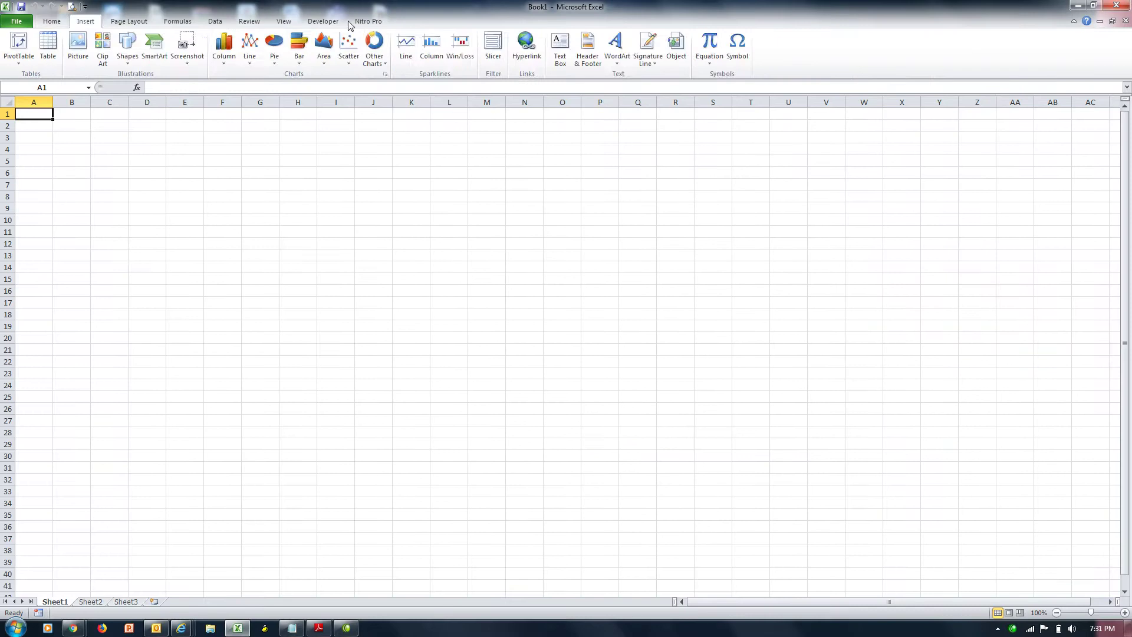
Zoom the blank worksheet in to about 196%
left_click(285, 25)
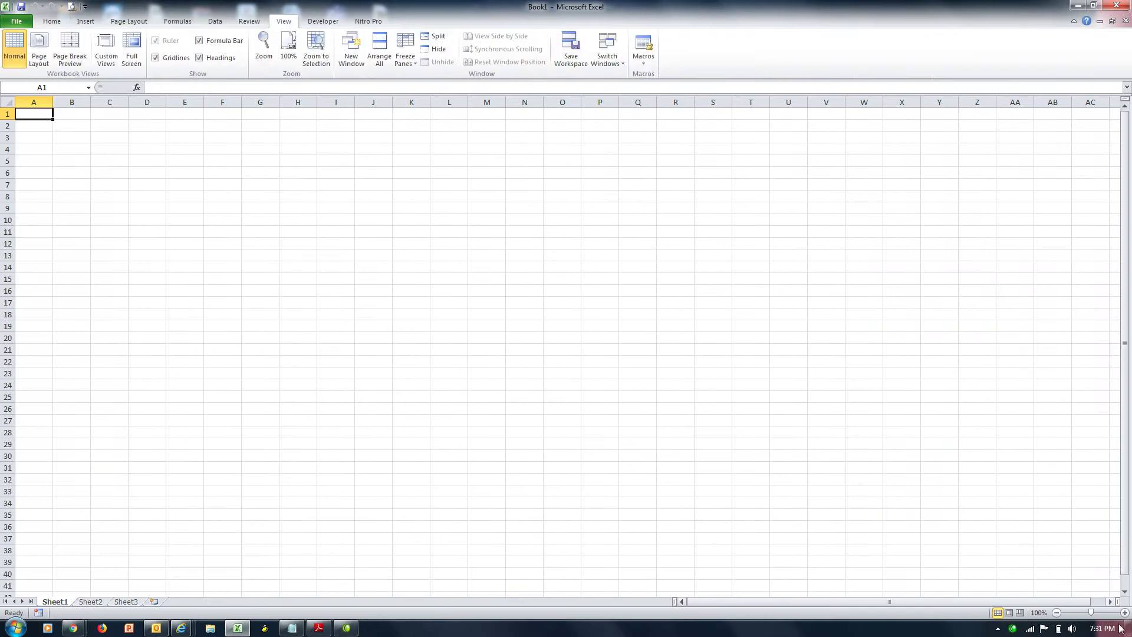
left_click(1097, 614)
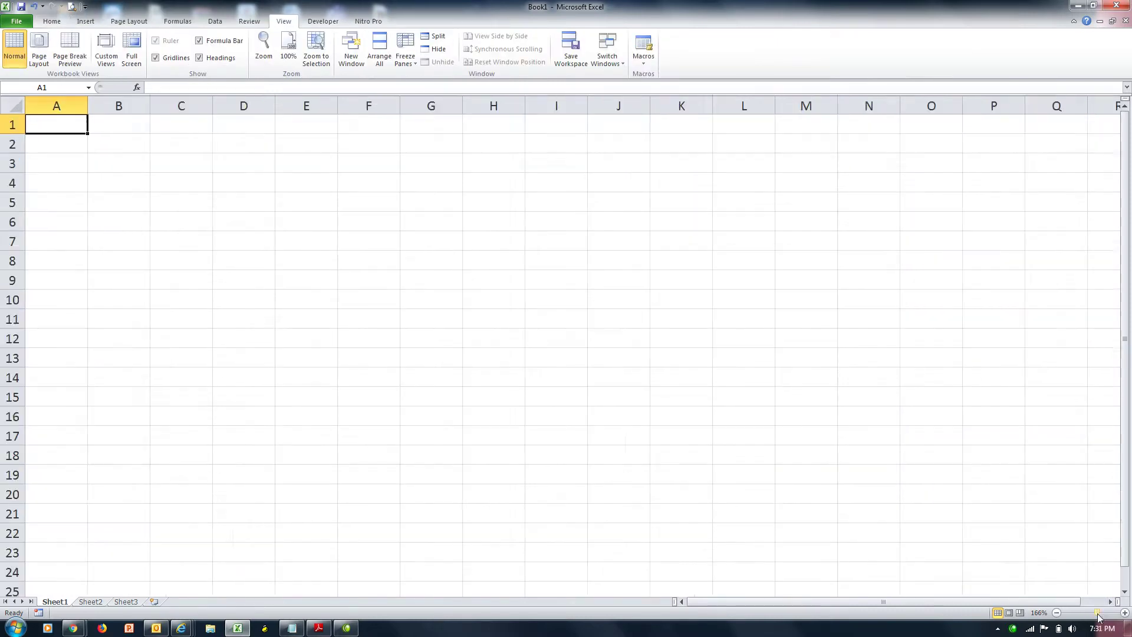
left_click(1100, 613)
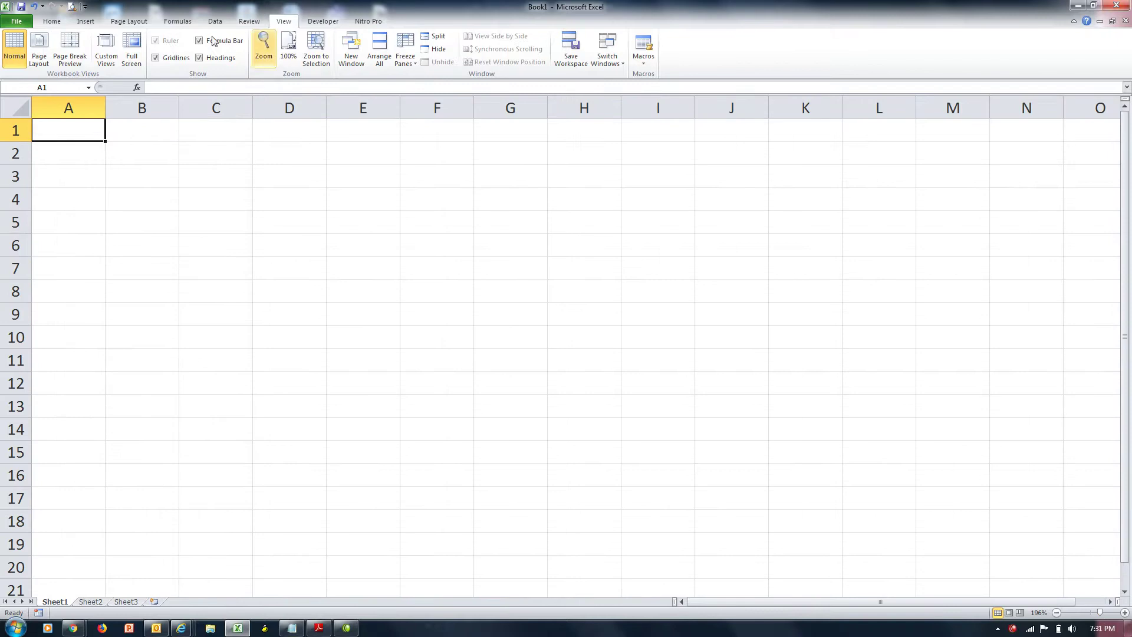
Draw an oval about 1.71" high and 2.08" wide across columns D to G, from row 6 to row 14
left_click(132, 25)
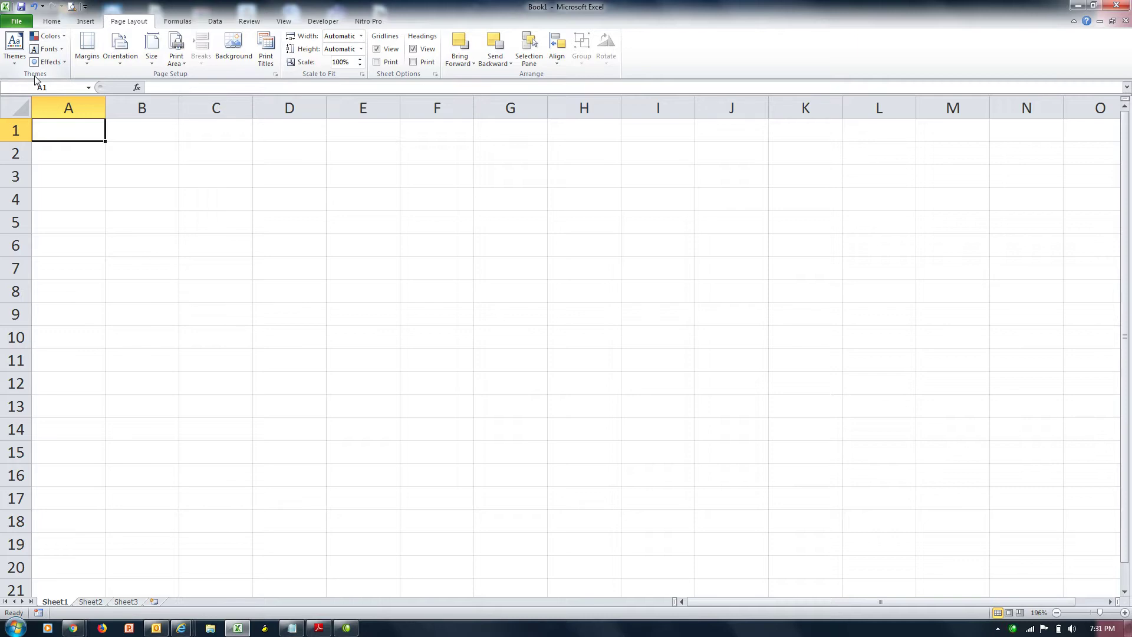
left_click(88, 22)
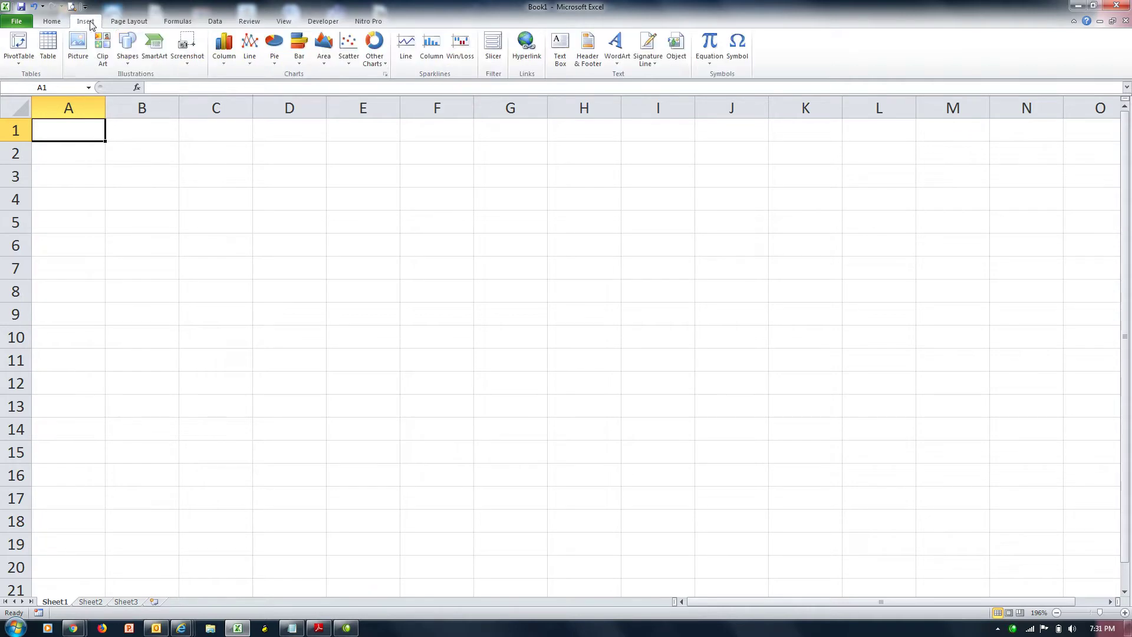
left_click(133, 59)
left_click(170, 86)
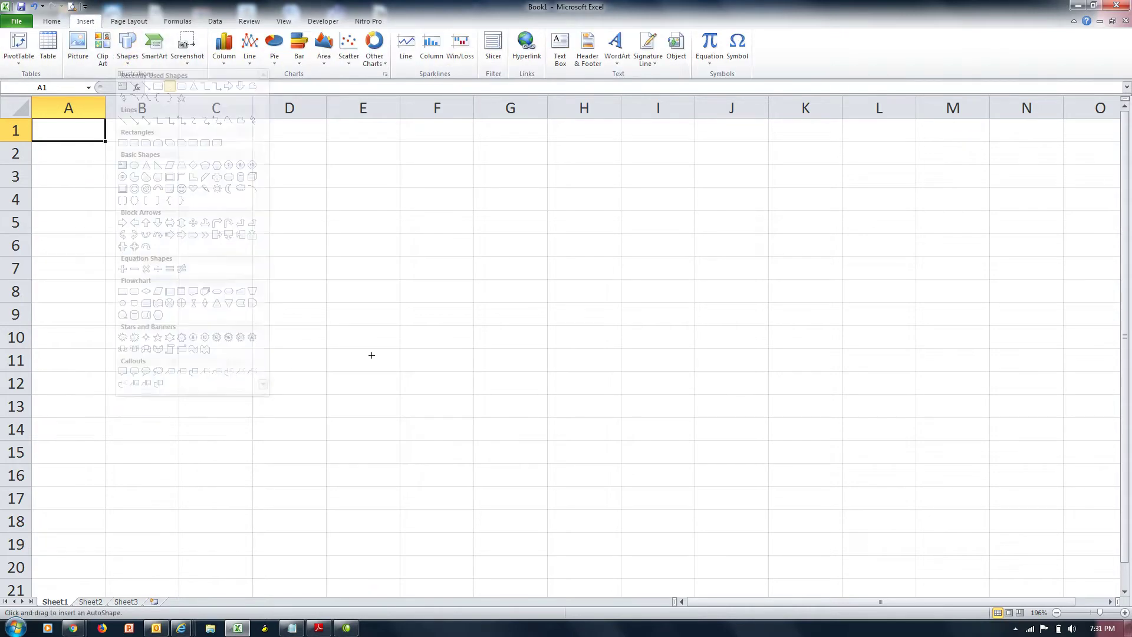
left_click_drag(317, 240, 549, 430)
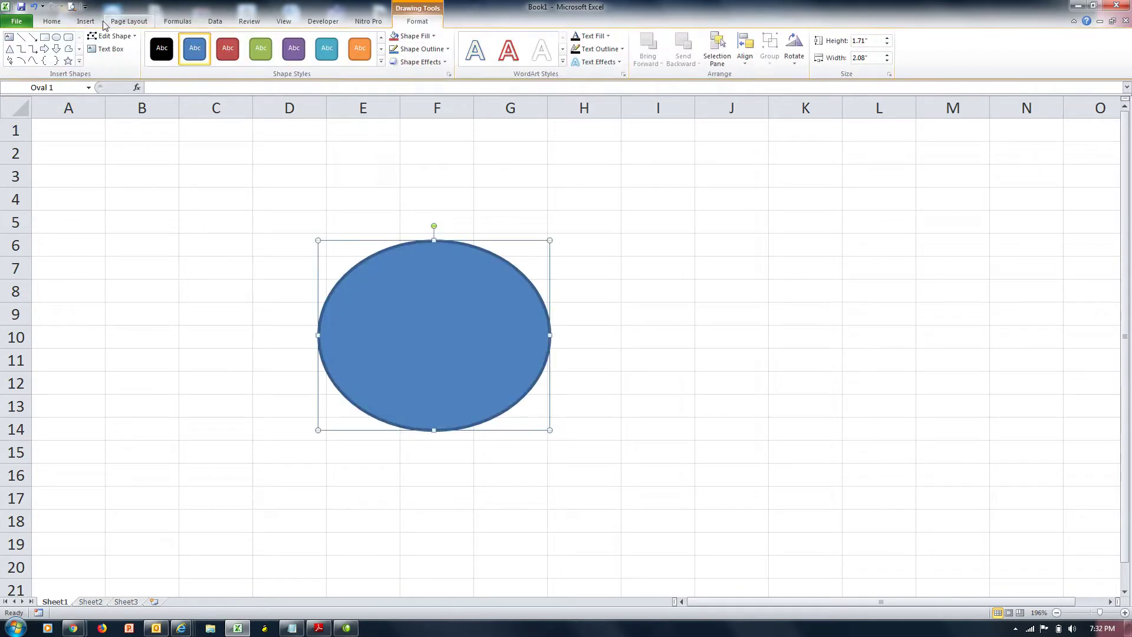
left_click(124, 22)
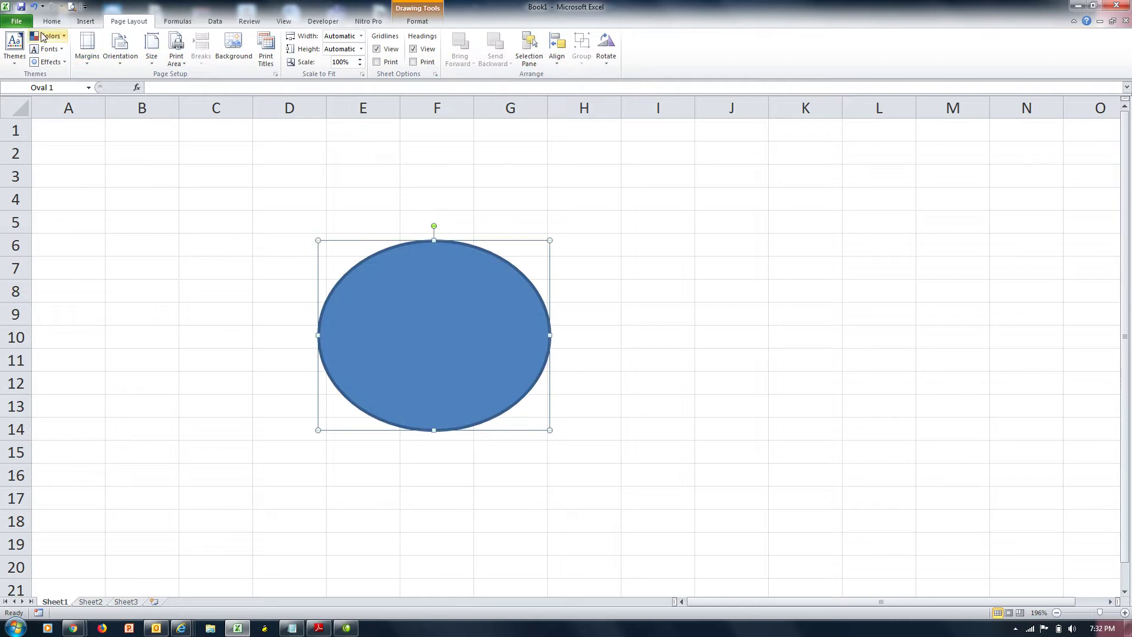
left_click(14, 57)
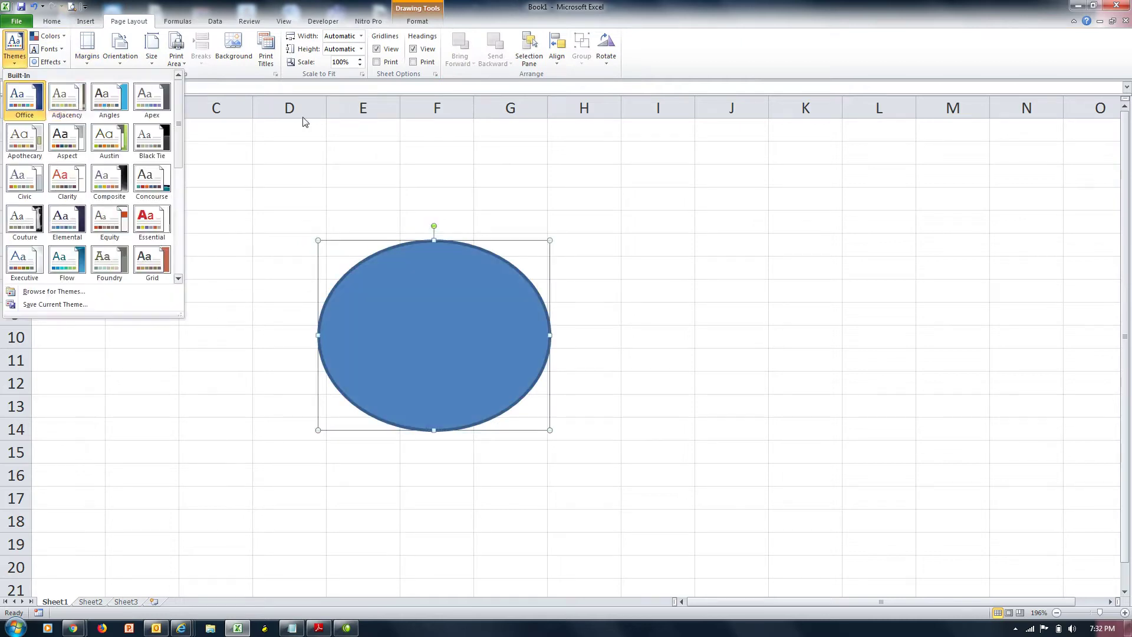
left_click(230, 138)
Fill every cell in the range A1:E4 with the sample text "asas"
left_click(90, 128)
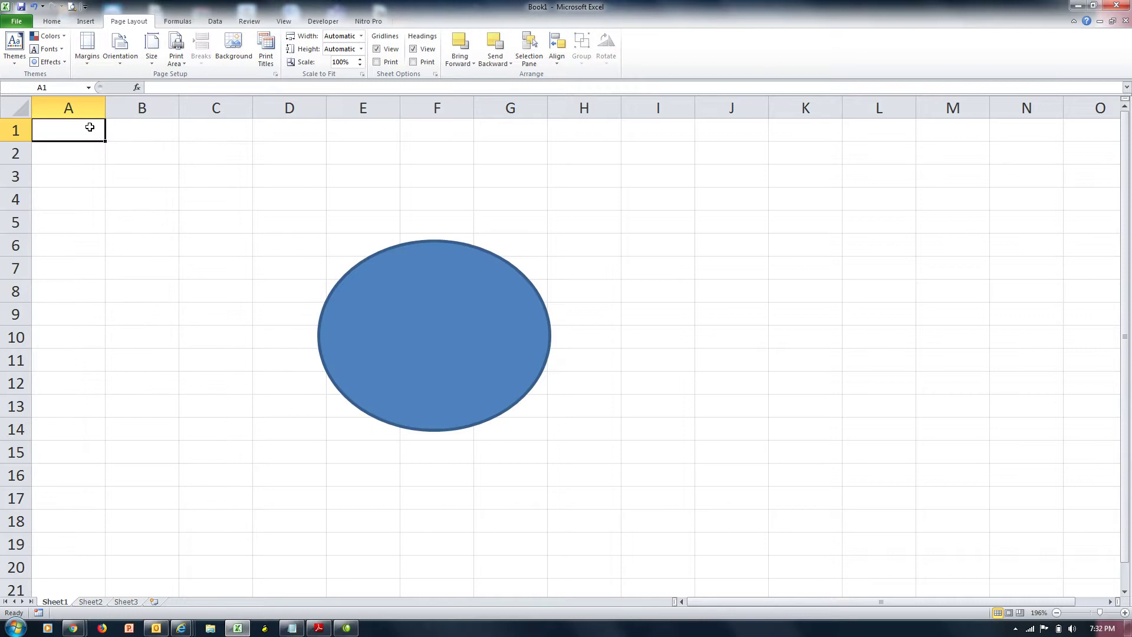
key("shift+Right")
key("shift+Right")
key("shift+Right")
key("shift+Right")
key("shift+Down")
key("shift+Down")
key("shift+Down")
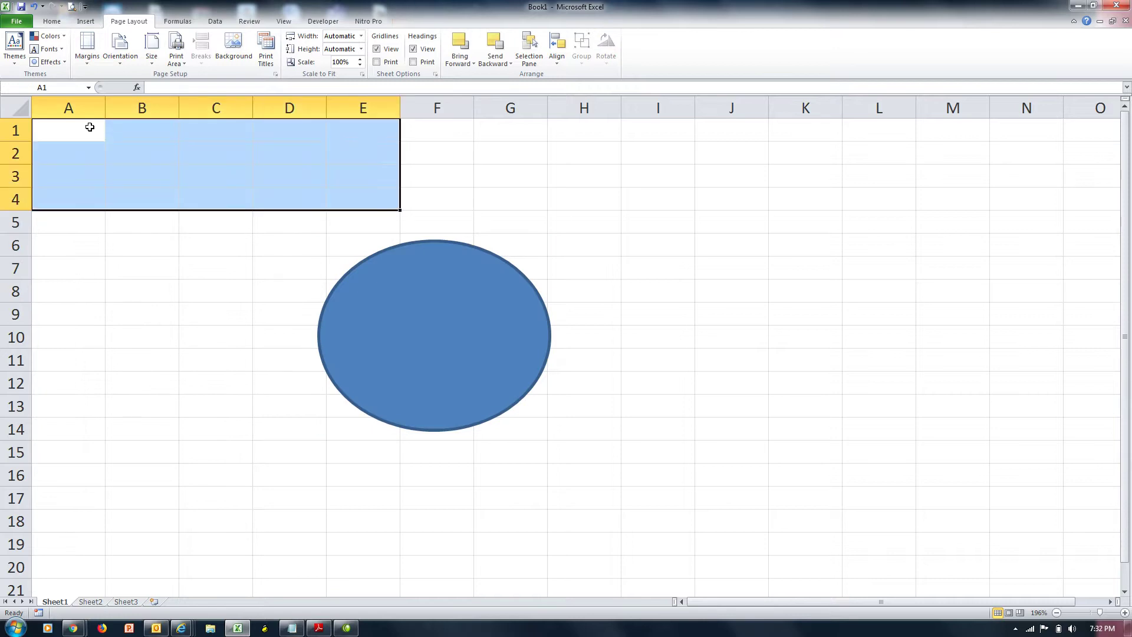
type("asas")
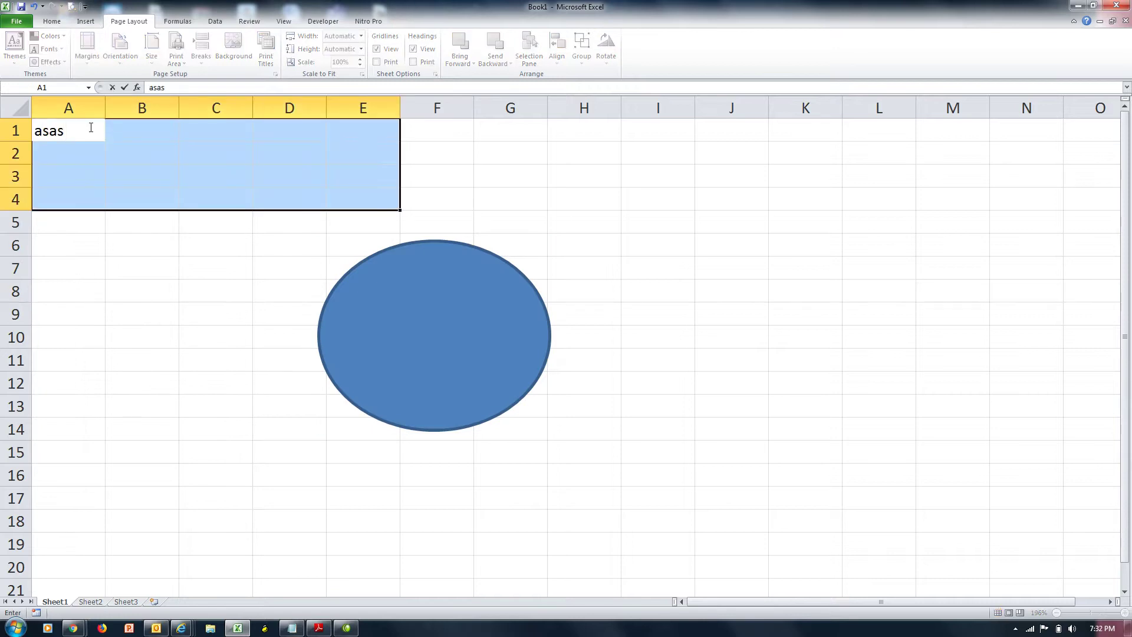
key("ctrl+Return")
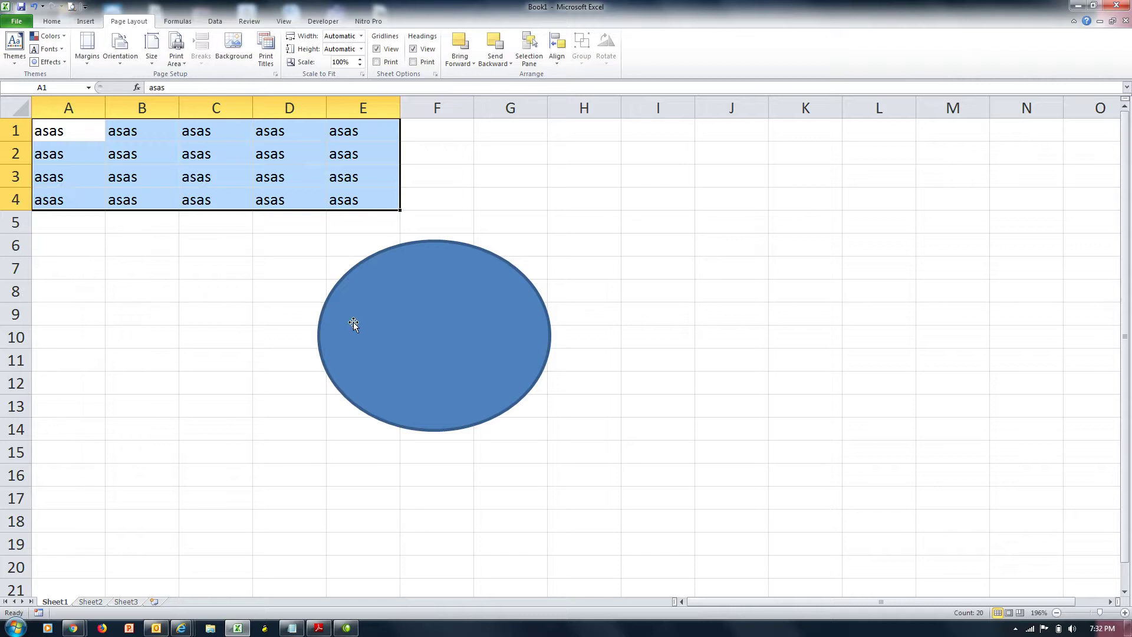
Move the oval so it overlaps row 4 of the sample text, and preview the built-in themes without applying one
double_click(397, 323)
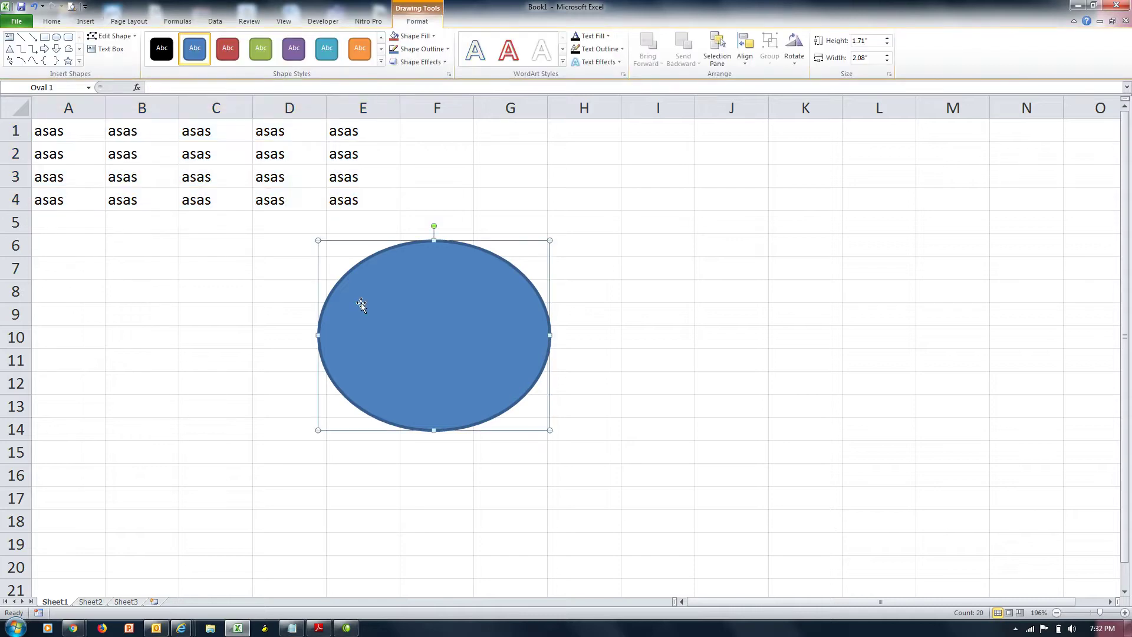
left_click_drag(392, 308, 311, 269)
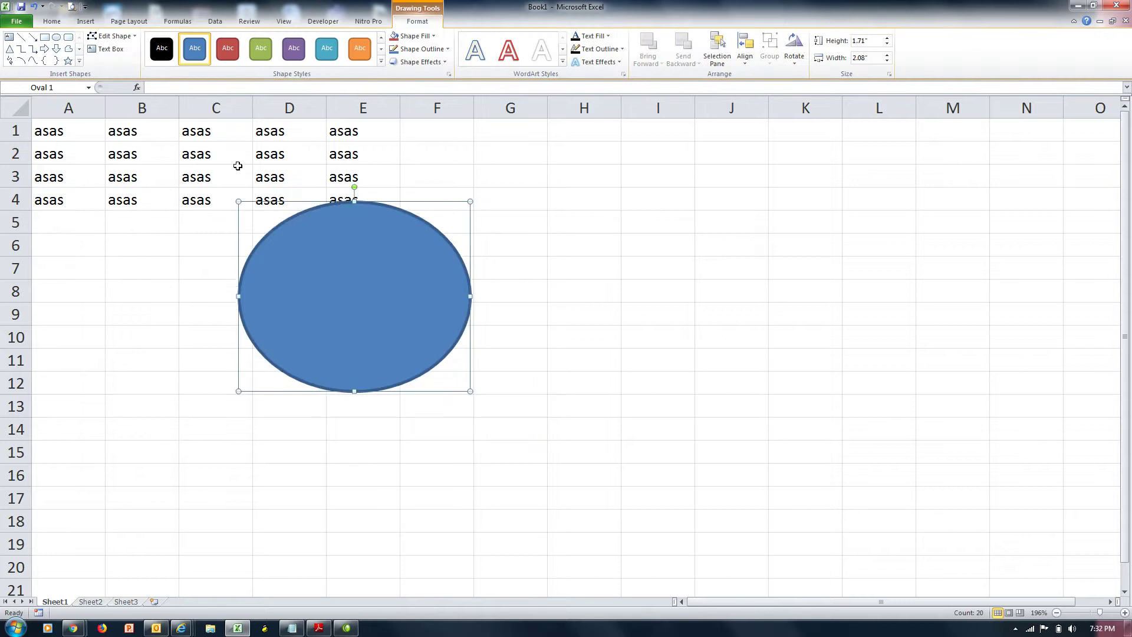
left_click(121, 21)
left_click(15, 47)
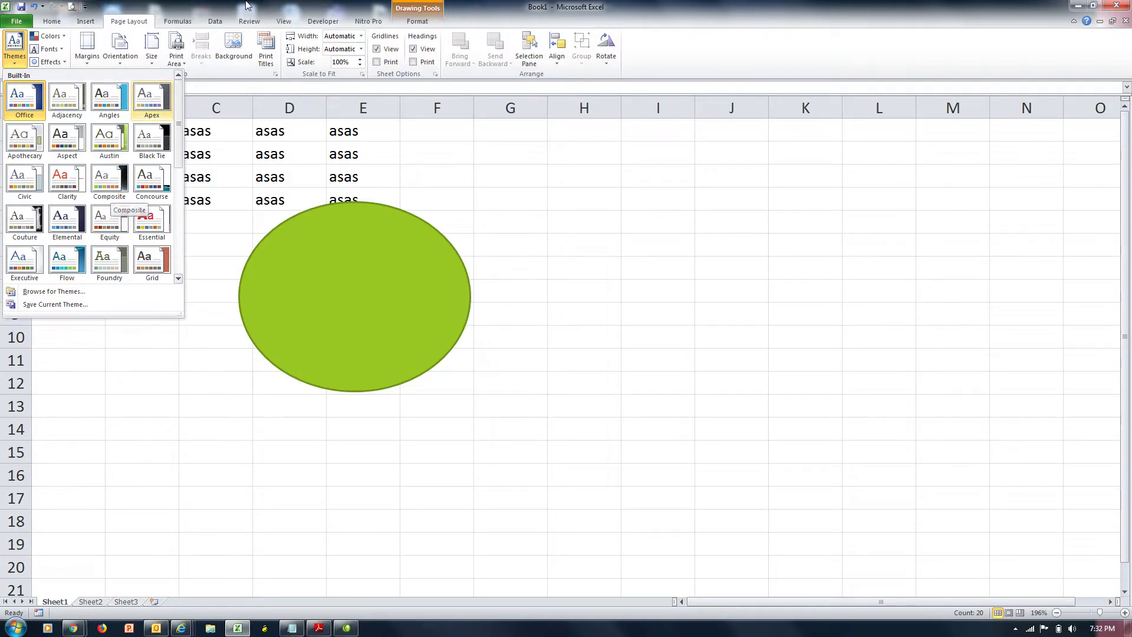
left_click(72, 42)
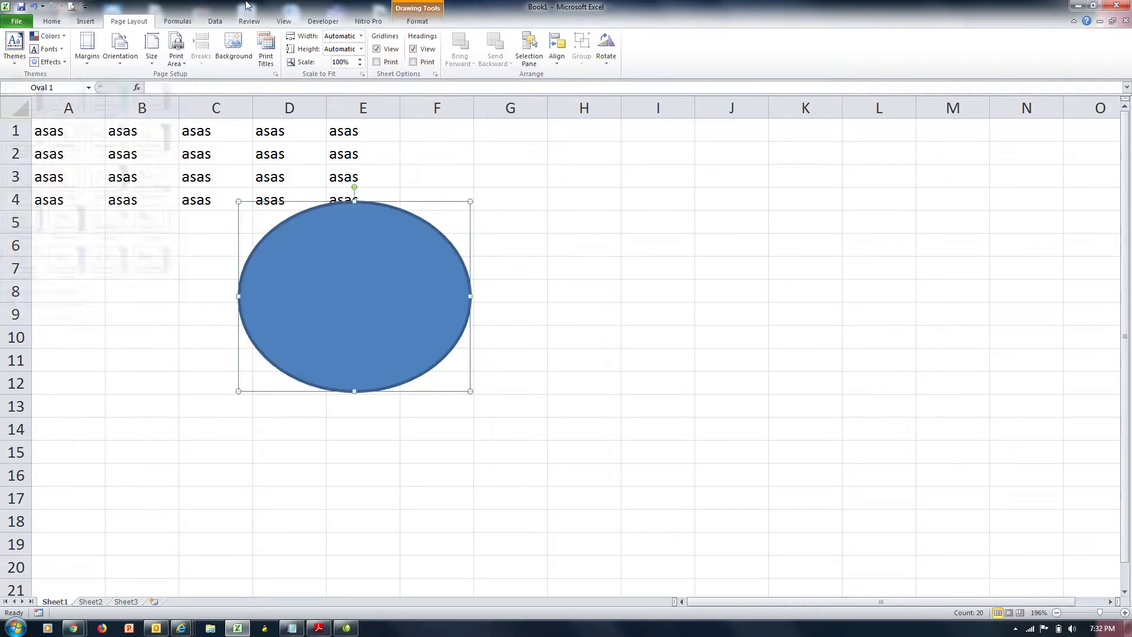
Preview the built-in theme colors on the oval and the theme fonts on the sample text without applying any
left_click(50, 36)
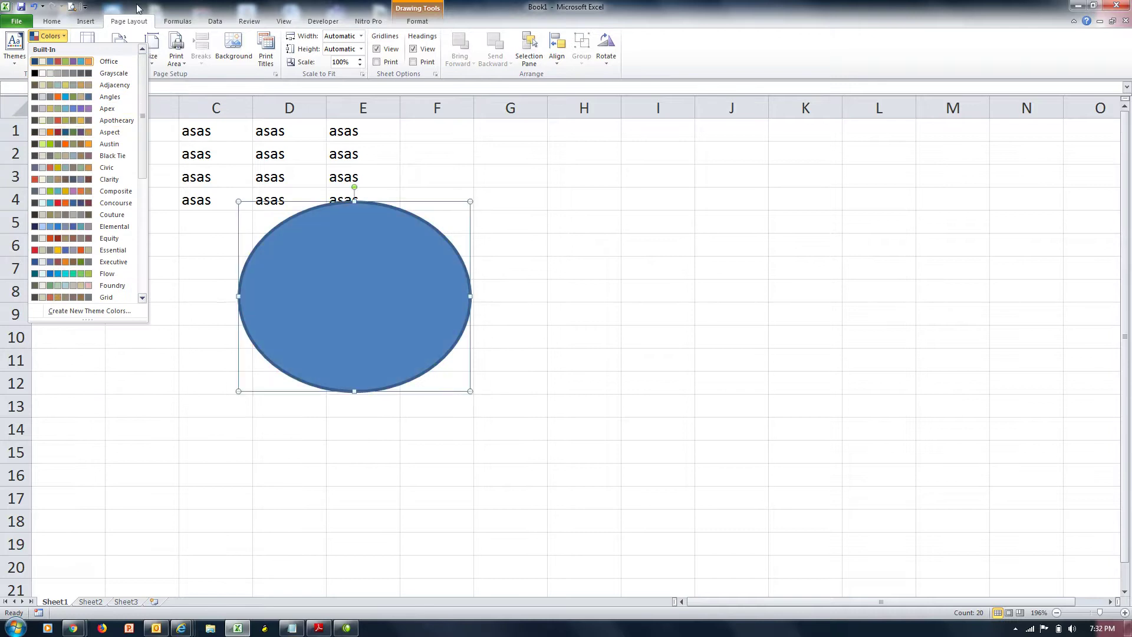
left_click(85, 23)
left_click(54, 36)
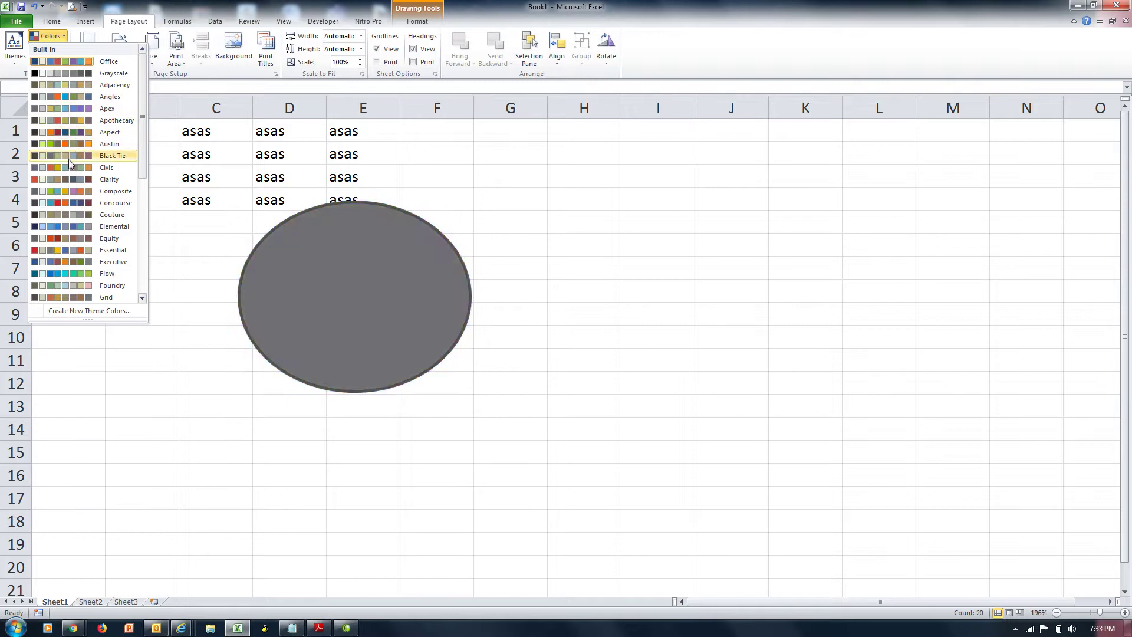
left_click(317, 11)
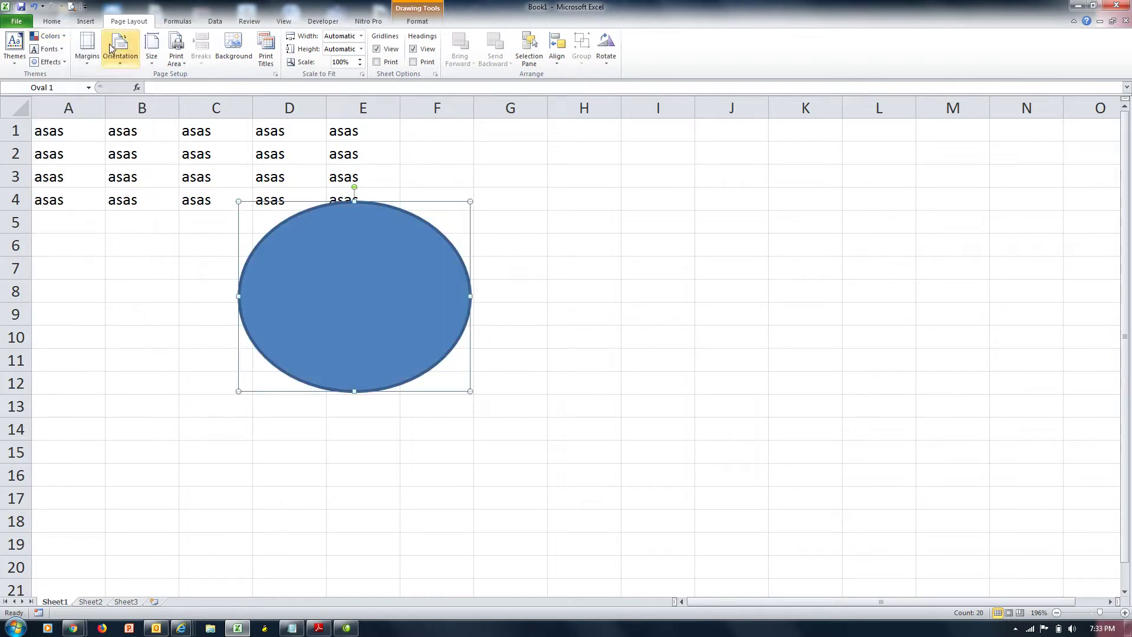
left_click(63, 50)
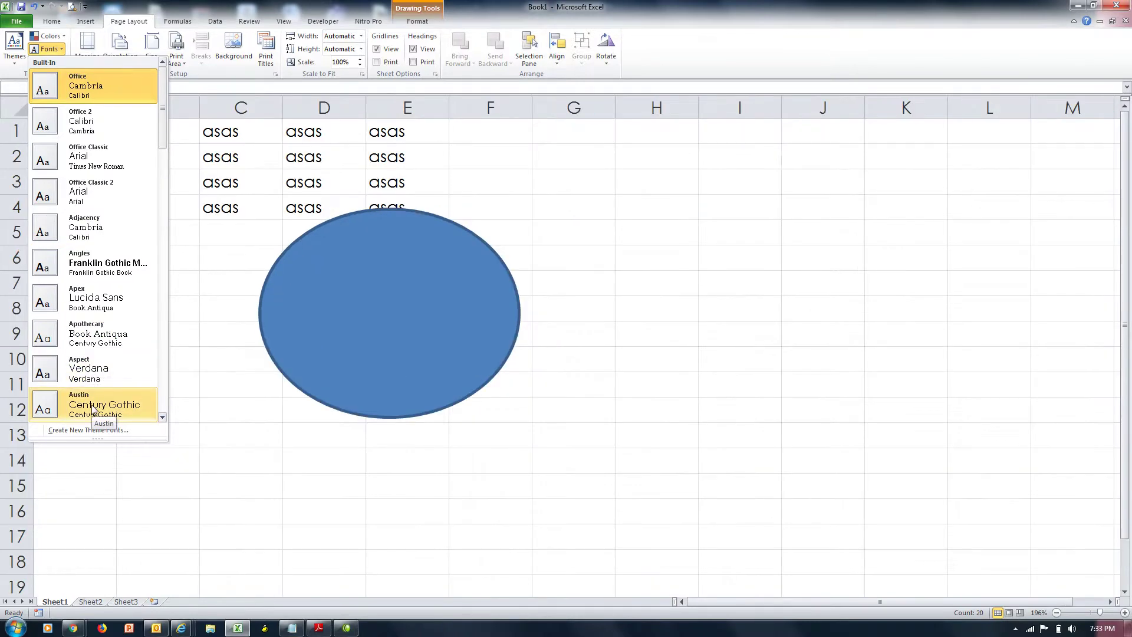
left_click(47, 49)
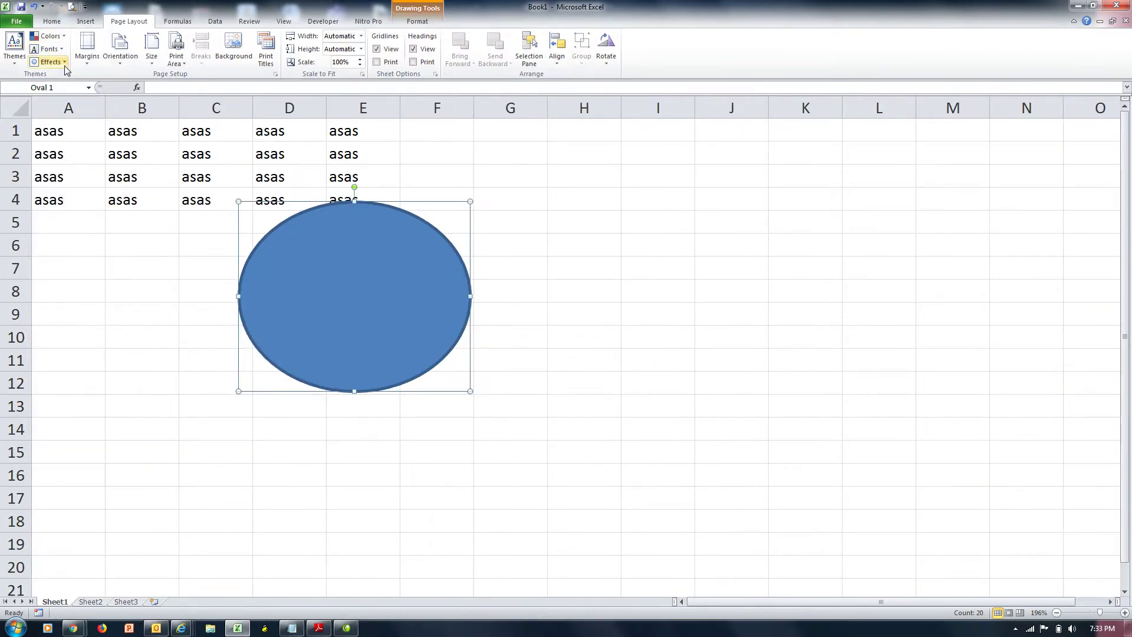
Preview the built-in theme effects on the oval without applying one, and delete the oval
left_click(64, 63)
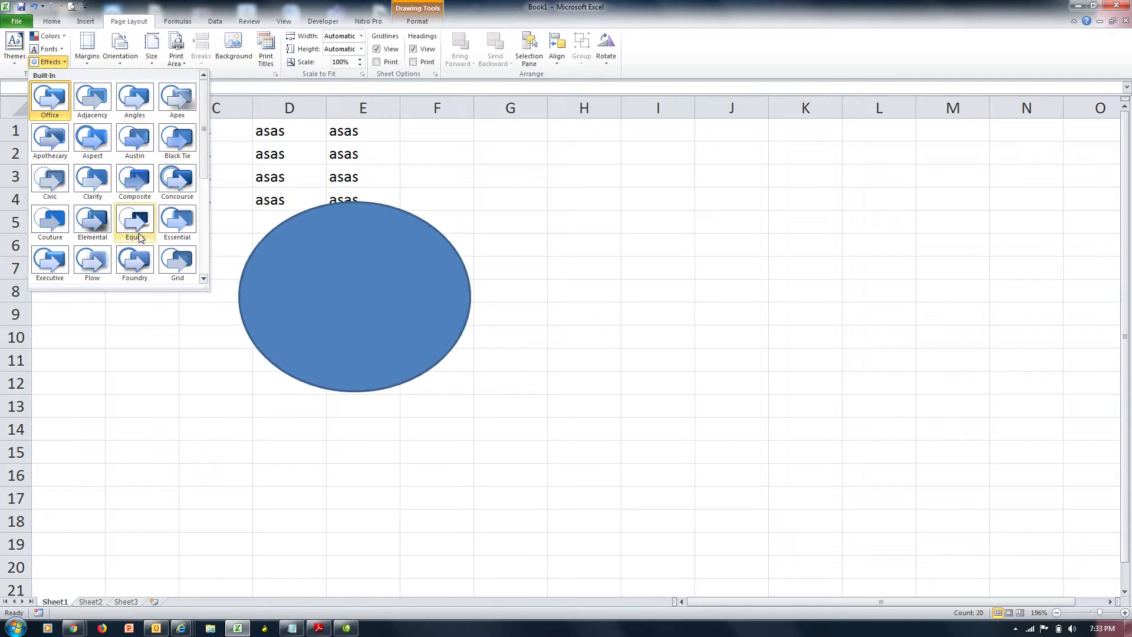
left_click(539, 125)
key("Delete")
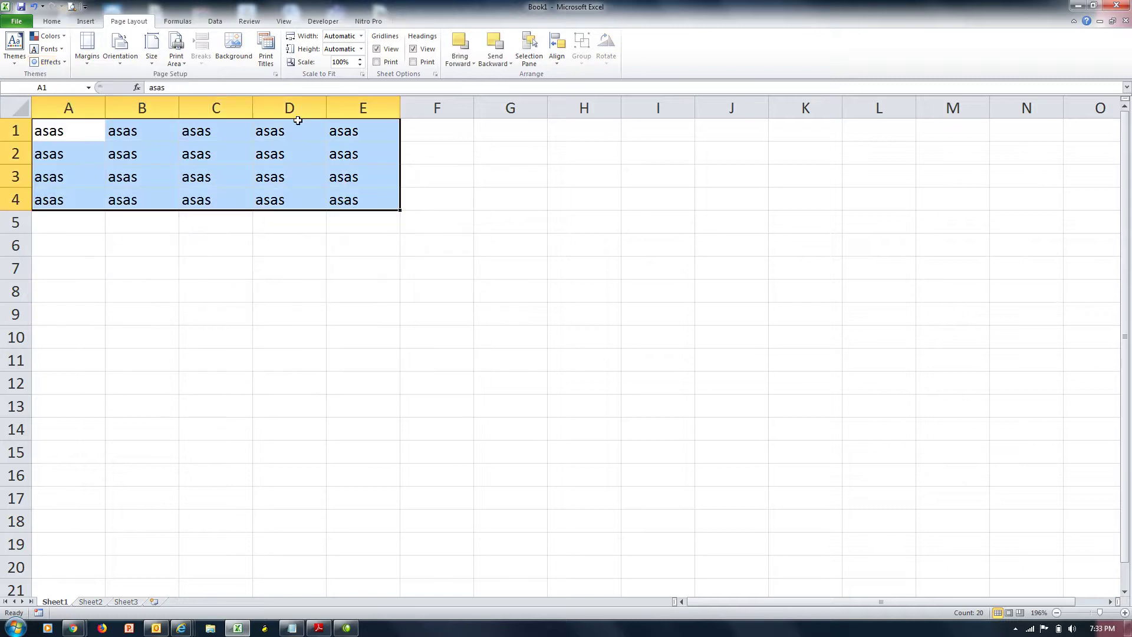
Look over the preset page margins, and clear the sample text from A1:E4
left_click(87, 59)
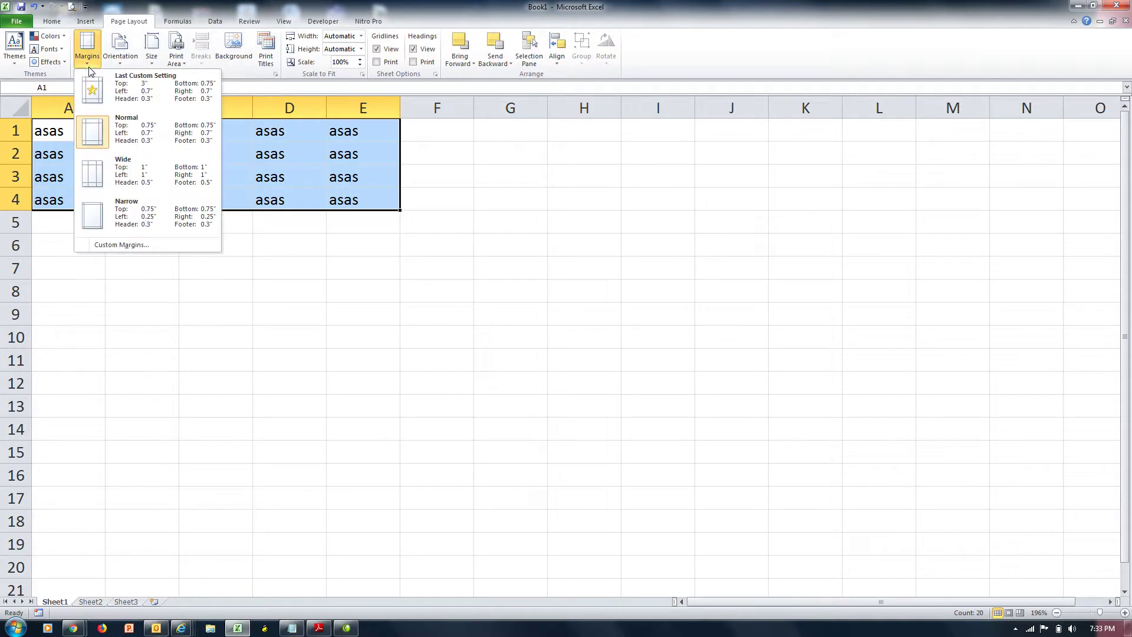
left_click(418, 351)
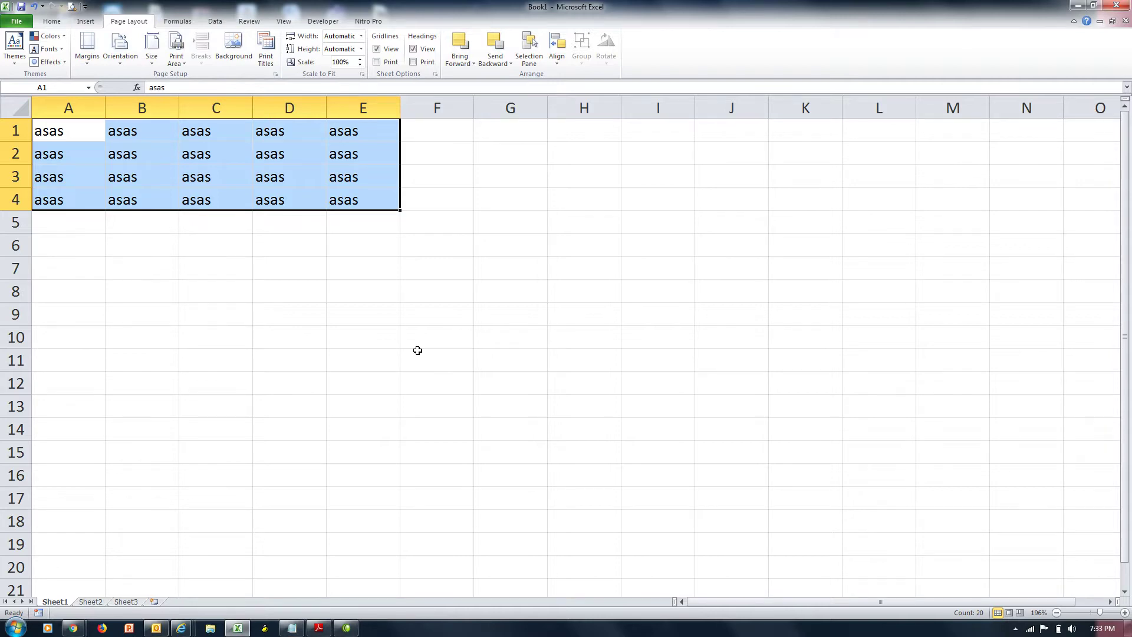
key("Delete")
key("ctrl+Home")
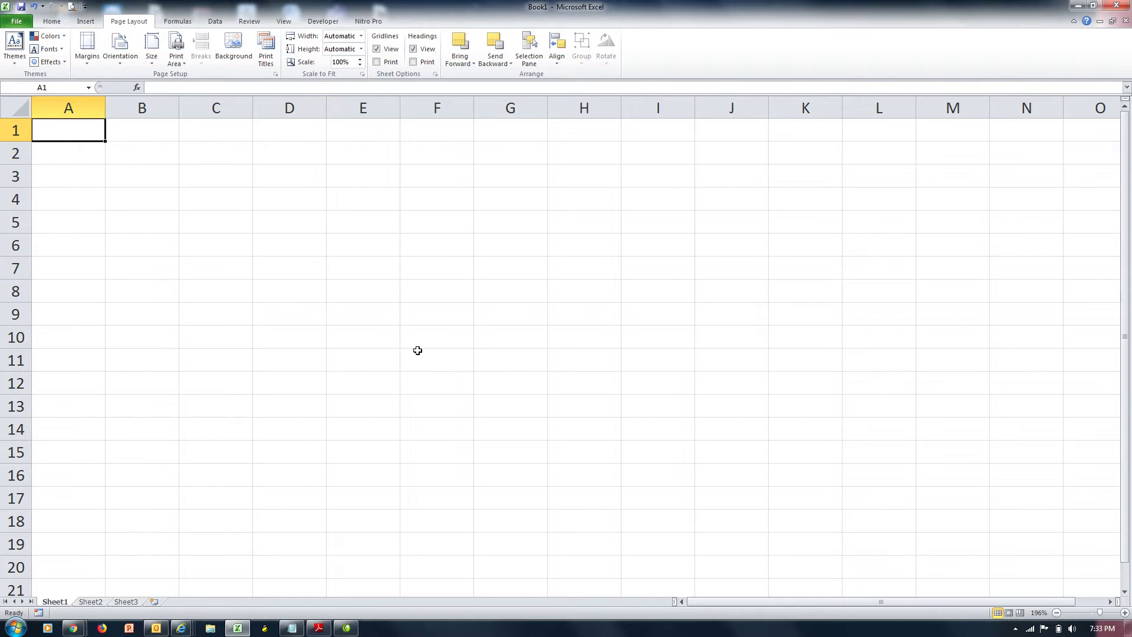
Enter the headings Name, math, bio, chem, eng and urdu in cells A1 to F1
type("Name")
key("Tab")
type("math")
key("Tab")
type("bio")
key("Tab")
type("ch")
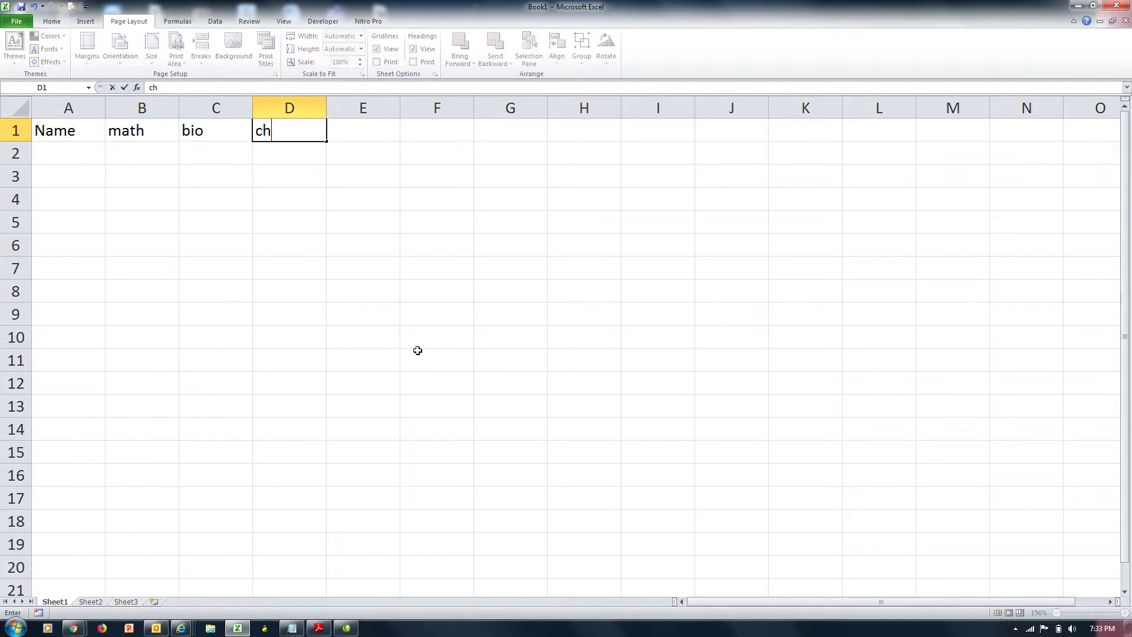
type("em")
key("Tab")
type("eng")
key("Tab")
type("urdu")
key("Tab")
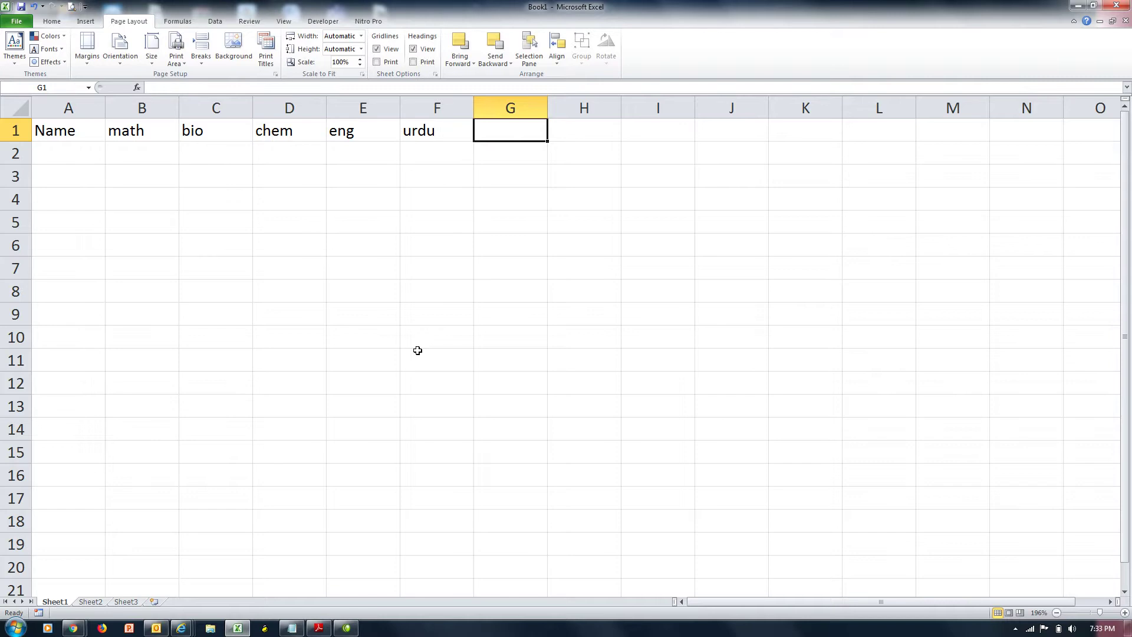
Enter the heading "sst" in G1 and replace it with "Pk Study"
type("sst")
key("Tab")
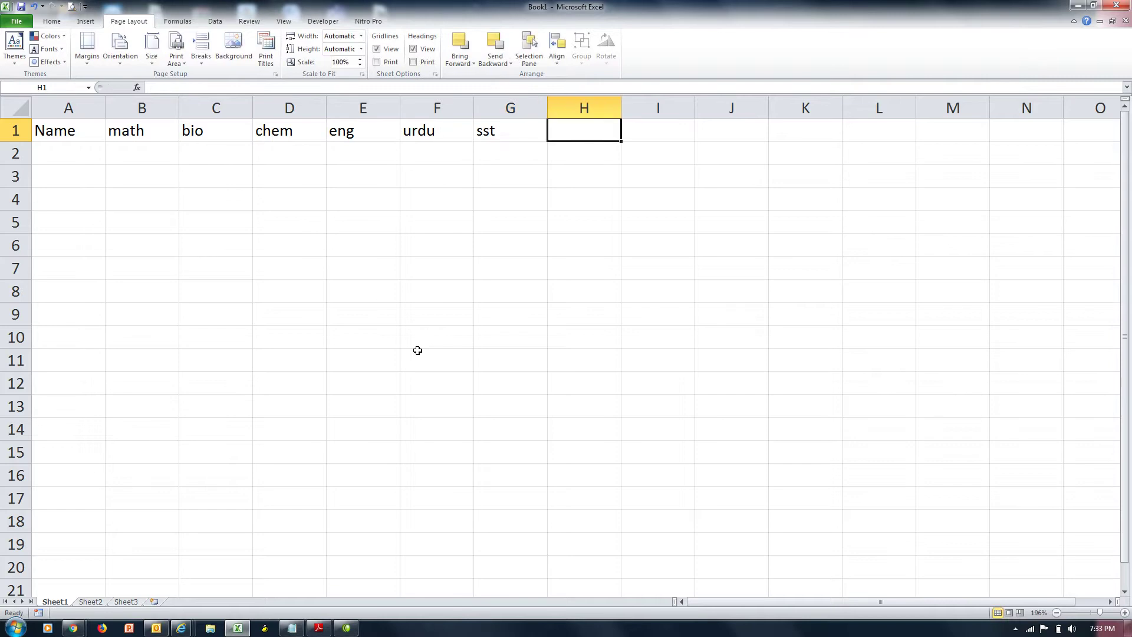
key("shift+Tab")
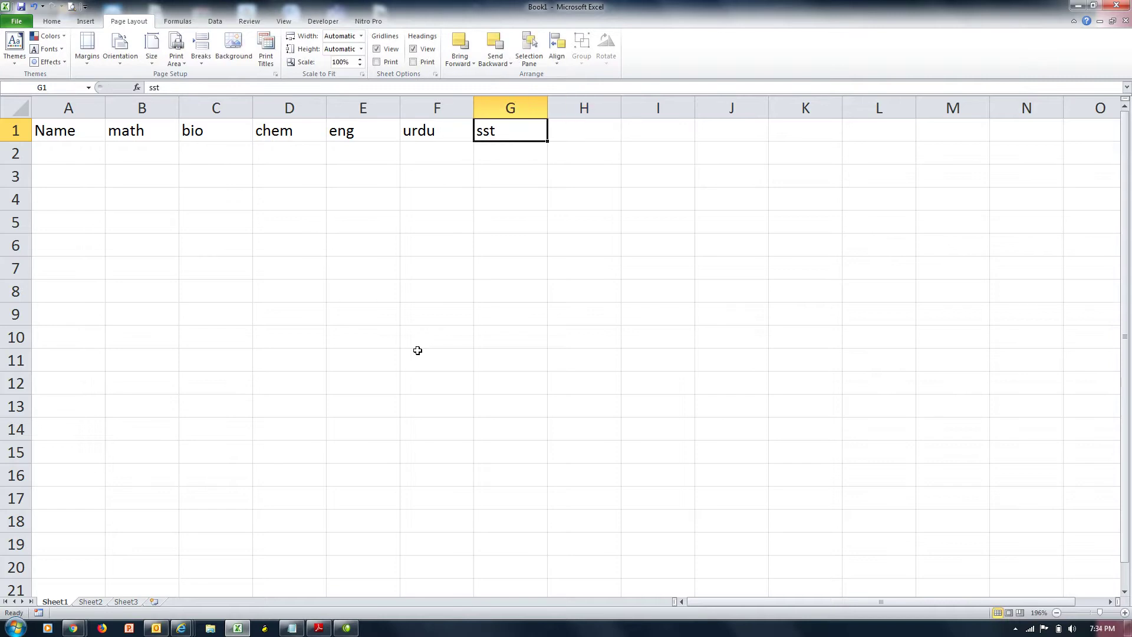
type("PS")
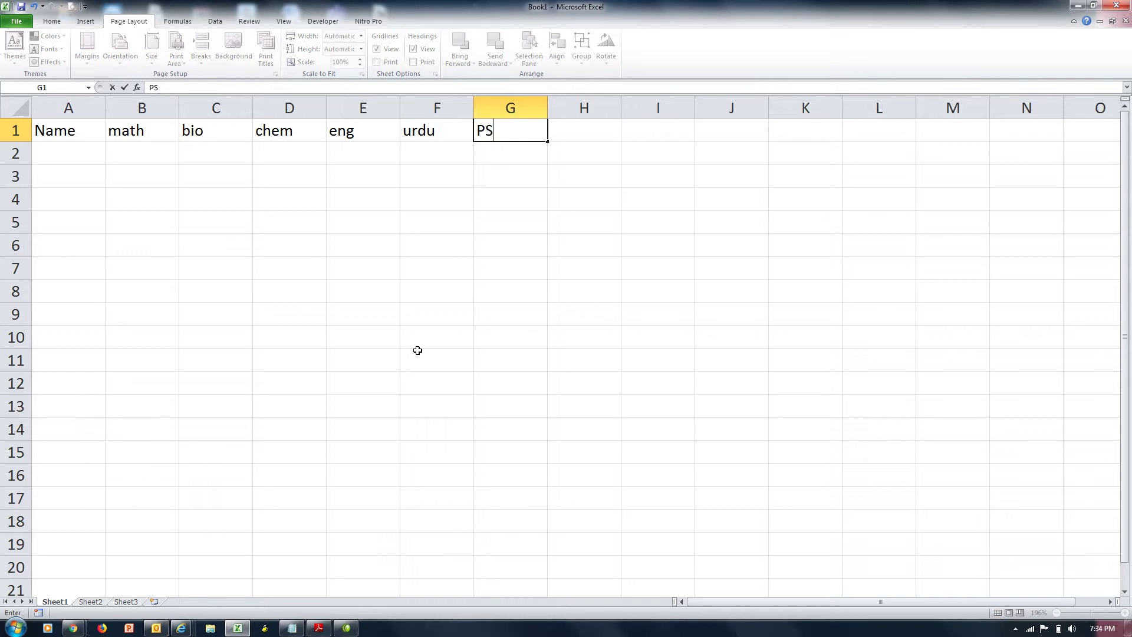
key("BackSpace")
type("k Study")
key("Tab")
Enter the headings GK, Omarks and Tmarks in cells H1 to J1
type("GK")
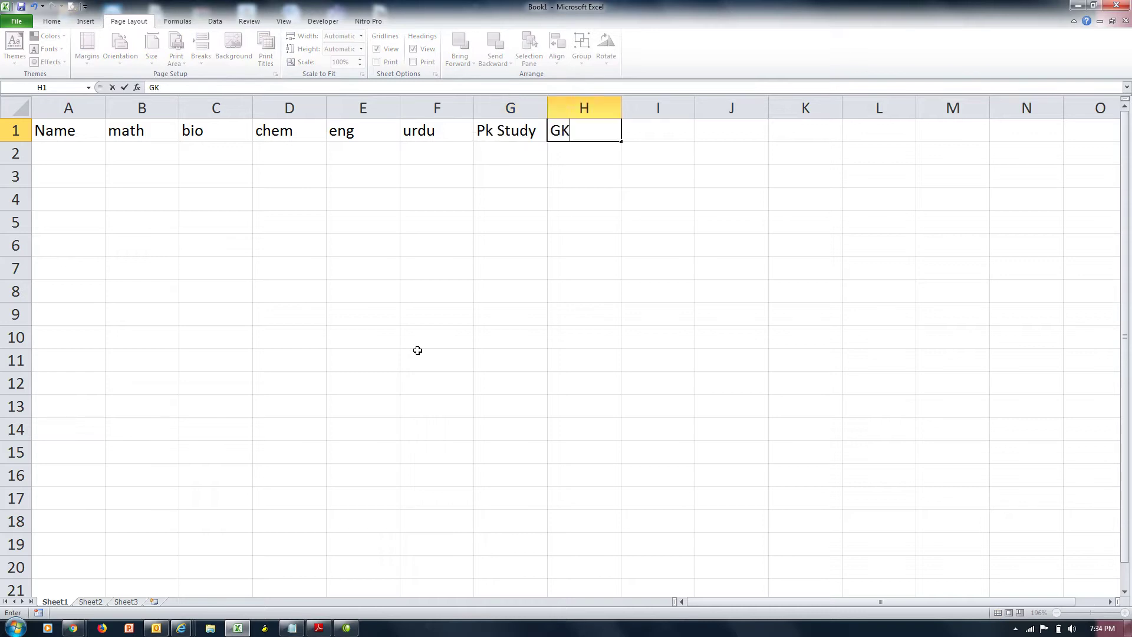
key("Tab")
type("Omarks")
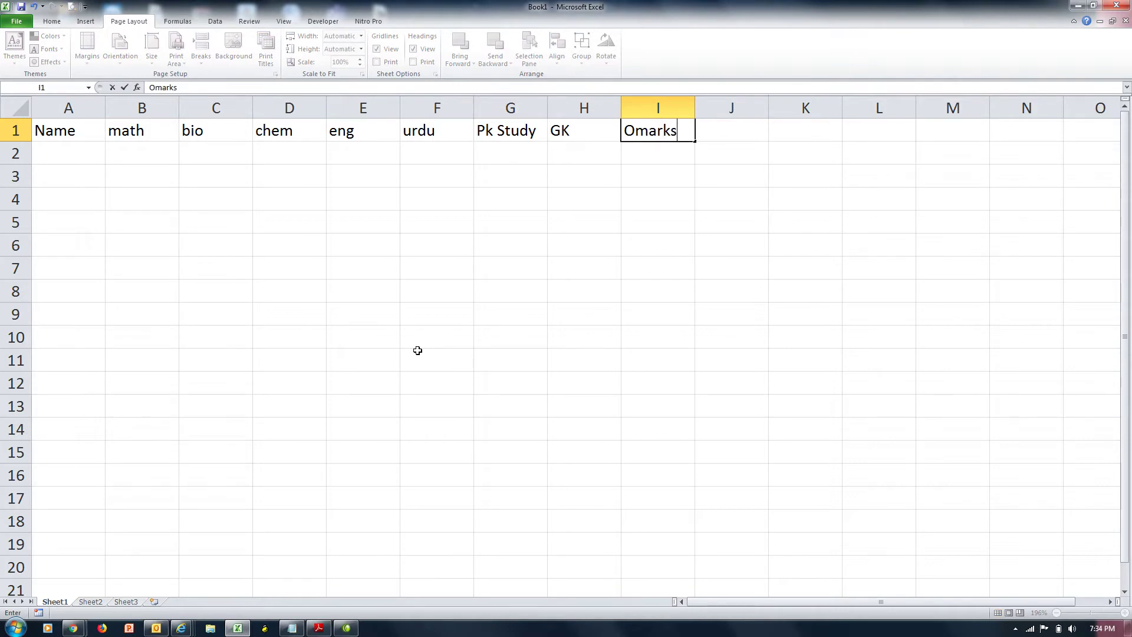
key("Tab")
type("Tmarks")
key("Return")
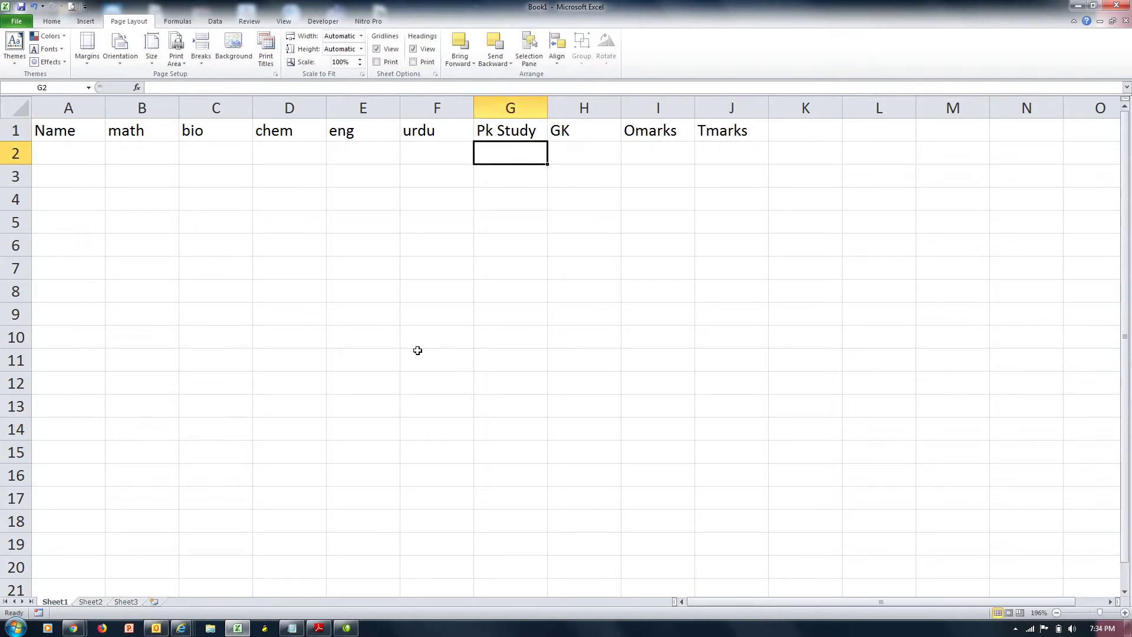
Enter the student's name in A2 and the marks 89, 87 and 89 in B2 to D2
key("Left")
key("Home")
type("asad")
key("Tab")
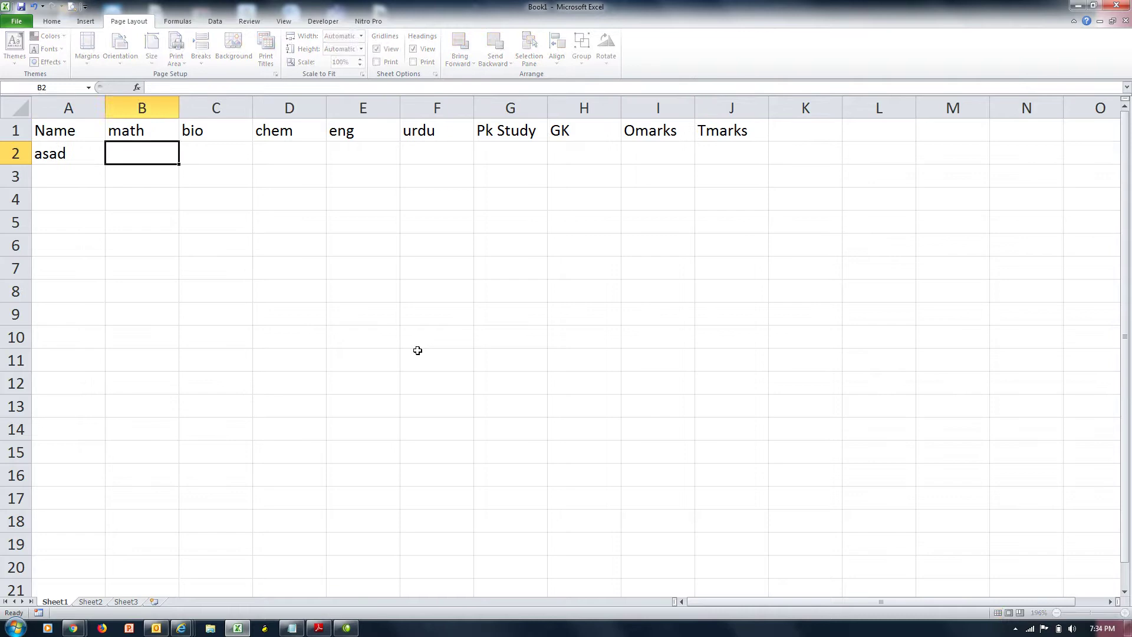
type("89")
key("Tab")
type("87")
key("Tab")
type("89")
key("Tab")
Enter the marks 78, 89, 76 and 89 in cells E2 to H2
type("78")
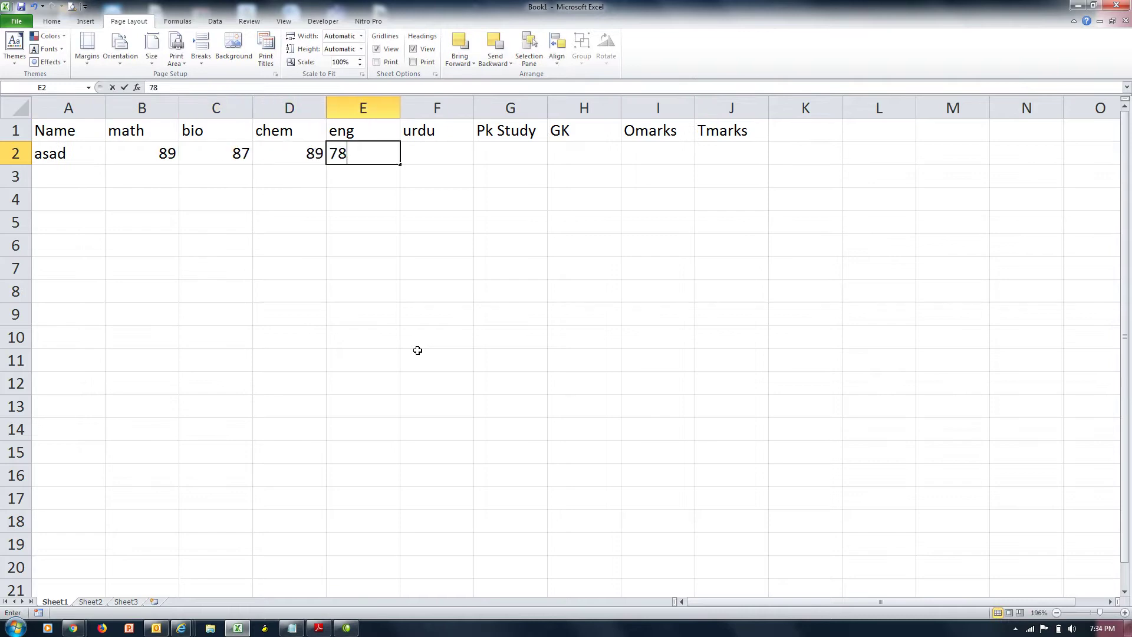
key("Tab")
type("89\t76")
key("Tab")
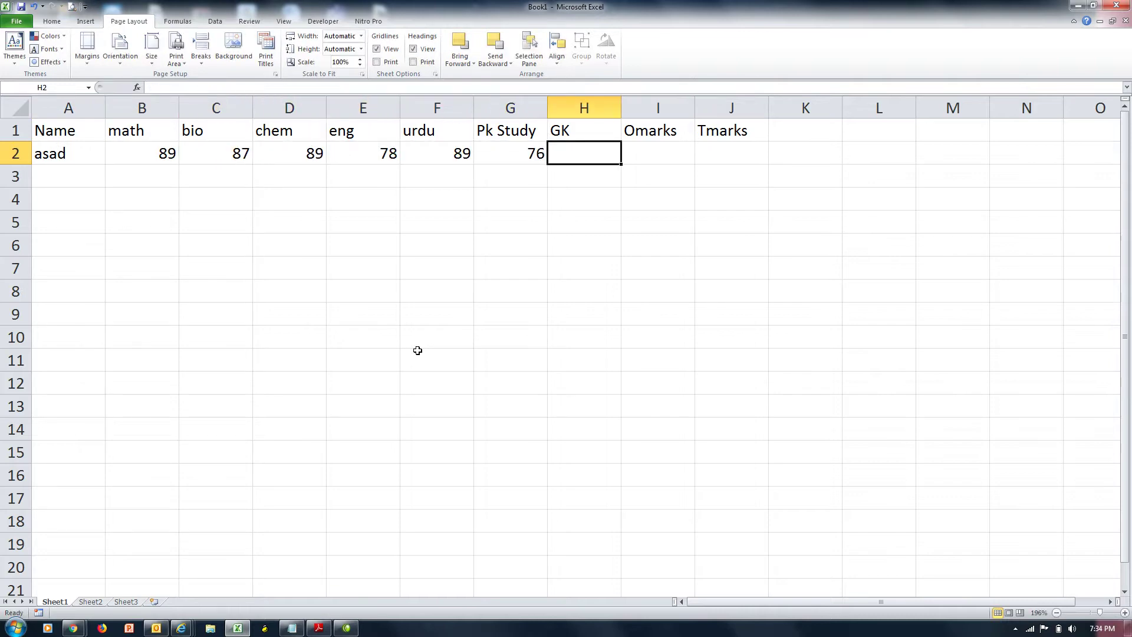
type("89")
key("Tab")
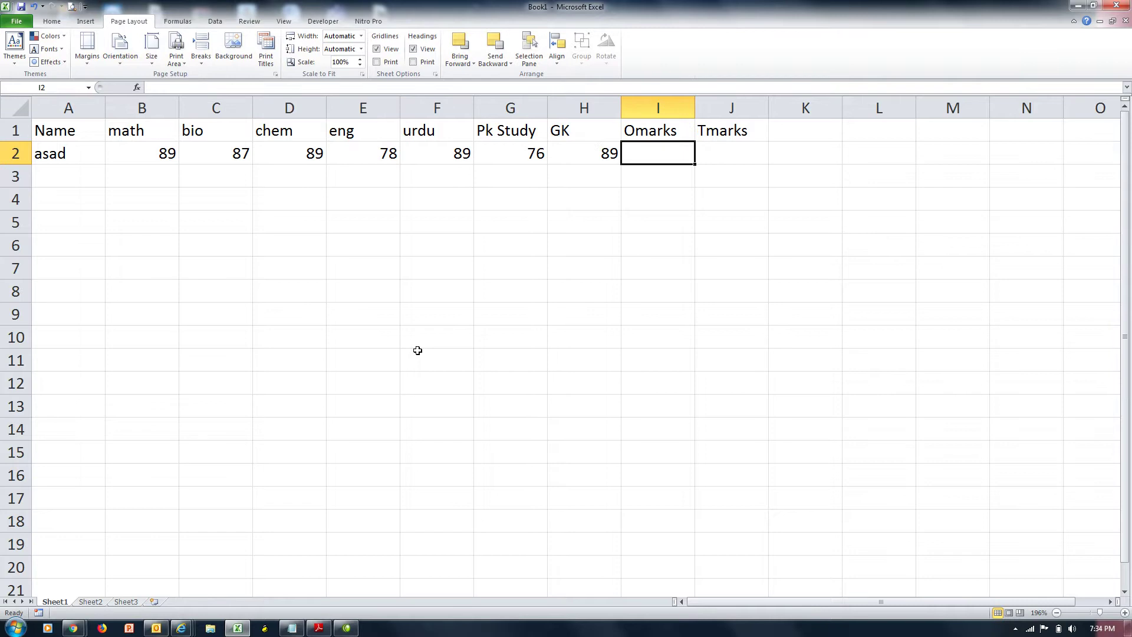
Sum the row's subject marks in I2 with AutoSum and enter 700 as the total marks in J2
key("alt+equal")
key("alt+equal")
key("Tab")
type("700")
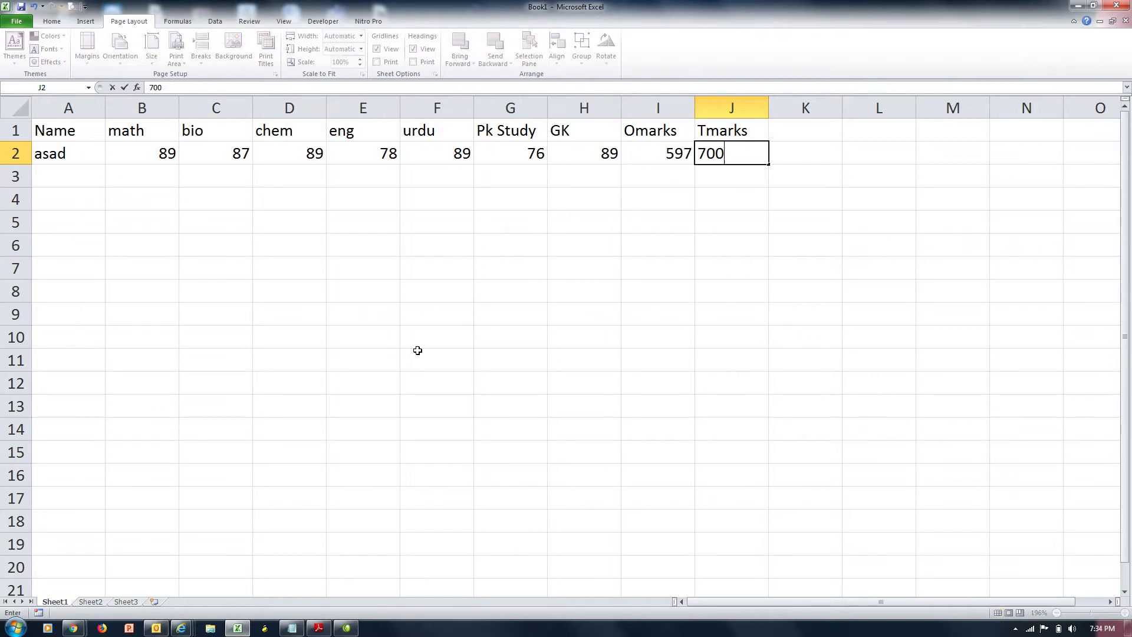
key("shift+Tab")
key("Tab")
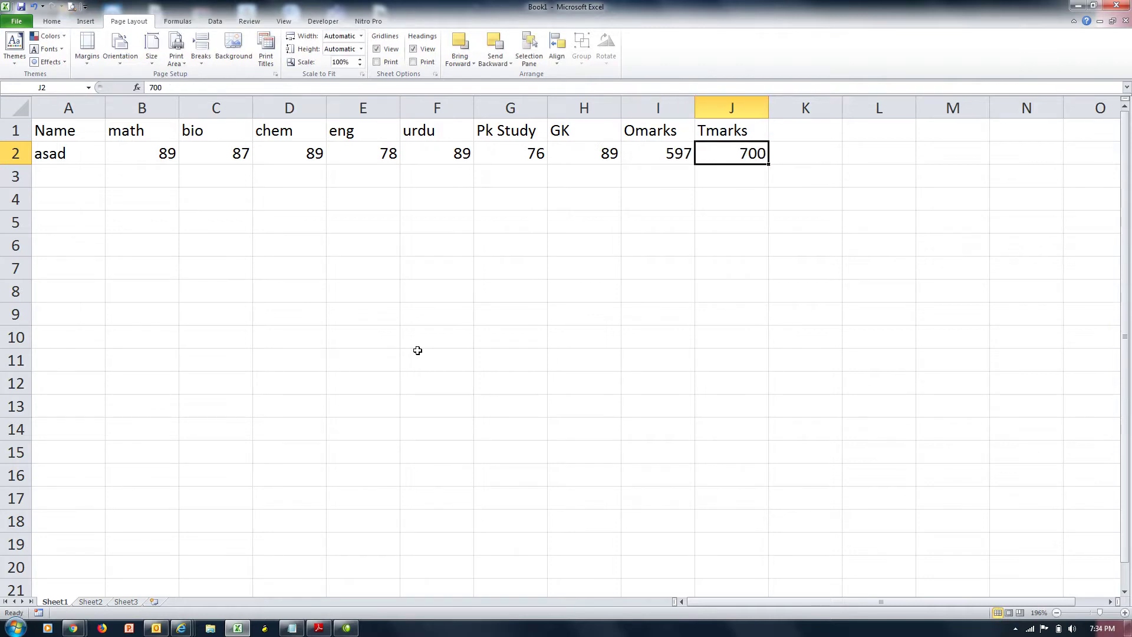
Fill the student record in A2:J2 down through row 20
key("shift+Left")
key("shift+Left")
key("shift+Left")
key("shift+Left")
key("shift+Left")
key("shift+Left")
key("shift+Left")
key("shift+Left")
key("shift+Left")
key("shift+Down")
key("shift+Down")
key("shift+Down")
key("shift+Down")
key("shift+Down")
key("shift+Down")
key("shift+Down")
key("shift+Down")
key("shift+Down")
key("shift+Down")
key("shift+Down")
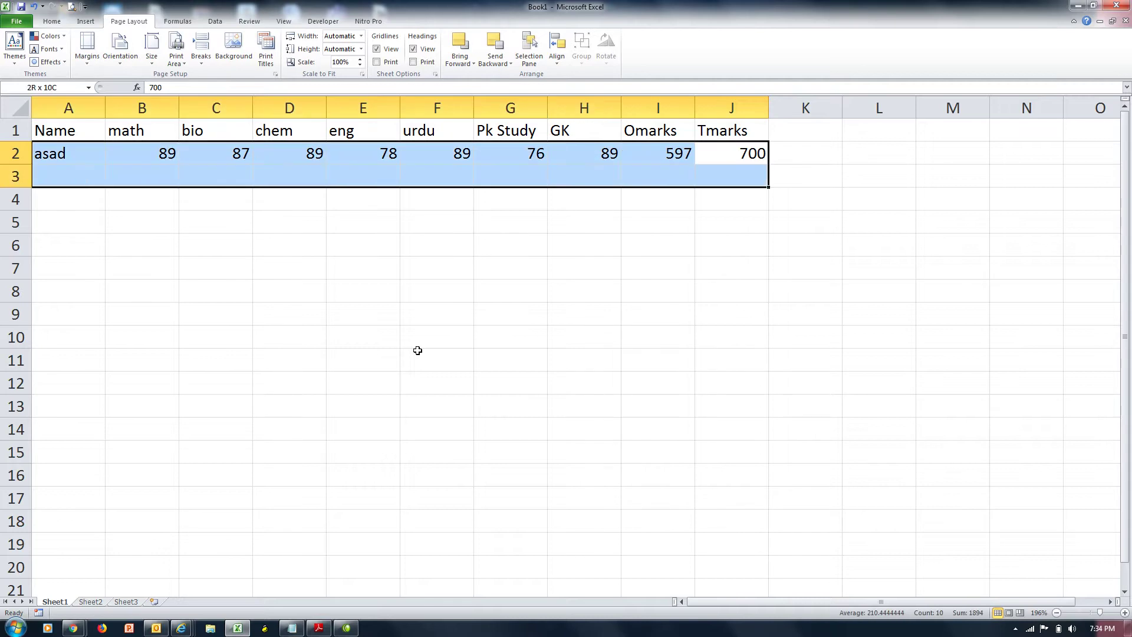
key("shift+Down")
key("shift+Down")
key("shift+Down")
key("shift+Down")
key("shift+Down")
key("shift+Down")
key("shift+Down")
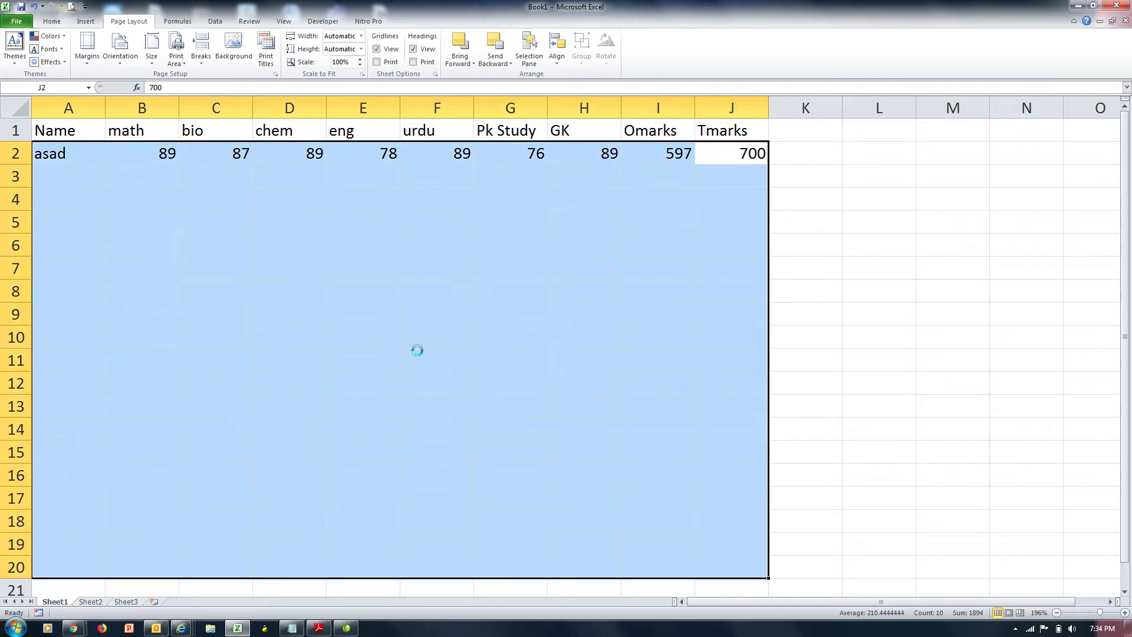
key("ctrl+d")
key("Down")
key("Up")
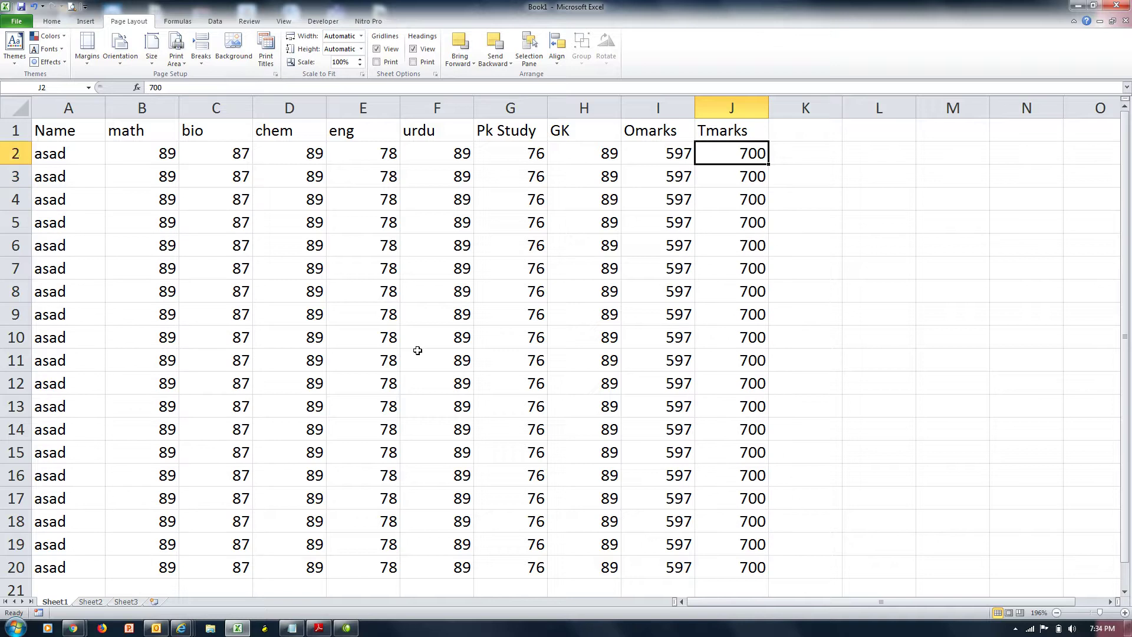
key("Up")
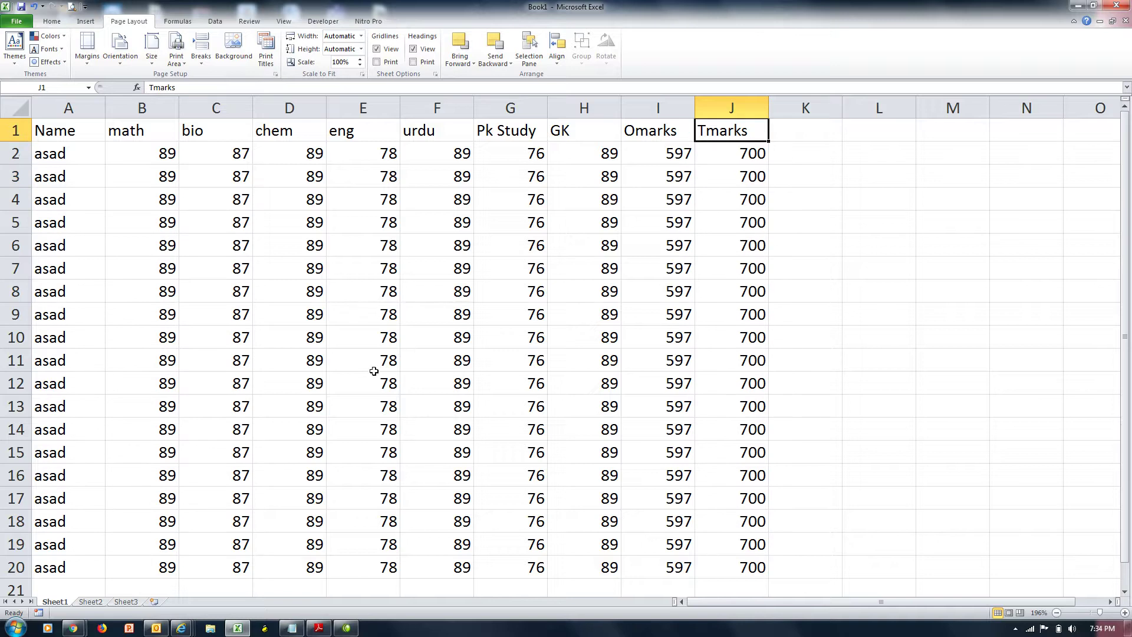
Check in the print preview how the marks table is split over the first and second pages
key("ctrl+p")
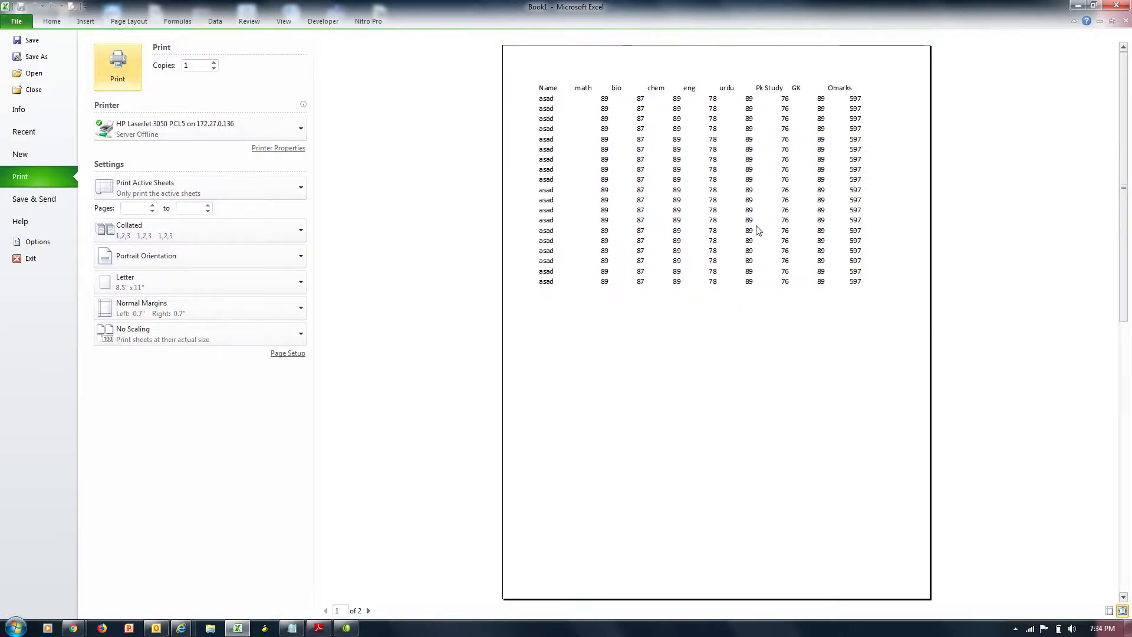
key("Escape")
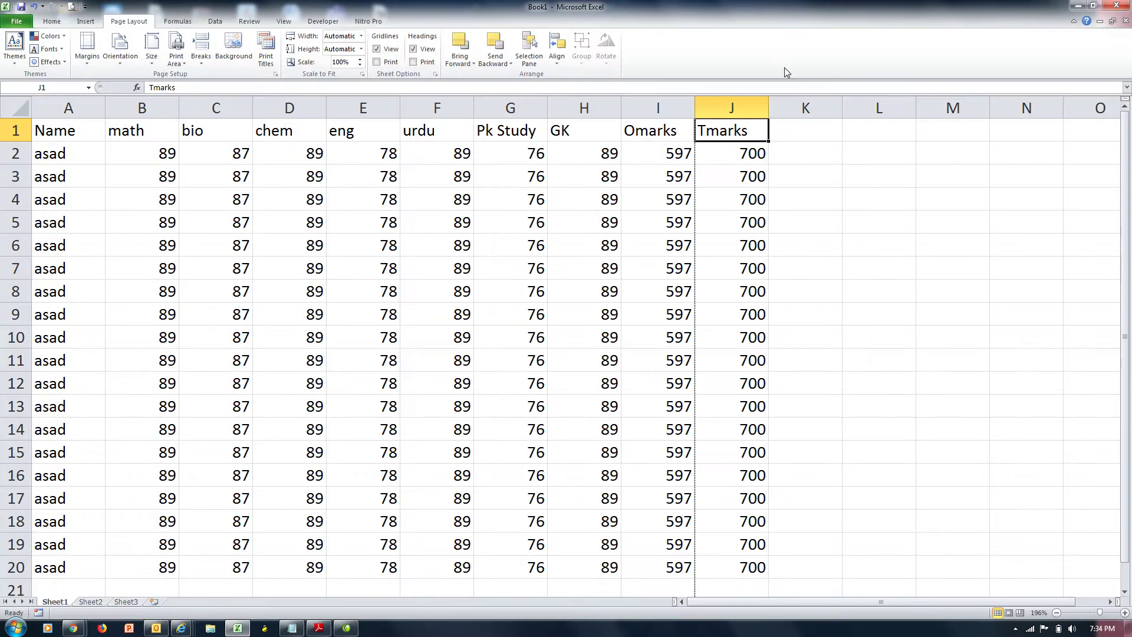
key("ctrl+p")
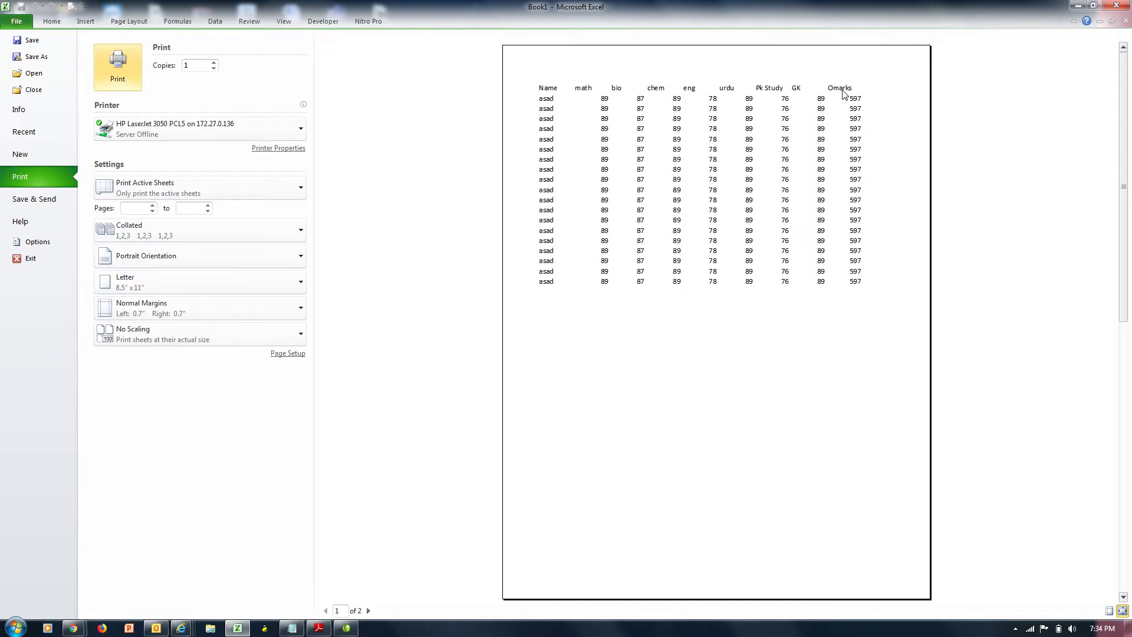
left_click(370, 611)
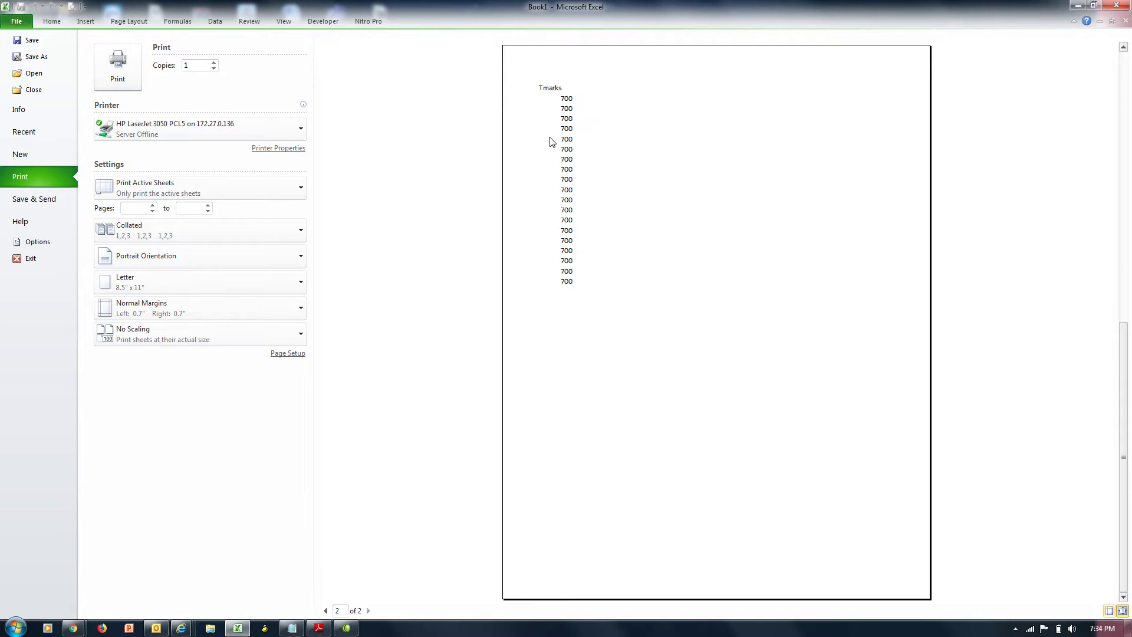
key("Escape")
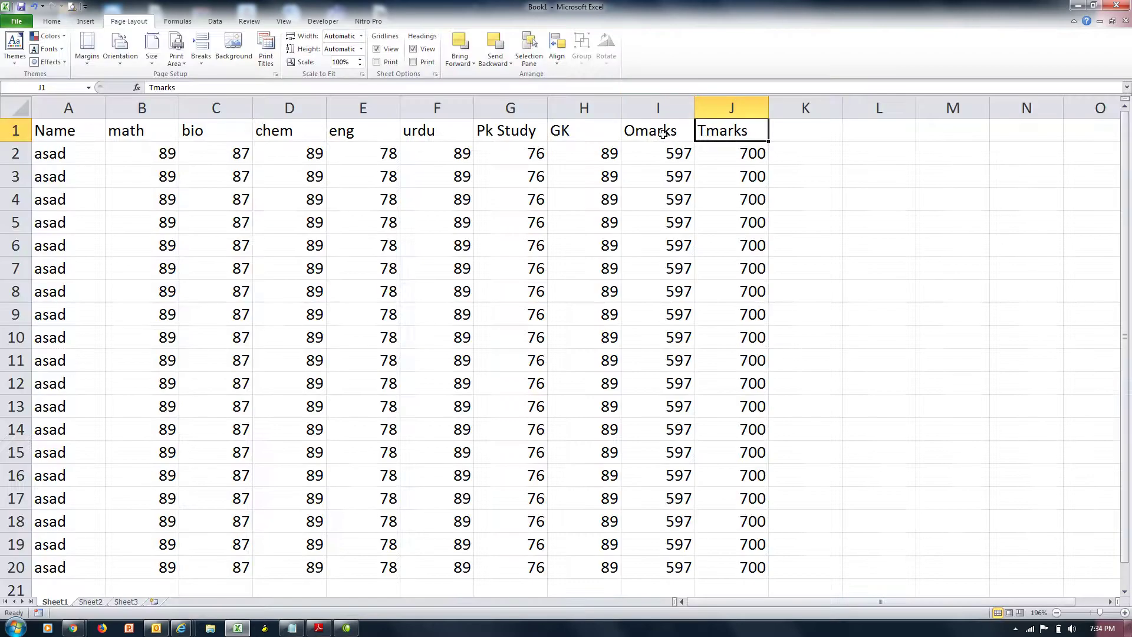
Look through the marks table to below its last row and return to the Tmarks heading in J1
key("Down")
key("Down")
key("Down")
key("Down")
key("Down")
key("Down")
key("Down")
key("Down")
key("Down")
key("Down")
key("Down")
key("Down")
key("Down")
key("Down")
key("Down")
key("Down")
key("Down")
key("Down")
key("Down")
key("Down")
key("Down")
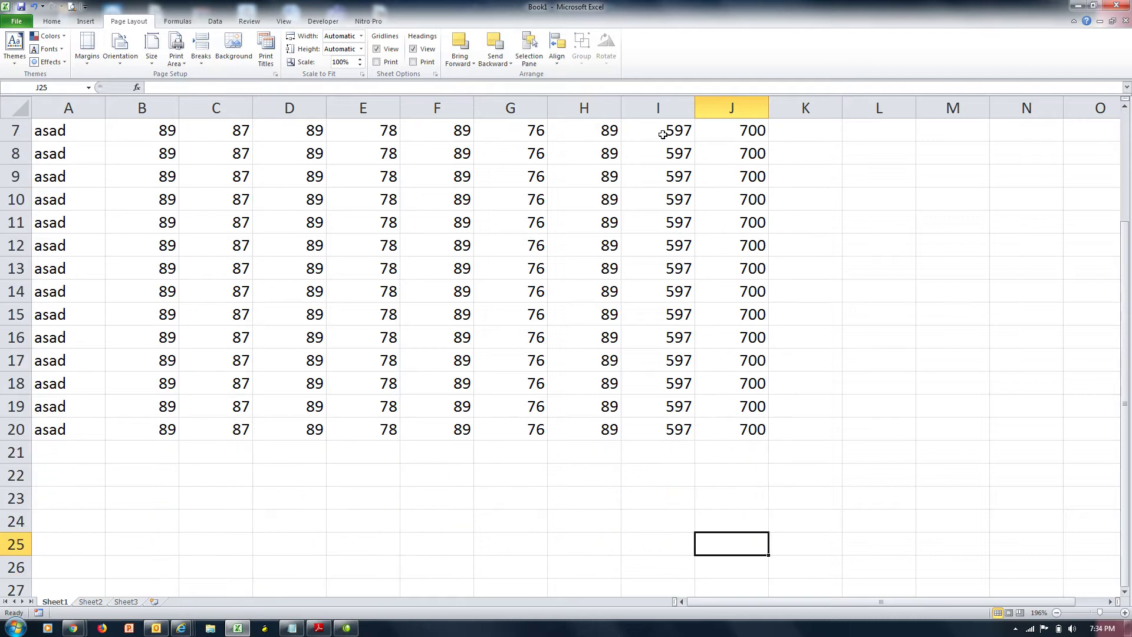
key("Up")
key("Up")
key("Up")
key("Up")
key("Up")
key("Up")
key("ctrl+Up")
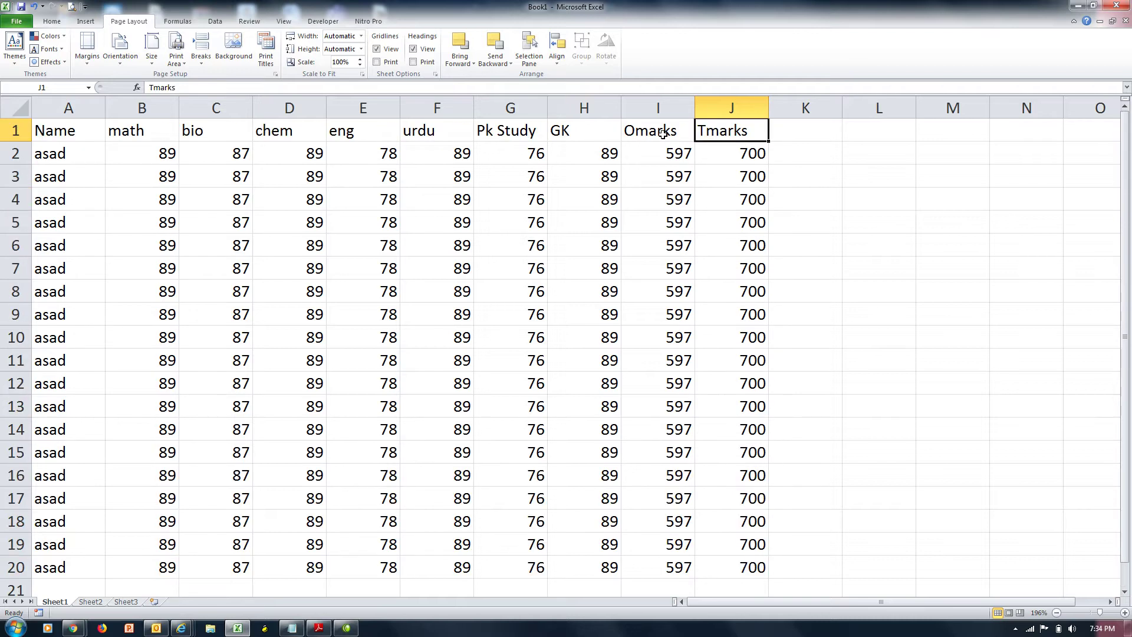
Examine the sheet's page split in Page Layout view and return to Normal view
key("ctrl+p")
key("Escape")
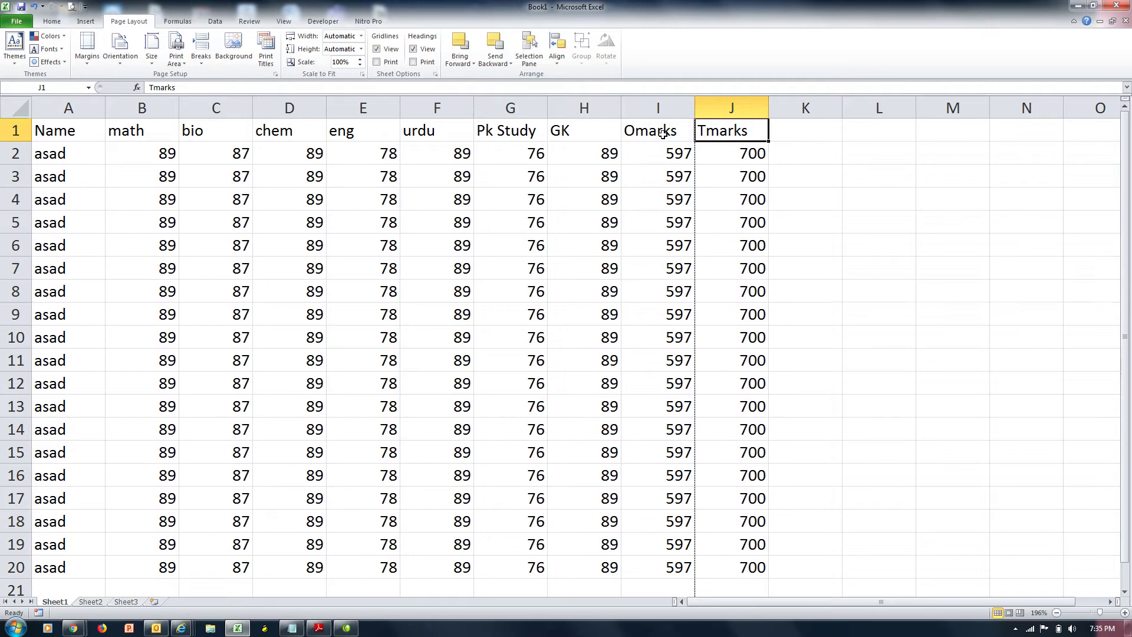
left_click(283, 21)
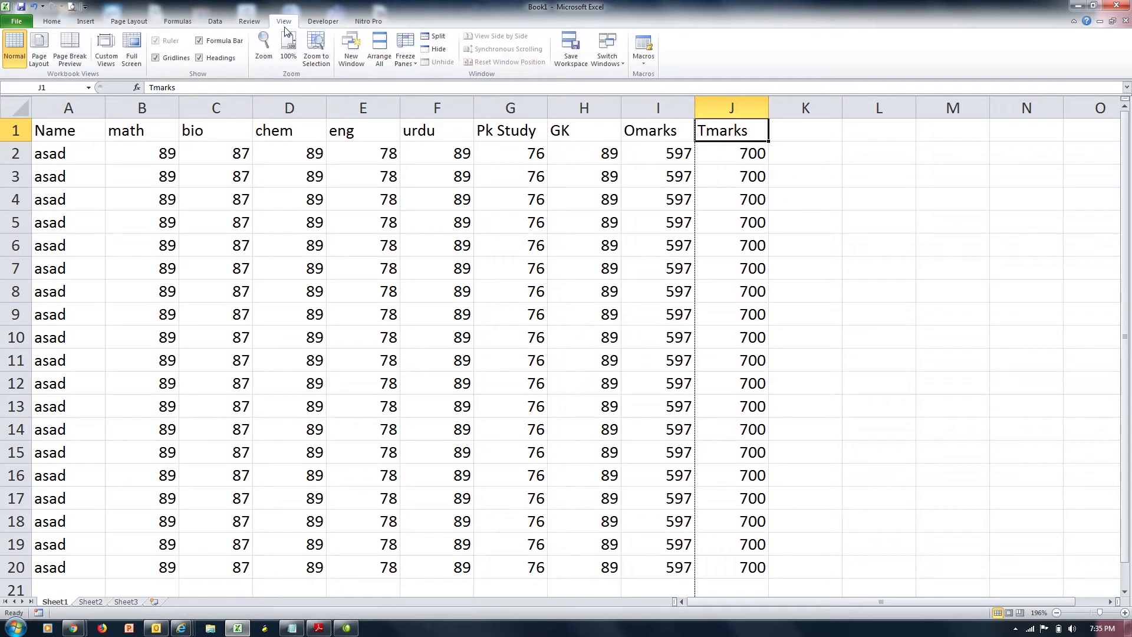
left_click(40, 62)
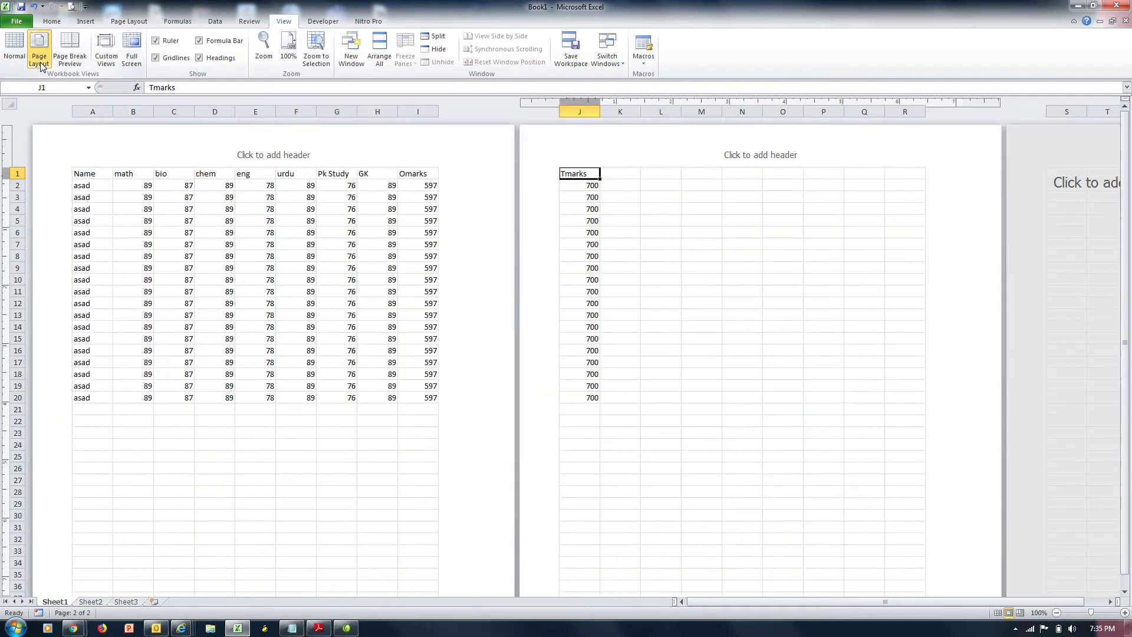
left_click(15, 52)
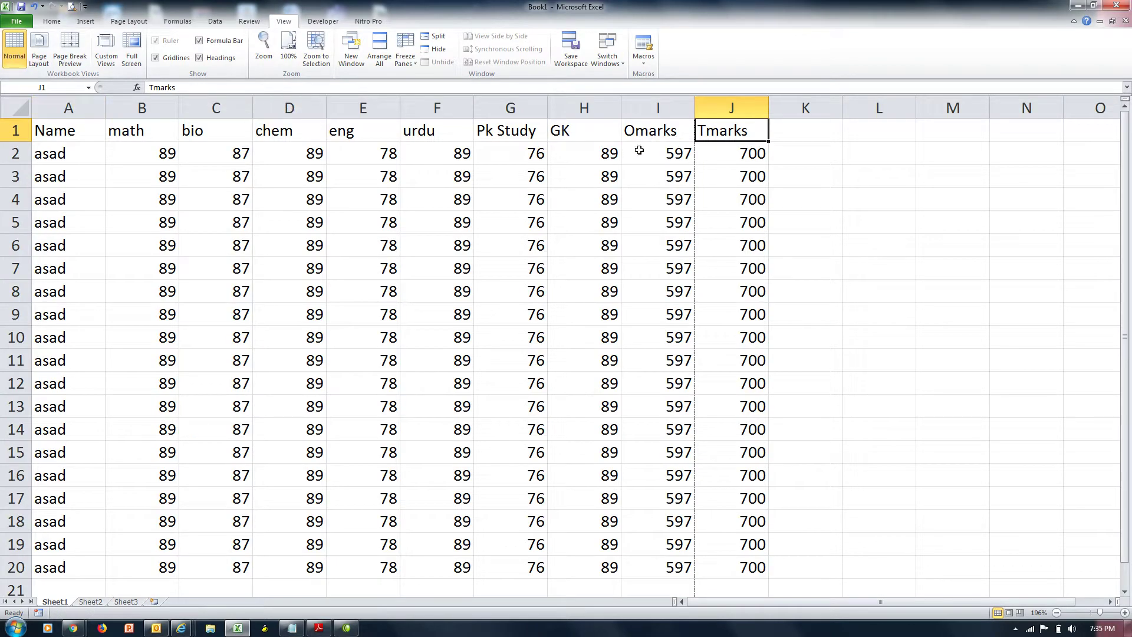
Set the page margins to Narrow and check in the print preview how the table's columns fit the page
left_click(129, 23)
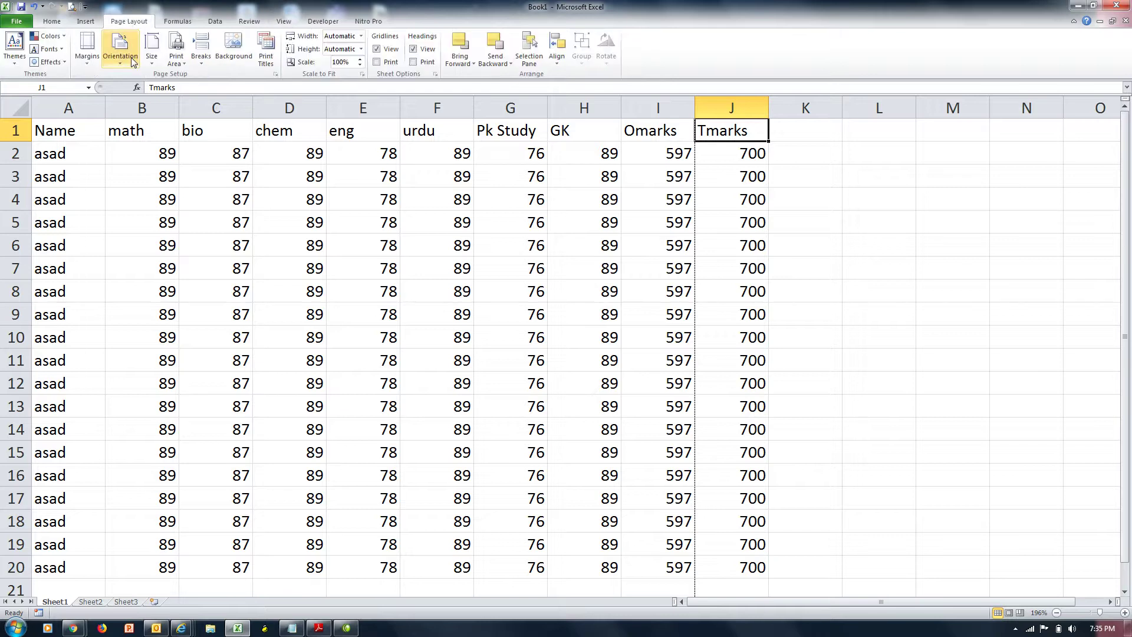
left_click(87, 65)
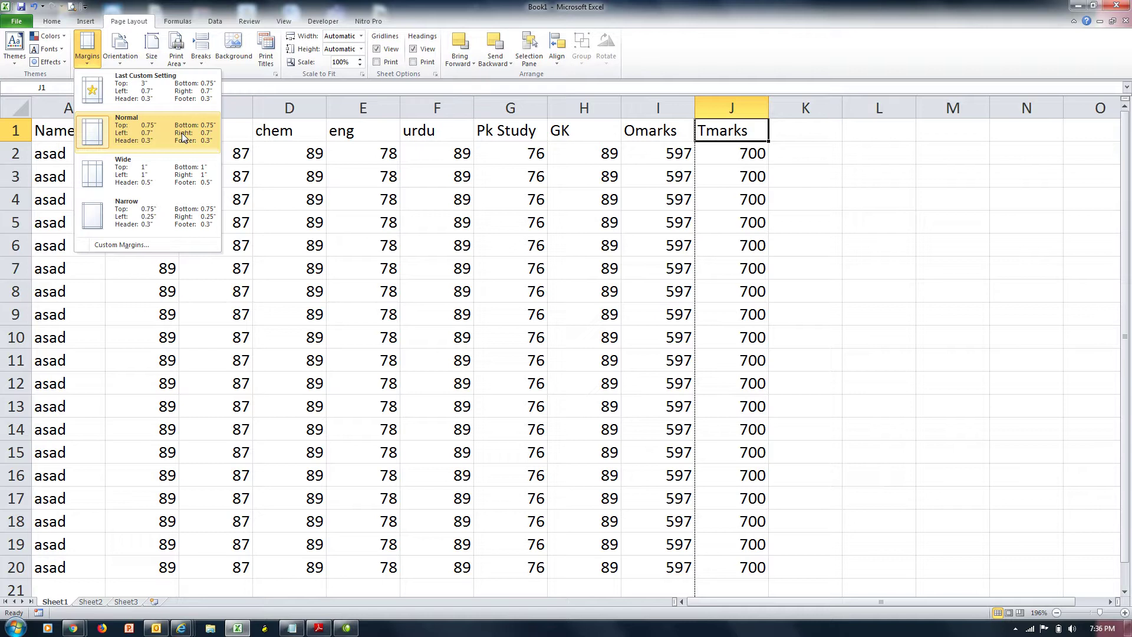
left_click(155, 211)
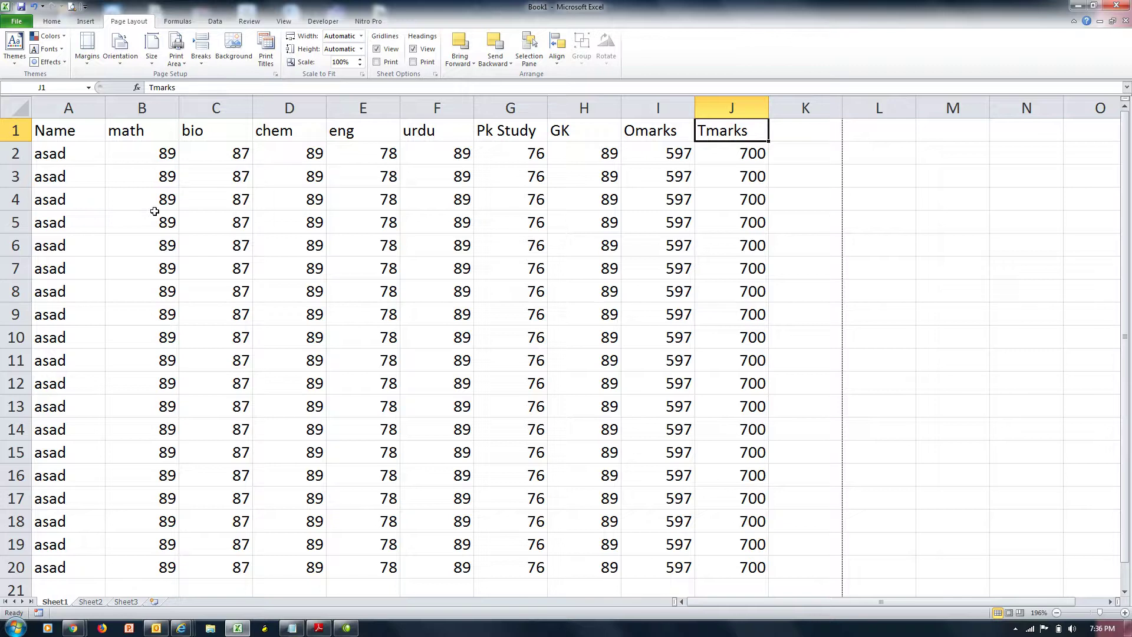
key("ctrl+p")
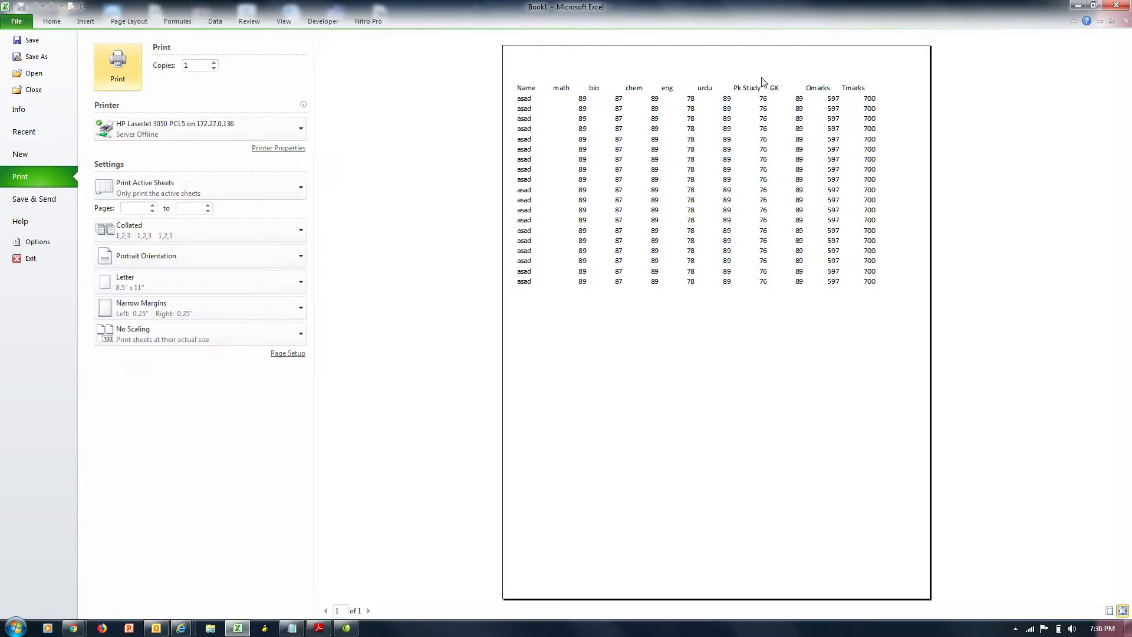
key("Escape")
left_click_drag(764, 131, 823, 561)
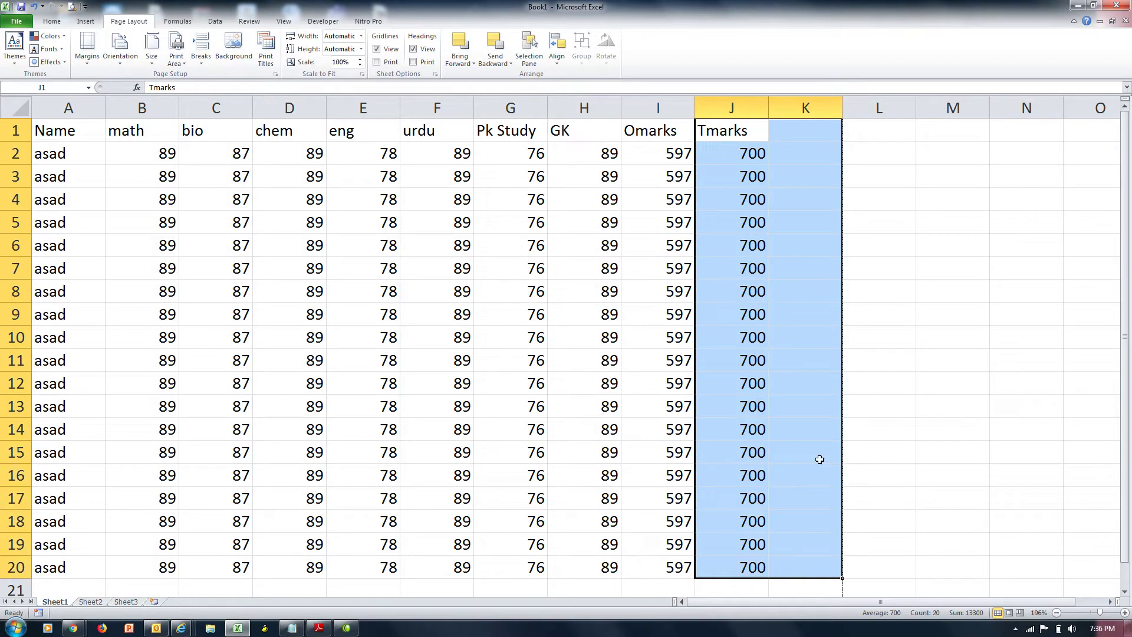
Add the headings Max in K1 and Min in L1
left_click(801, 135)
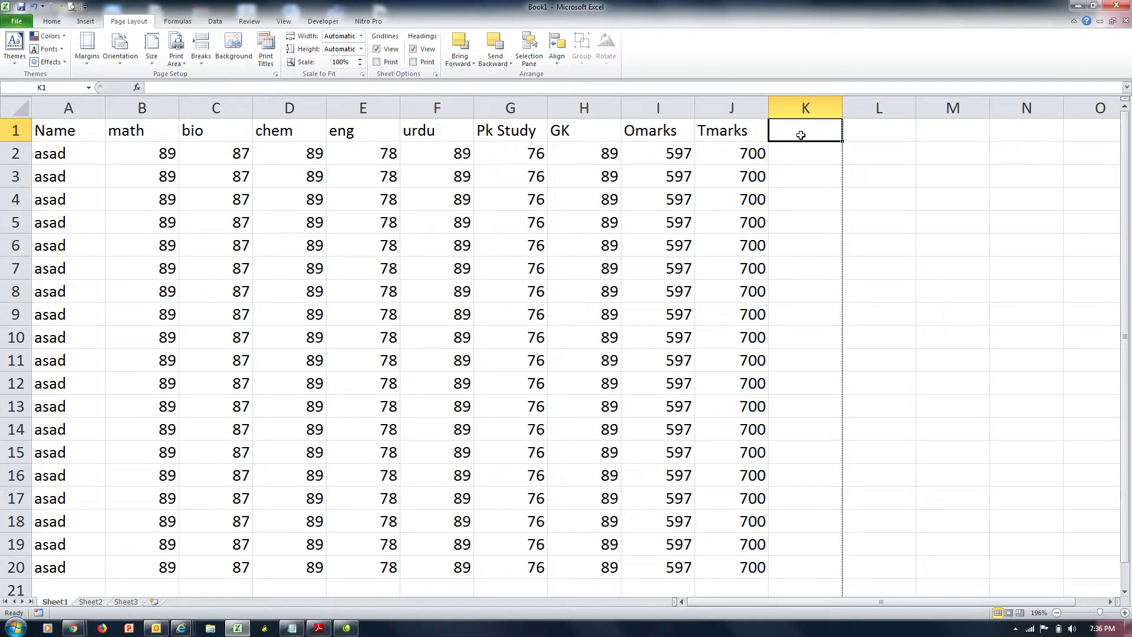
type("Max")
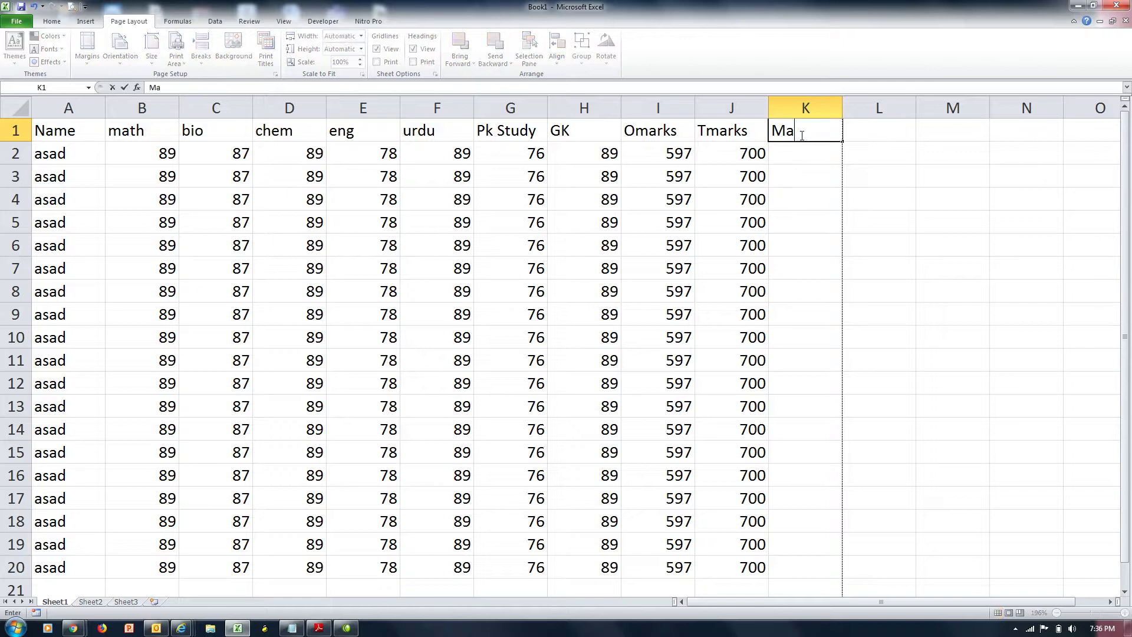
key("Tab")
type("Min")
key("Tab")
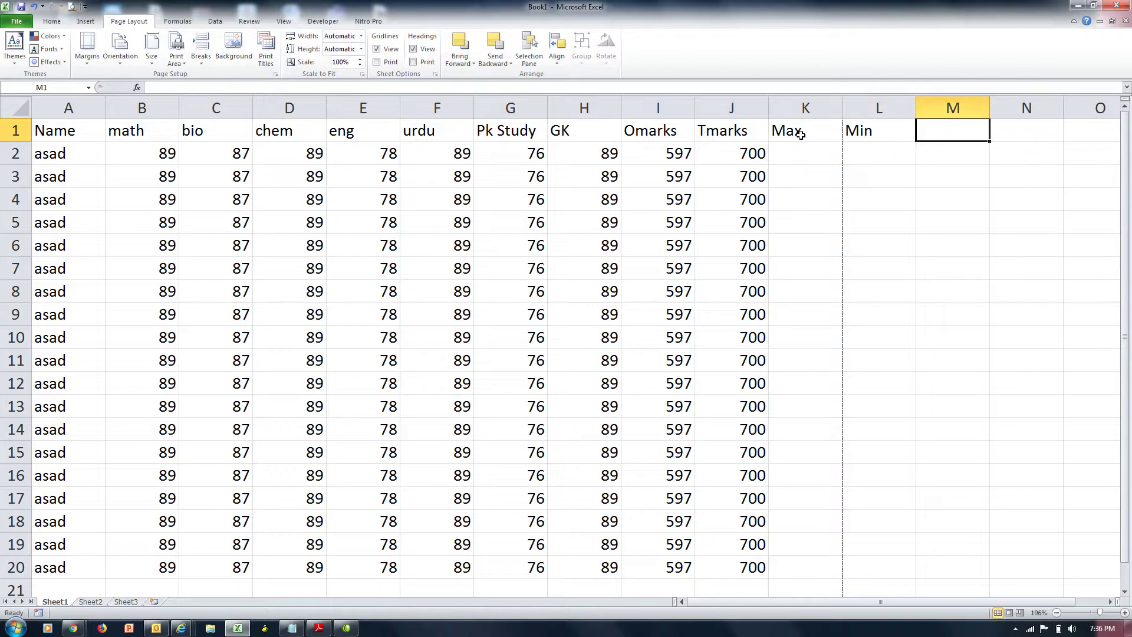
Calculate the highest mark of B2:H2 with MAX in K2 and fill the formula down to K20
left_click(801, 135)
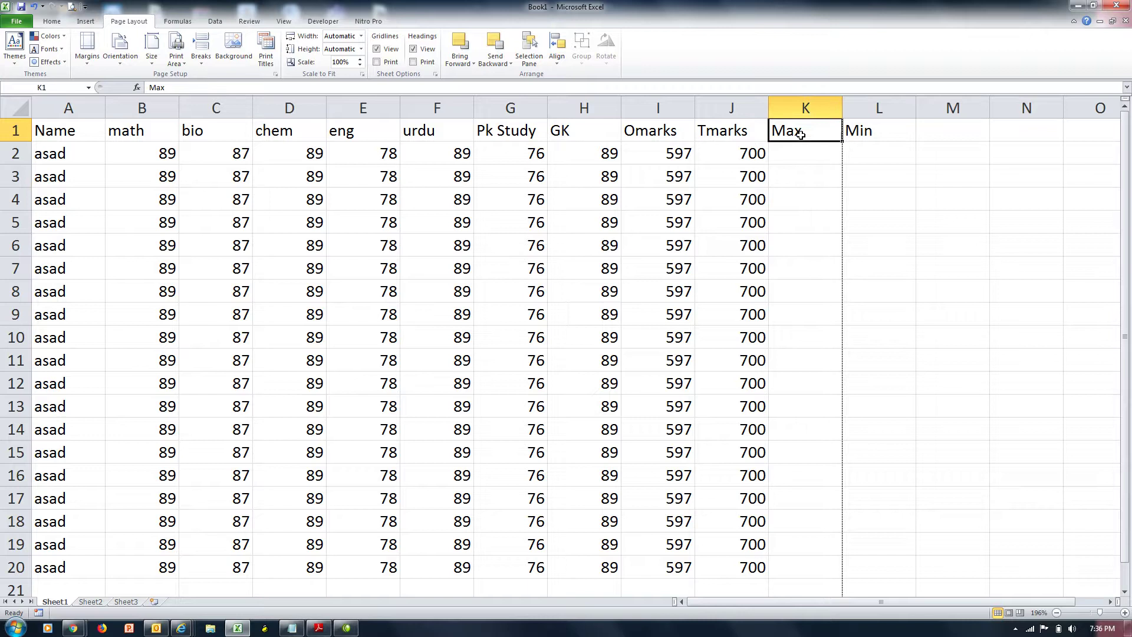
left_click(827, 152)
type("=max(")
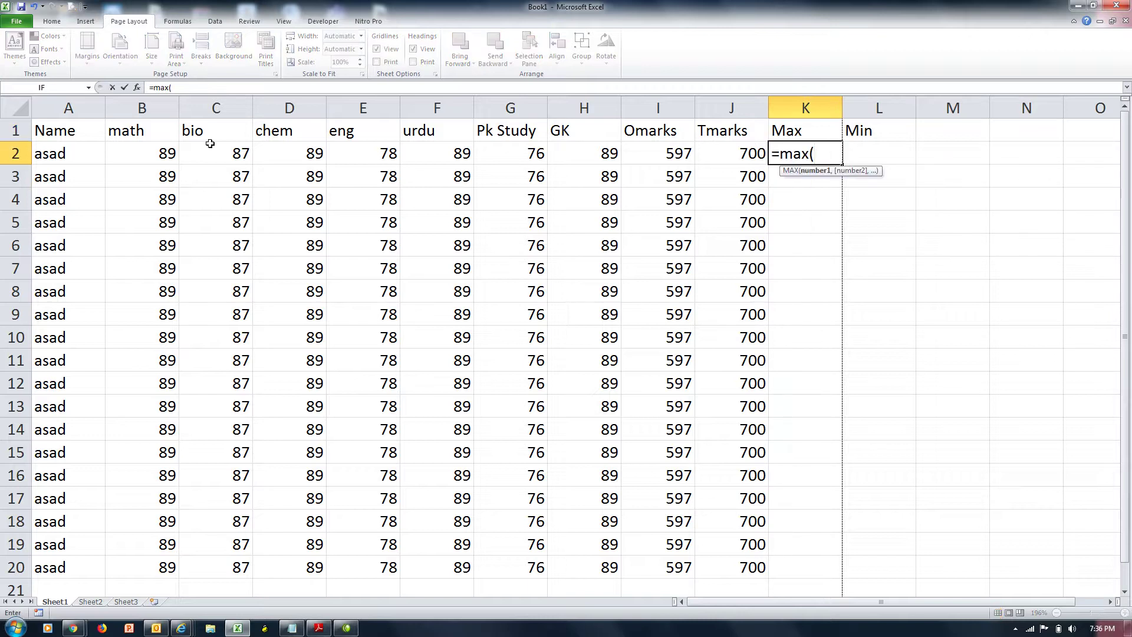
left_click_drag(164, 155, 566, 152)
key("Return")
key("Up")
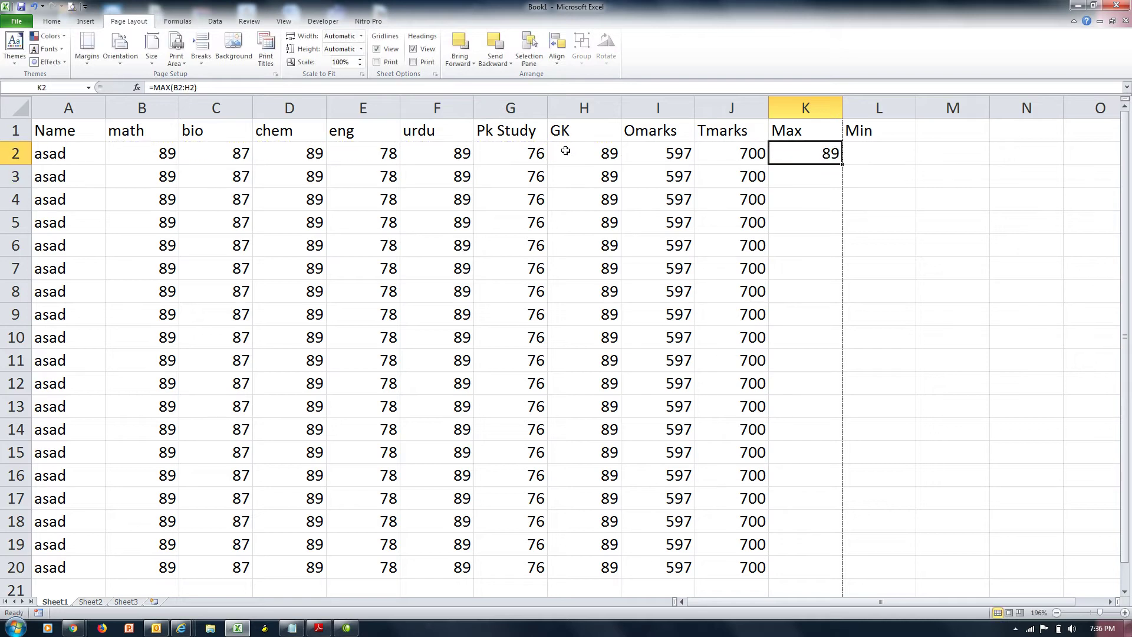
left_click_drag(843, 165, 816, 570)
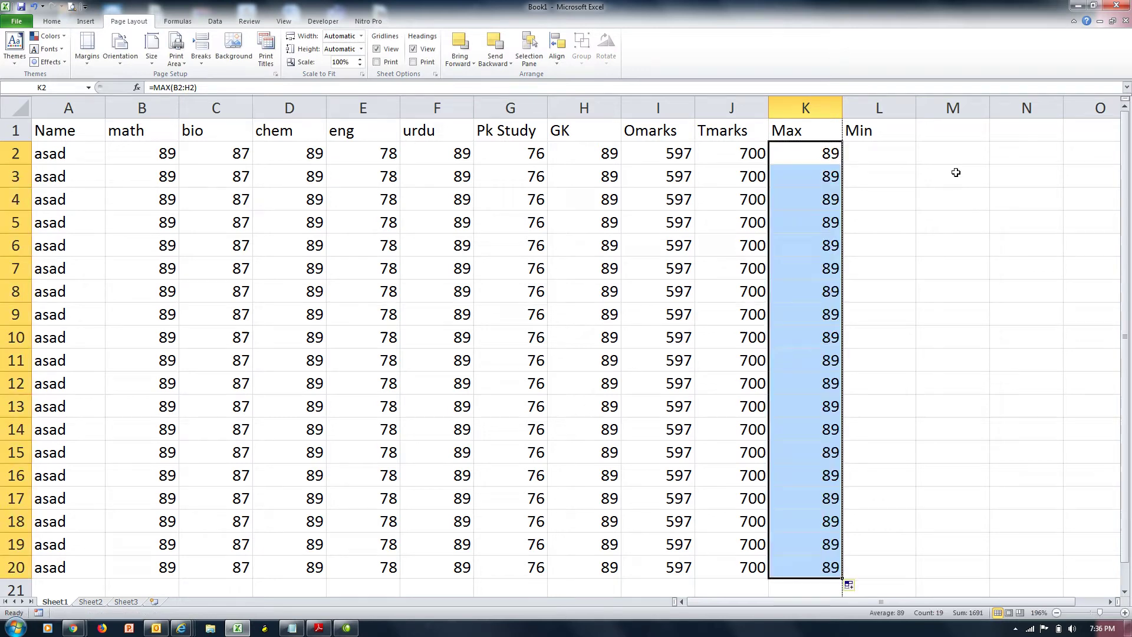
Calculate the lowest mark of B2:H2 with the MIN function in cell L2
left_click(881, 160)
type("=min(")
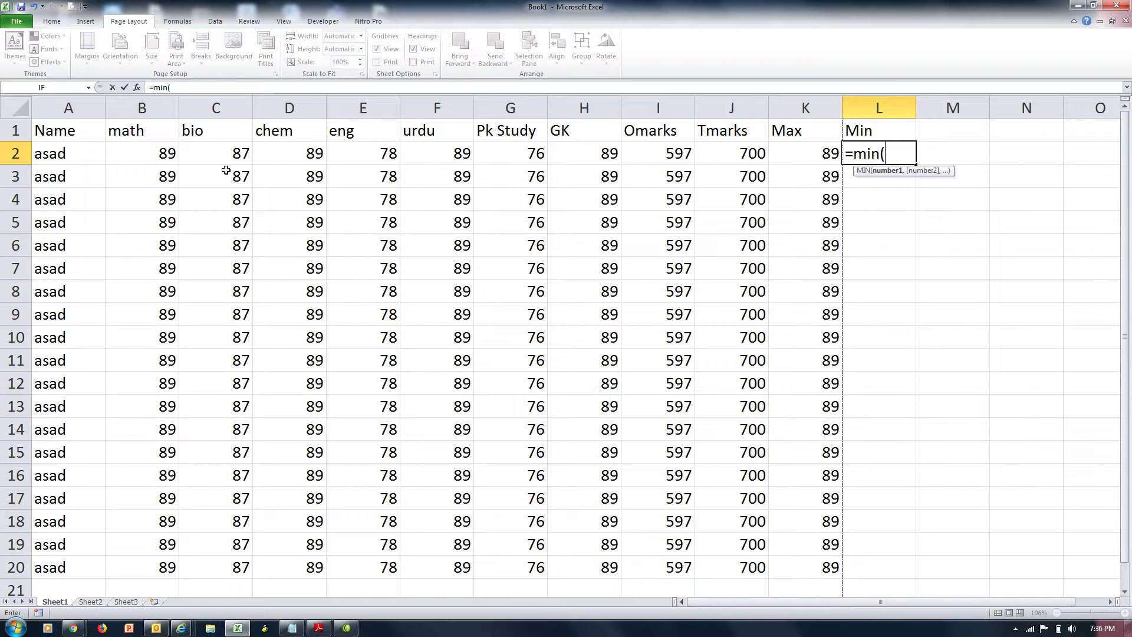
left_click_drag(162, 160, 224, 131)
left_click_drag(404, 105, 556, 157)
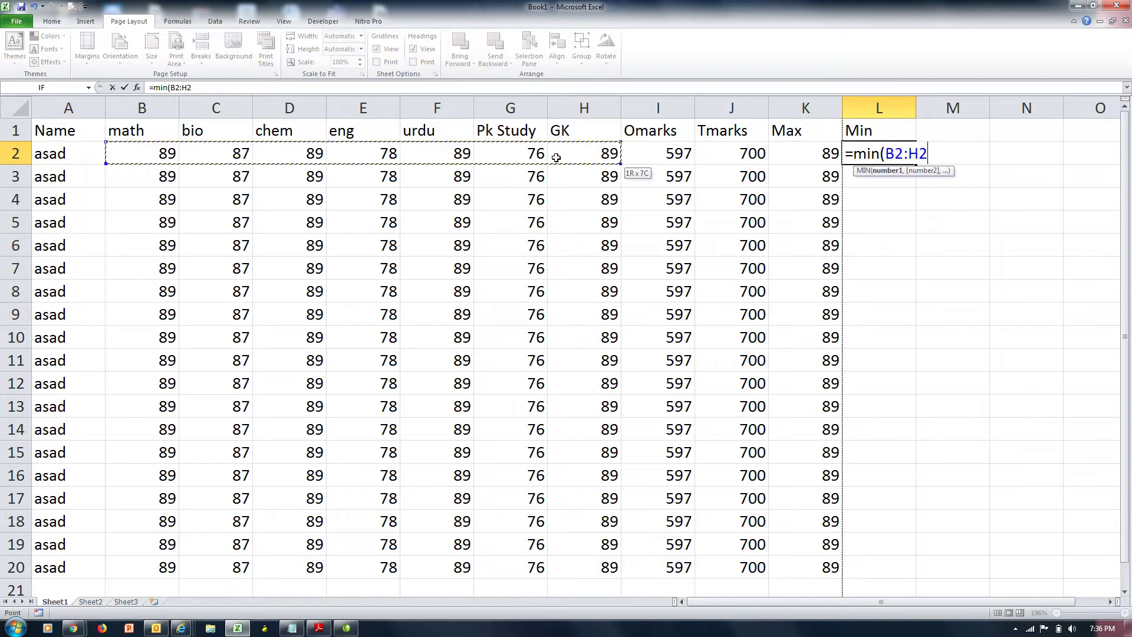
key("ctrl+Return")
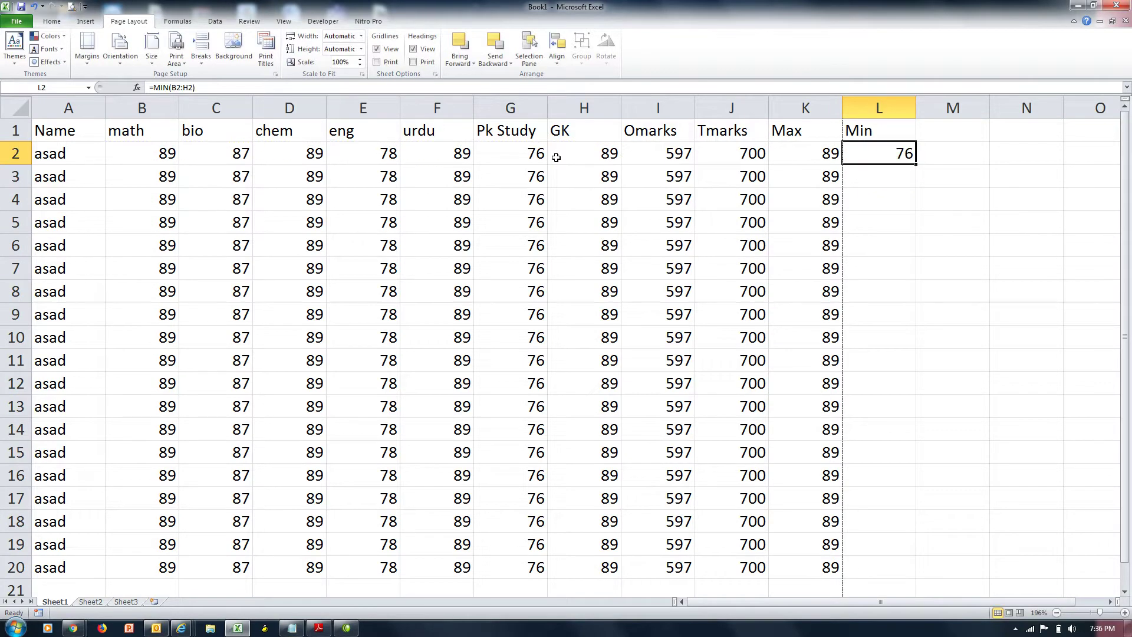
Set custom page margins with the left and right margins at 0
left_click(52, 22)
left_click(130, 24)
left_click(120, 64)
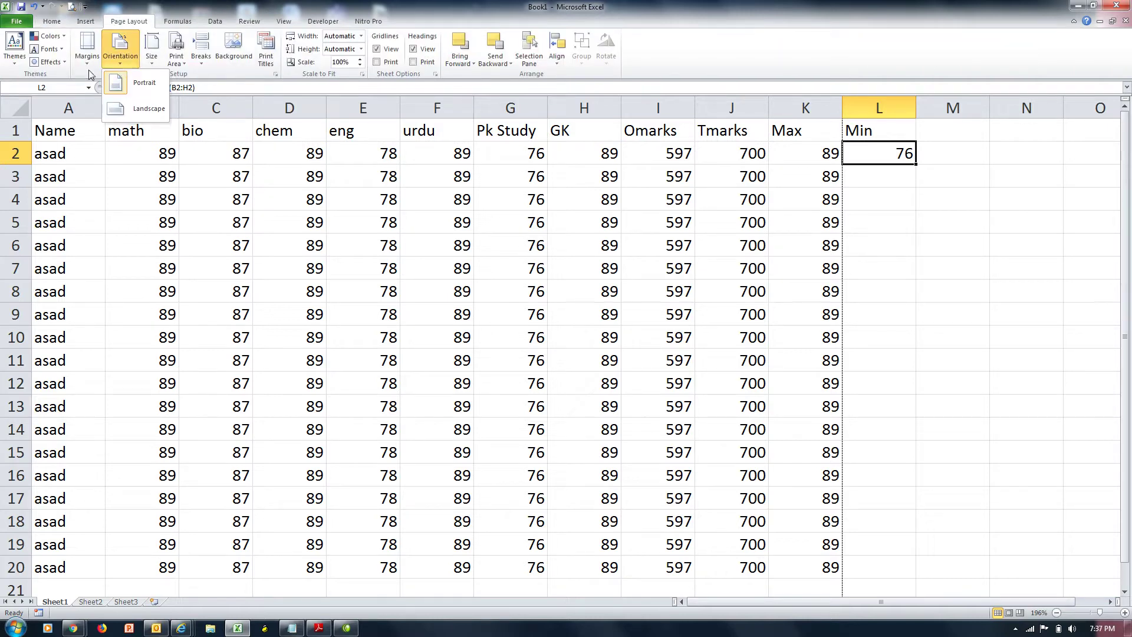
left_click(87, 48)
left_click(138, 245)
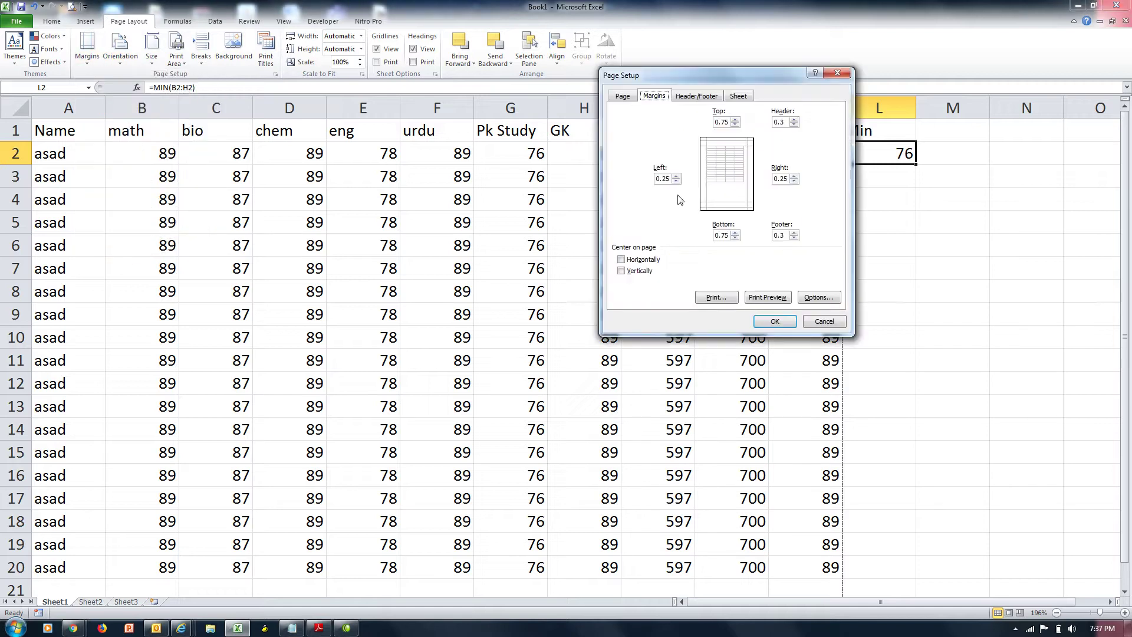
left_click(669, 178)
left_click(676, 181)
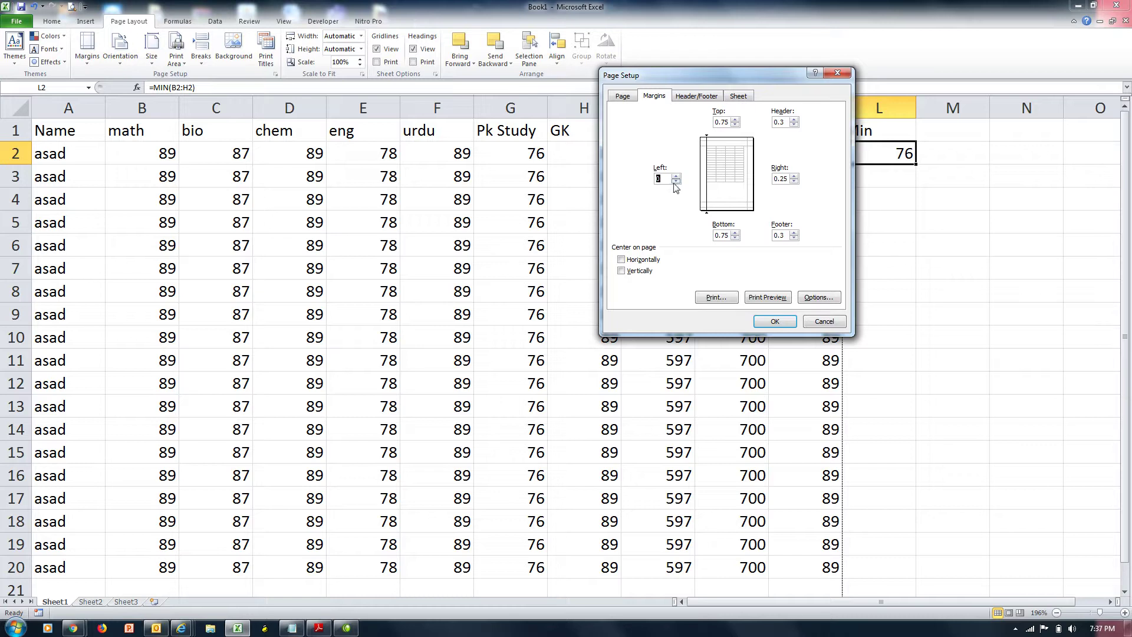
left_click(795, 182)
left_click(775, 321)
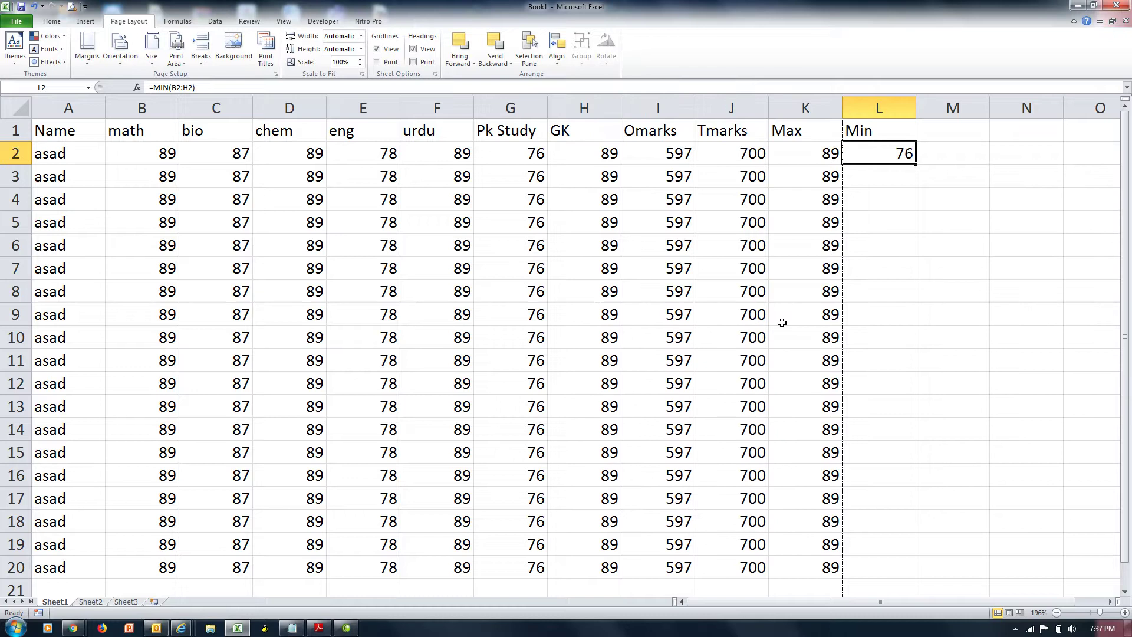
Set the header and footer margins to 0 in the custom margins
left_click(85, 65)
left_click(154, 248)
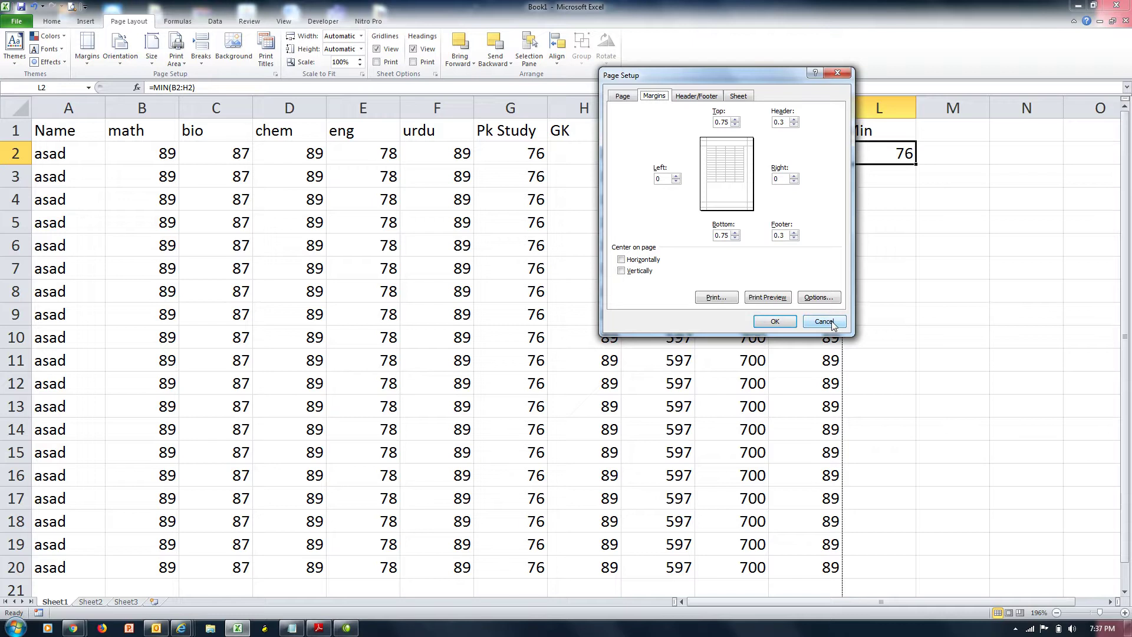
left_click(795, 238)
left_click(794, 238)
left_click(784, 322)
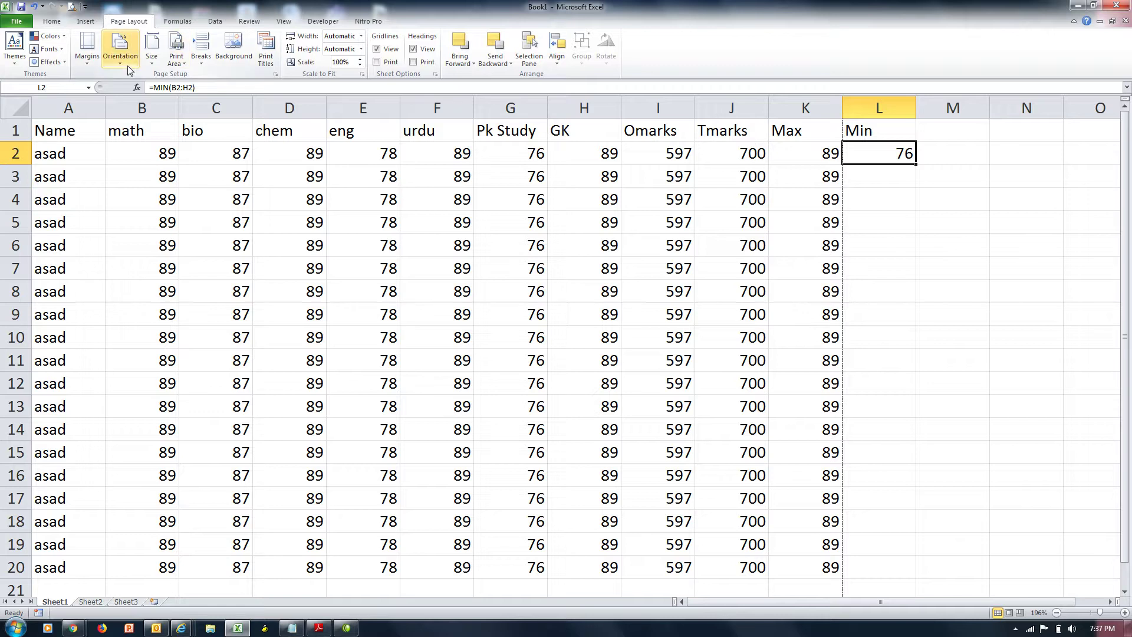
Set the paper size to A4 and check the available margin settings
left_click(156, 62)
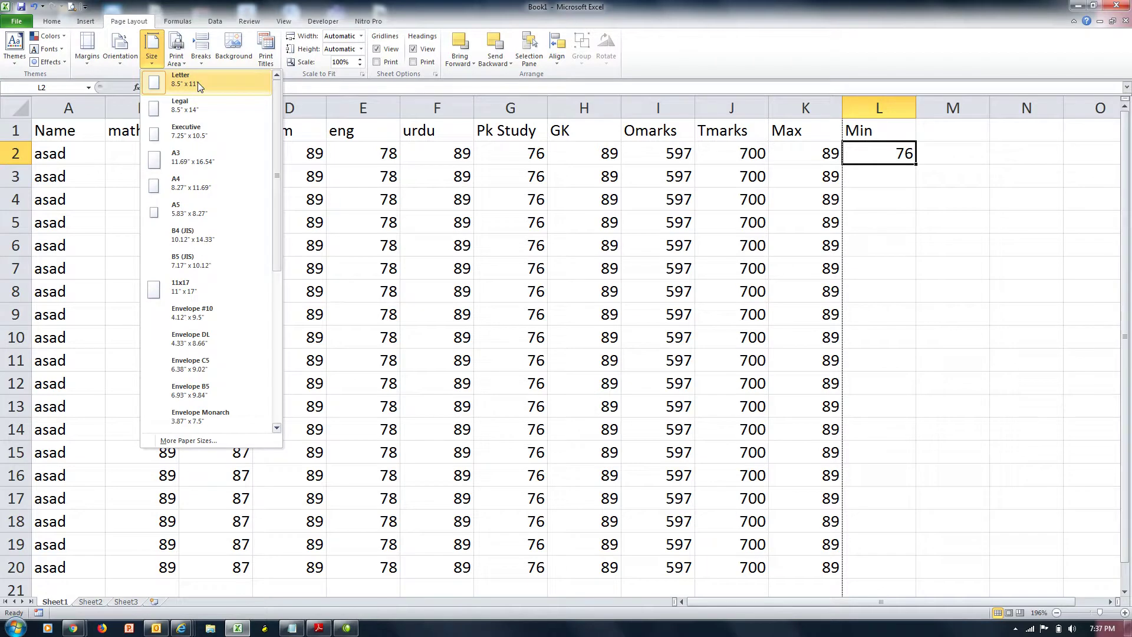
left_click(202, 185)
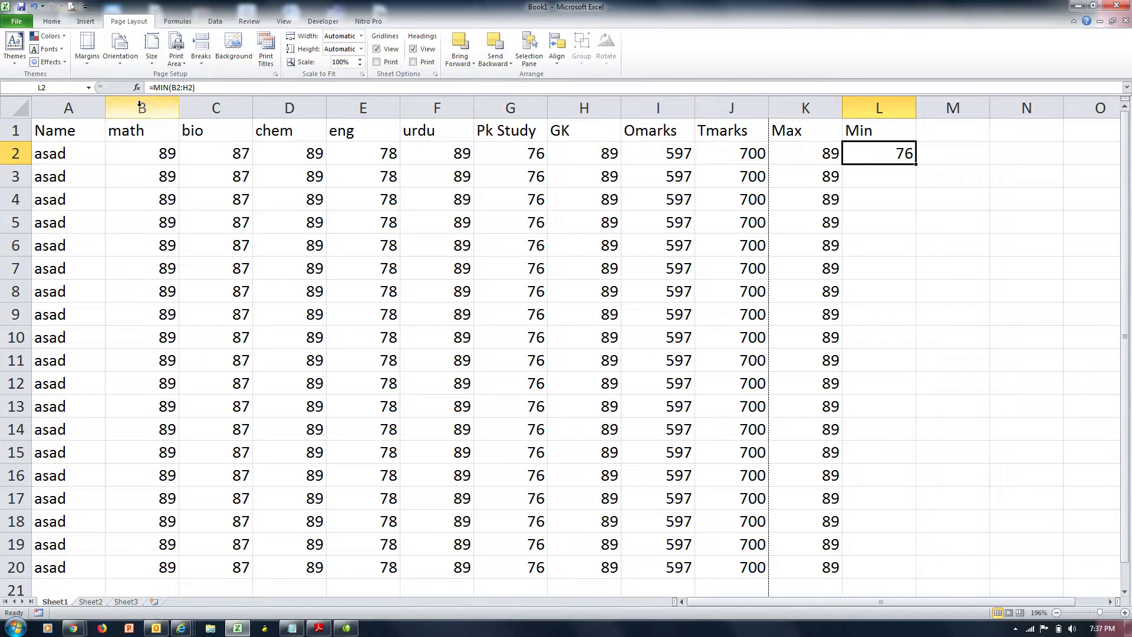
left_click(88, 54)
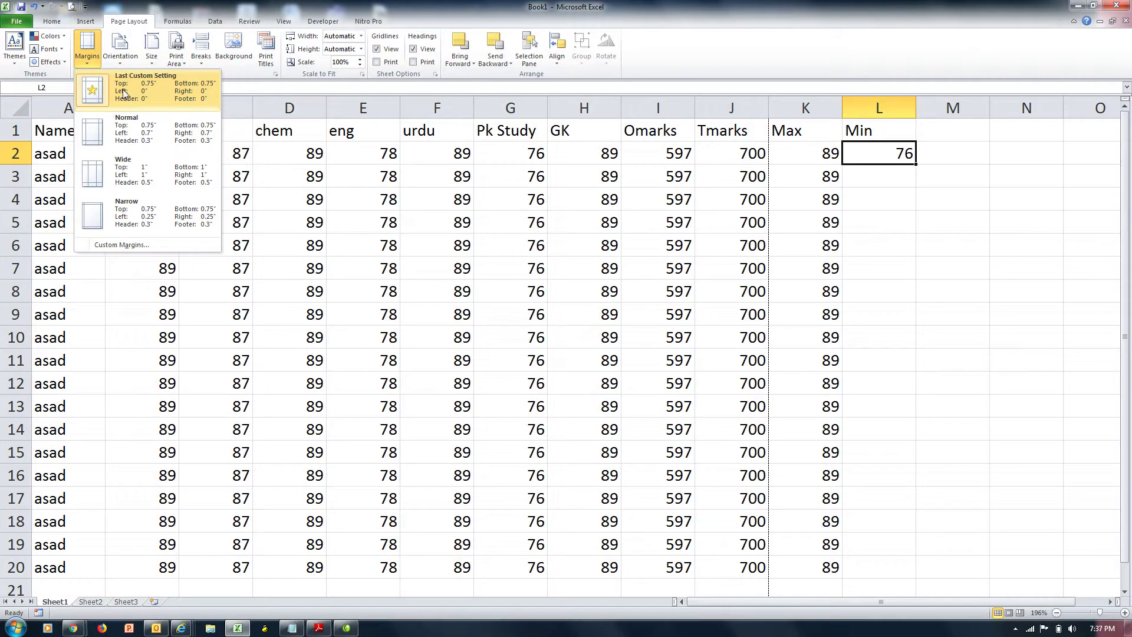
left_click(151, 63)
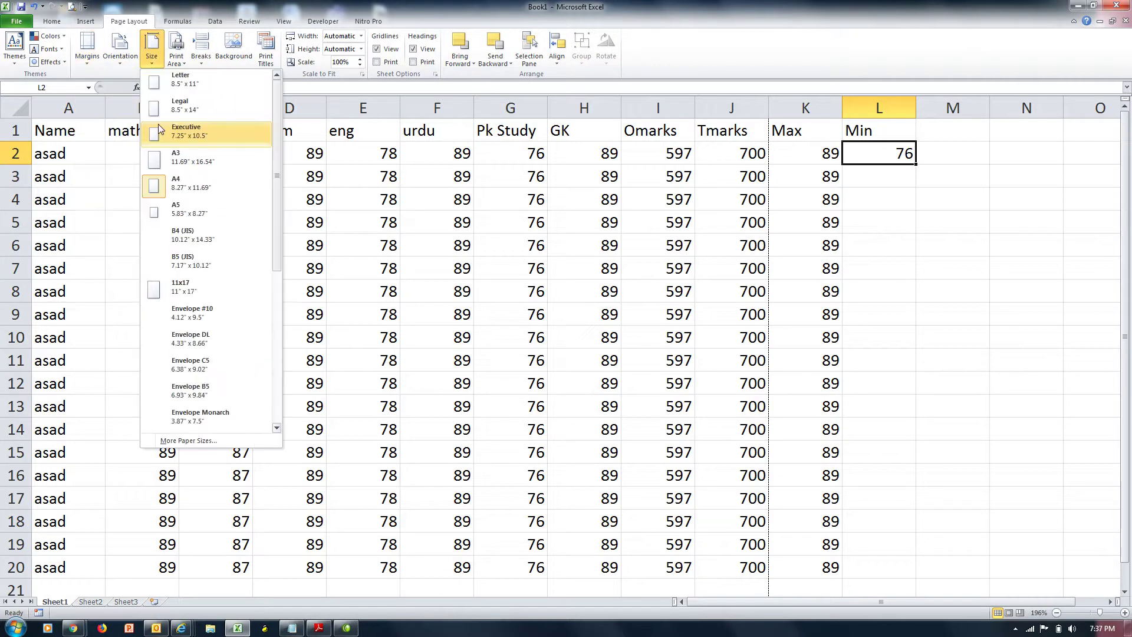
left_click(177, 182)
Check the custom margin values without changing them and set the paper size back to Letter
left_click(86, 59)
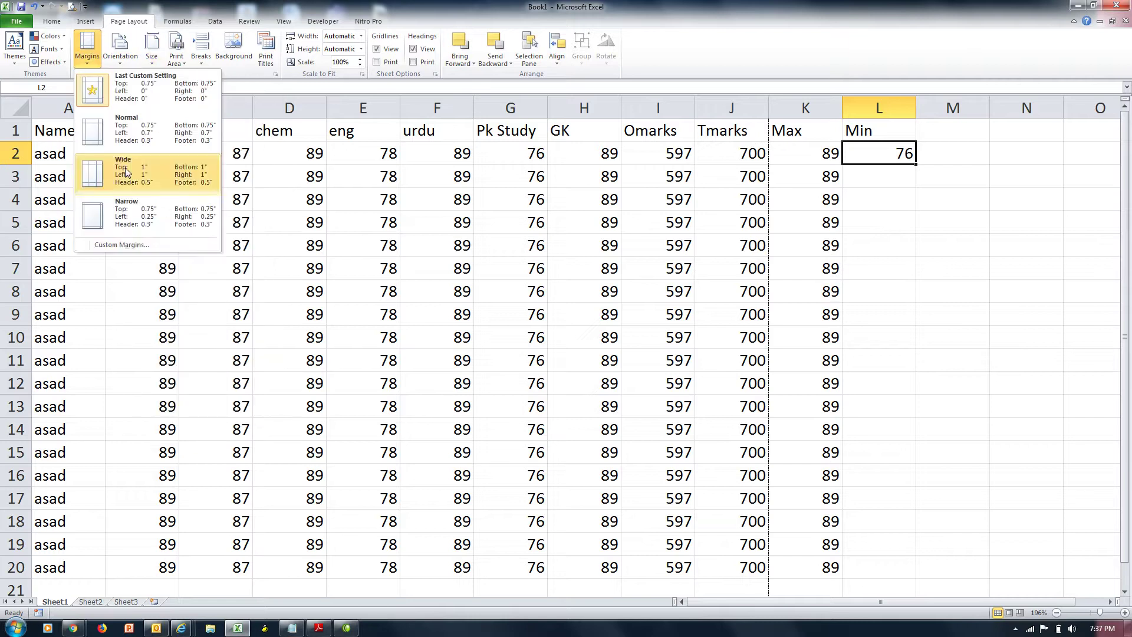
left_click(153, 251)
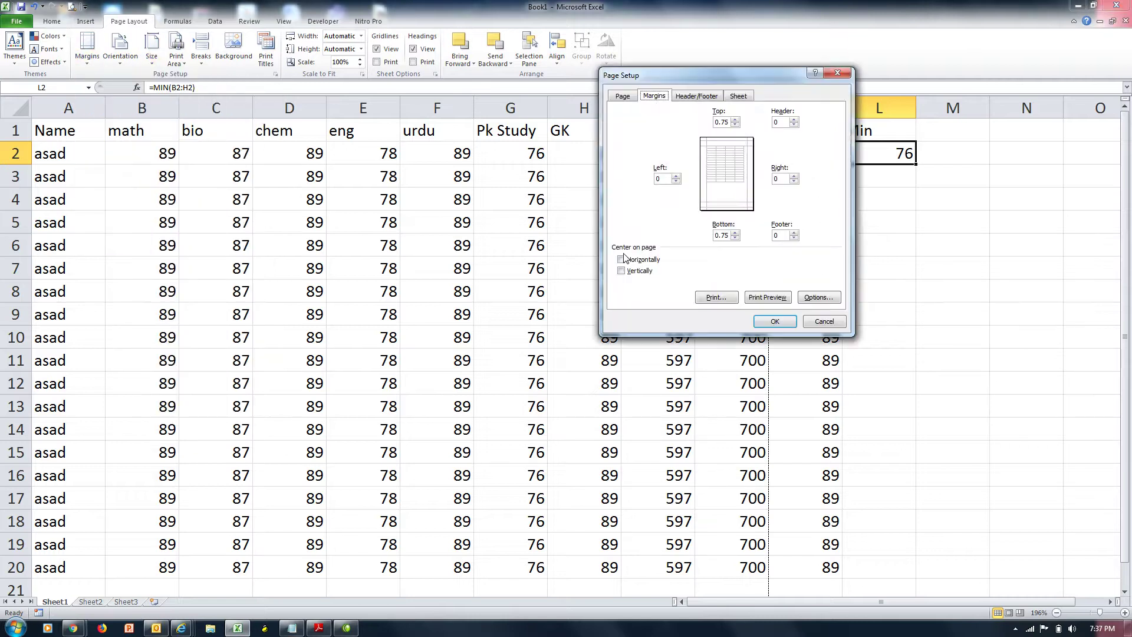
left_click(832, 323)
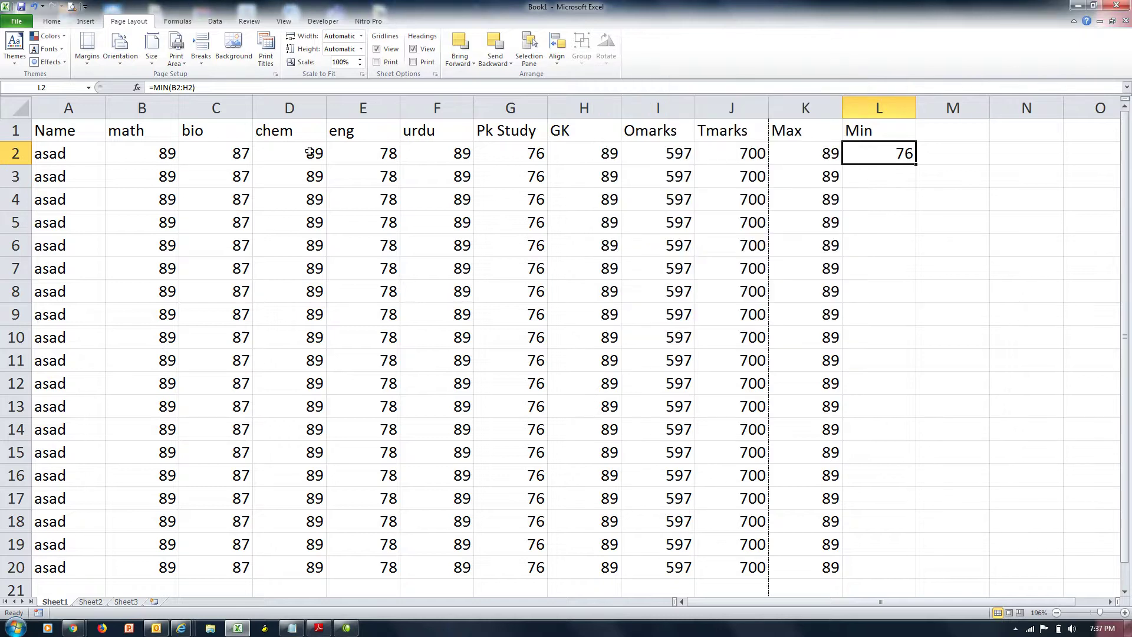
left_click(151, 59)
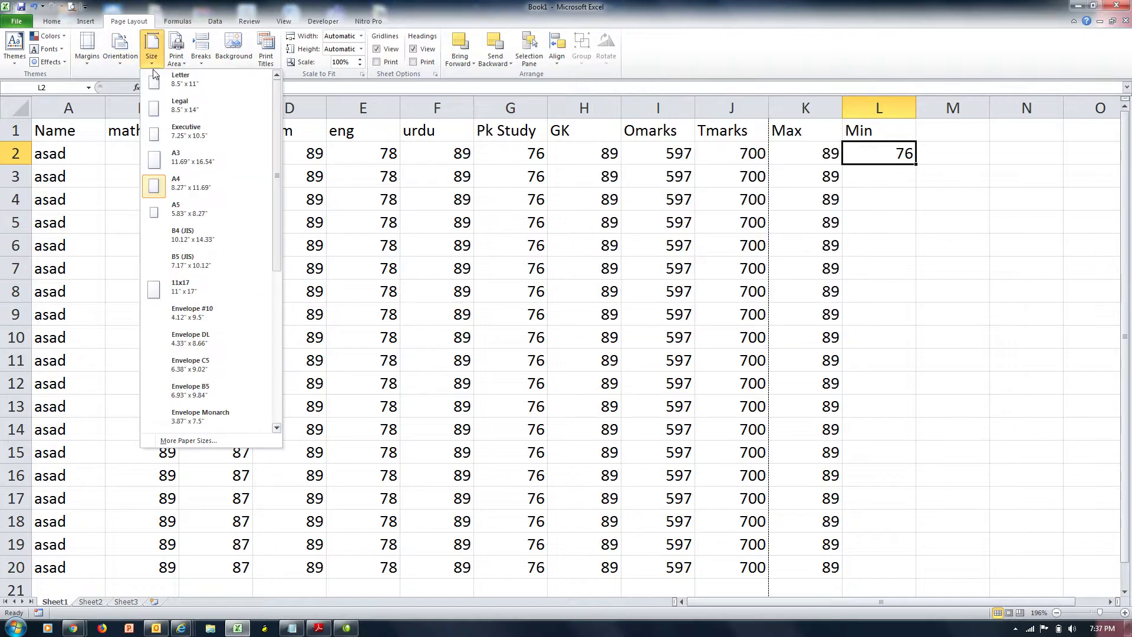
left_click(175, 85)
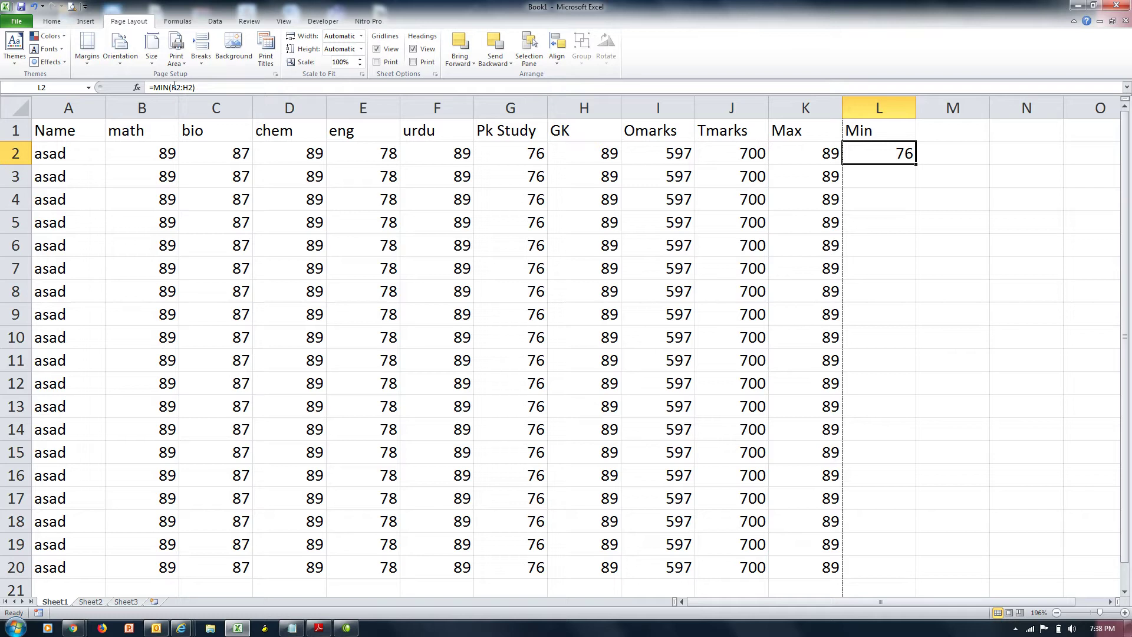
Set the page orientation to Landscape and check in the print preview how the table fits the page
left_click(128, 66)
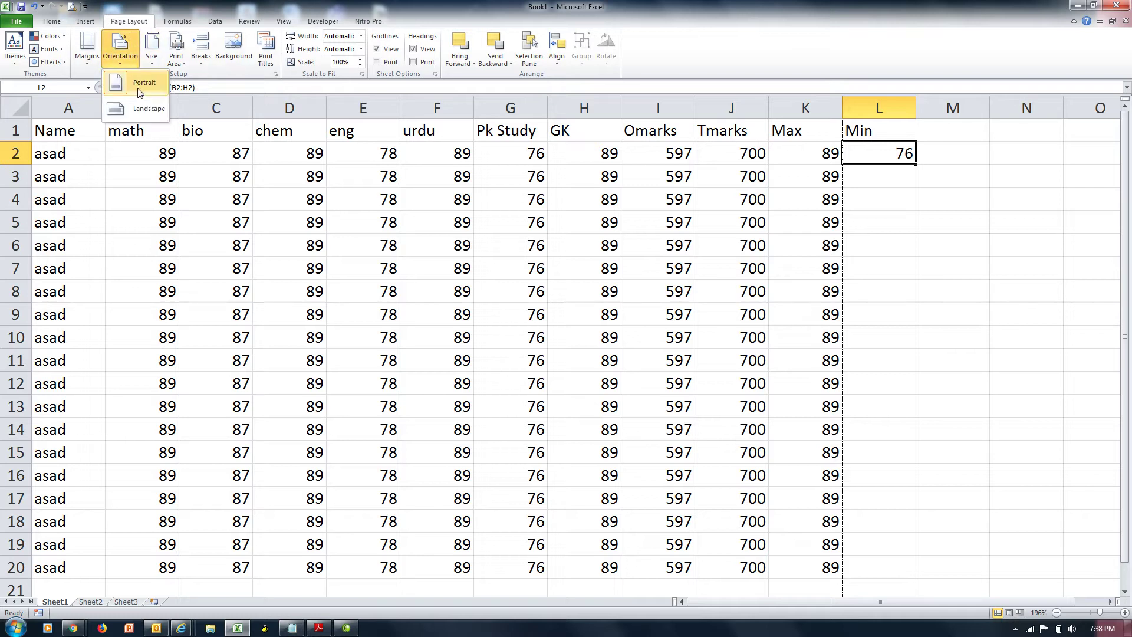
left_click(138, 106)
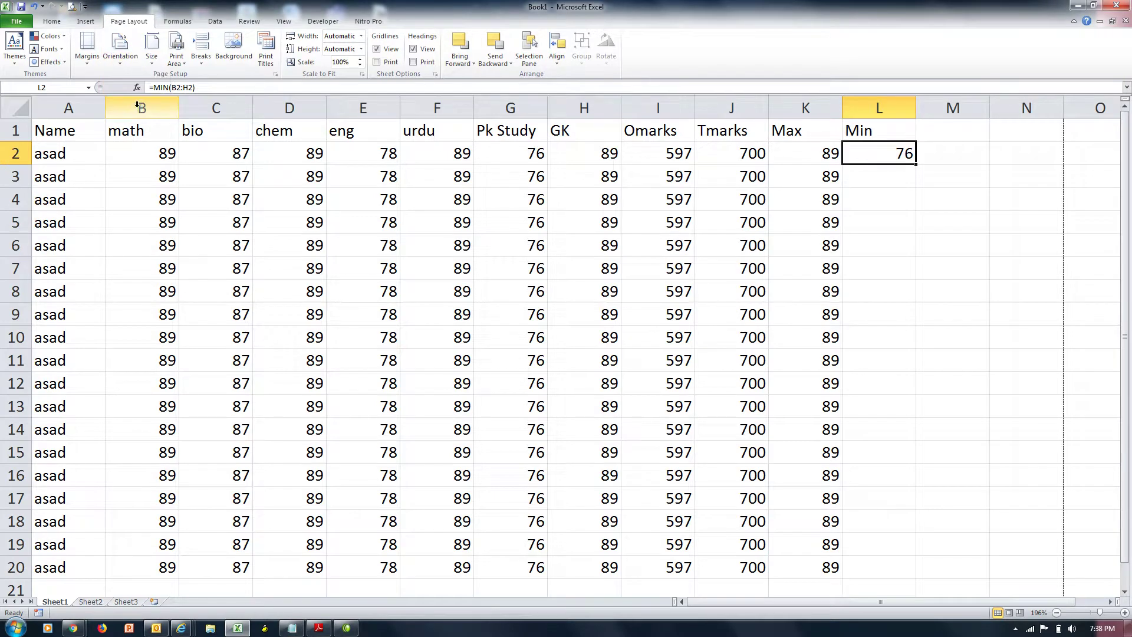
key("ctrl+p")
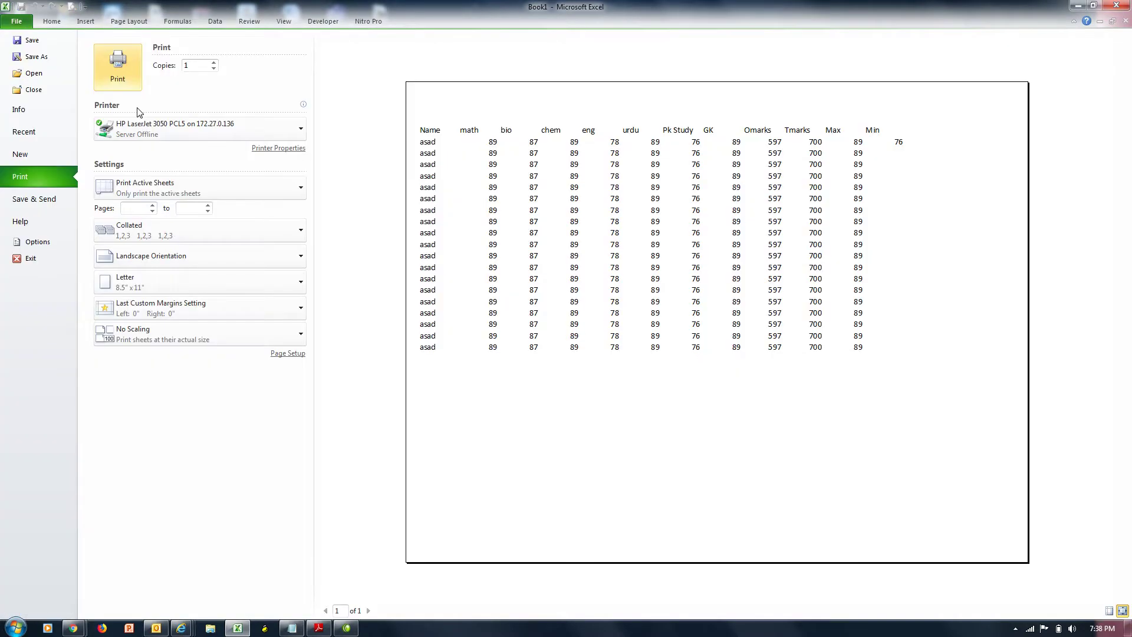
left_click(126, 23)
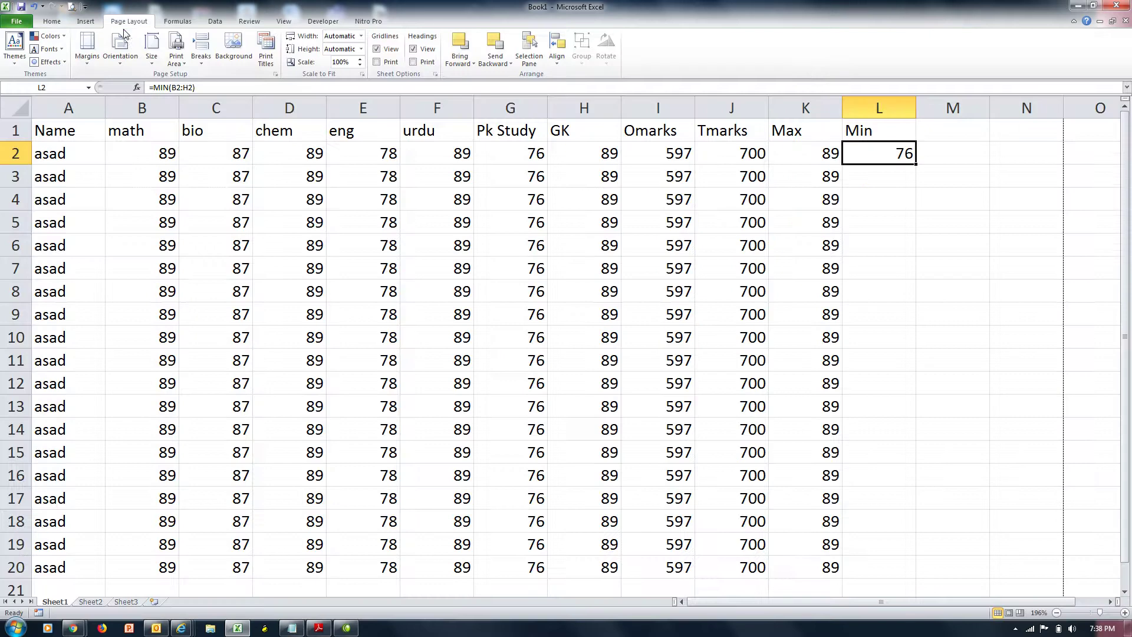
Highlight the range L1:N20, return the orientation to Portrait, and highlight K1:K20 as the page's last column
left_click_drag(871, 125, 1041, 556)
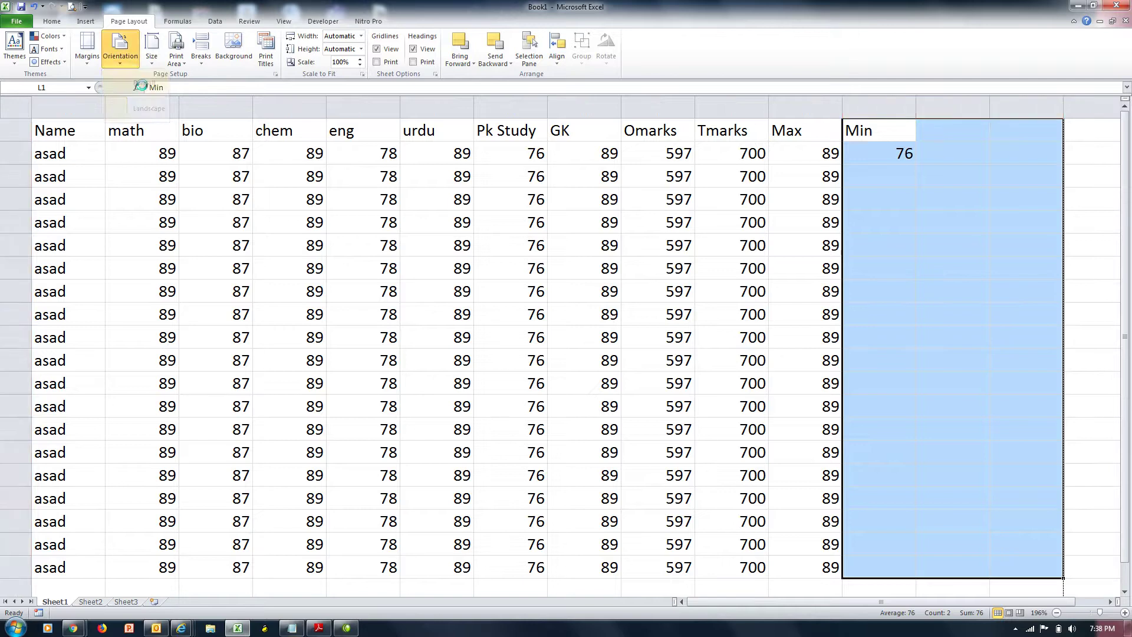
left_click(536, 192)
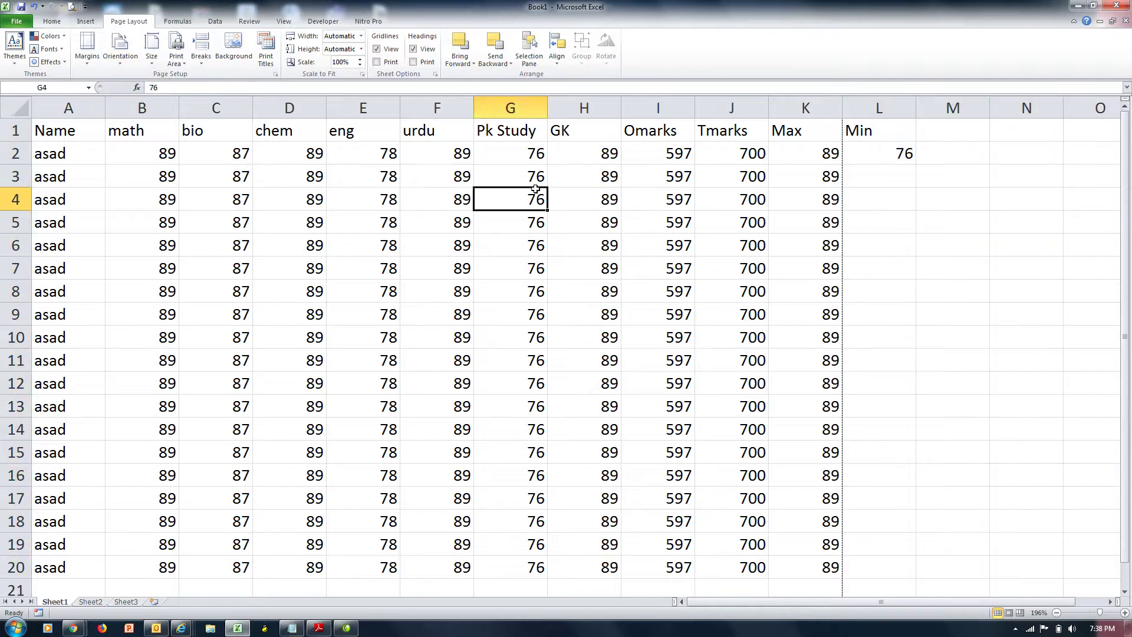
left_click(808, 131)
left_click_drag(808, 131, 830, 572)
left_click(699, 407)
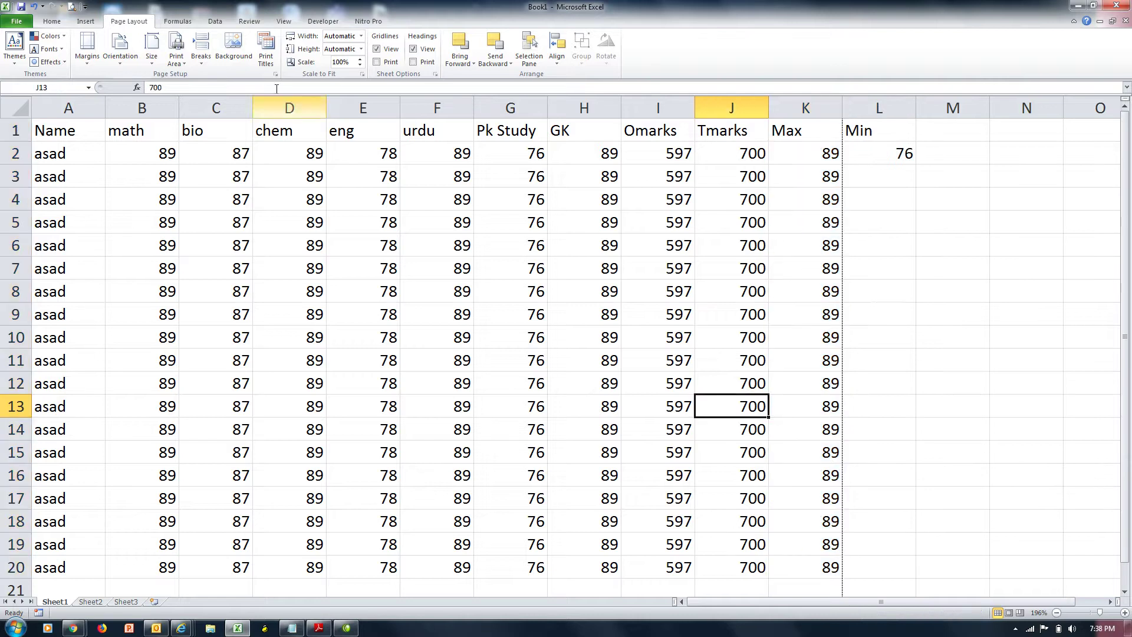
Switch the orientation to Landscape and back to Portrait to compare where the page break falls
left_click(122, 59)
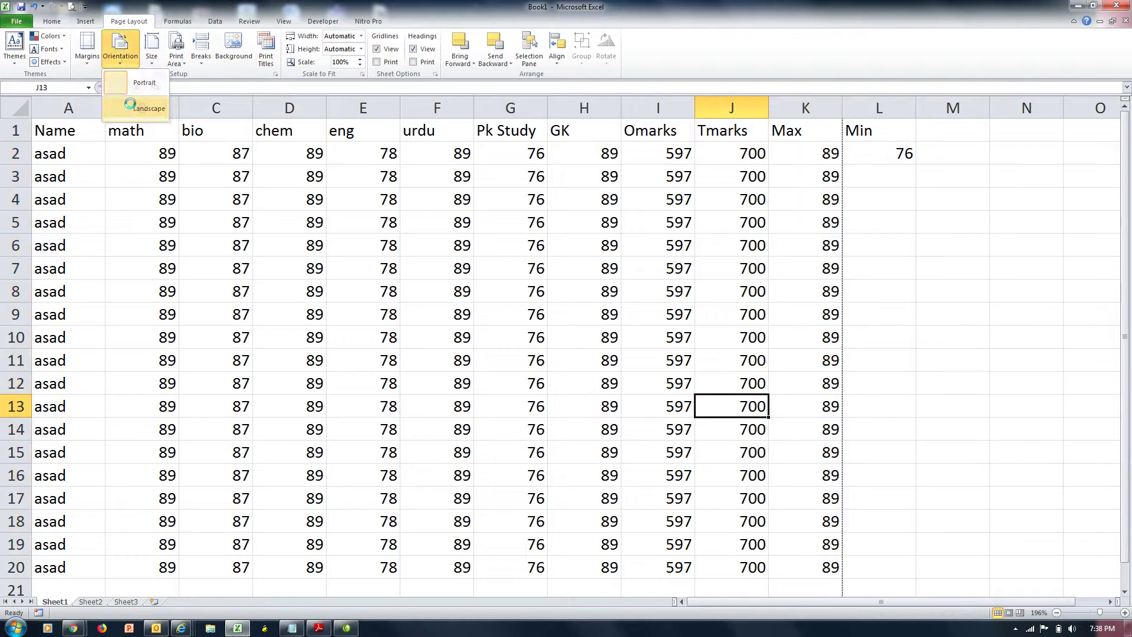
left_click(128, 106)
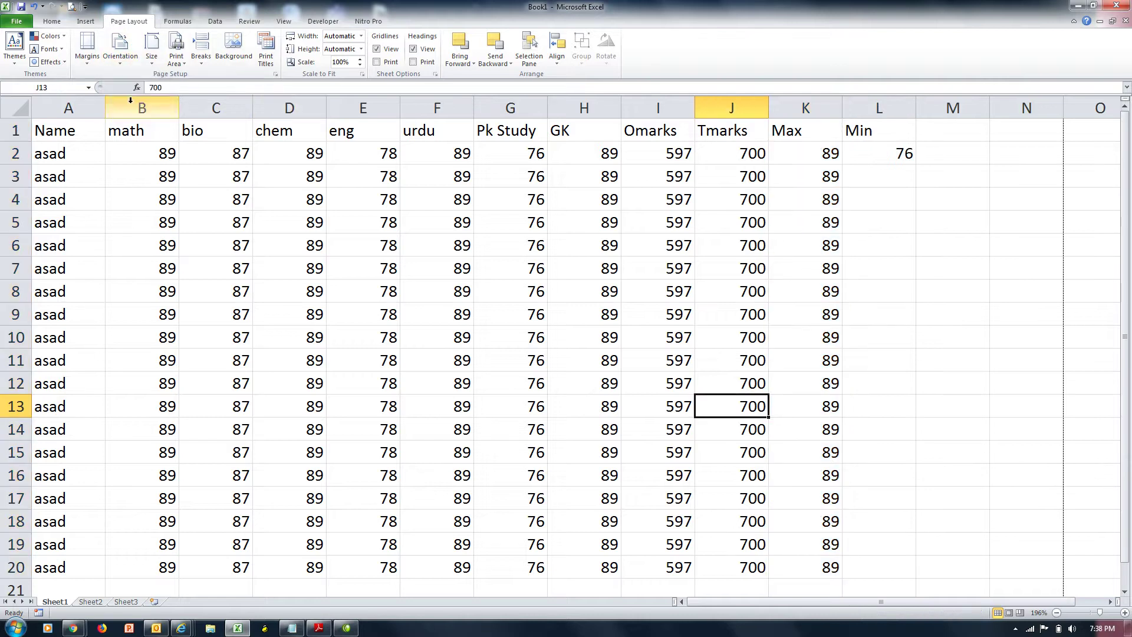
left_click(122, 59)
left_click(136, 90)
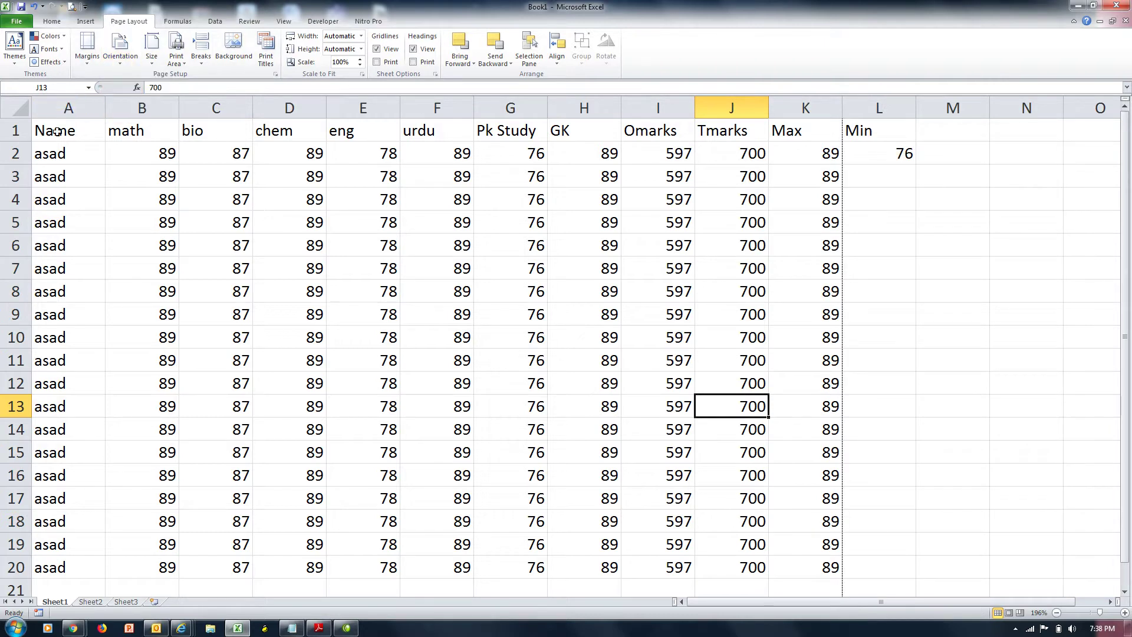
Clear the Min heading and its formula from L1:L2
left_click_drag(56, 131, 794, 104)
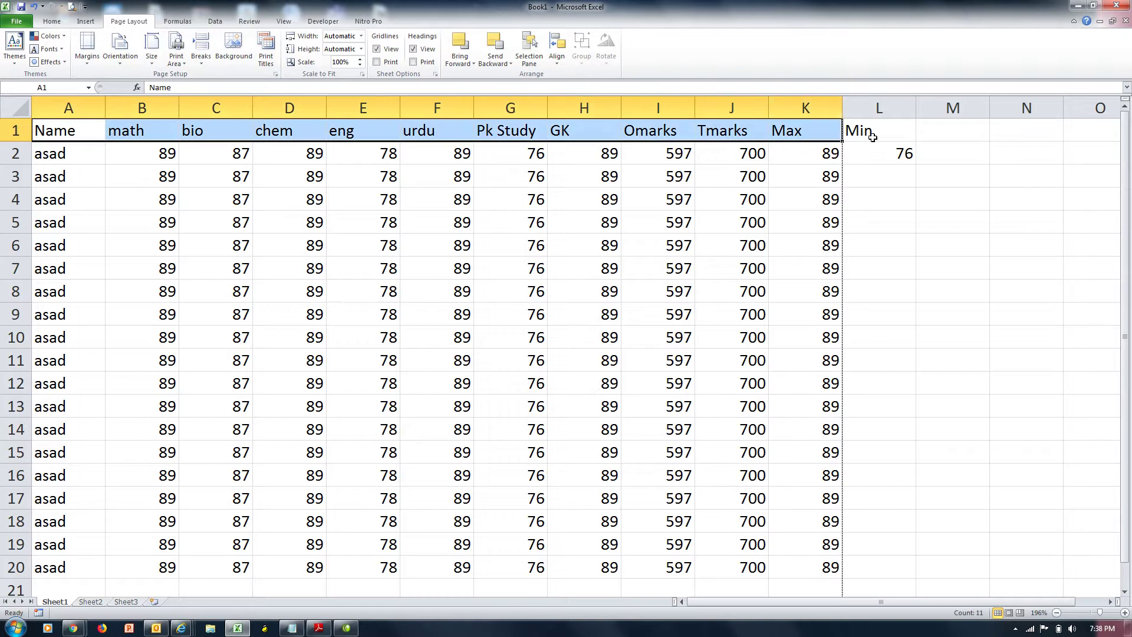
left_click_drag(872, 137, 880, 153)
key("Delete")
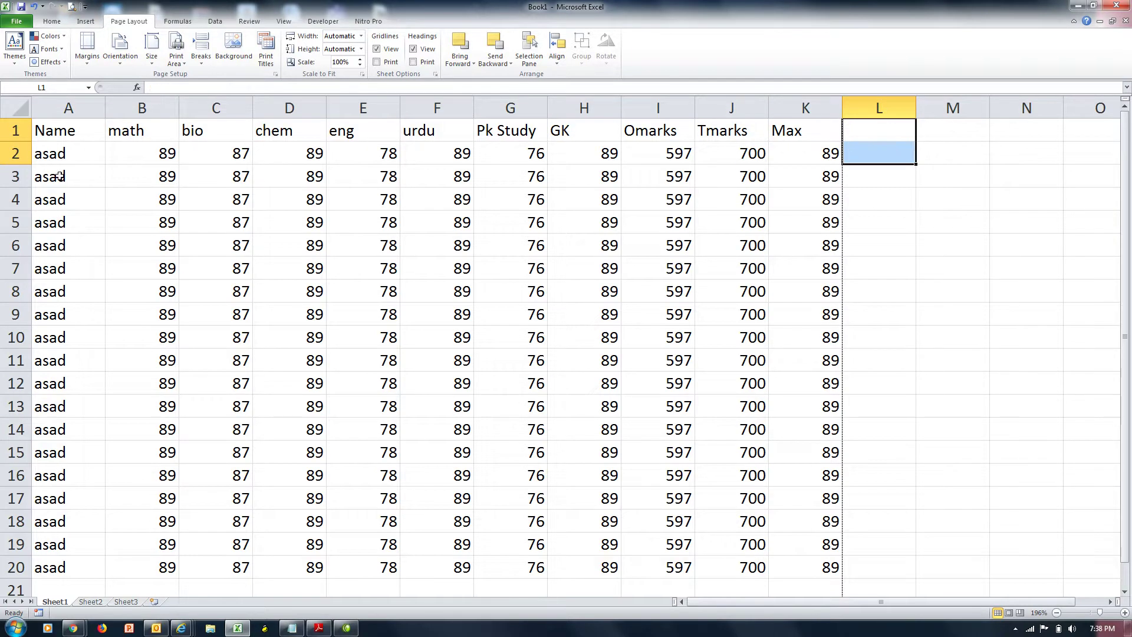
Format the header row A1:K1 with a red fill and yellow font colour
left_click_drag(56, 131, 791, 106)
left_click(52, 21)
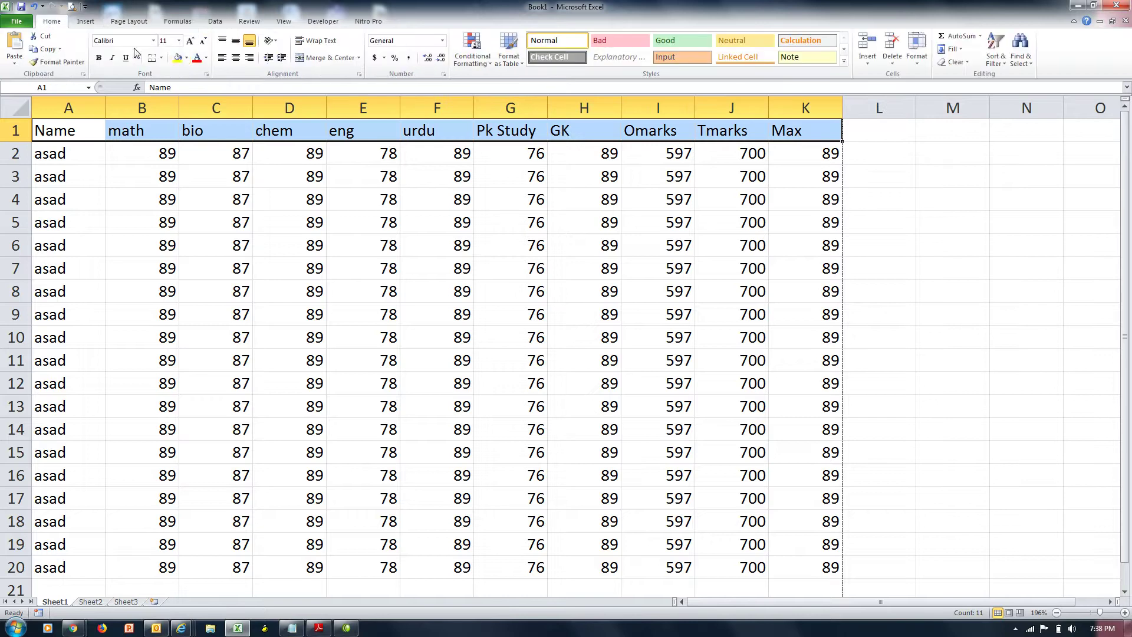
left_click(186, 57)
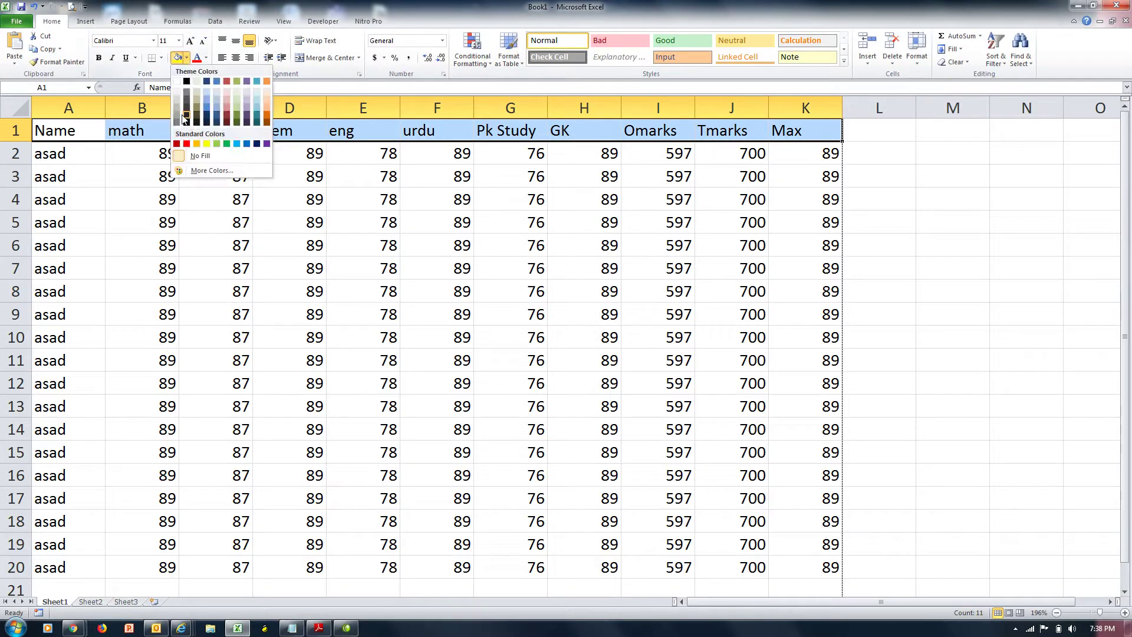
left_click(187, 145)
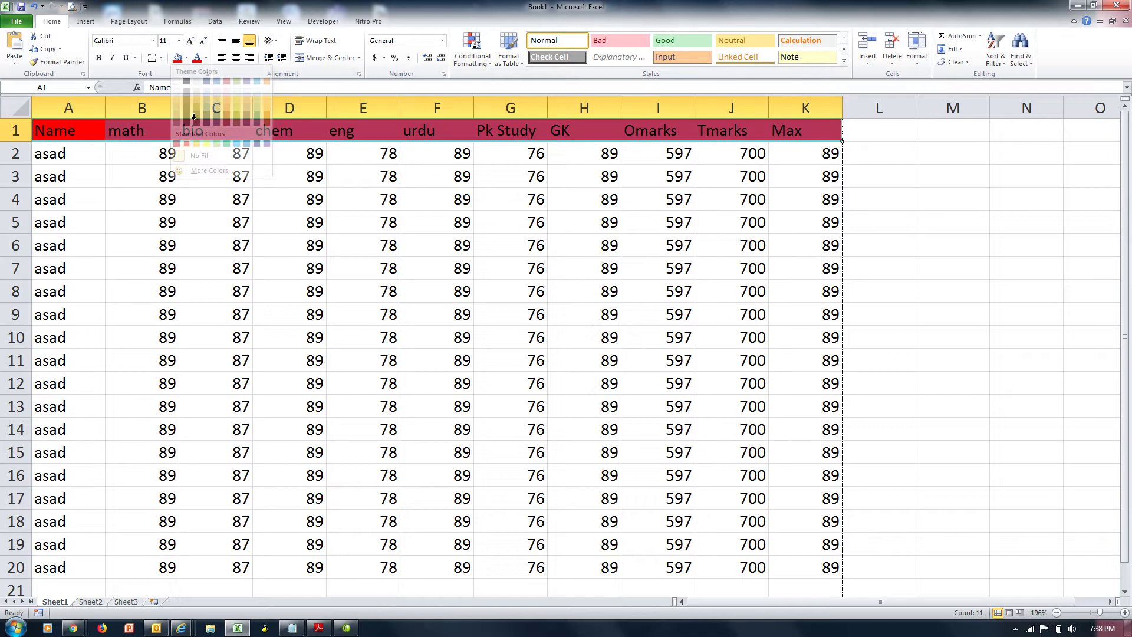
left_click(206, 58)
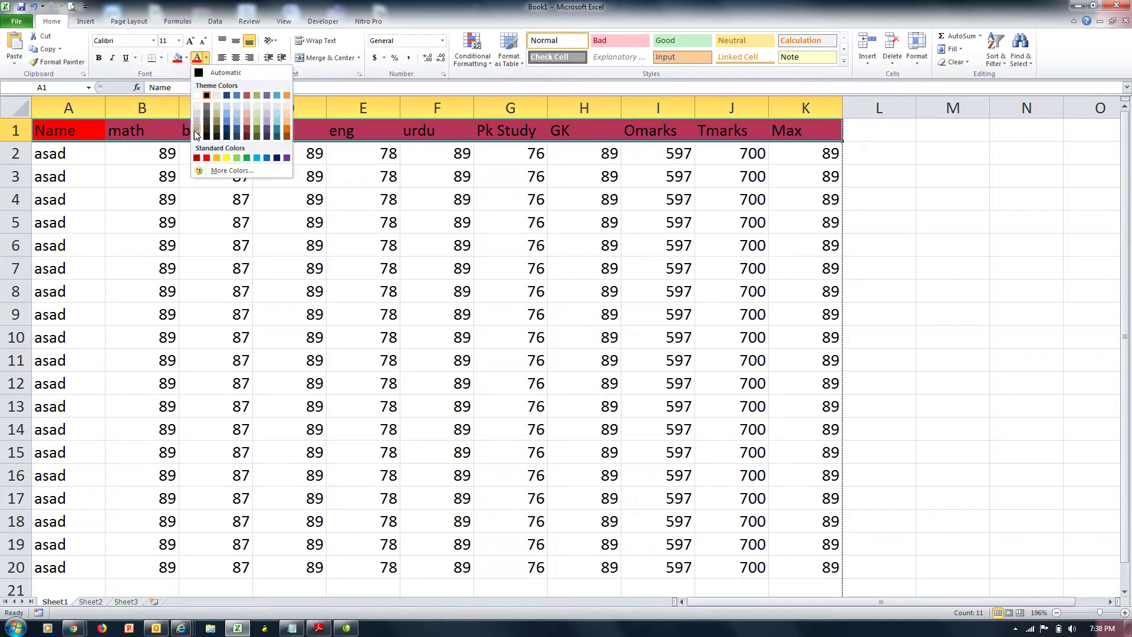
left_click(226, 158)
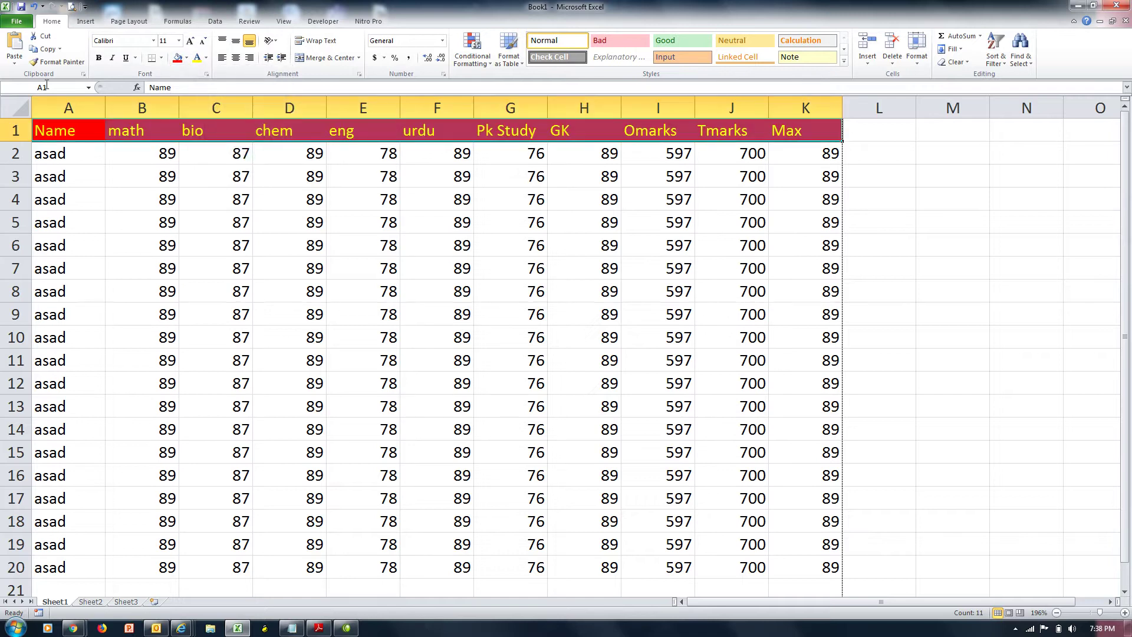
Make the header row A1:K1 bold
left_click(98, 58)
left_click(143, 162)
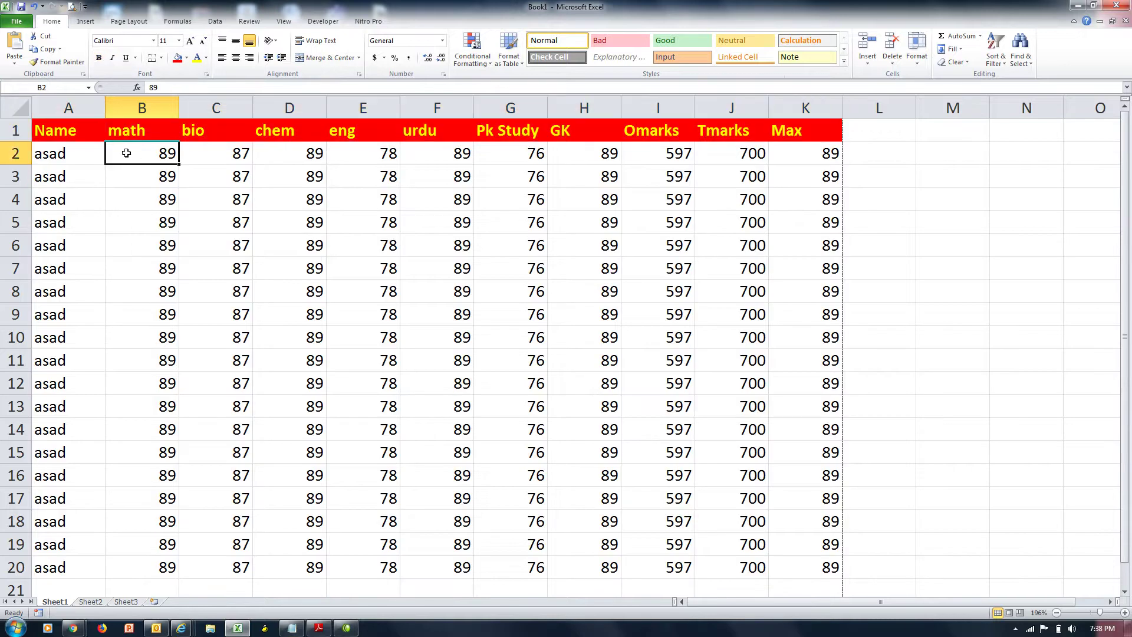
Replace the student names in A2:A5 with new first names
left_click(58, 157)
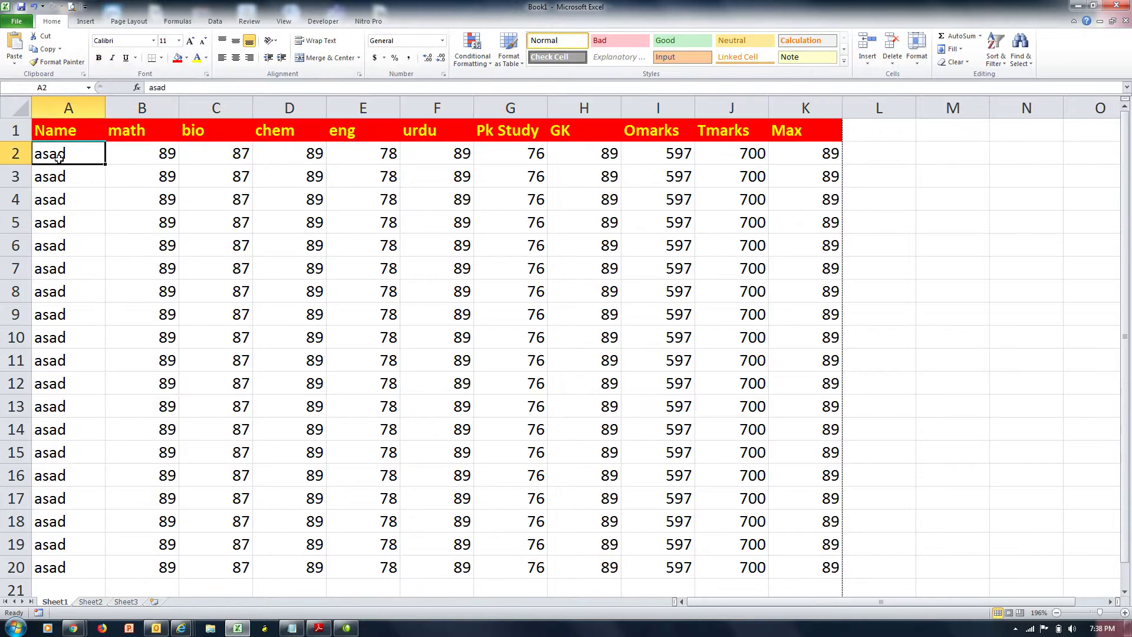
type("Arif")
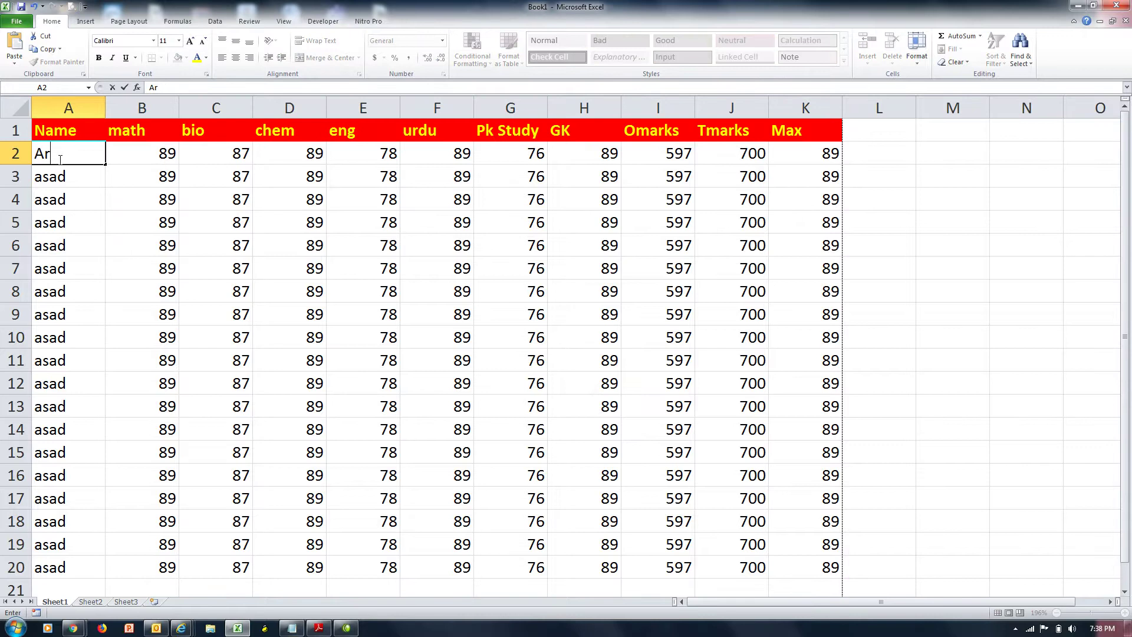
key("Return")
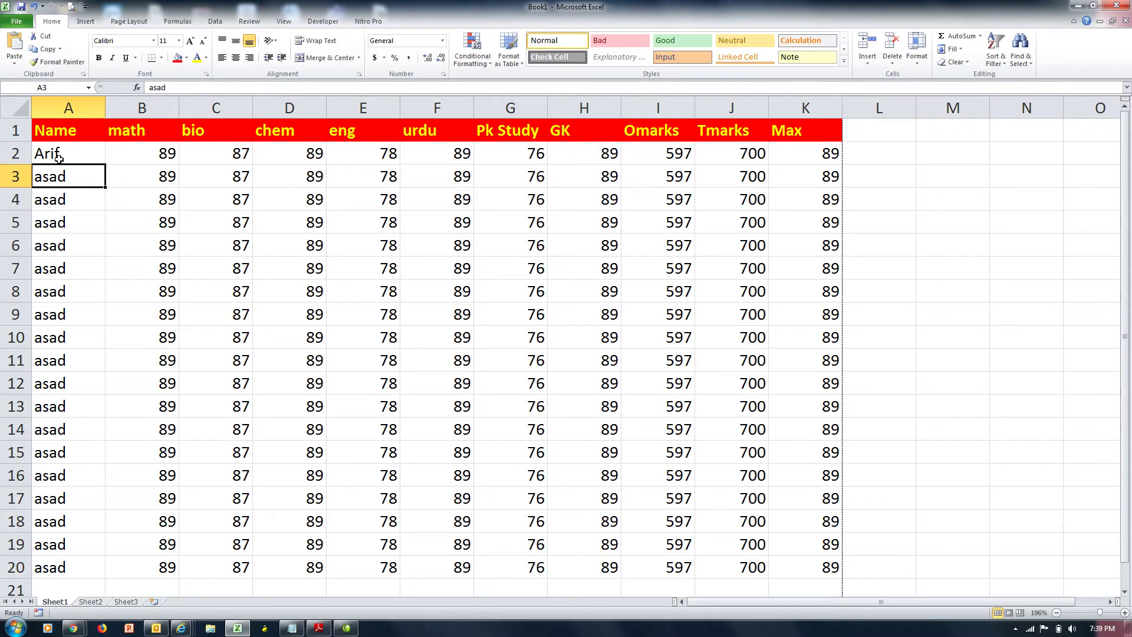
type("s")
key("BackSpace")
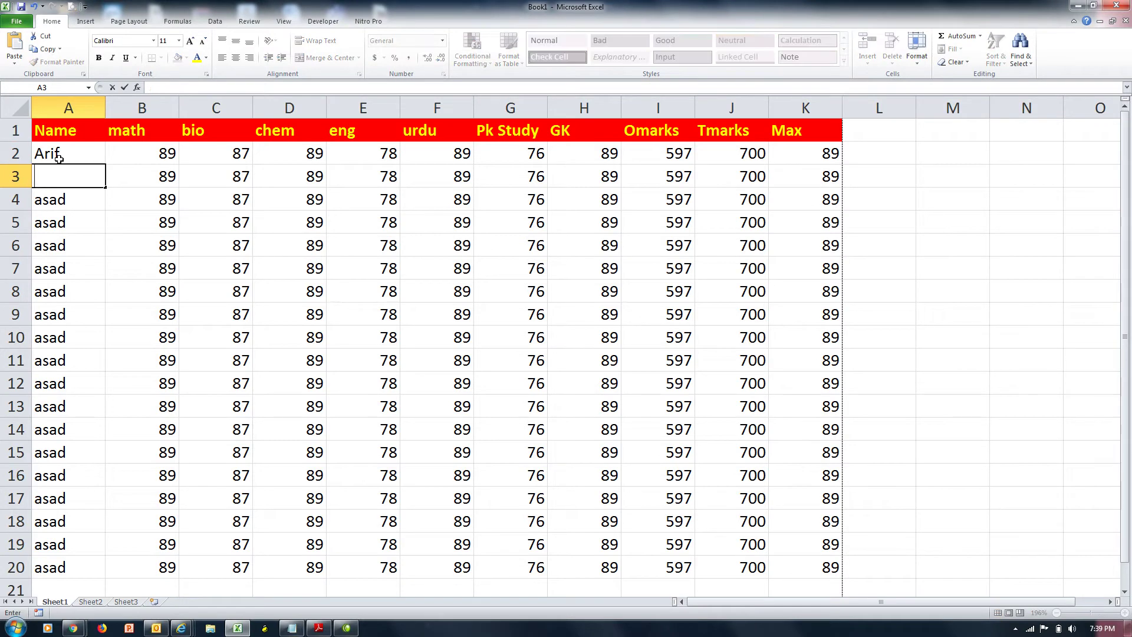
type("Salman")
key("Return")
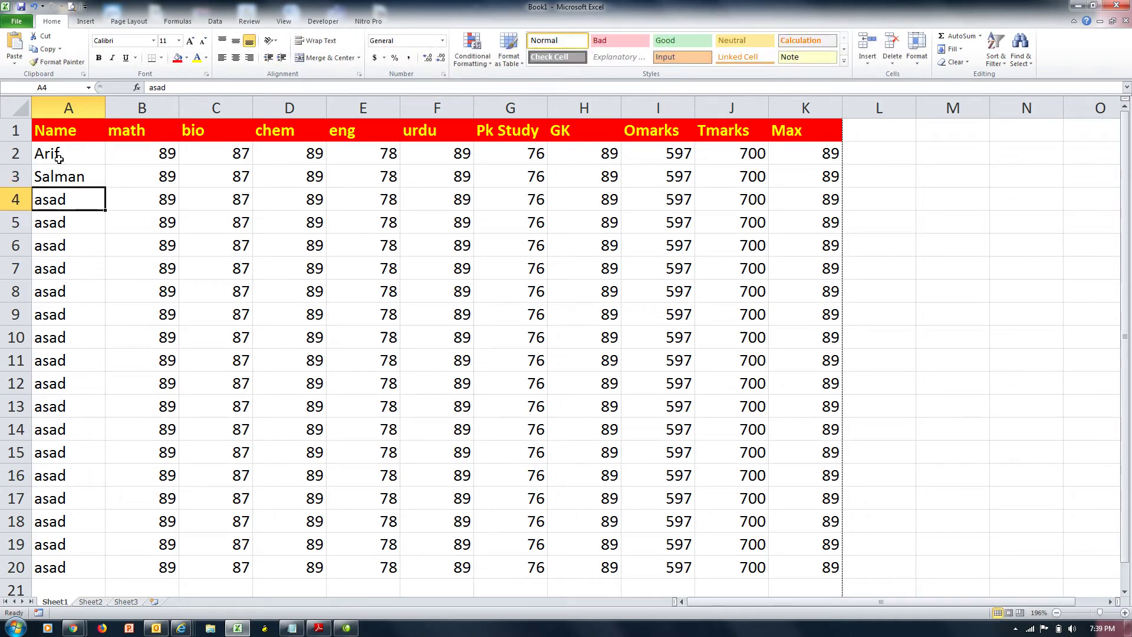
type("Shahi")
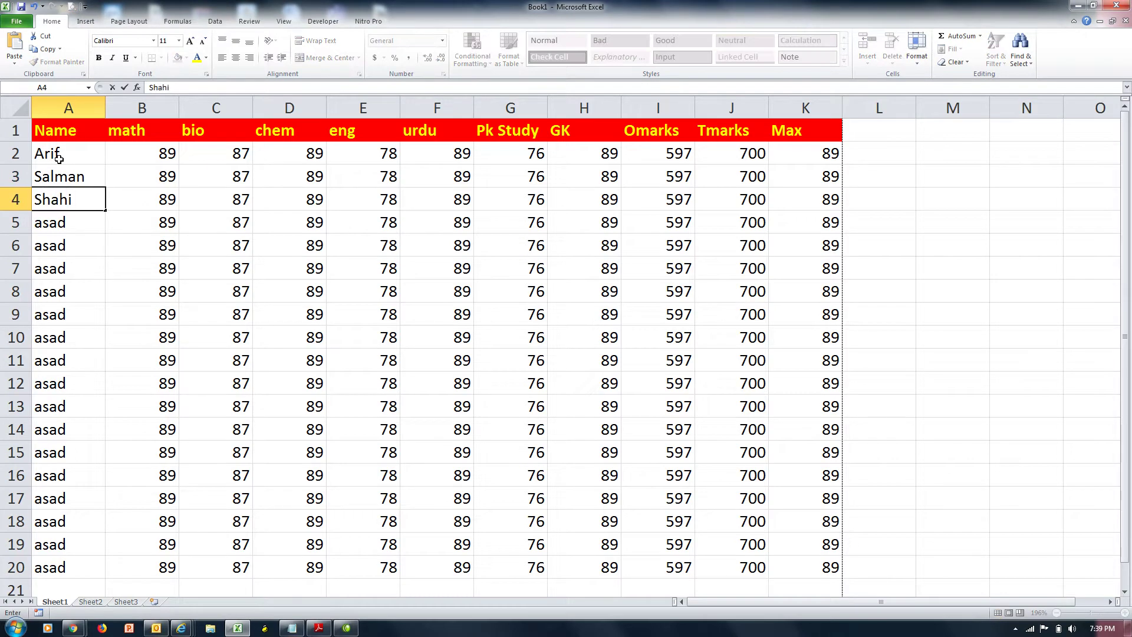
key("BackSpace")
type("id")
key("Return")
type("Shahid")
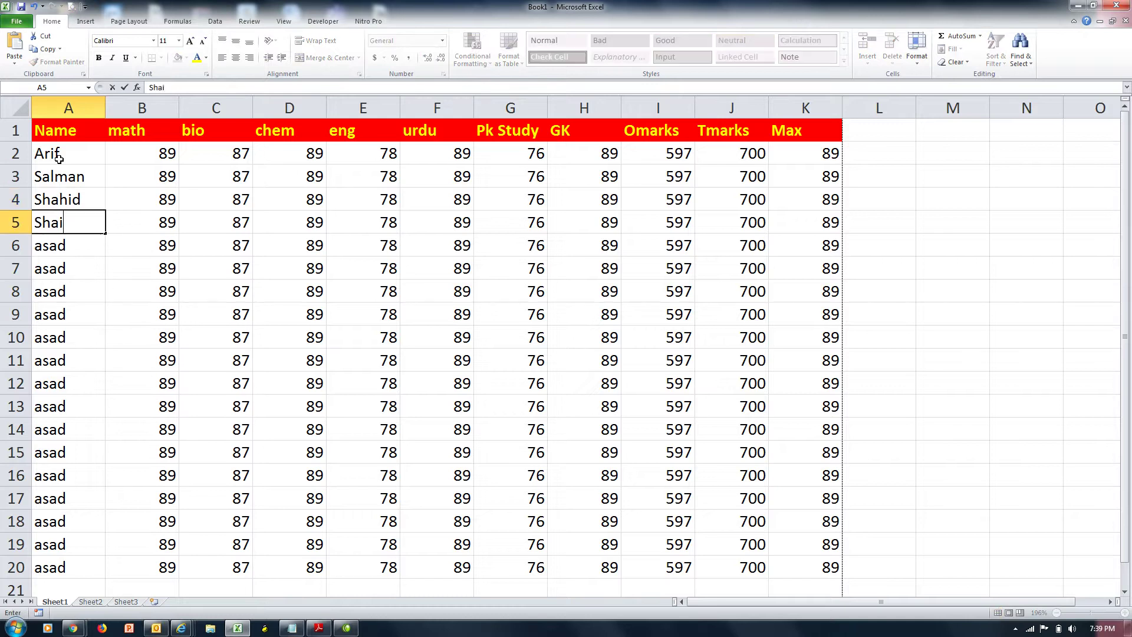
key("Return")
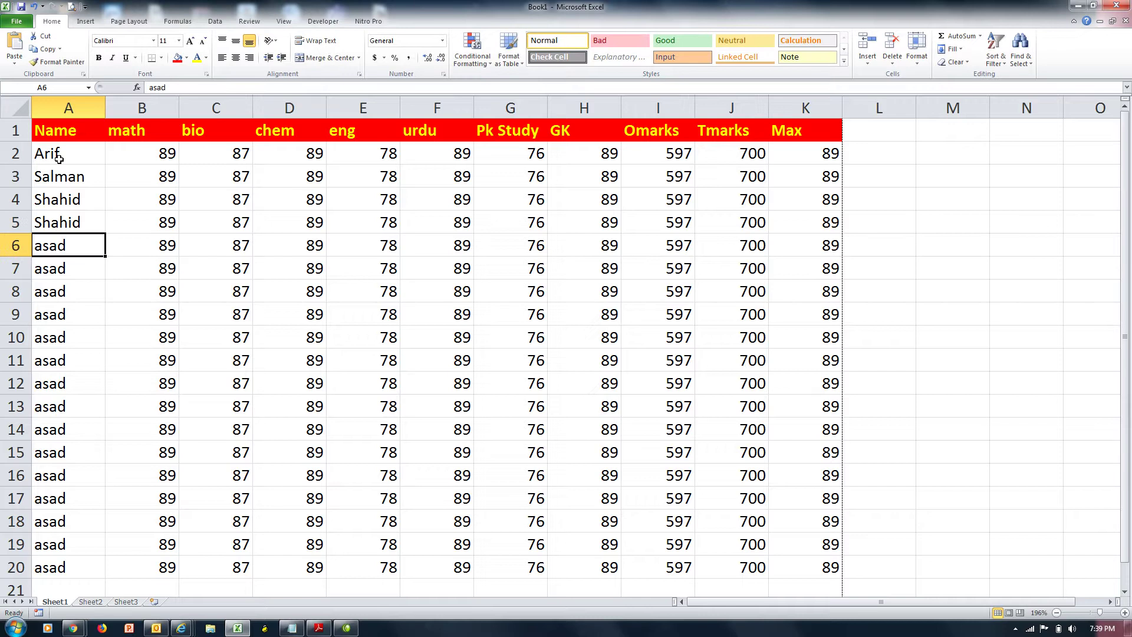
Replace the student names in A6:A8 with three other first names
type("kahi")
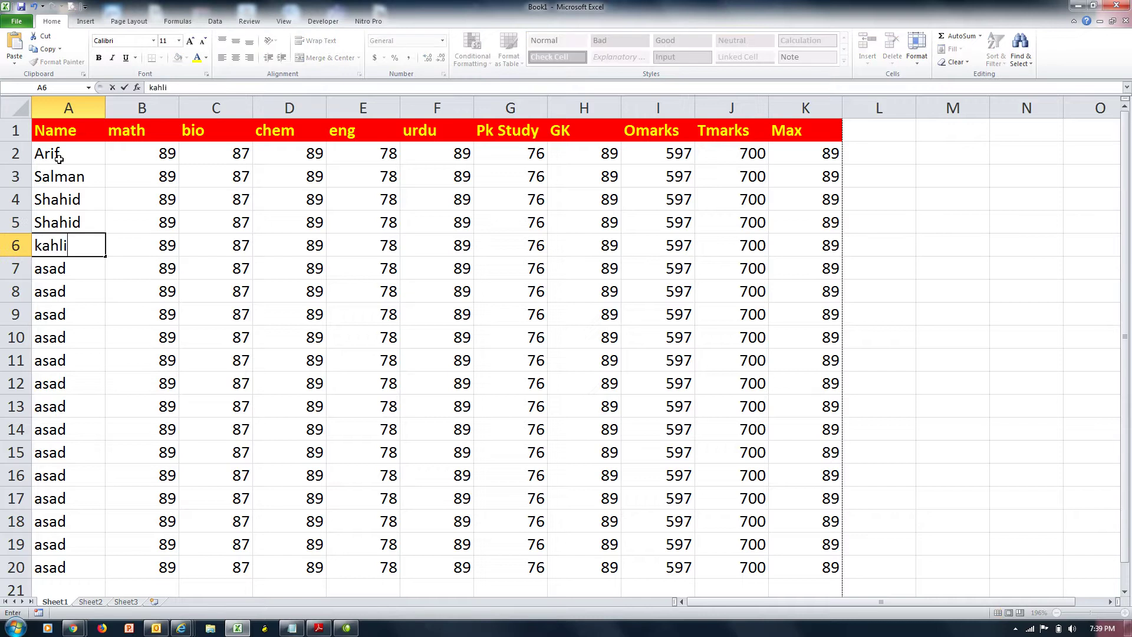
key("BackSpace")
key("BackSpace")
key("BackSpace")
type("hali")
key("BackSpace")
type("eeq")
key("Return")
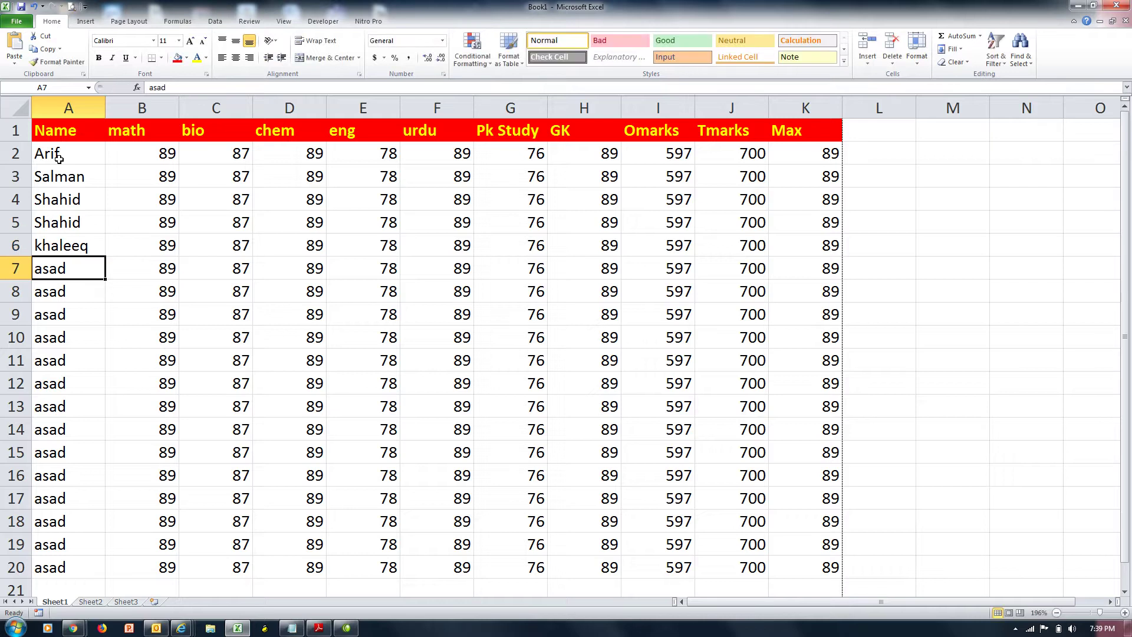
type("Rehman")
key("Return")
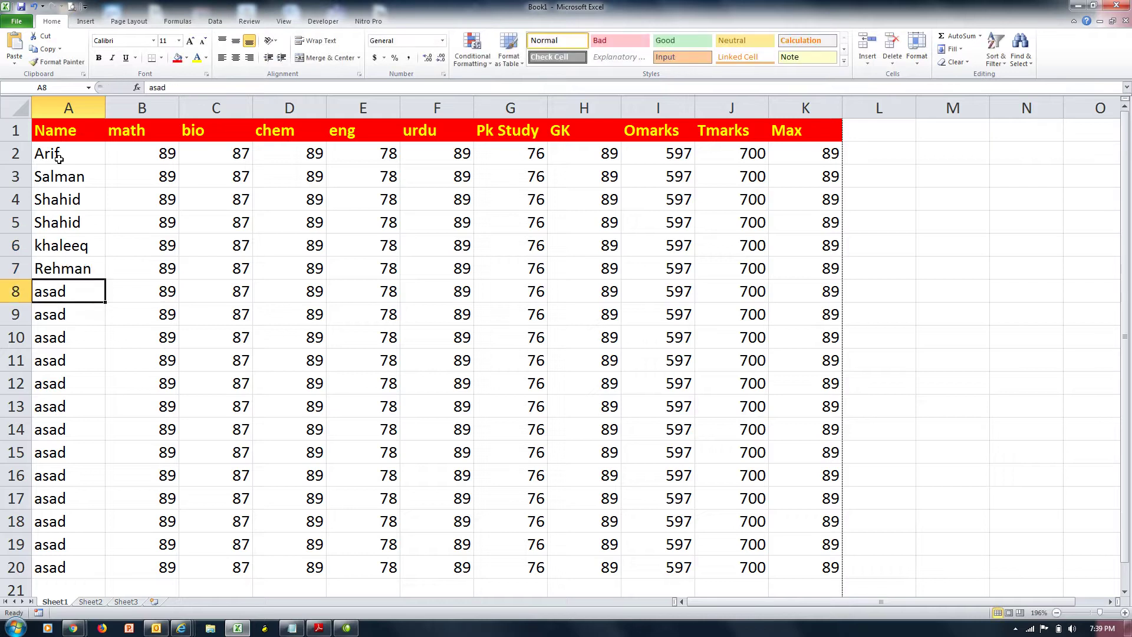
type("Asamat")
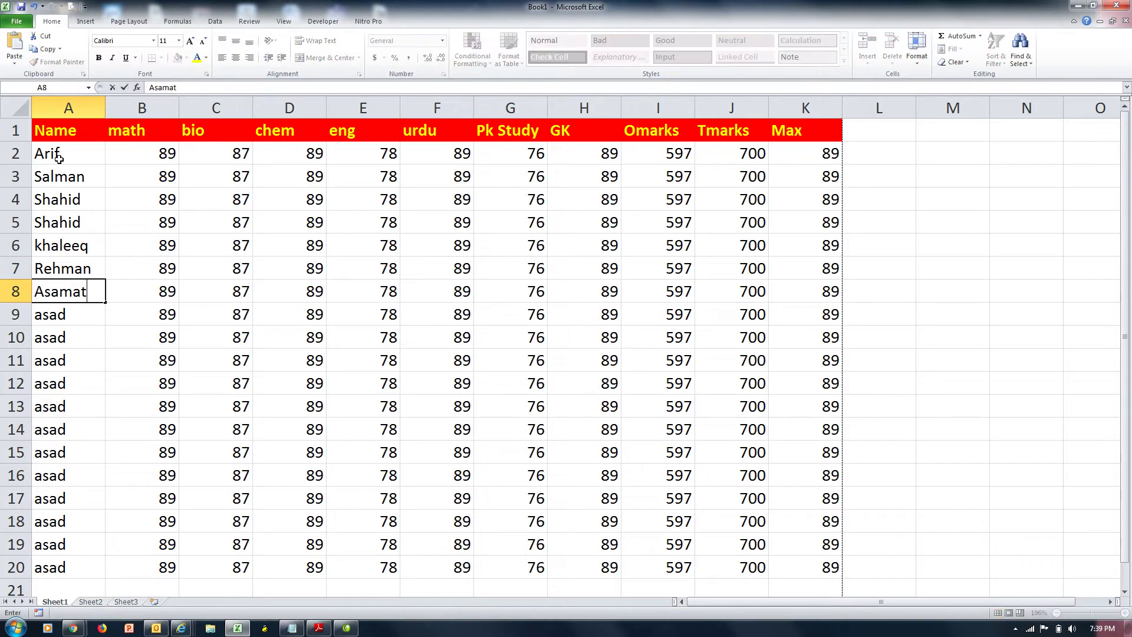
key("Return")
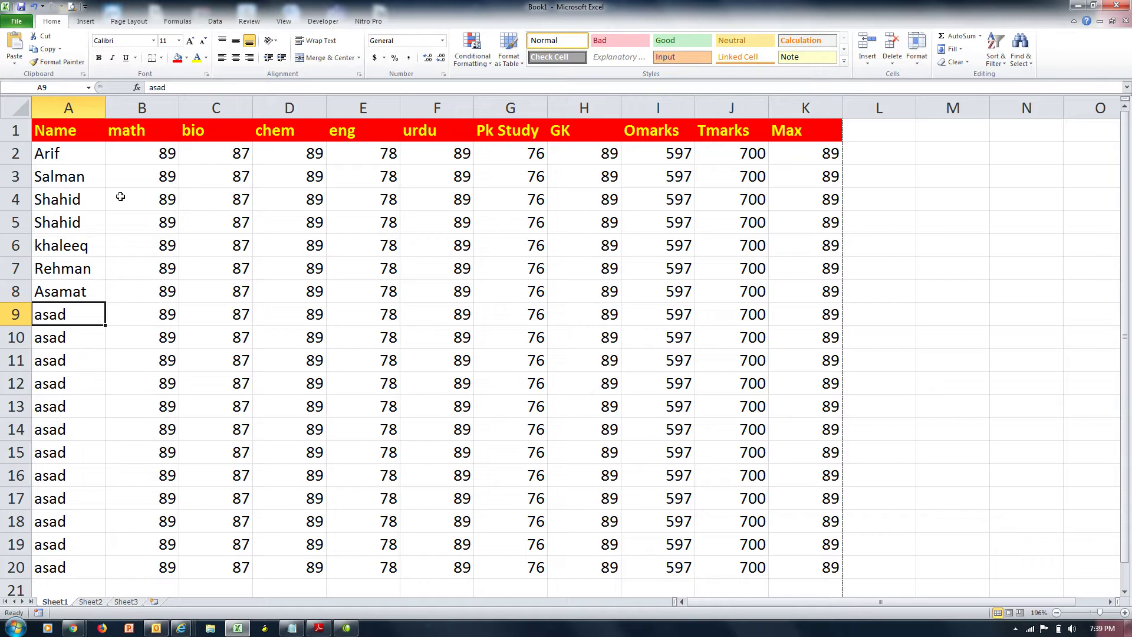
Select the records in A4:K6 and check the sheet's print preview before restricting the print area
left_click(58, 179)
left_click_drag(58, 179, 792, 261)
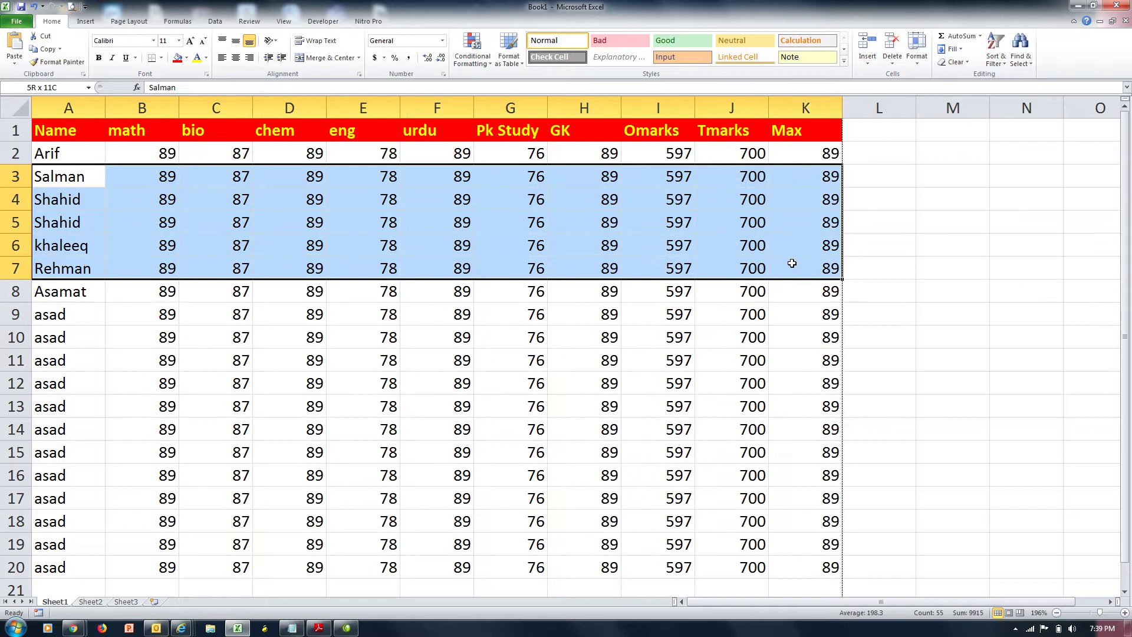
left_click_drag(82, 198, 805, 244)
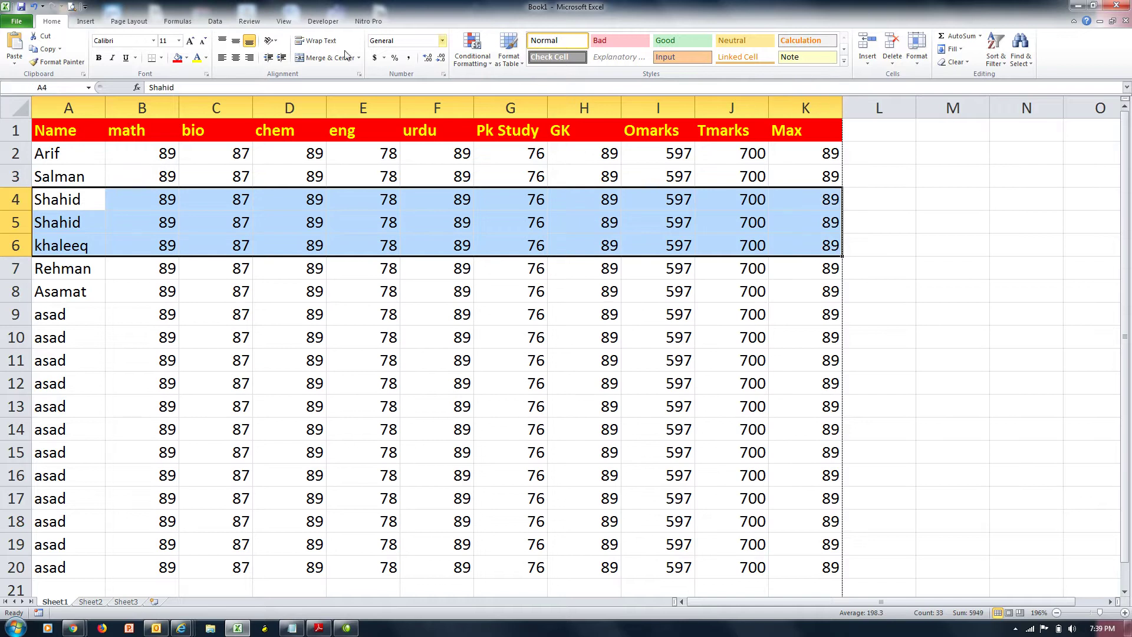
left_click(147, 22)
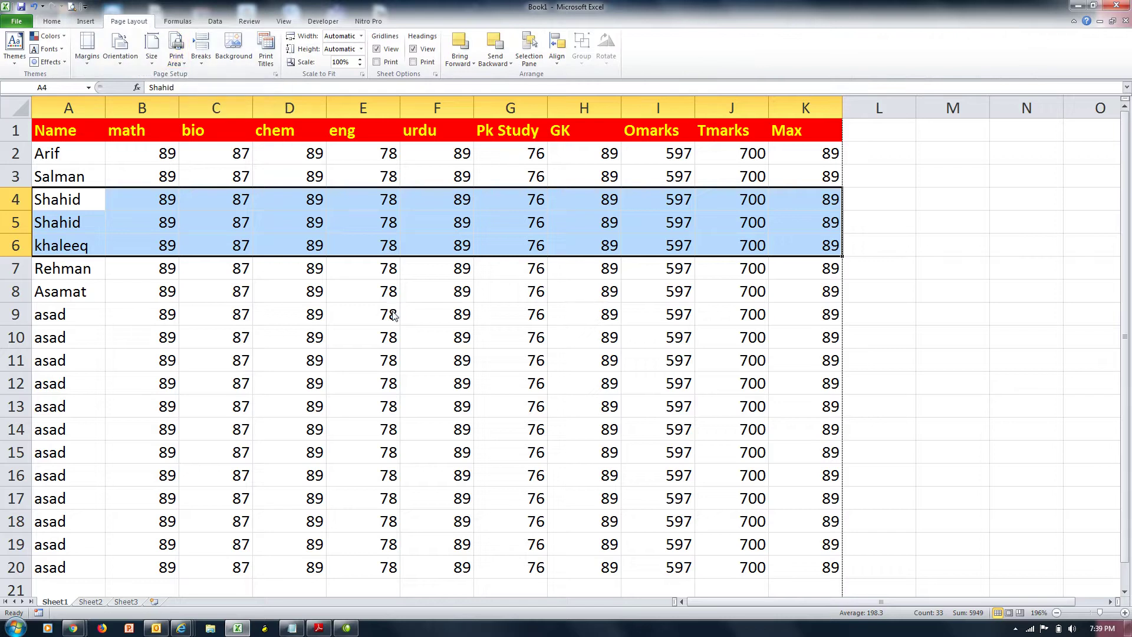
key("ctrl+p")
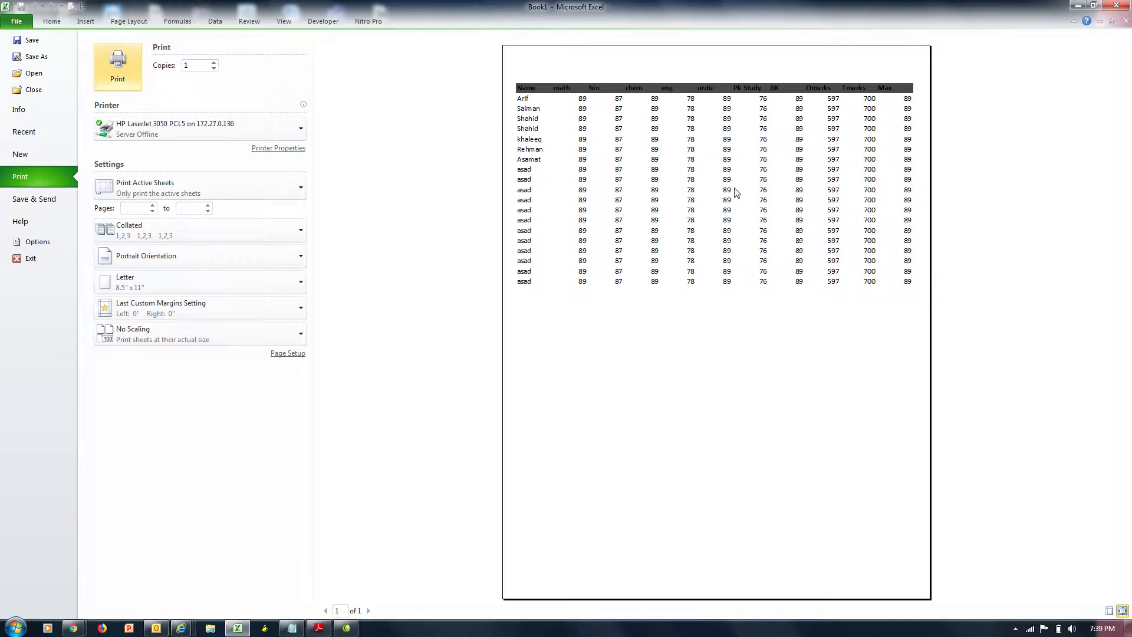
key("Escape")
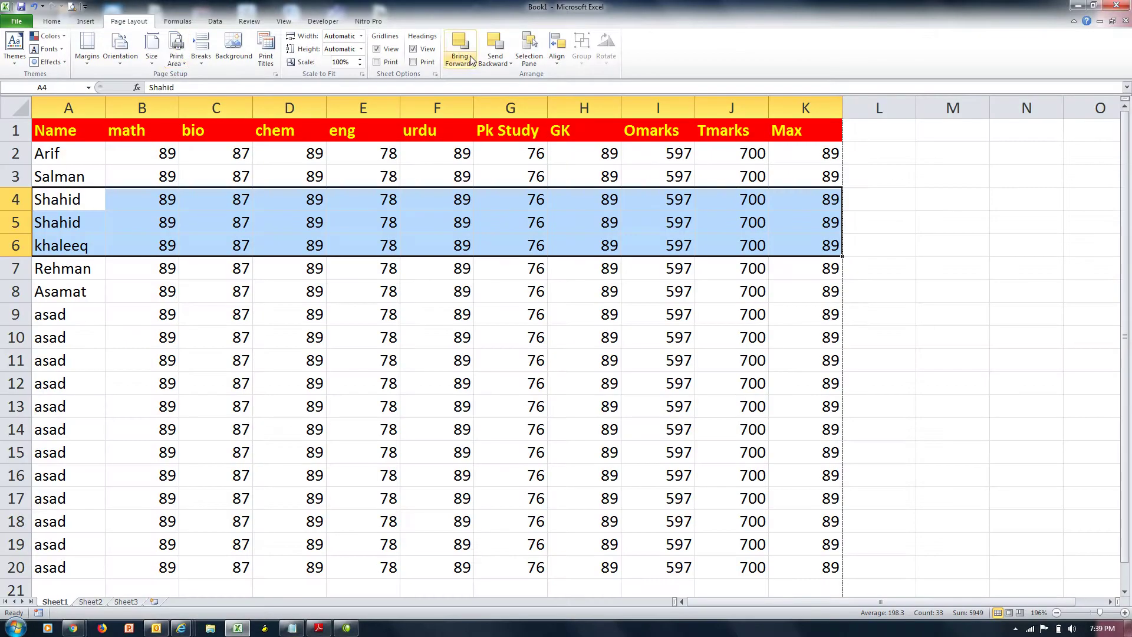
Set the selected range A4:K6 as the print area and check it in the print preview
left_click(177, 56)
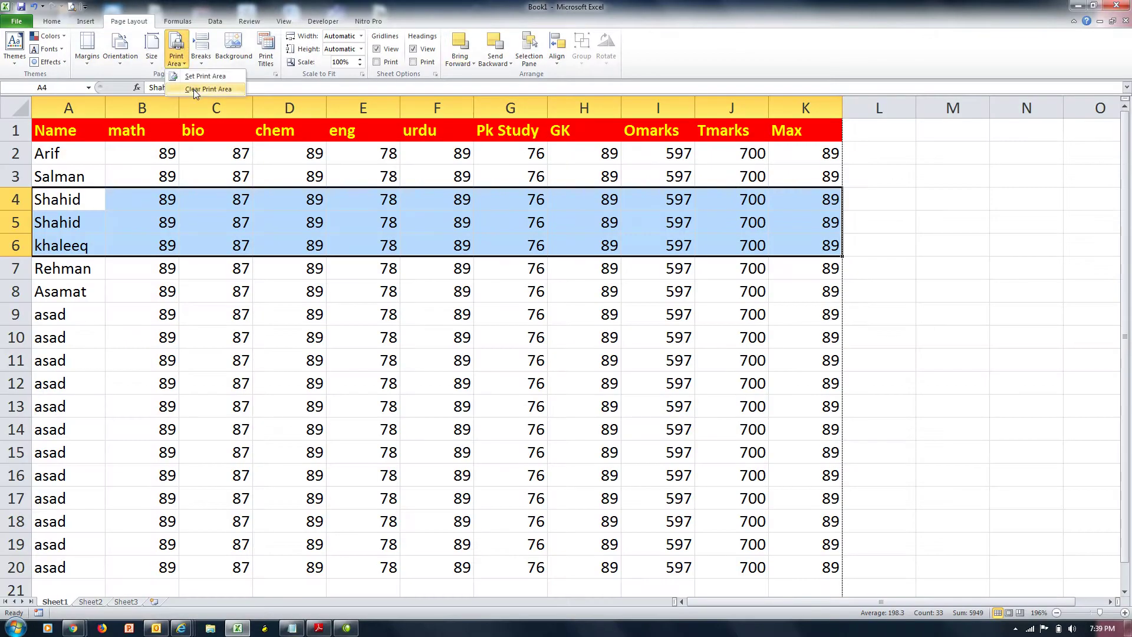
left_click(208, 76)
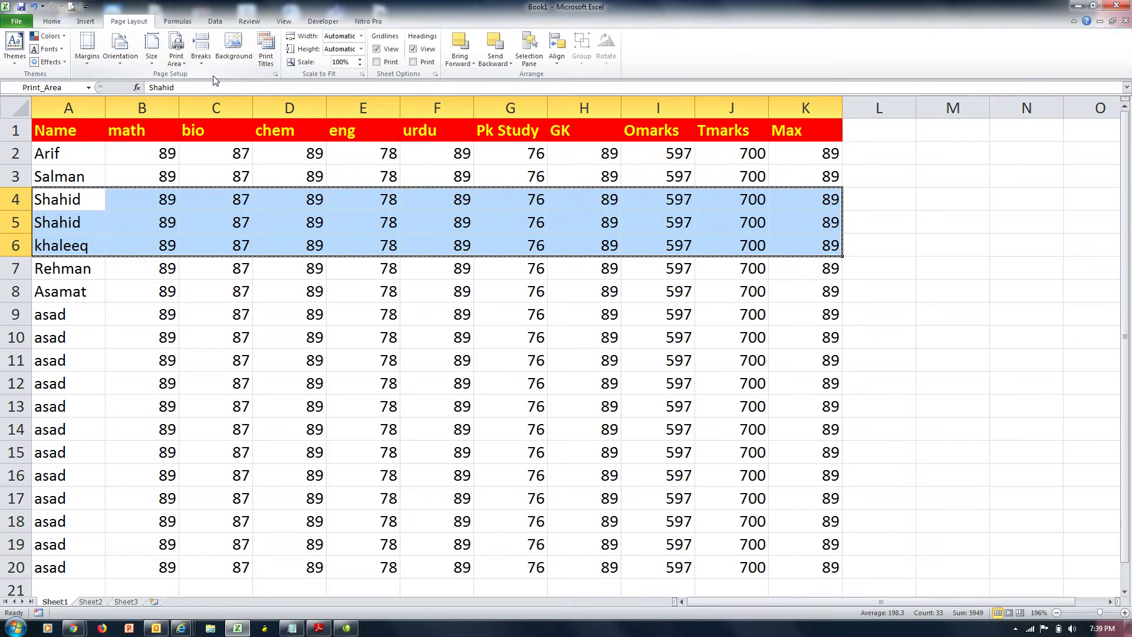
key("ctrl+p")
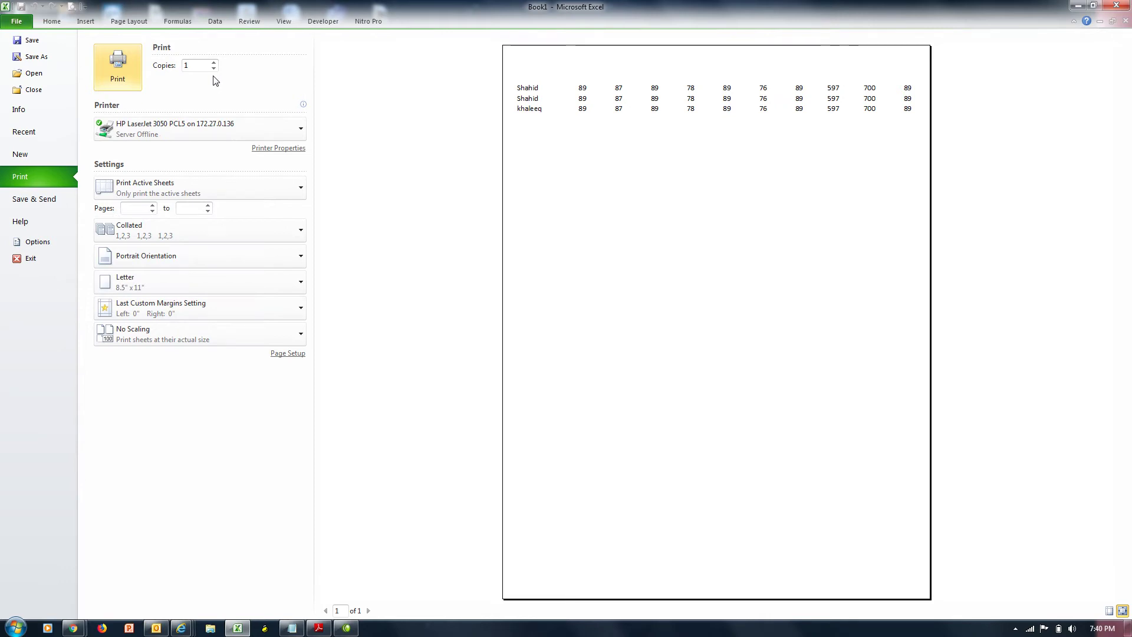
key("Escape")
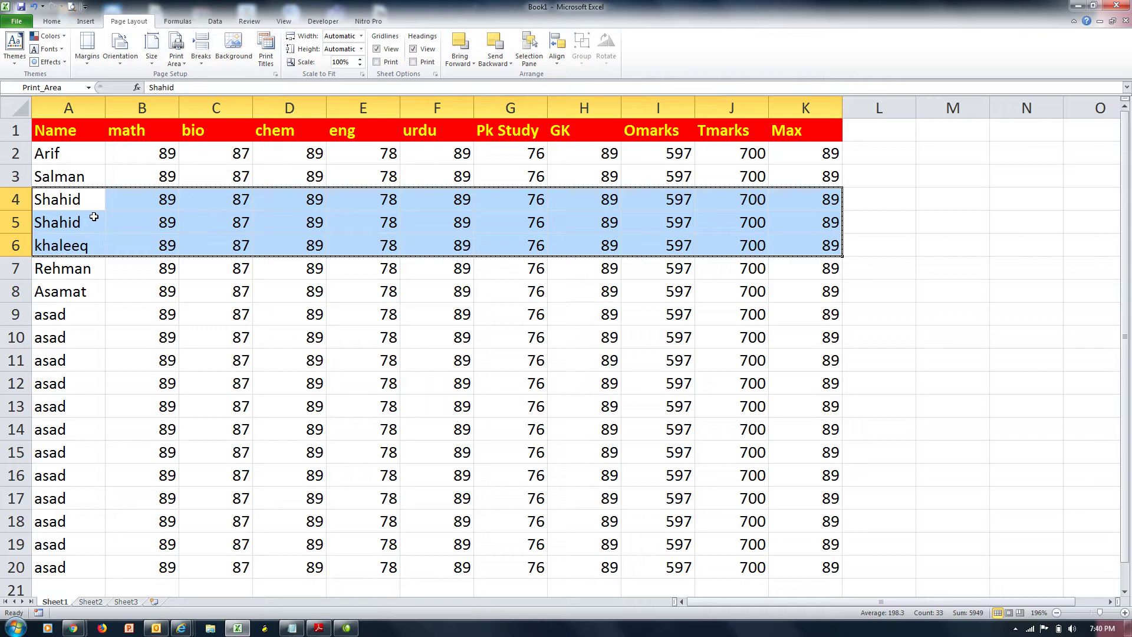
Clear the print area and look at the available page break options
left_click(176, 58)
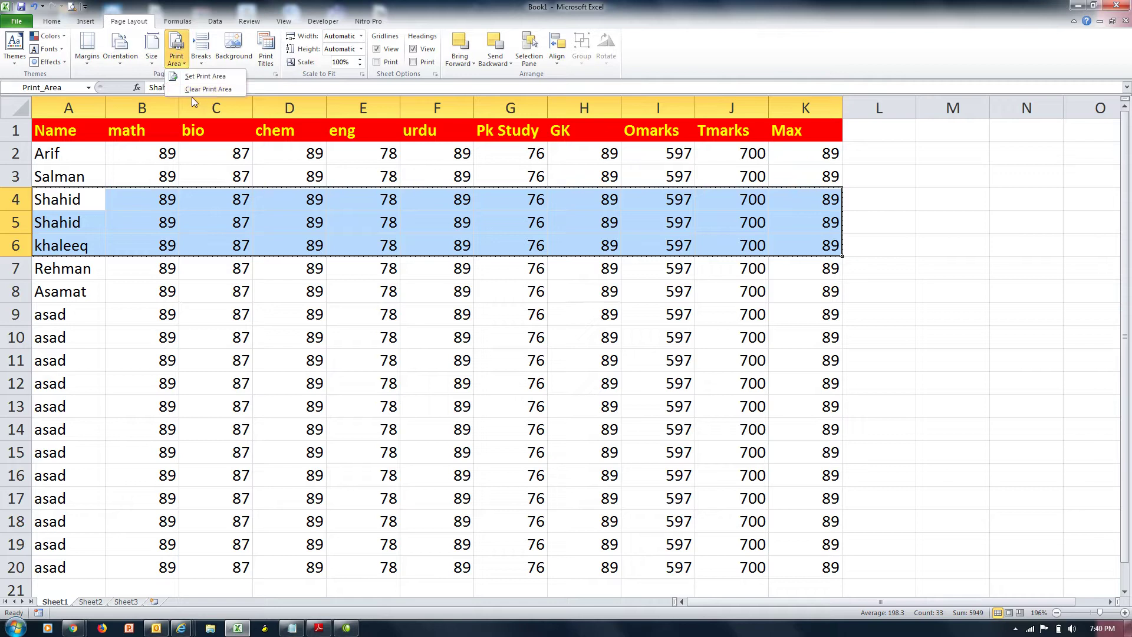
left_click(207, 90)
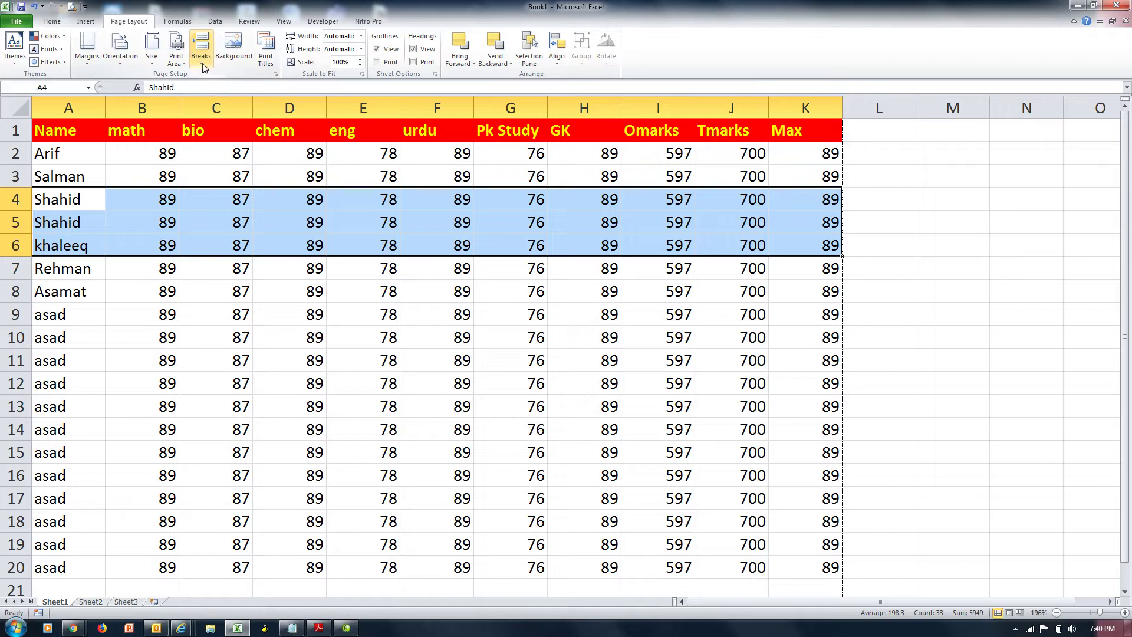
left_click(202, 64)
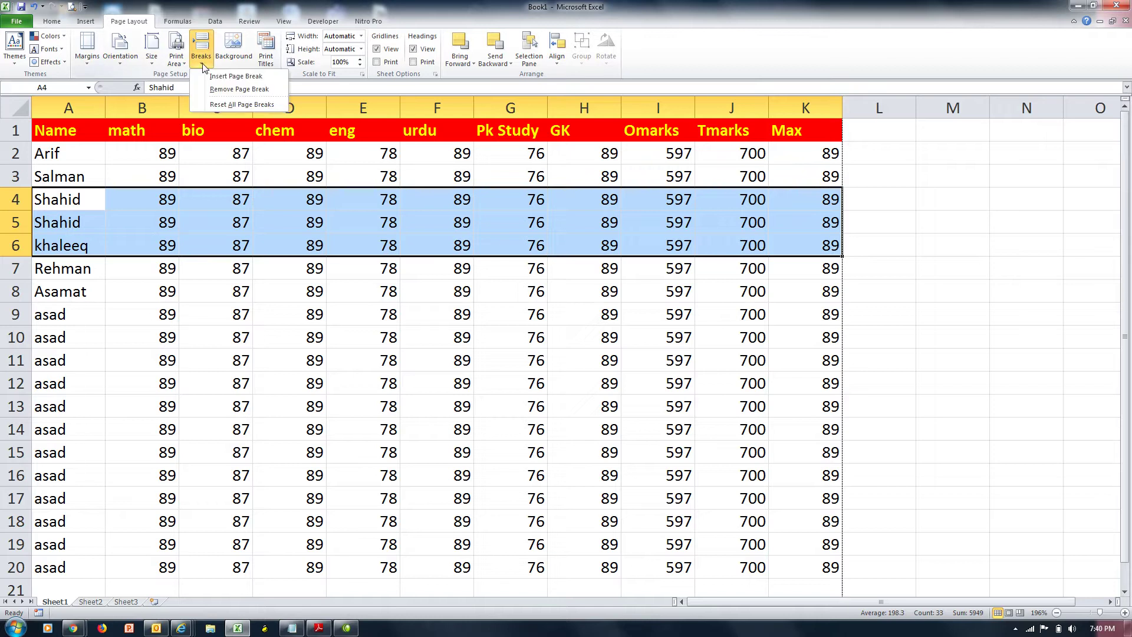
left_click(310, 262)
left_click(313, 275)
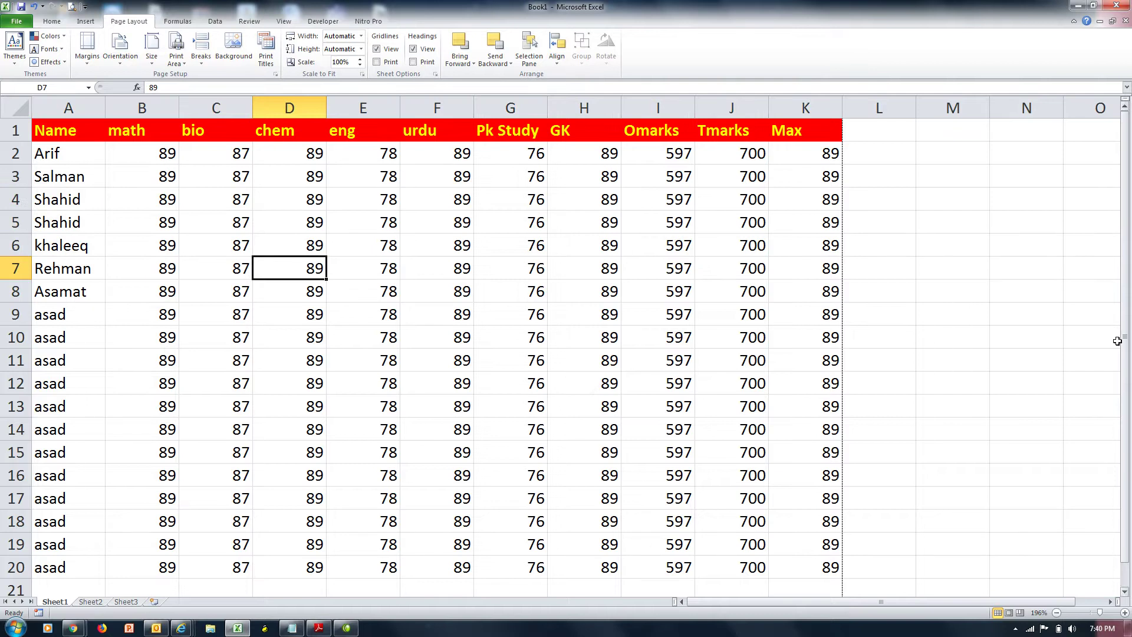
Fill the record in A20:K20 down through row 200 to extend the table over several pages
left_click_drag(1126, 528, 1131, 545)
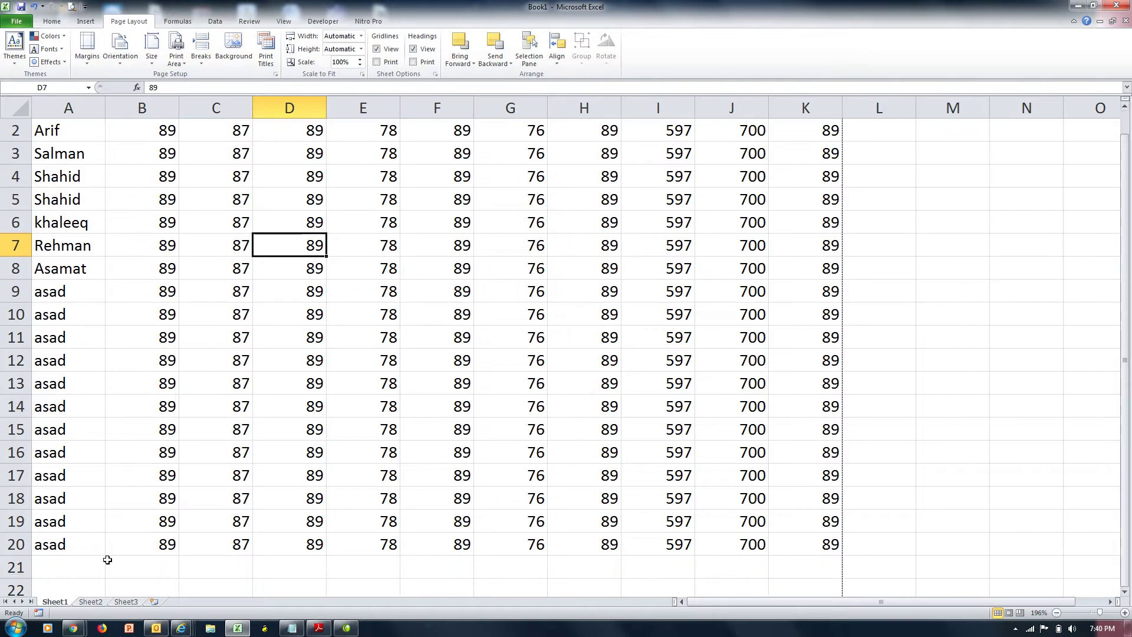
left_click_drag(101, 547, 786, 553)
key("shift+Up")
key("shift+Up")
key("ctrl+d")
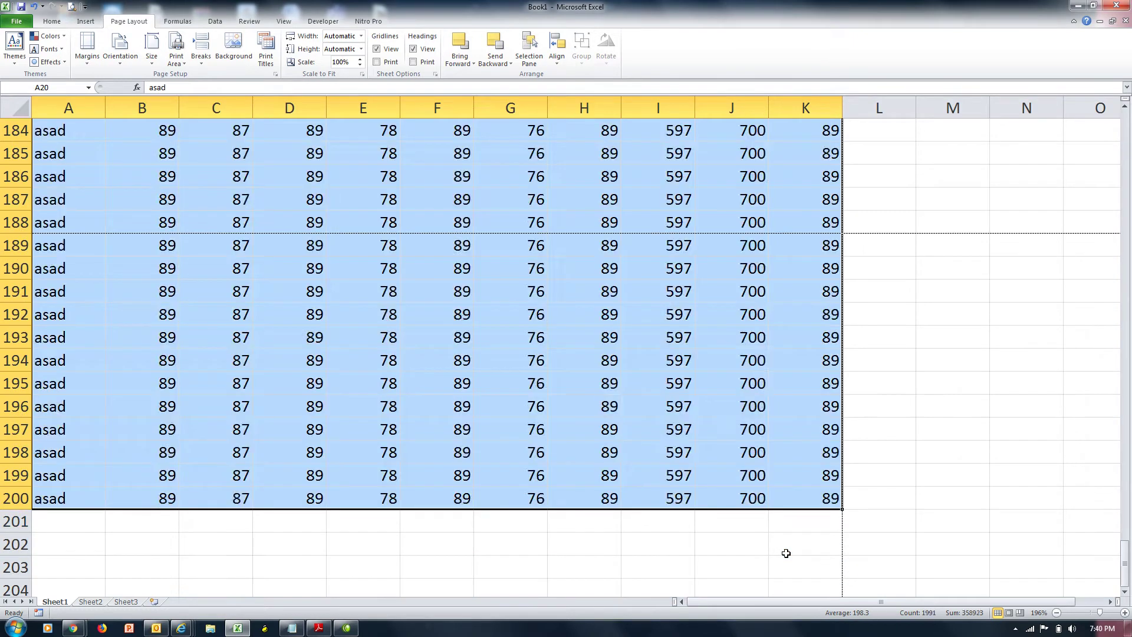
Return to cell A1 and check the extended table in the print preview
key("Up")
key("Up")
key("Up")
key("Up")
key("Up")
key("Up")
key("Up")
key("Up")
key("Up")
key("Up")
key("Up")
key("Up")
key("Up")
key("Up")
key("Up")
key("Up")
key("Up")
key("Up")
key("Up")
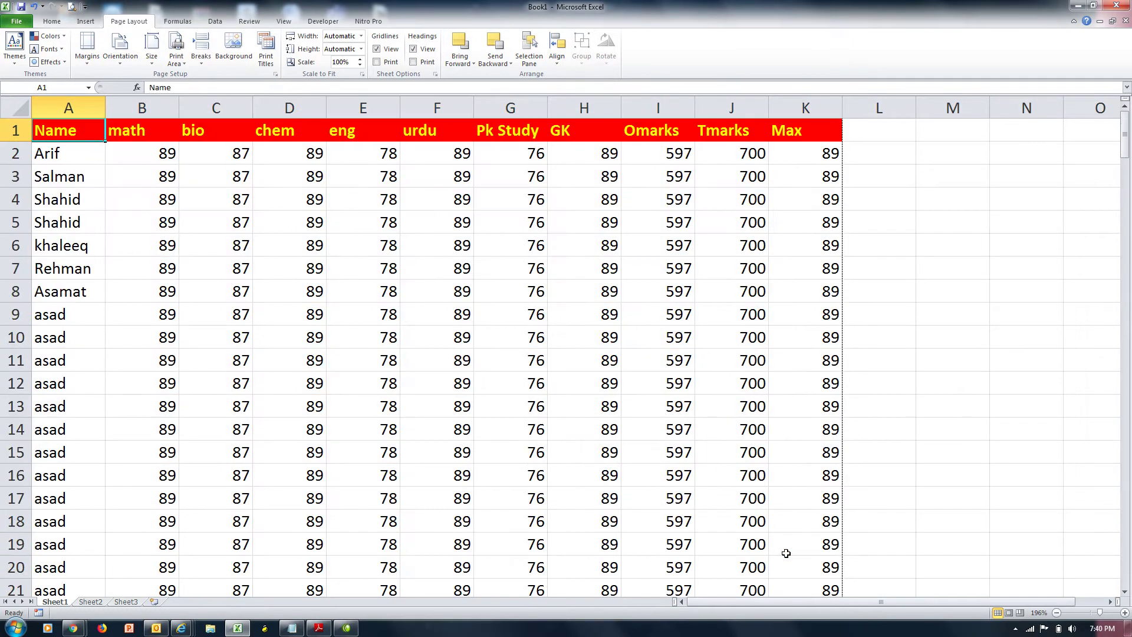
key("ctrl+p")
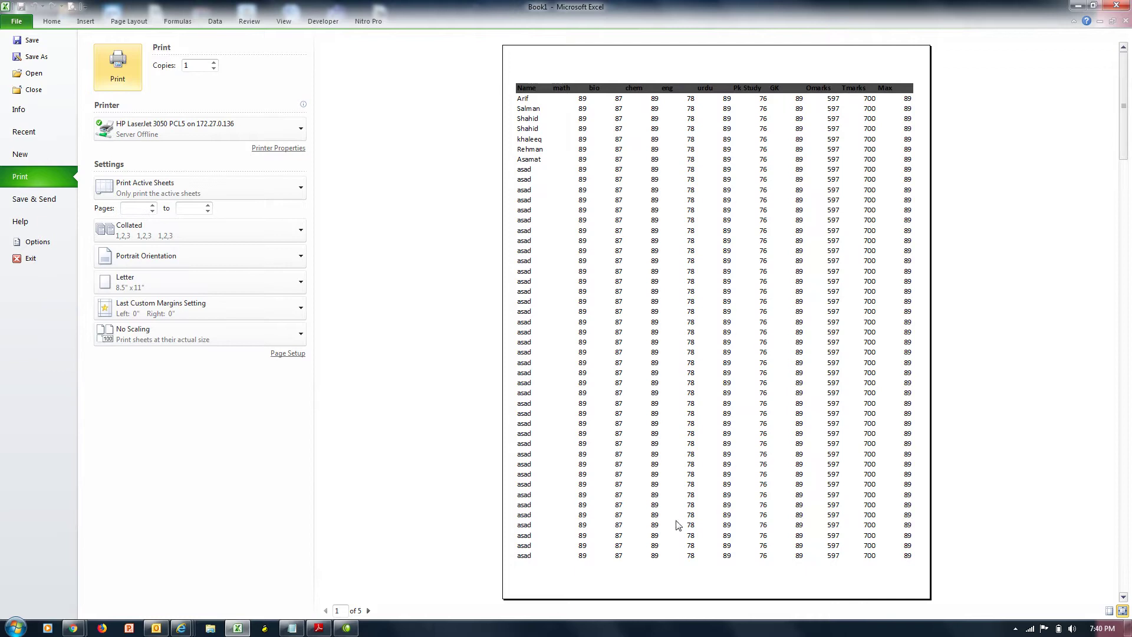
key("Escape")
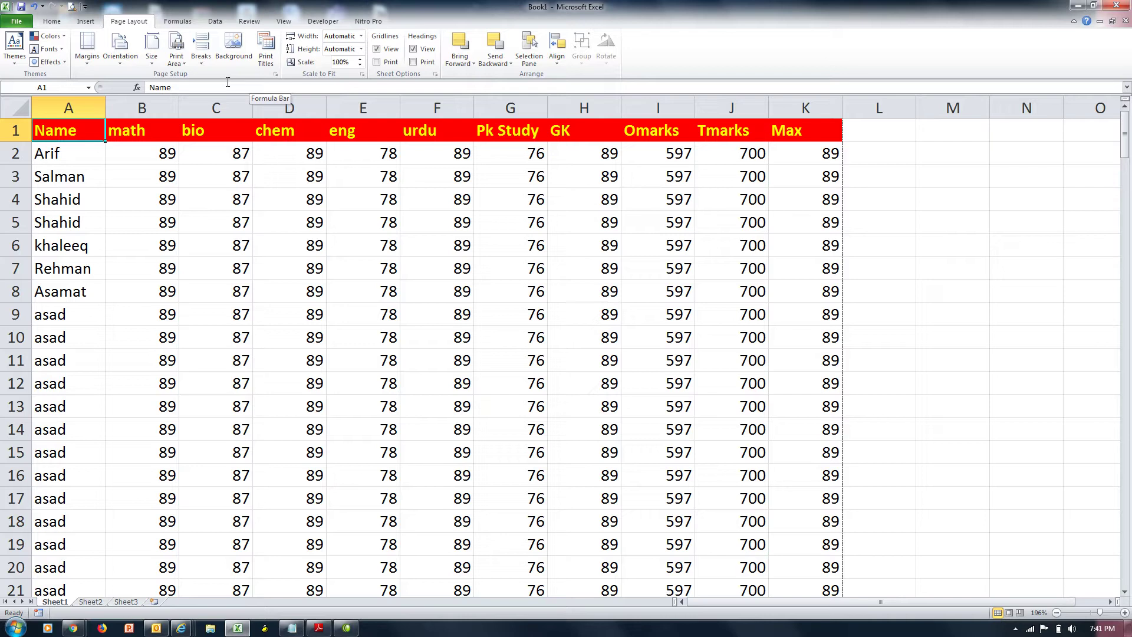
Look at the Print Titles settings without changing them, and view page 2 of the print preview
left_click(267, 50)
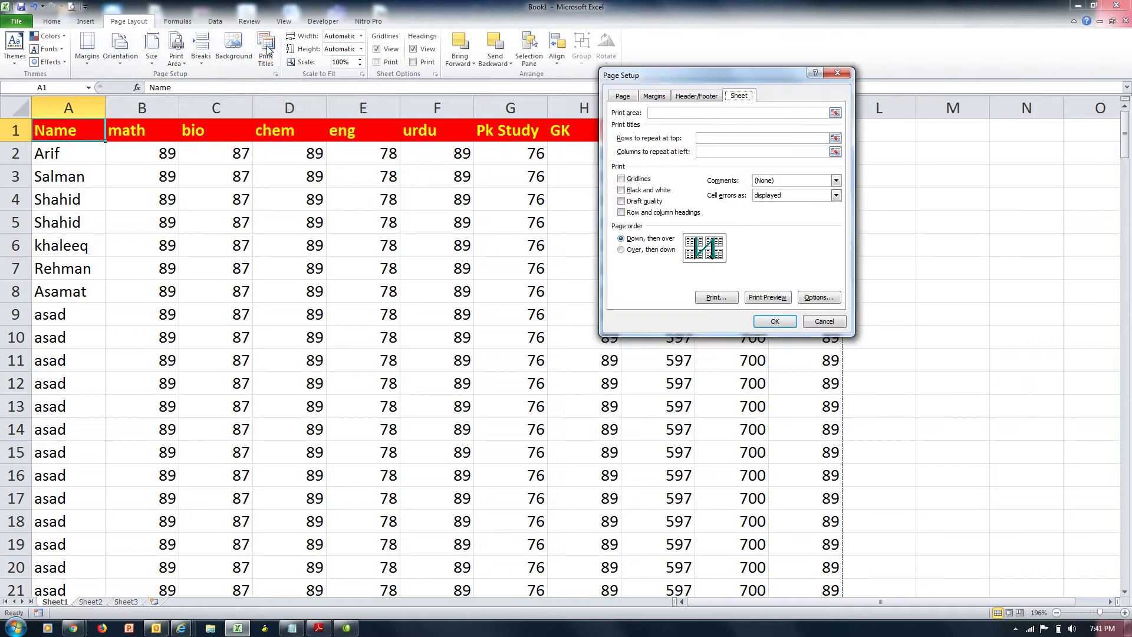
left_click(834, 319)
key("ctrl+p")
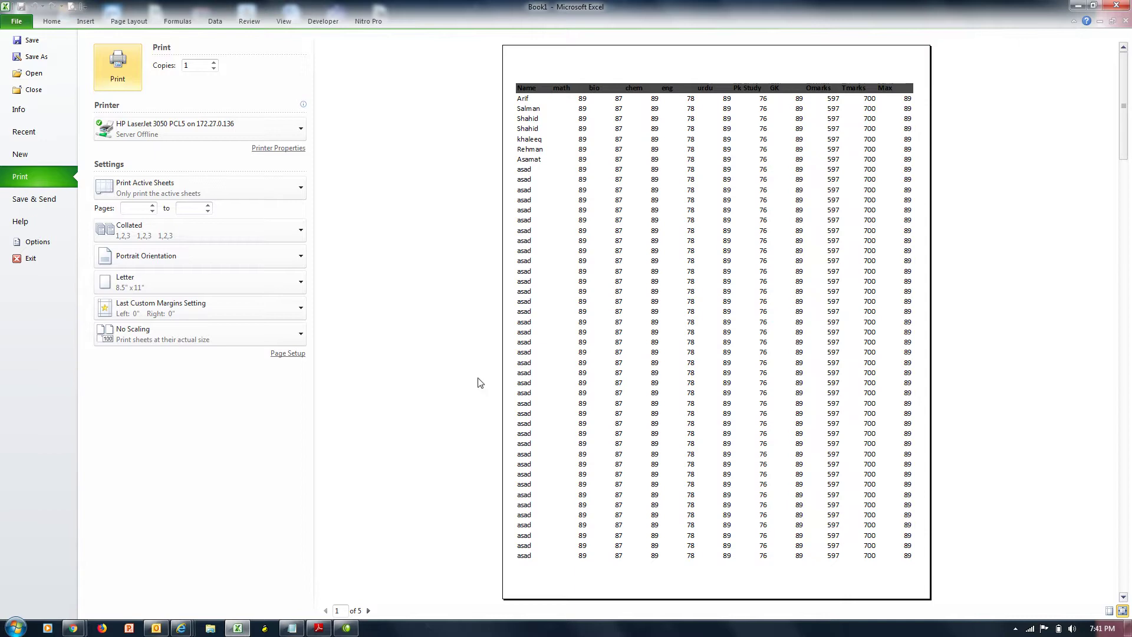
left_click(369, 611)
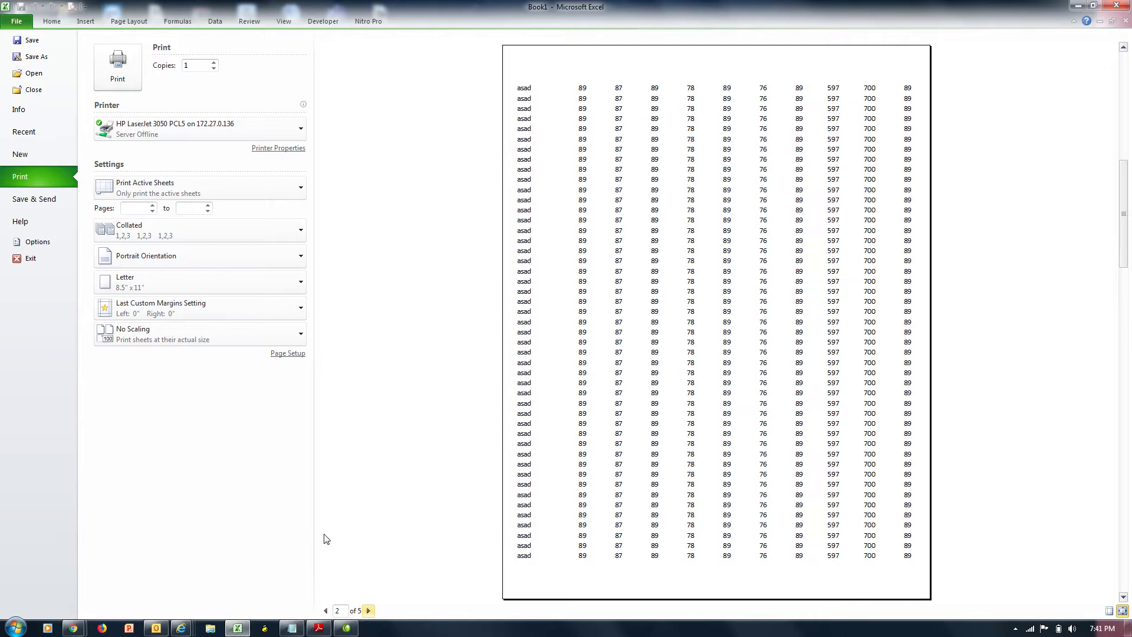
Set row 1 as the title row repeated at the top of every printed page in the Print Titles settings
key("Escape")
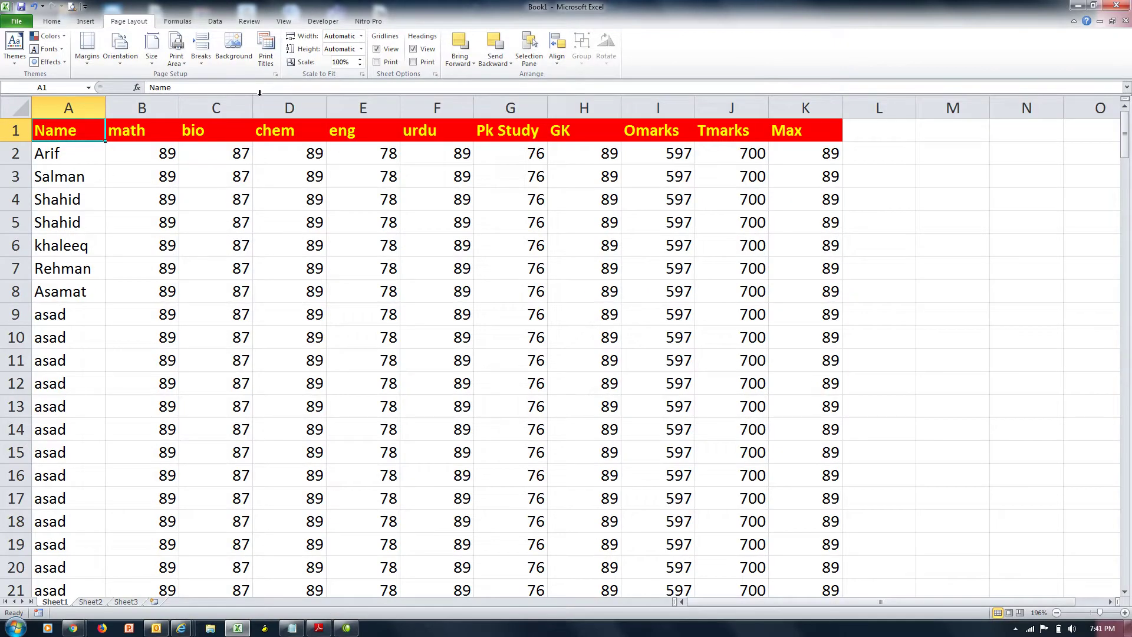
left_click(266, 56)
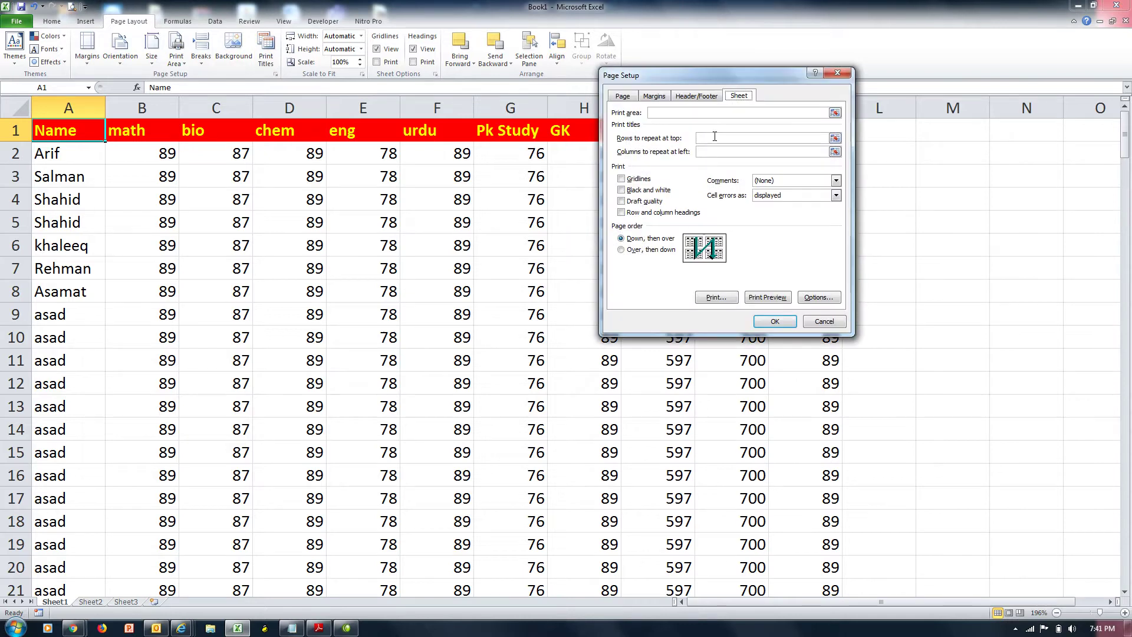
left_click(702, 139)
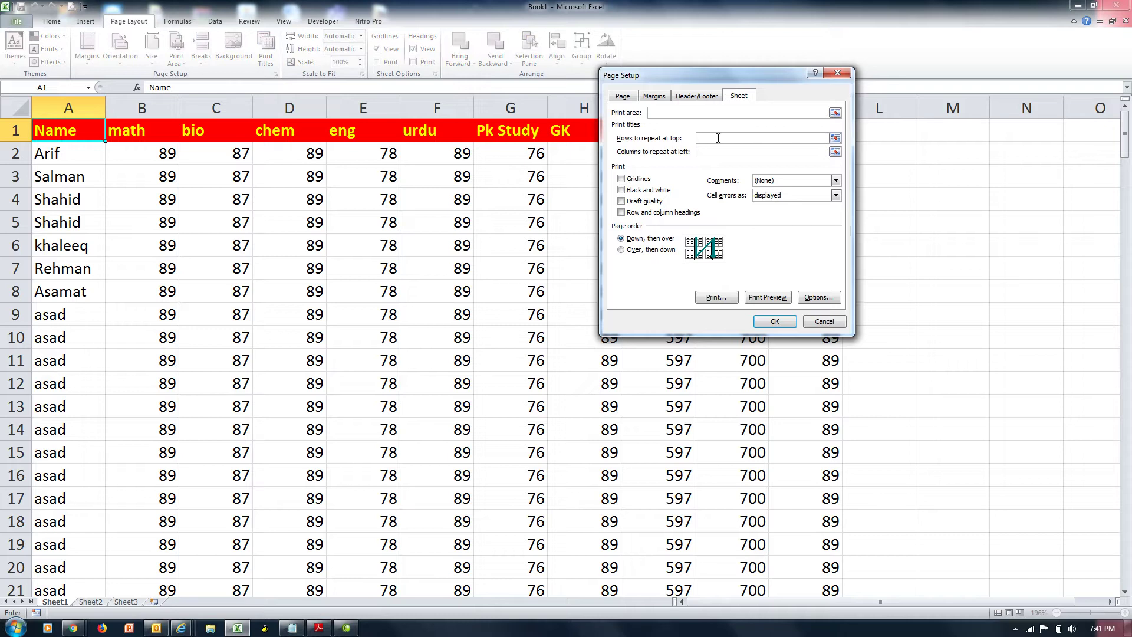
left_click(26, 129)
left_click(786, 320)
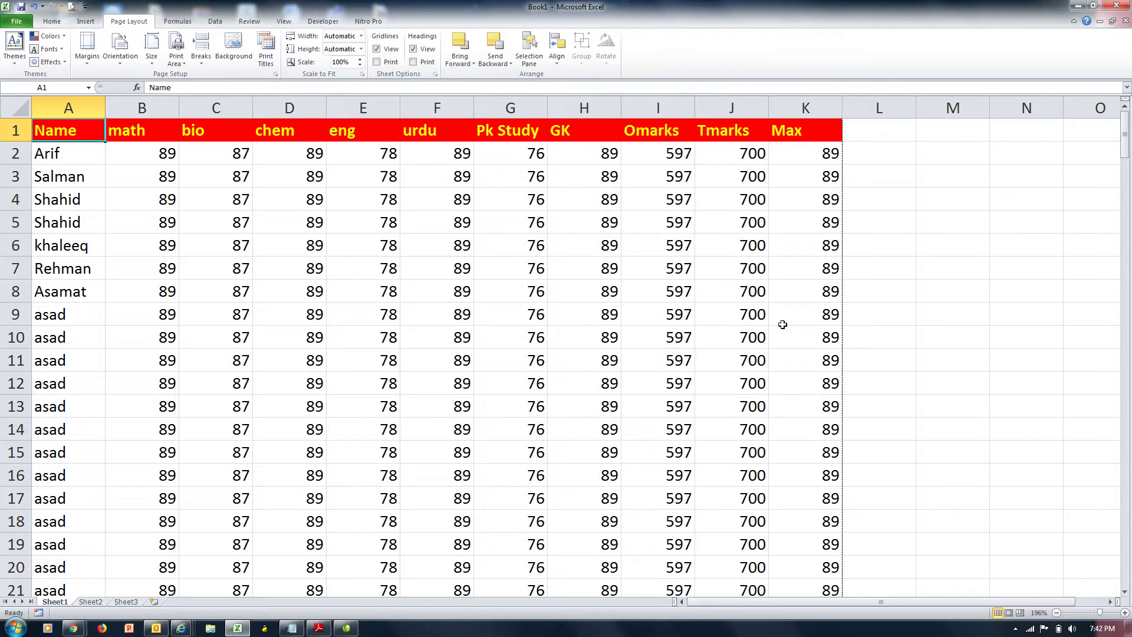
Check the header row on pages 1 and 2 of the print preview and review the Print Titles settings without changing them
key("ctrl+p")
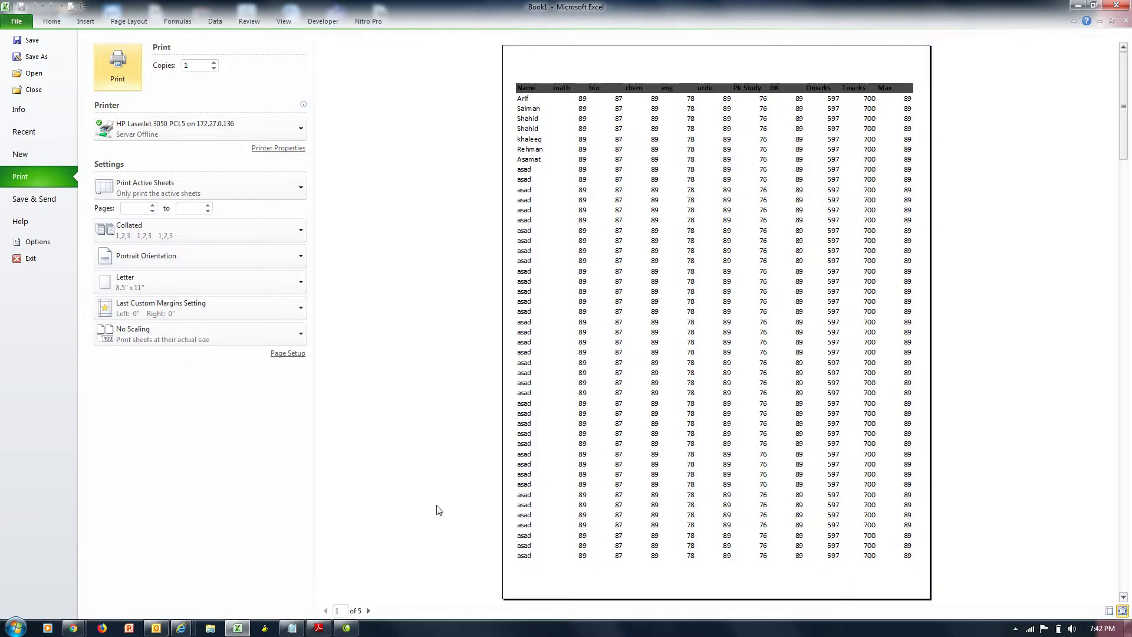
left_click(368, 611)
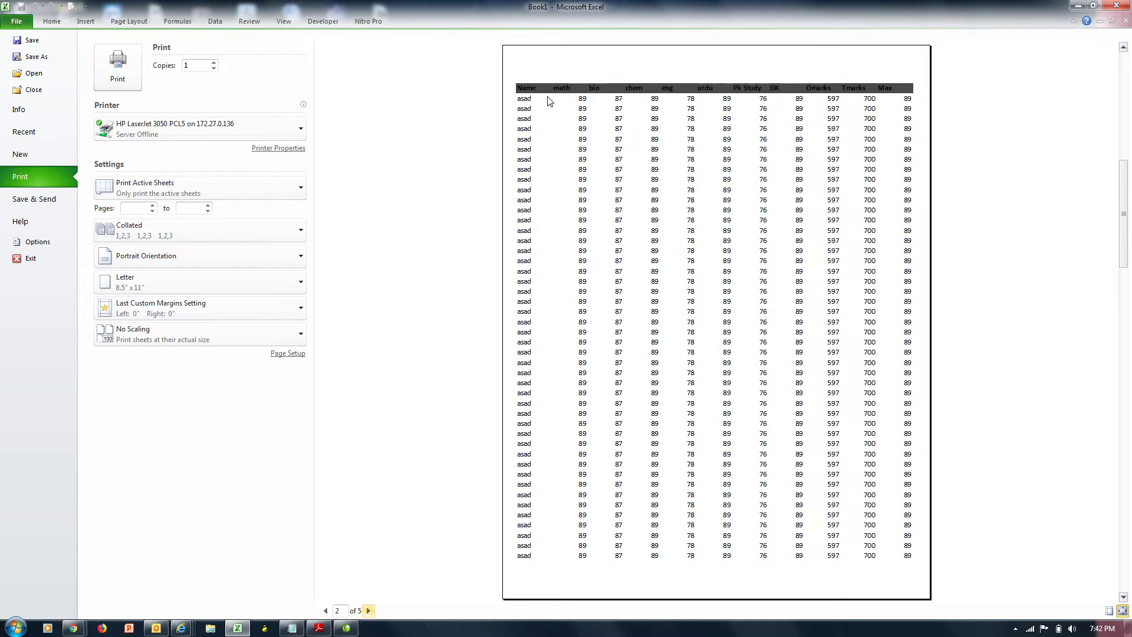
left_click(325, 611)
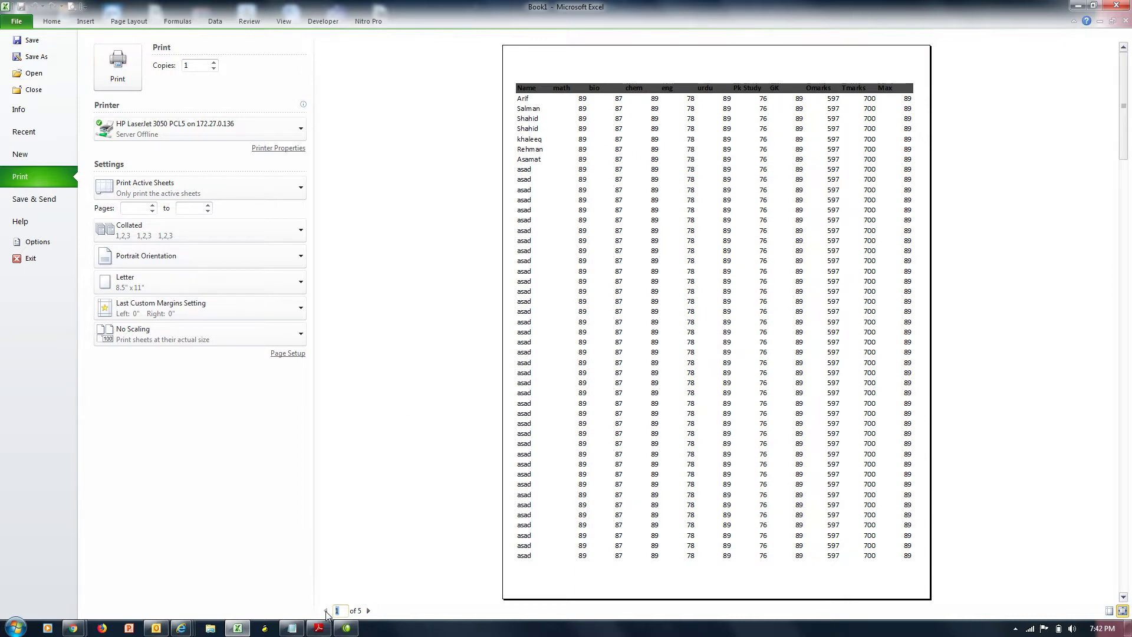
key("Escape")
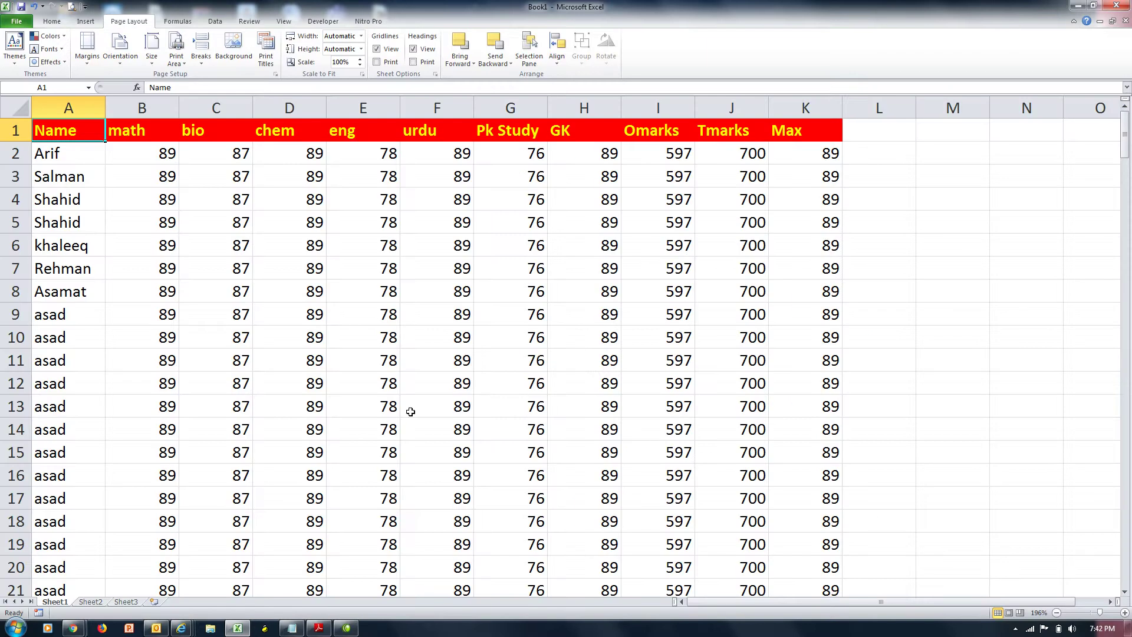
left_click(265, 52)
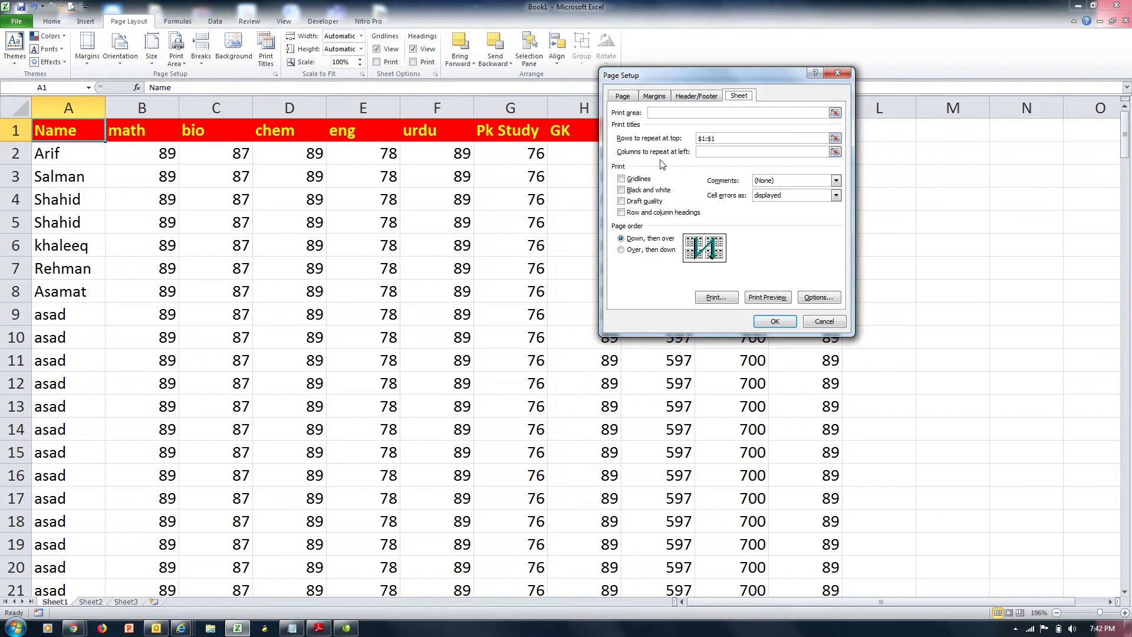
left_click(839, 326)
On Sheet2, enter the labels Sno, Roll#, S Name and F/Name in cells A1:A4
left_click(91, 602)
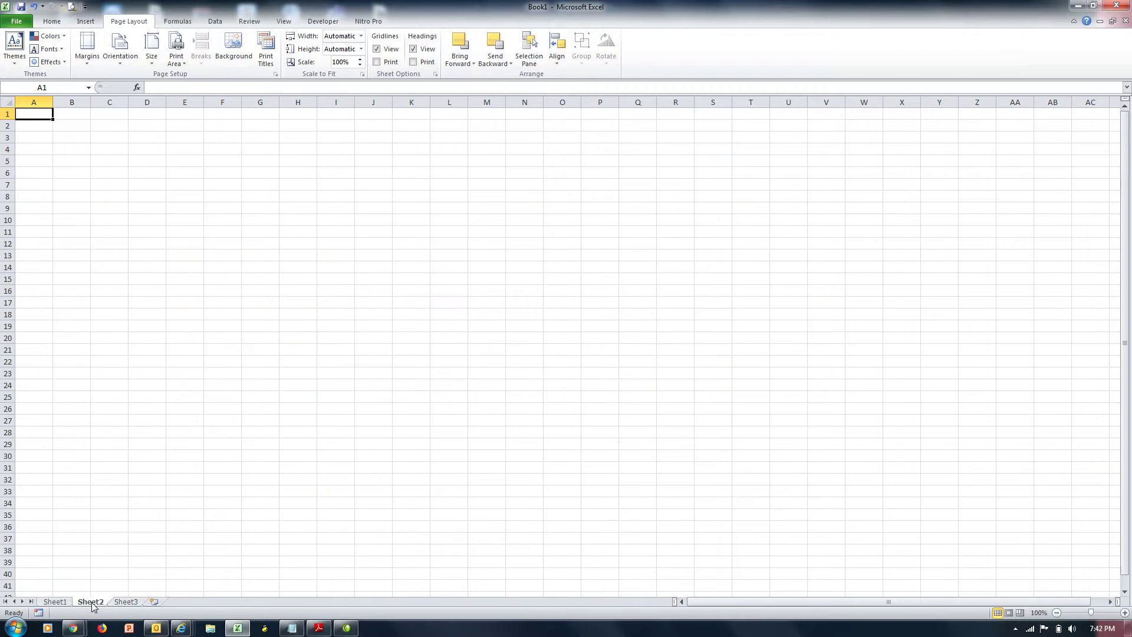
left_click_drag(1091, 613, 1103, 615)
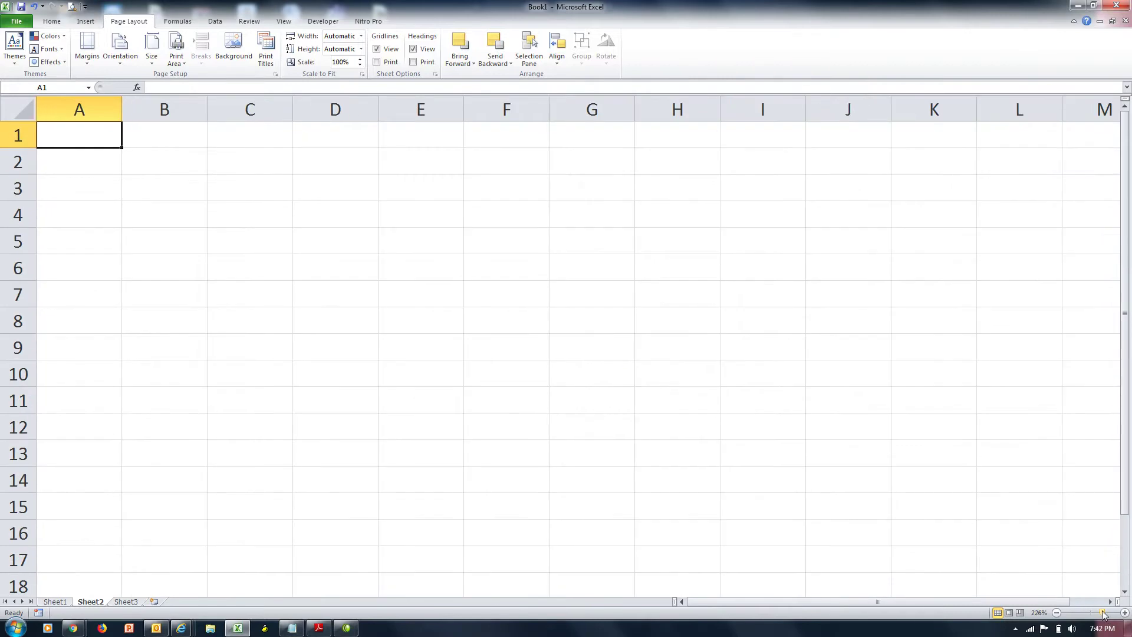
type("Sno")
key("Return")
type("R")
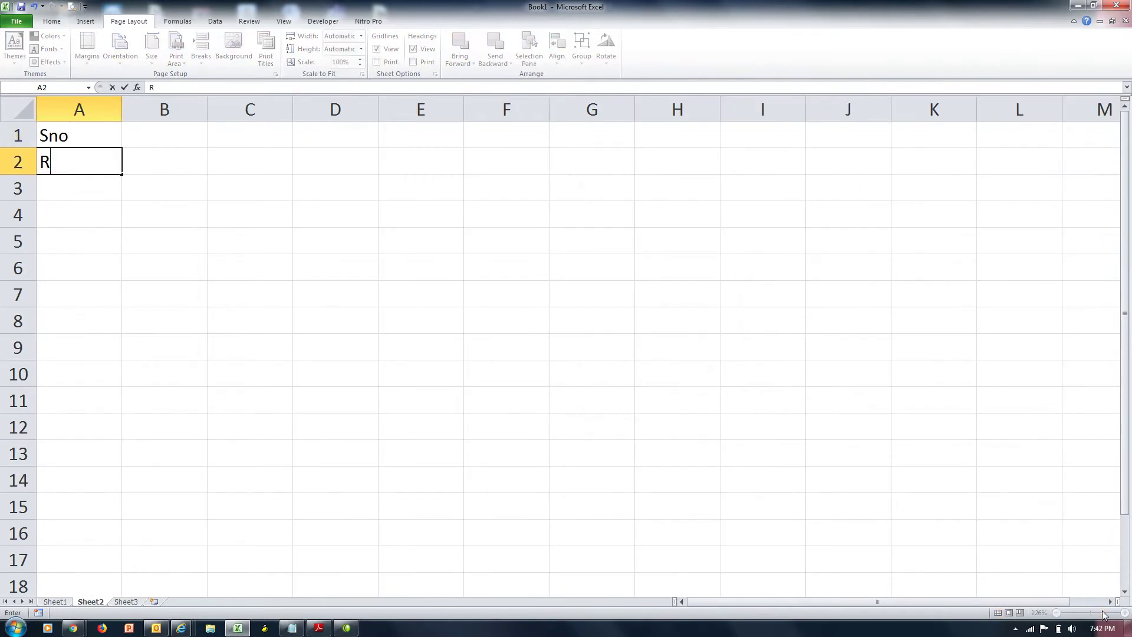
type("oll#")
key("Return")
type("S Name")
key("Return")
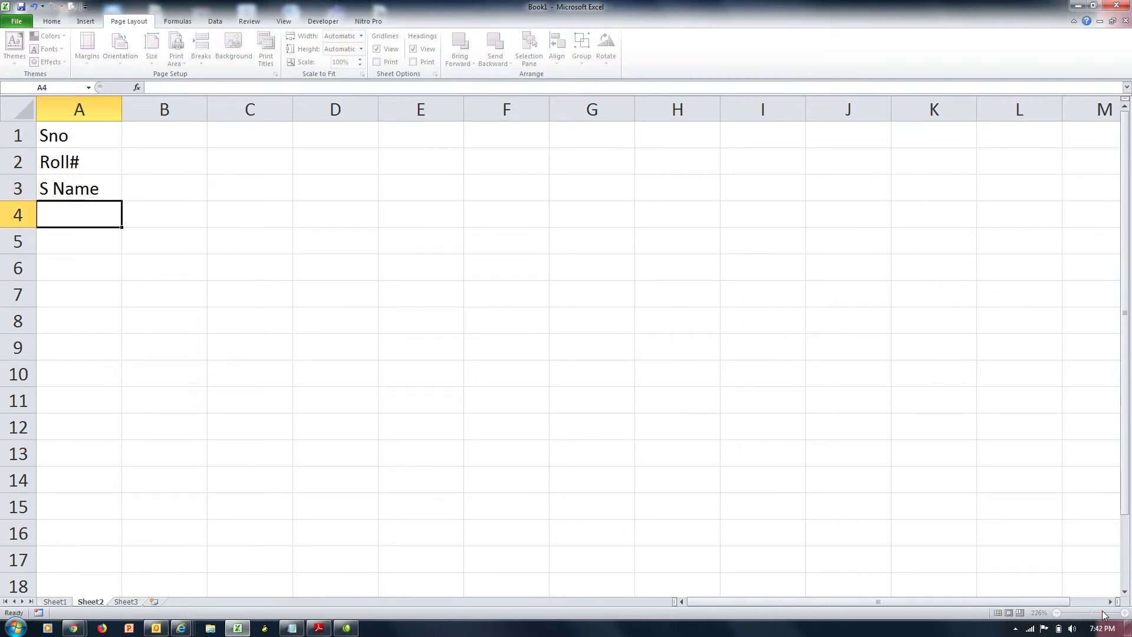
type("F/Name")
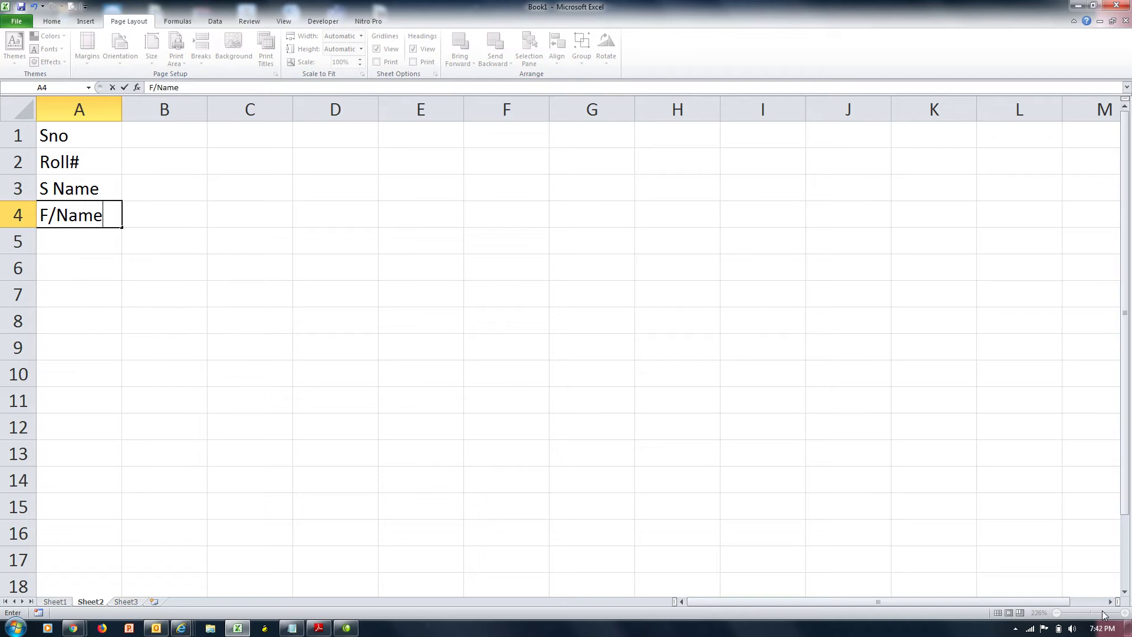
key("Return")
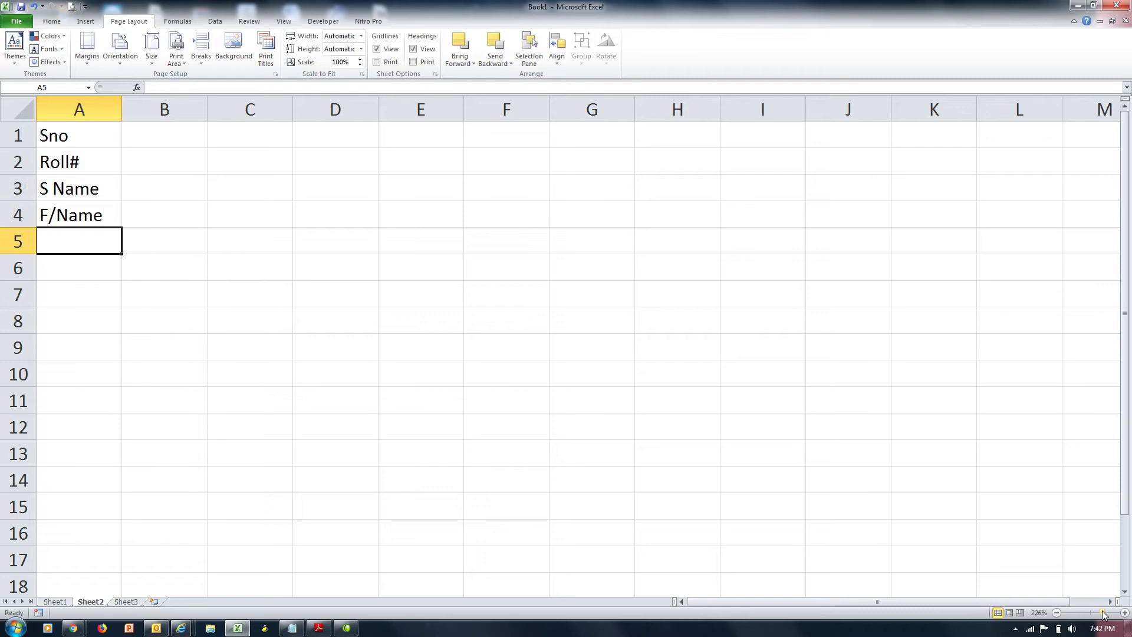
type("Age")
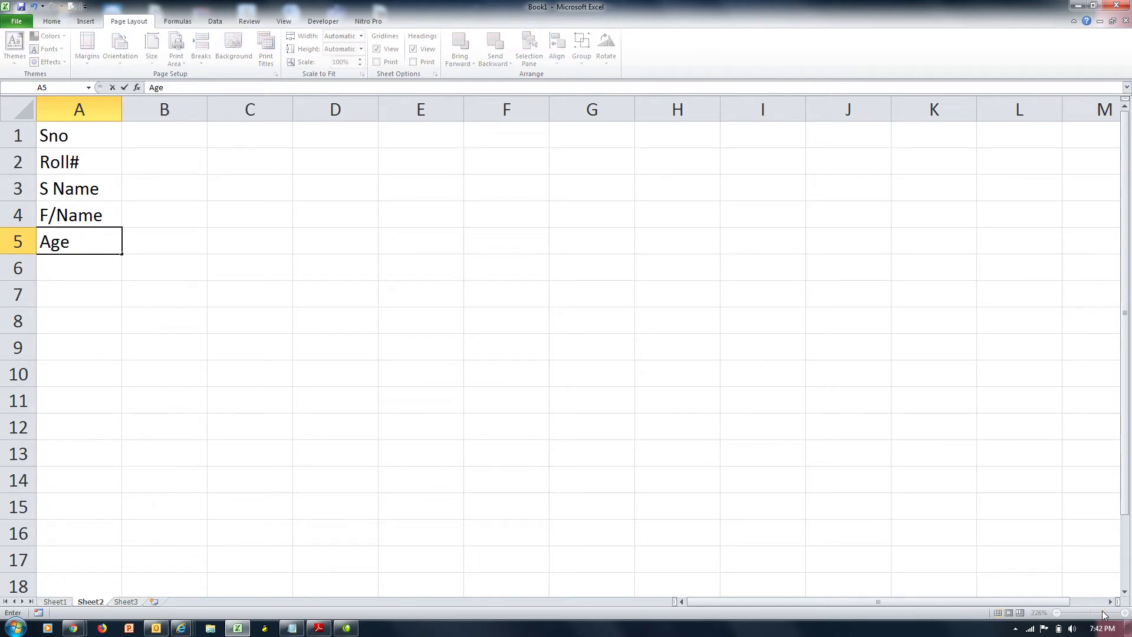
key("BackSpace")
key("BackSpace")
key("BackSpace")
type(",math")
key("BackSpace")
key("BackSpace")
key("BackSpace")
key("BackSpace")
key("BackSpace")
Enter the subject labels math, bioc, chem and eng in cells A5:A8
type("math")
key("Return")
type("bioc")
key("Return")
type("eh")
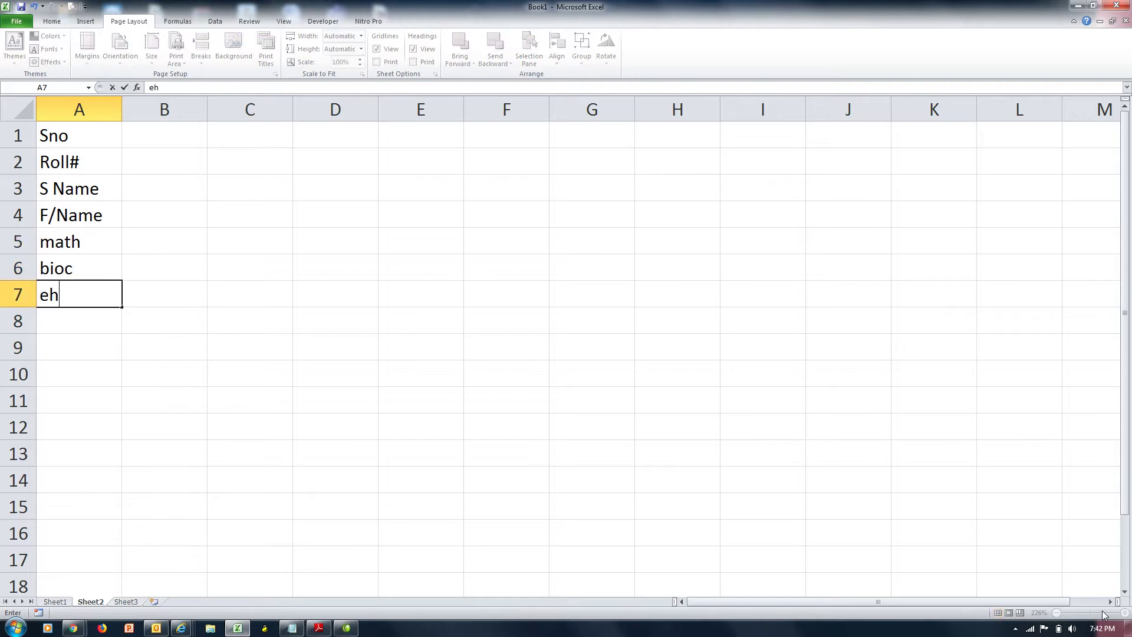
key("BackSpace")
key("BackSpace")
type("chem")
key("Return")
type("eng")
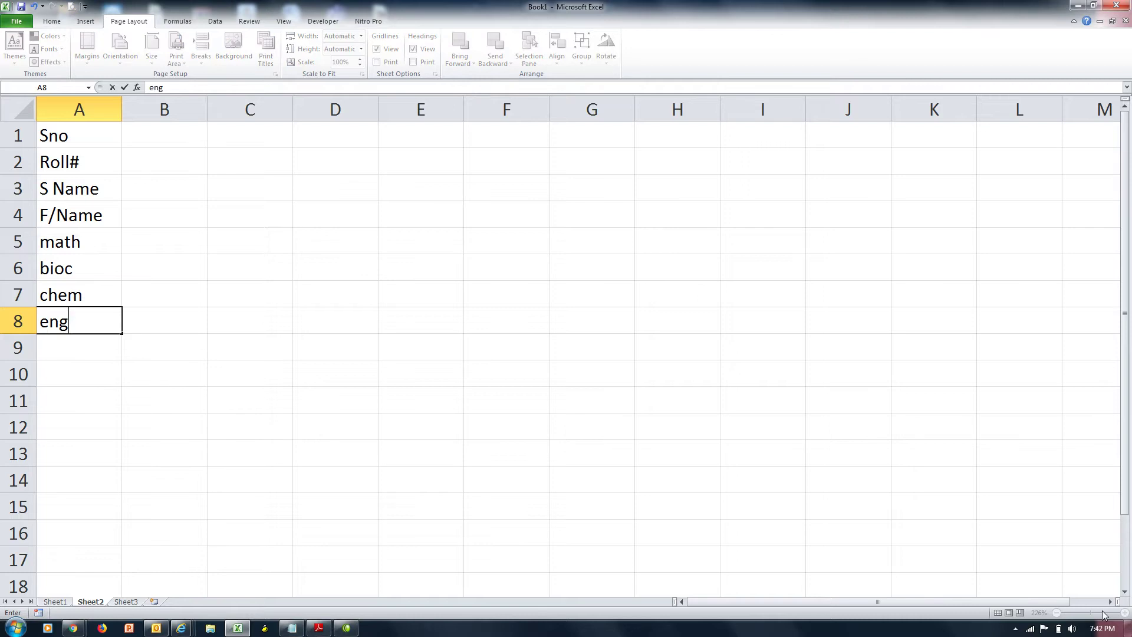
key("Return")
type("P.k")
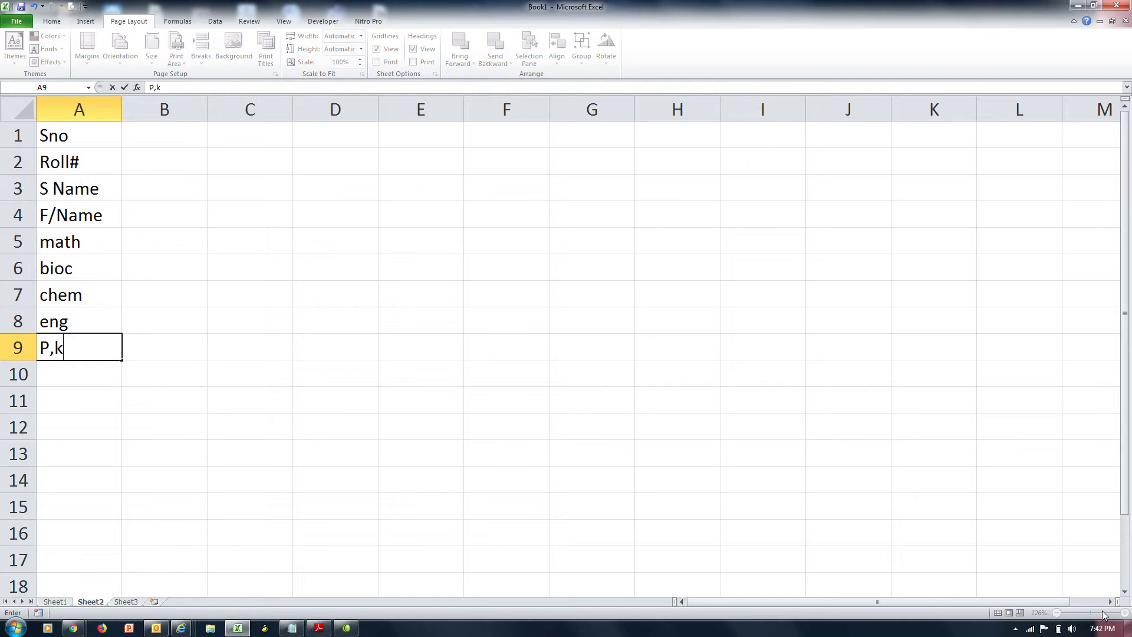
key("BackSpace")
key("BackSpace")
key("BackSpace")
Enter the subject labels GK, Computer and Sst in cells A9:A11
type("GK")
key("Return")
type("Computer")
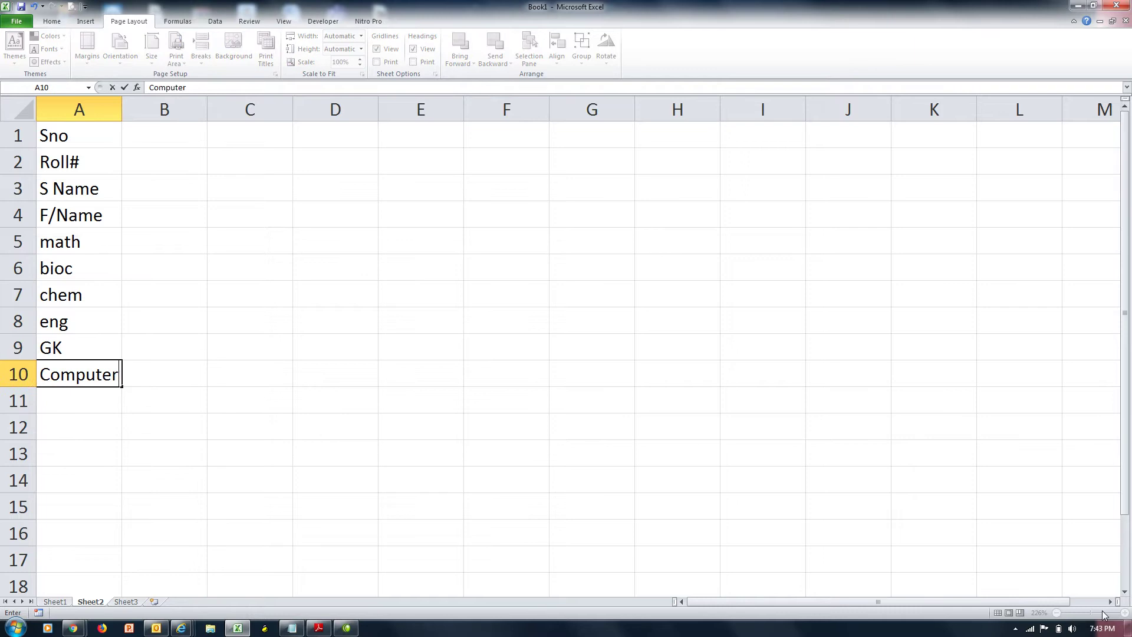
key("Return")
type("ST")
key("BackSpace")
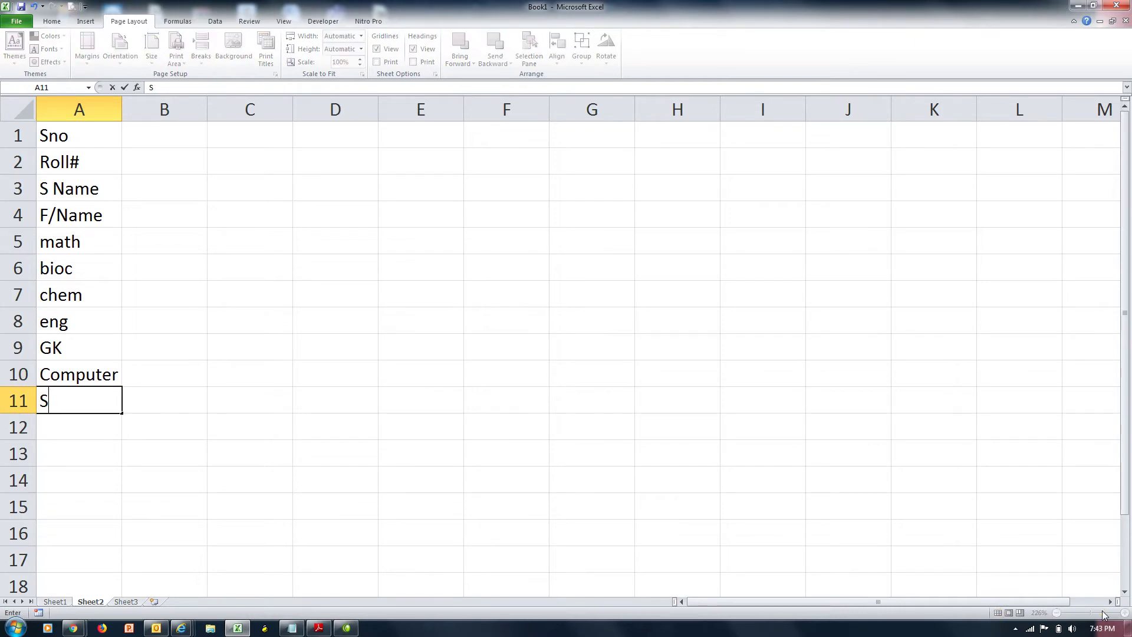
type("st")
key("Return")
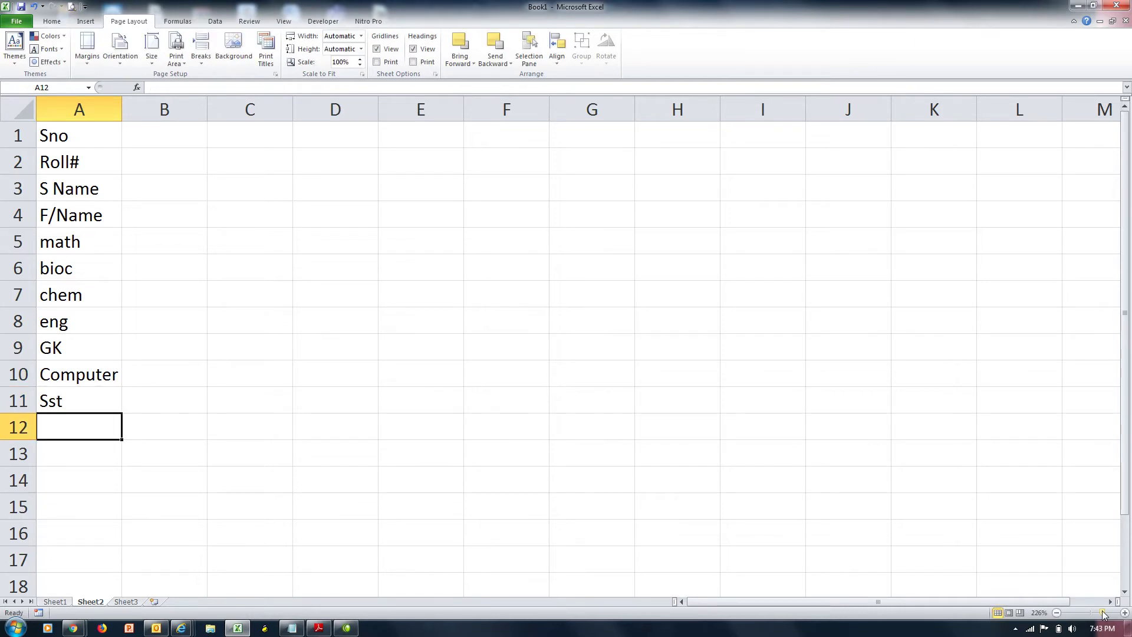
Enter the subject labels Islamiat, phy and urdu in cells A12:A14
type("Islm")
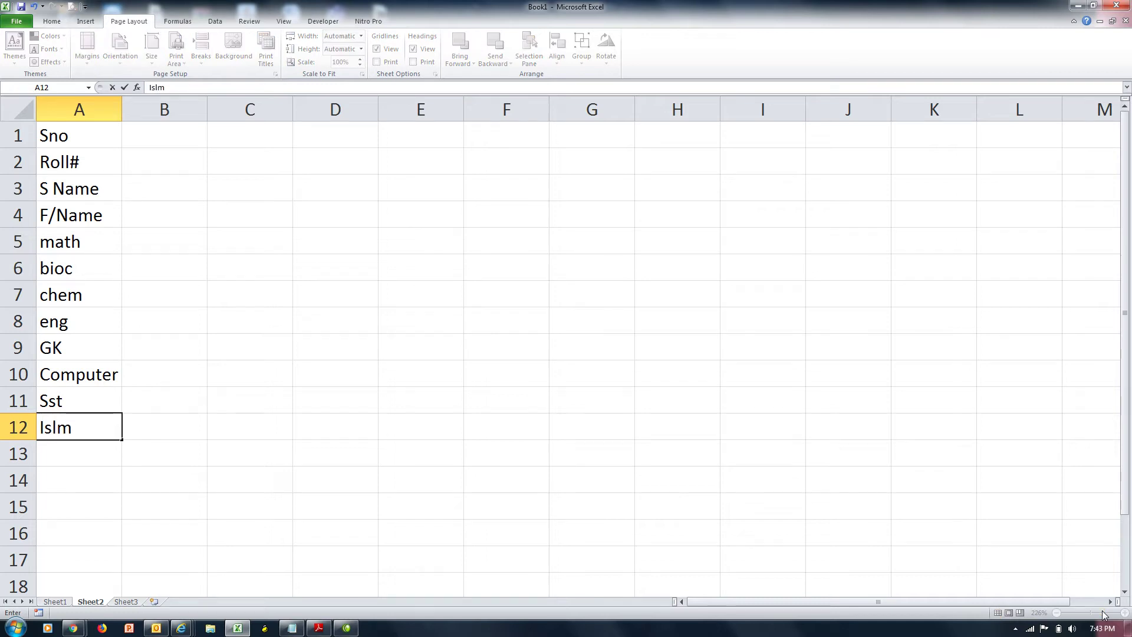
key("BackSpace")
type("amiat")
key("Return")
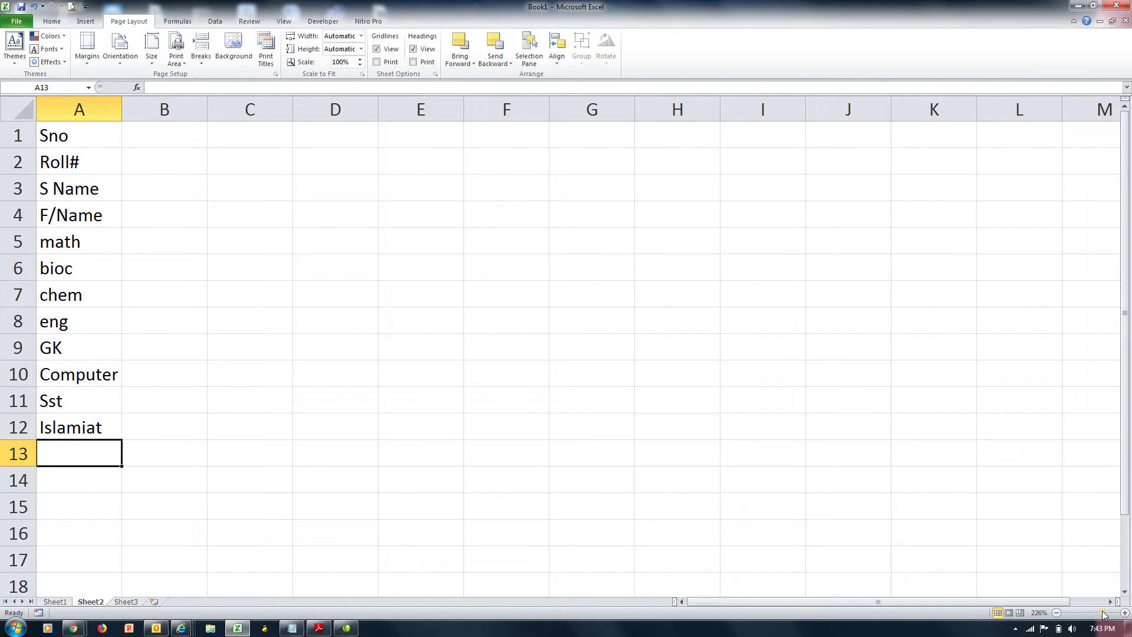
type("phy")
key("Return")
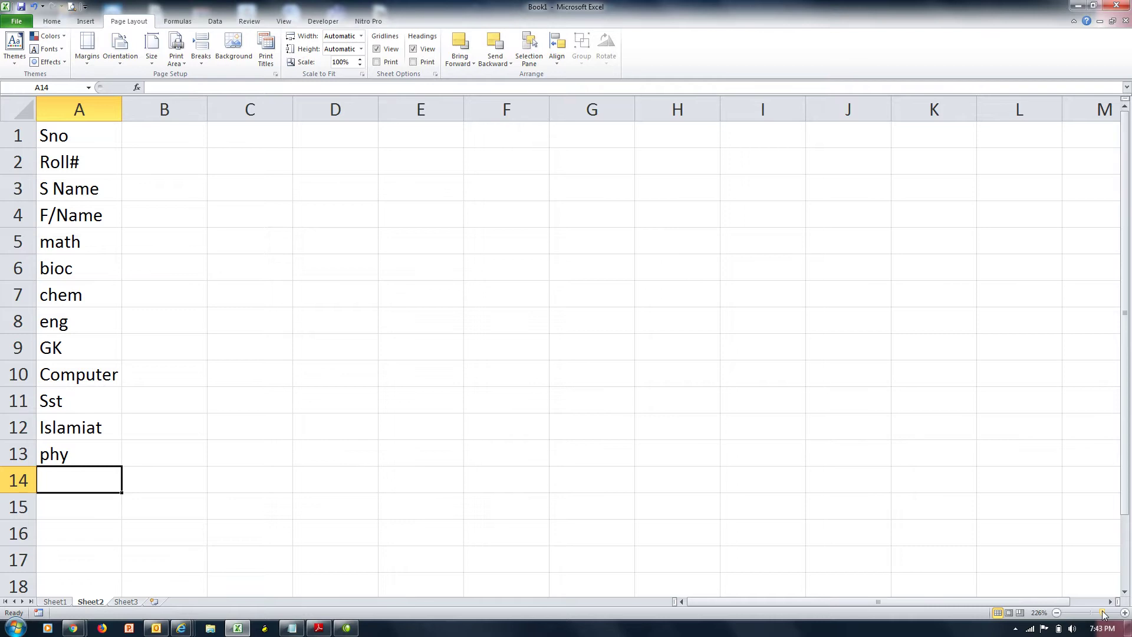
type("urdu")
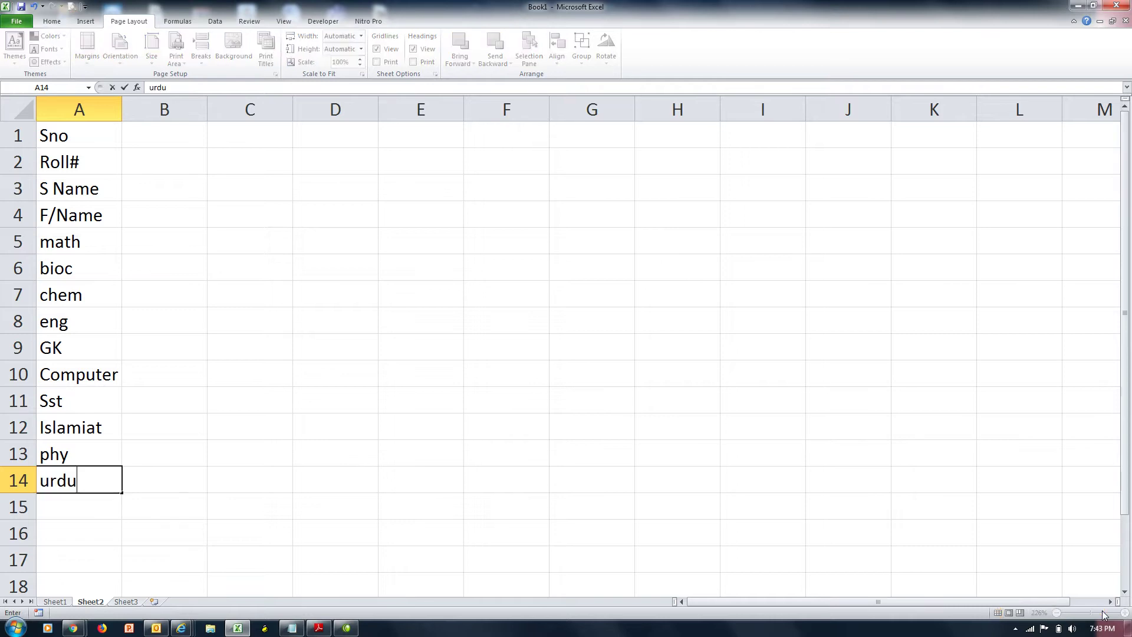
key("Return")
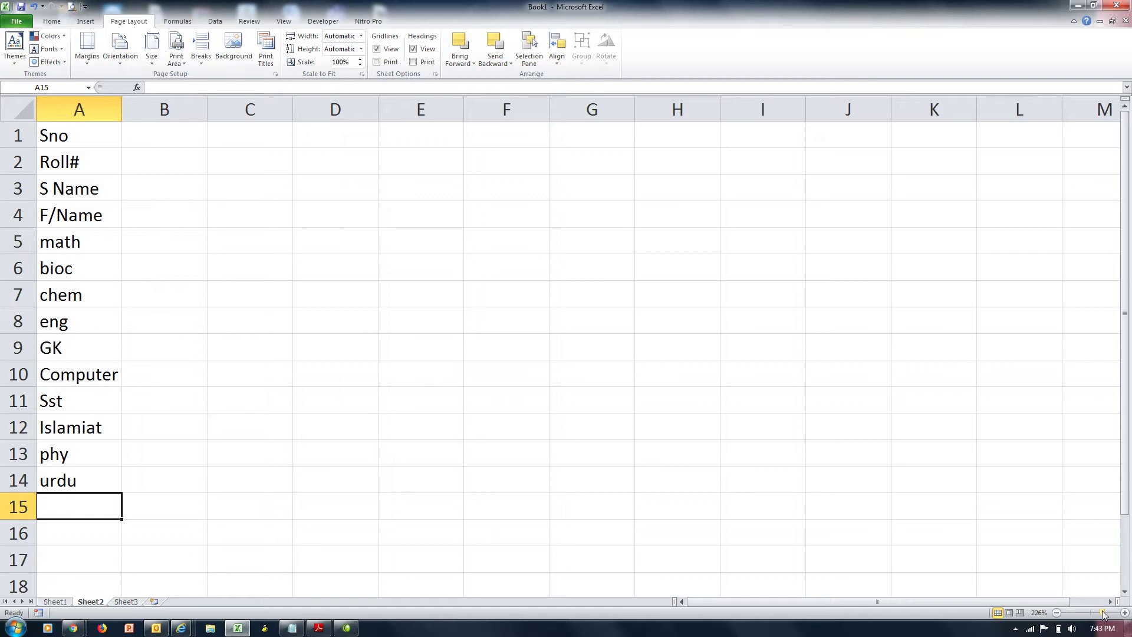
Enter the labels Omarks and Tmarks in cells A15:A16 to finish the label column
type("Omarks")
key("Return")
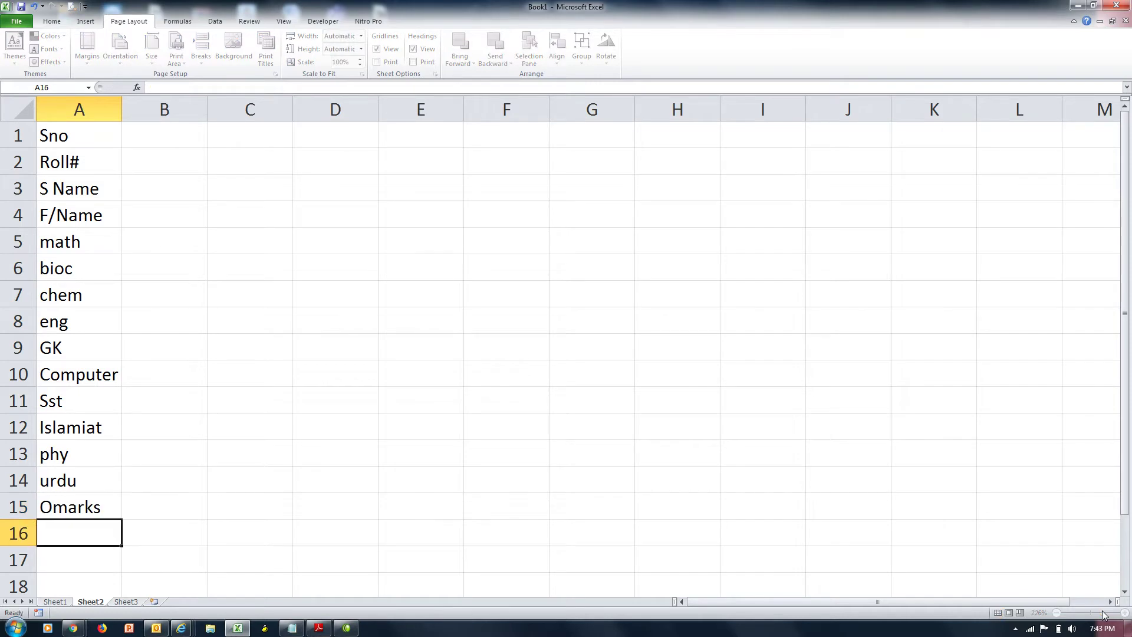
type("Tmarks")
key("Up")
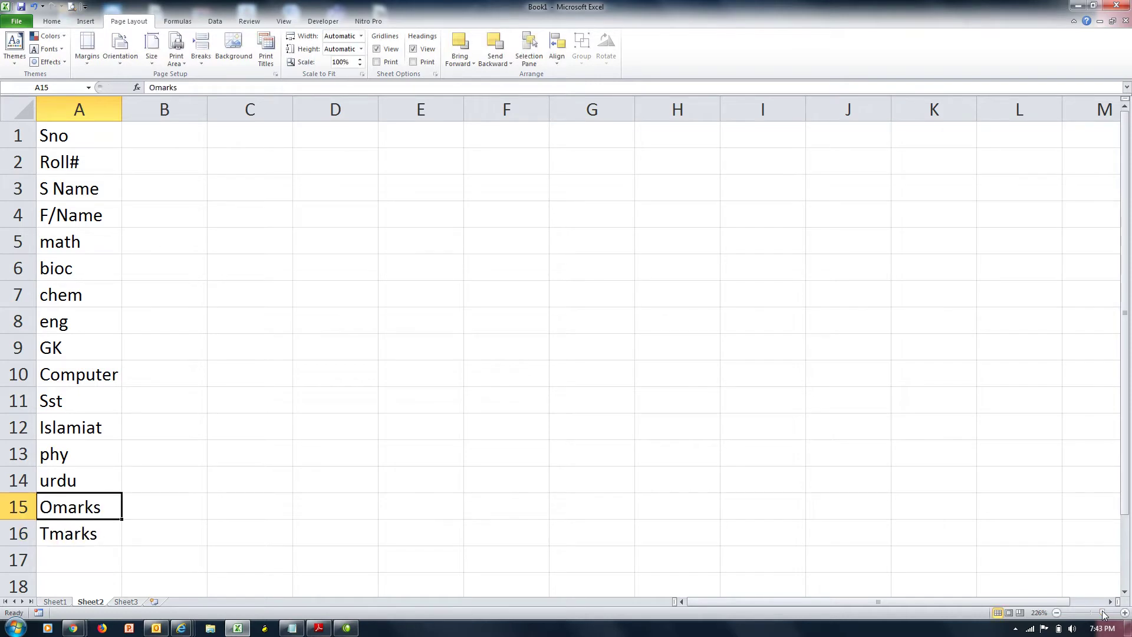
Enter the serial numbers 1, 2 and 3 in cells B1:D1 beside the Sno label
key("ctrl+Up")
key("Right")
type("1")
key("Tab")
type("2")
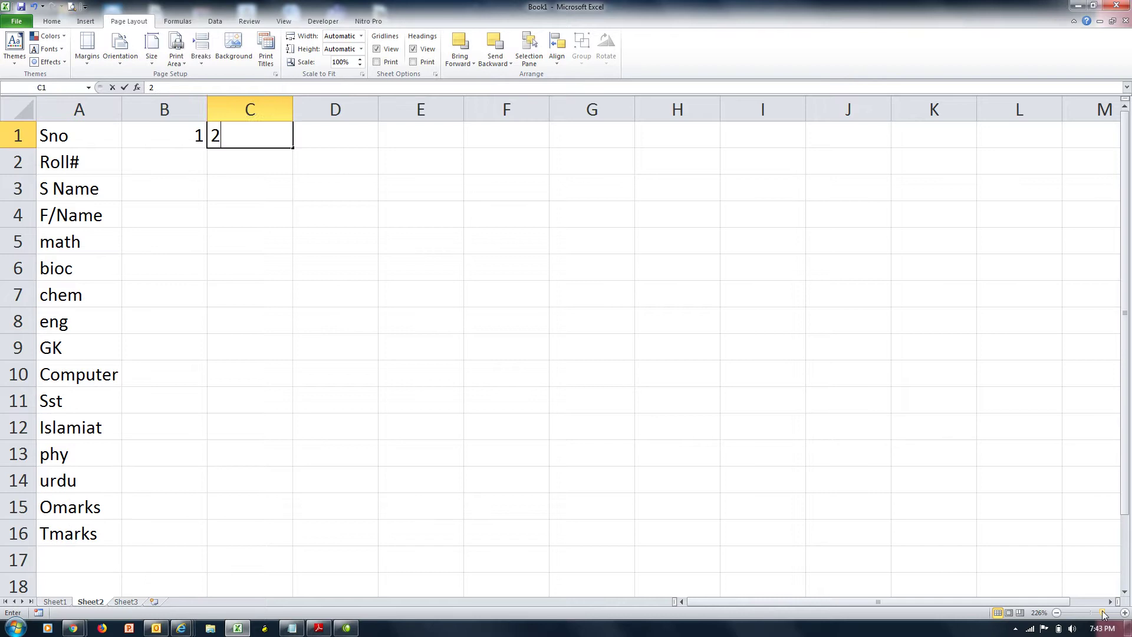
key("Tab")
type("3")
key("Left")
Extend the serial number series from B1:C1 across row 1 over many columns and return to cell A1
key("Left")
key("shift+Right")
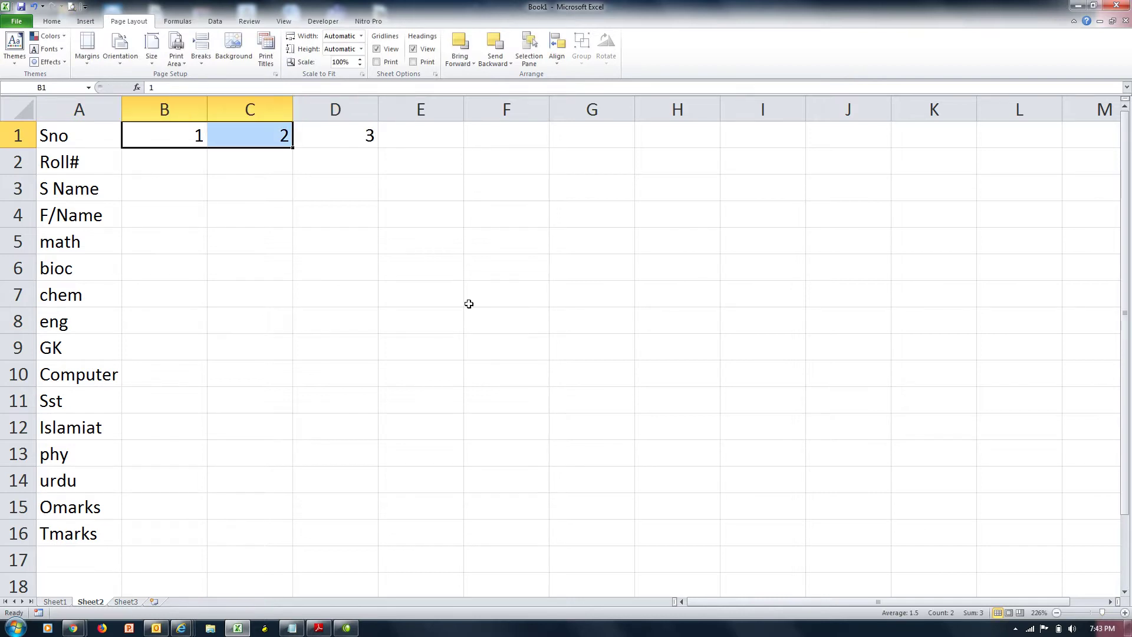
left_click_drag(294, 147, 1128, 156)
key("ctrl+Home")
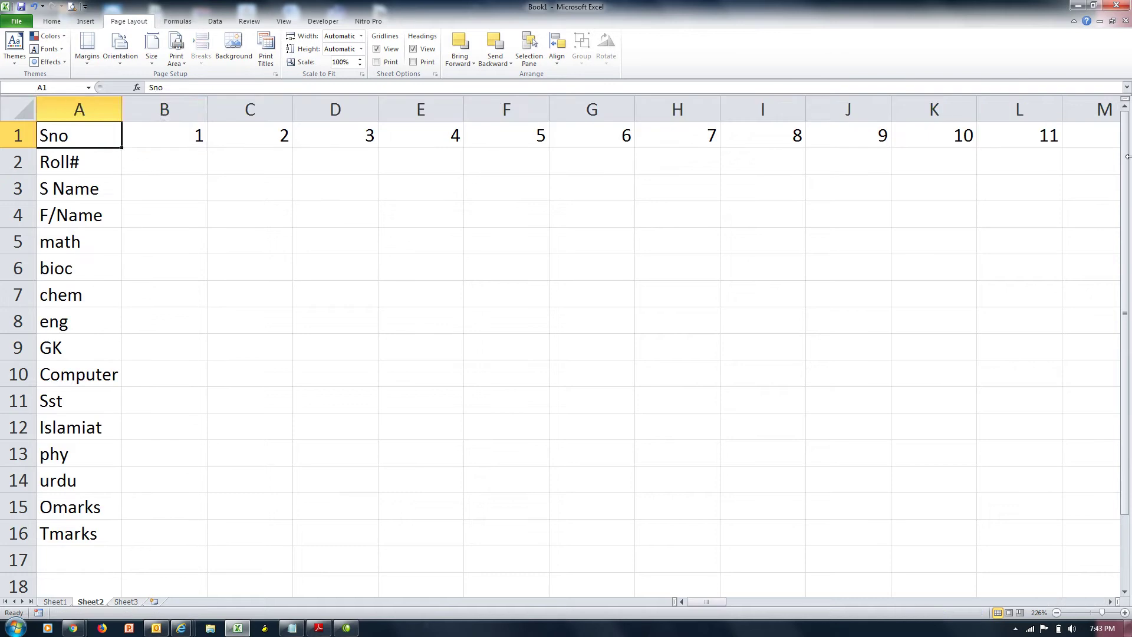
Enter roll number 4, the student's name and the father's name in cells B2:B4
key("Down")
key("Right")
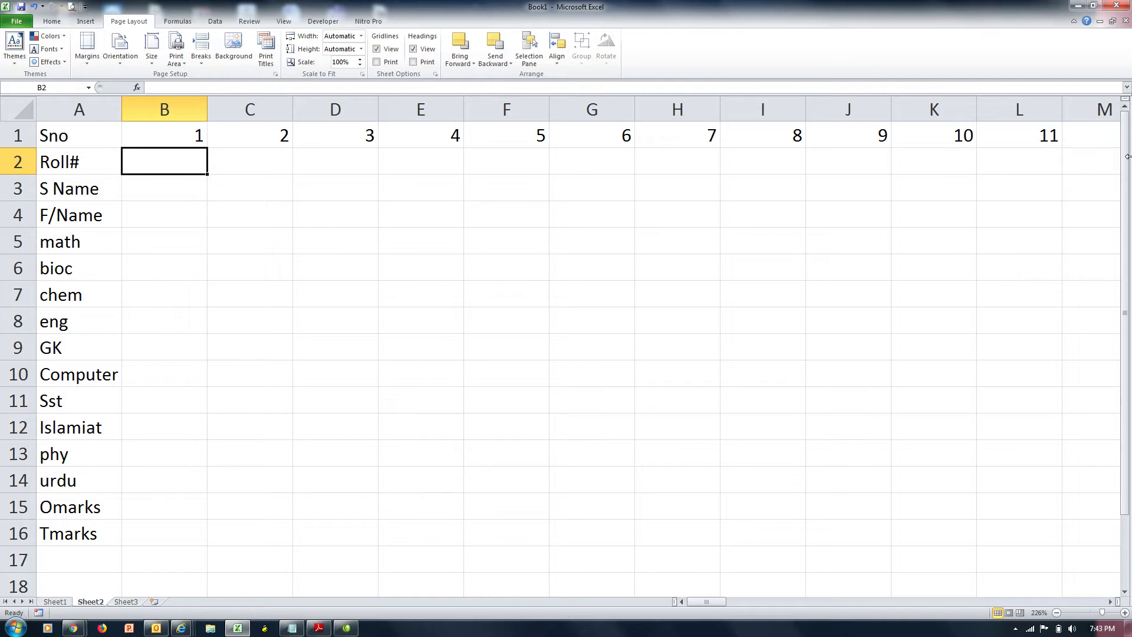
type("4")
key("Return")
type("khan")
key("Return")
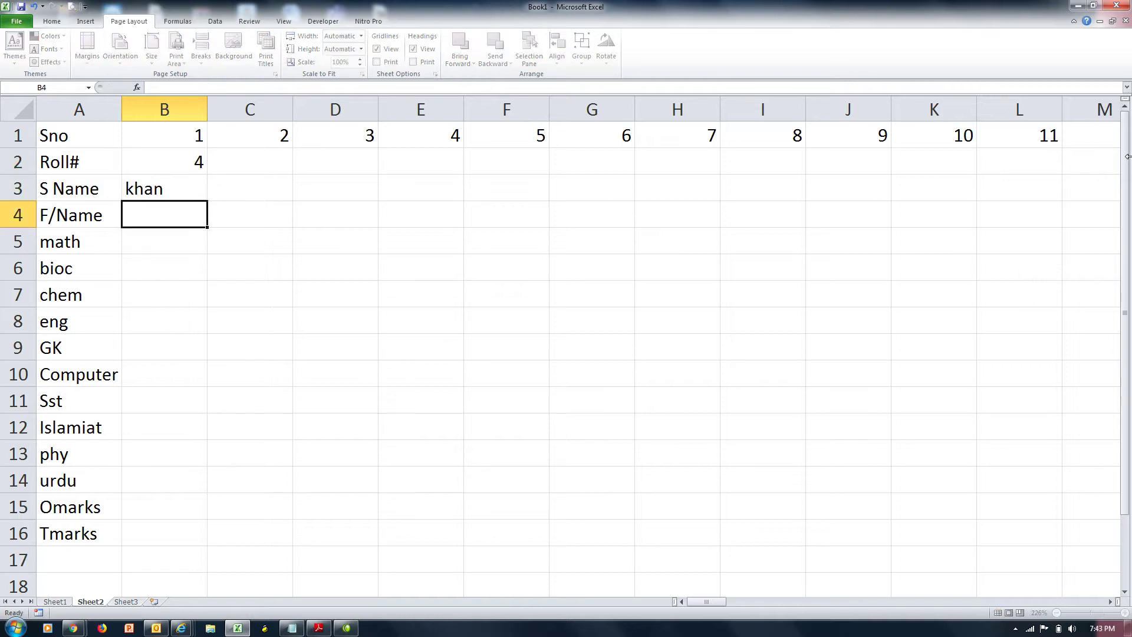
type("saeed")
key("Return")
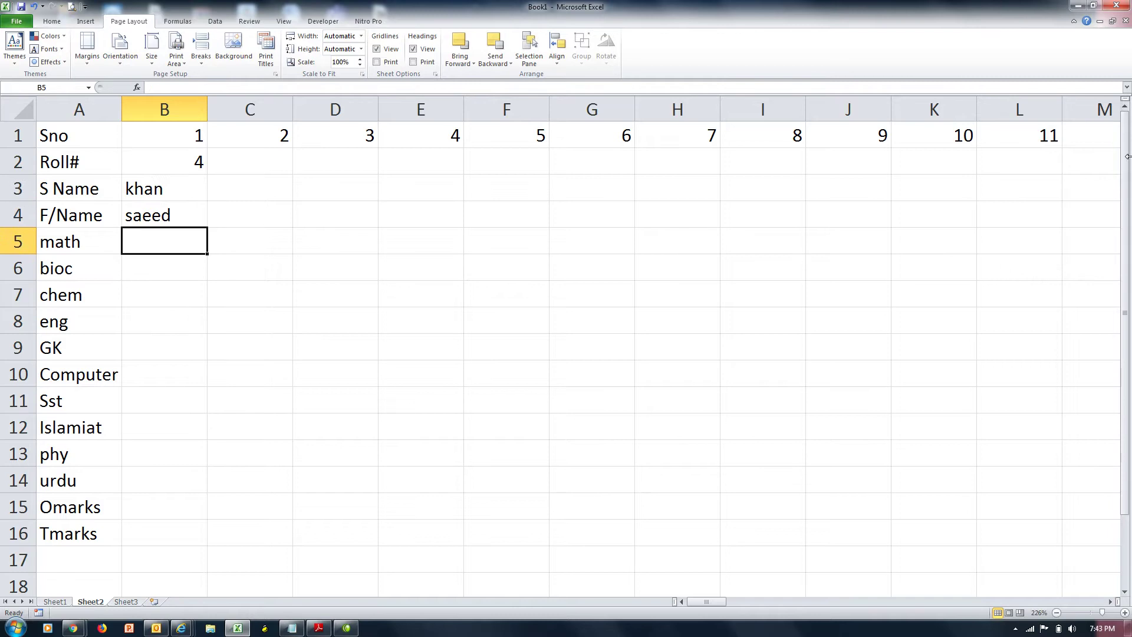
Enter 98 as the math mark in cell B5 and clear the stray 87 from cell C5
type("98")
key("Tab")
type("87")
key("Tab")
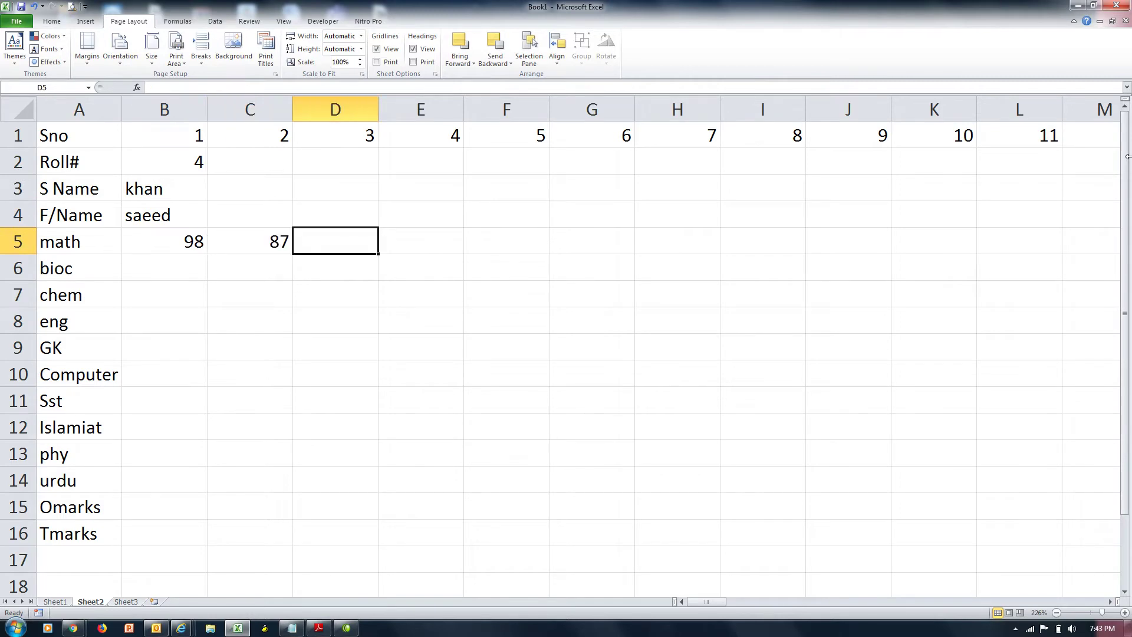
key("Left")
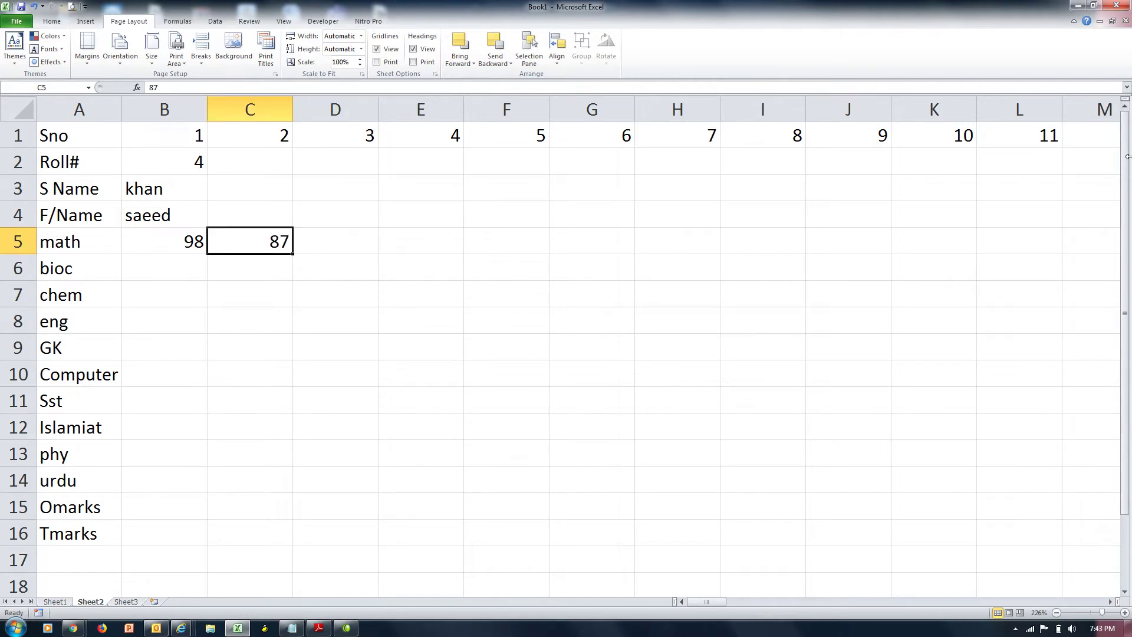
key("Delete")
key("Down")
key("Left")
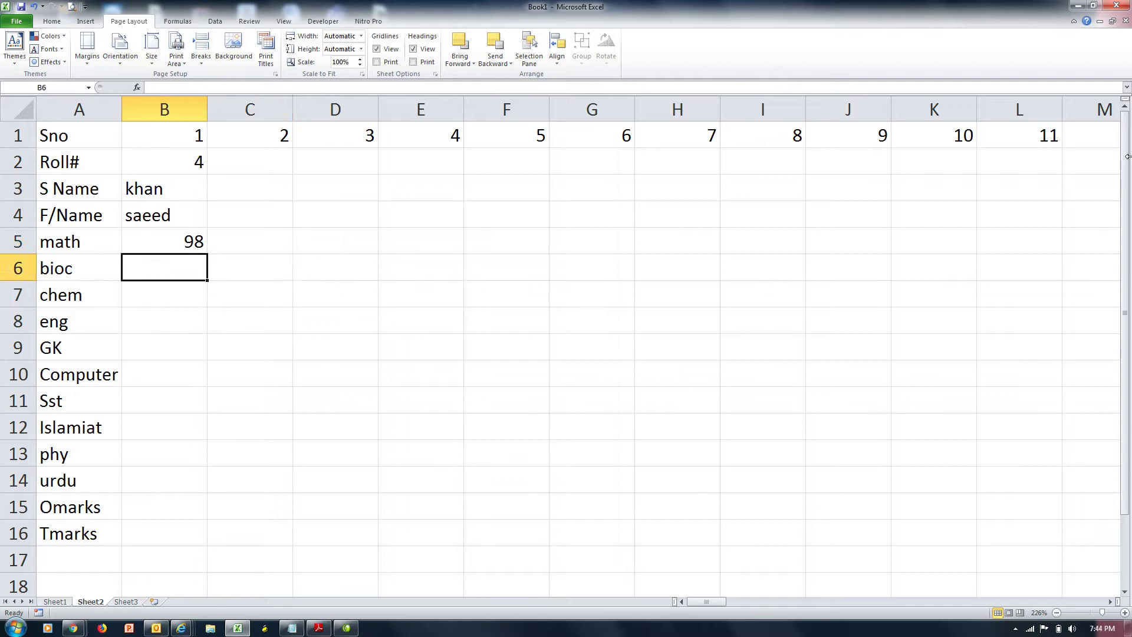
Enter the marks 34, 54, 56 and 65 in cells B6:B9 for bioc, chem, eng and GK
type("34")
key("Return")
type("54")
key("Return")
type("56")
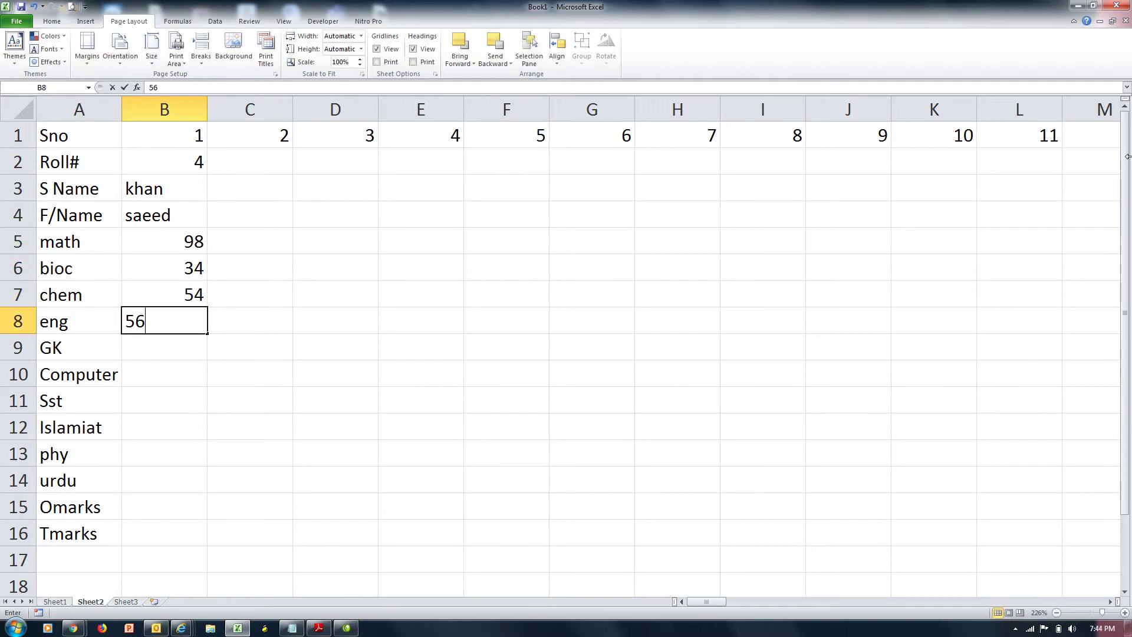
type("4")
key("BackSpace")
key("Return")
type("65")
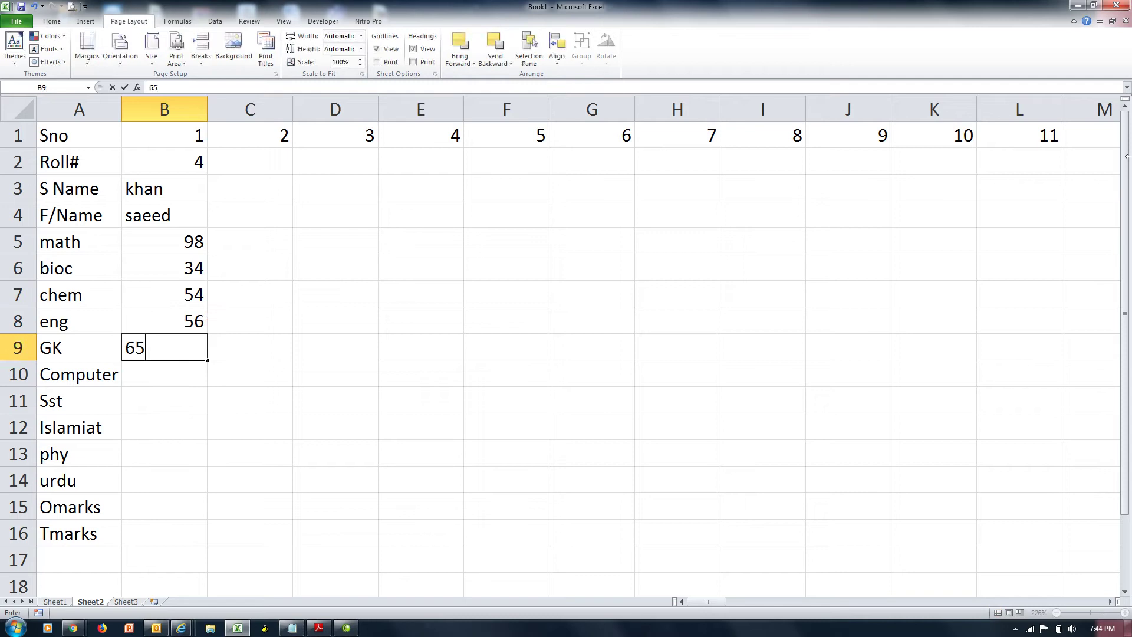
key("Return")
Enter the marks 76, 87, 89, 9 and 54 in cells B10:B14 for Computer through urdu
type("76")
key("Return")
type("87")
key("Return")
type("8")
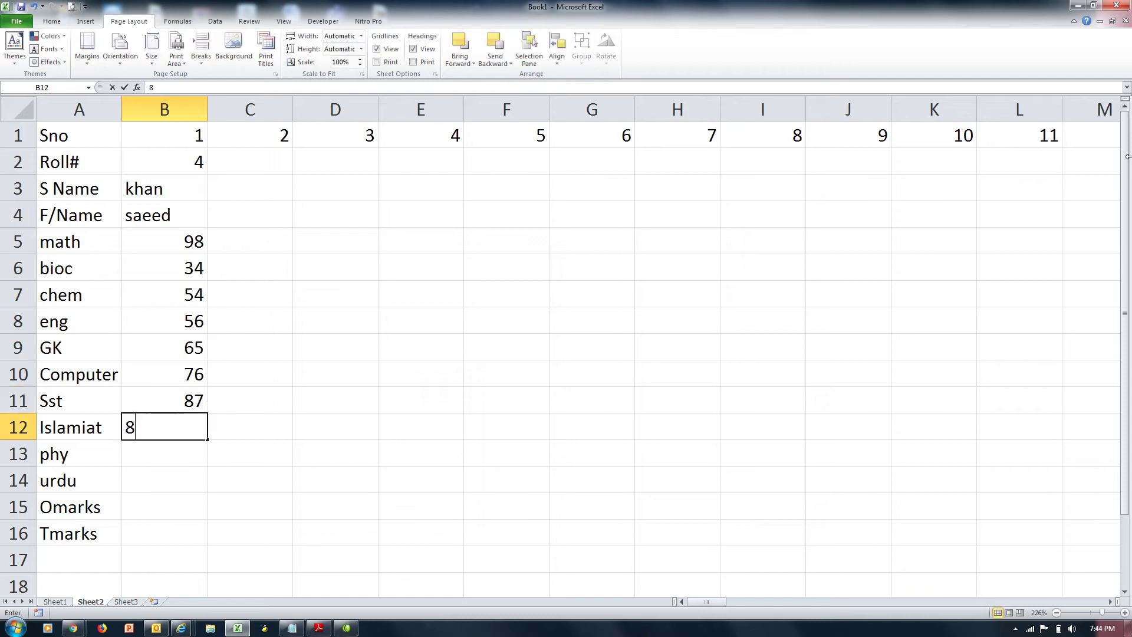
type("9")
key("Return")
type("9")
key("Return")
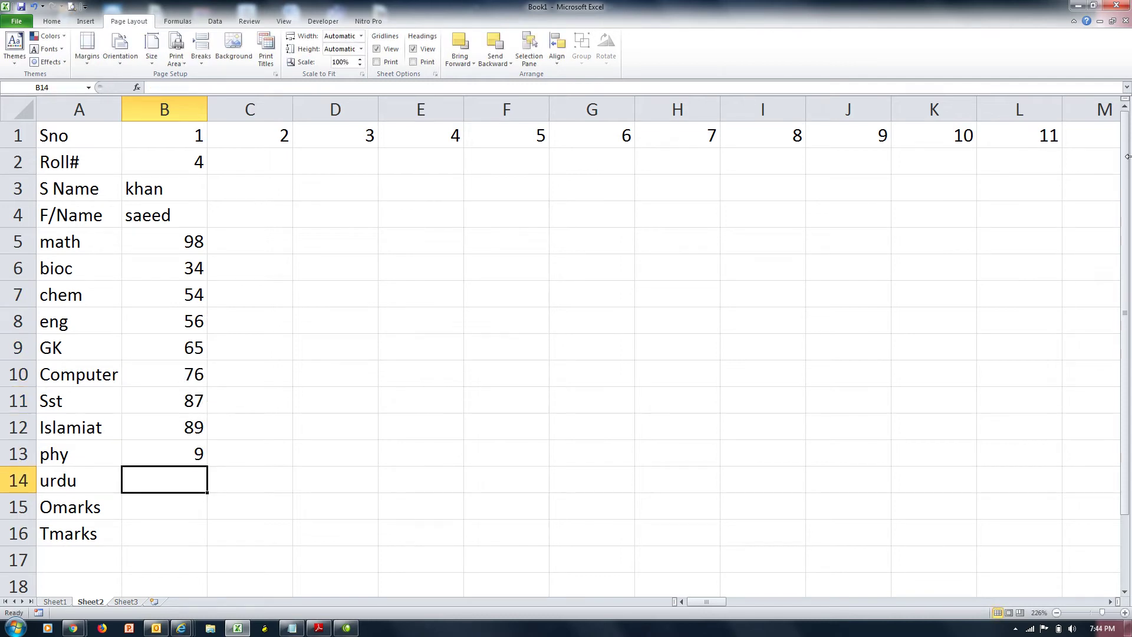
type("54")
key("Return")
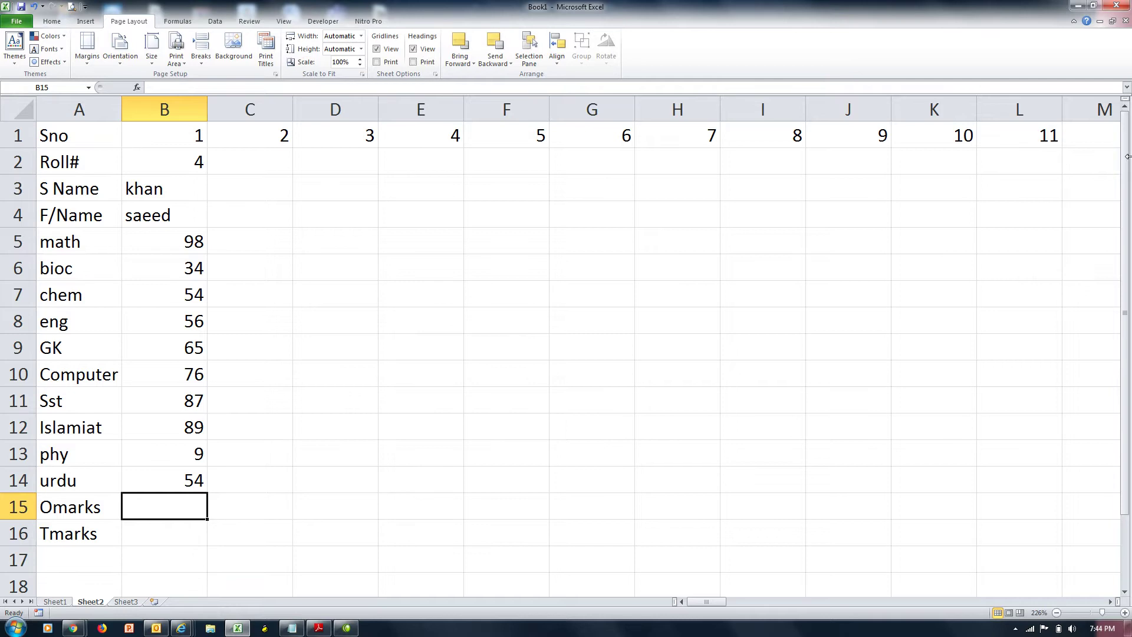
Sum the subject marks with AutoSum in cell B15 and enter 1000 as the Tmarks value in B16
key("alt+equal")
key("Return")
type("1000")
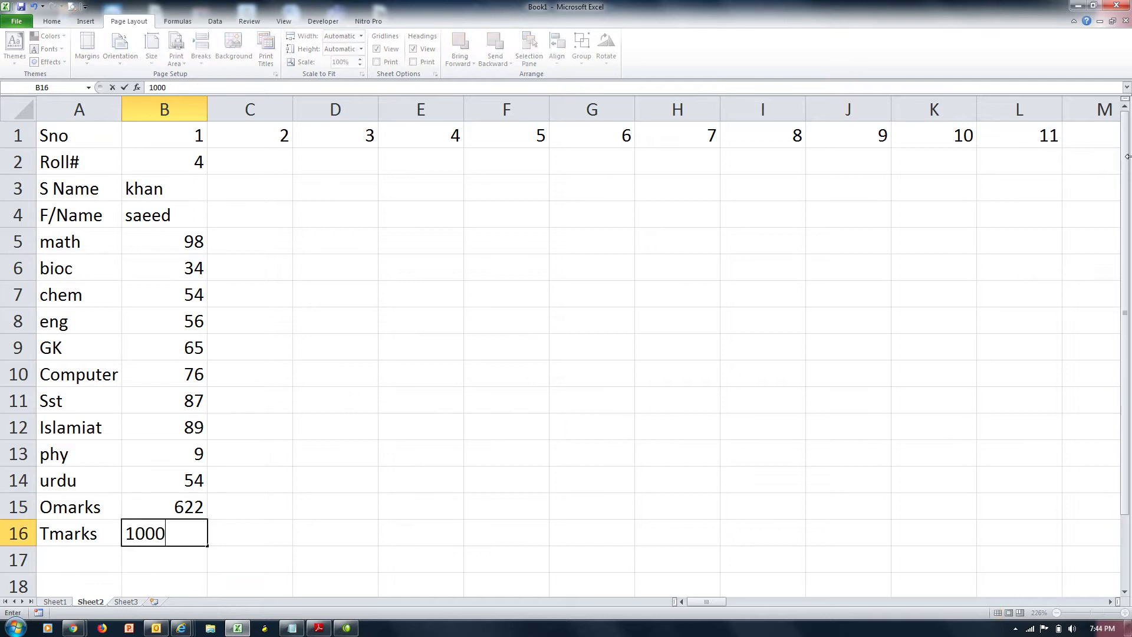
key("Return")
Fill the student data in B2:B16 across all numbered columns through column DW and return to column A
key("Up")
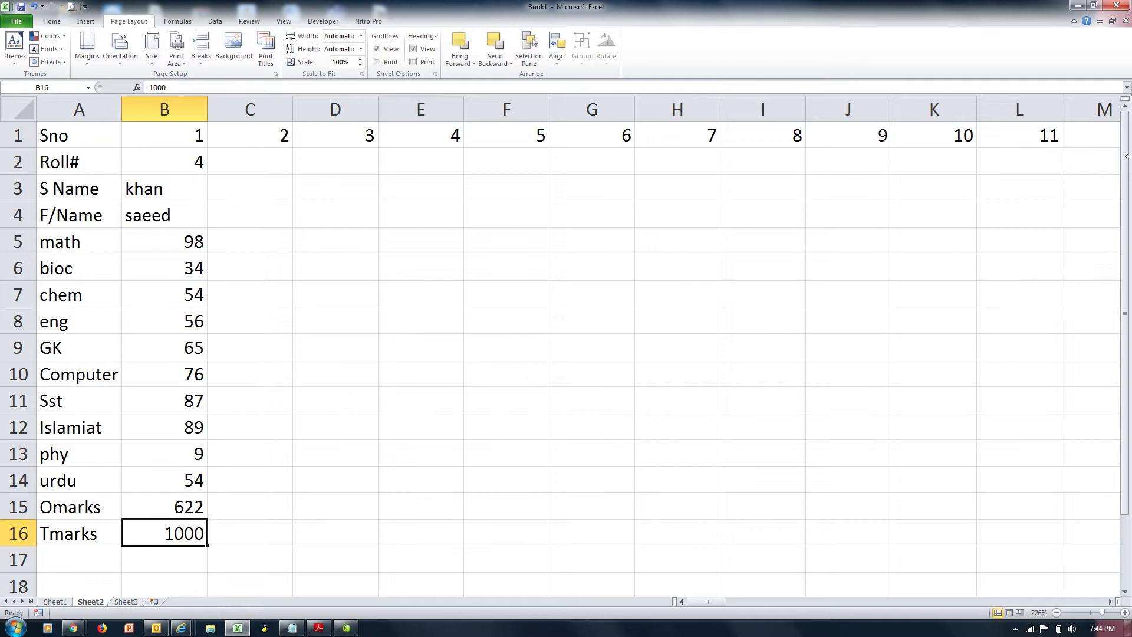
key("shift+Up")
key("shift+Up")
key("shift+Up")
key("shift+Up")
key("shift+Up")
key("shift+Up")
key("shift+Up")
key("shift+Up")
key("shift+Up")
key("shift+Up")
key("shift+Up")
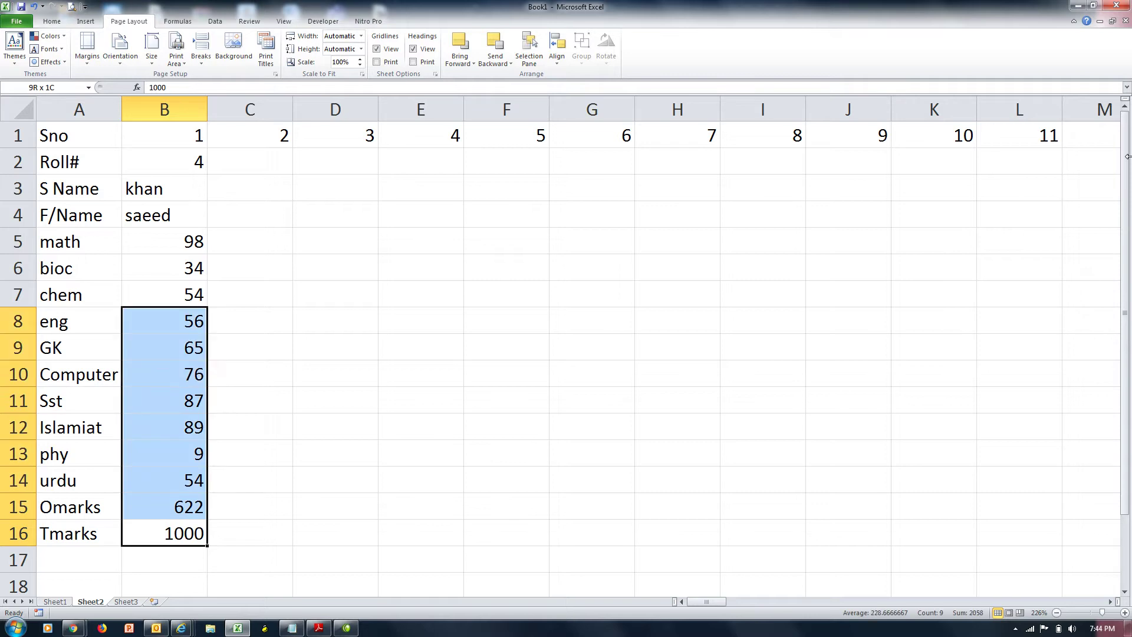
key("shift+Up")
key("shift+Up")
key("shift+Up")
key("shift+Right")
key("shift+Right")
key("shift+Right")
key("shift+Right")
key("shift+Right")
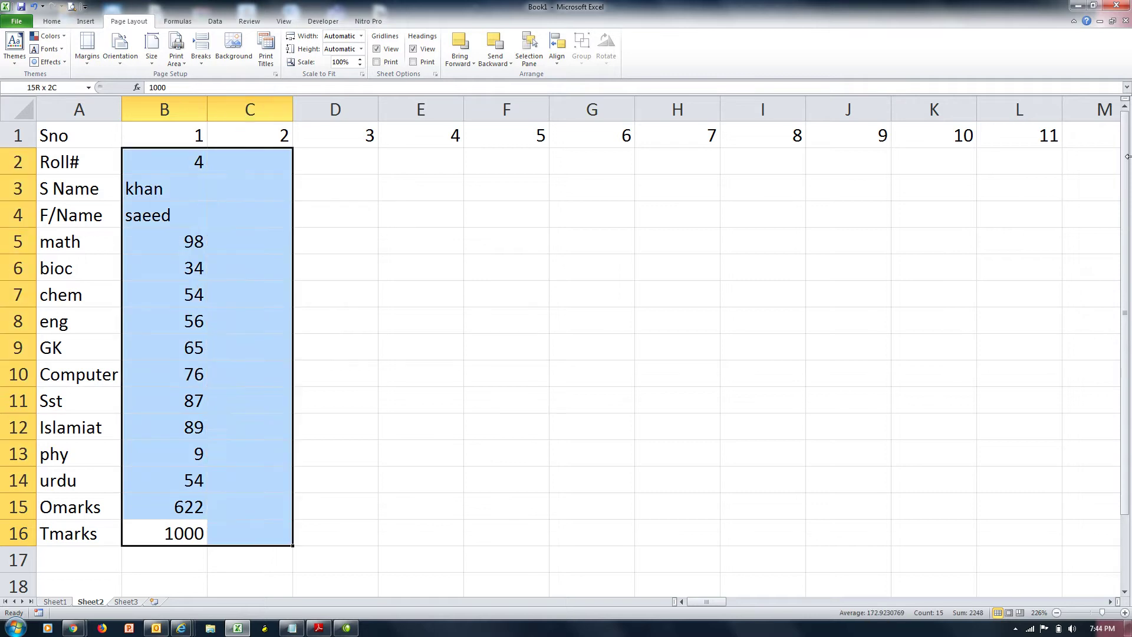
key("shift+Right")
key("shift+Right")
key("shift+Right")
key("shift+Right")
key("shift+Right")
key("shift+Right")
key("shift+Right")
key("shift+Right")
key("shift+Right")
key("shift+Right")
key("shift+Right")
key("shift+Right")
key("shift+Right")
key("shift+Right")
key("shift+Right")
key("shift+Right")
key("shift+Right")
key("shift+Right")
key("shift+Right")
key("shift+Right")
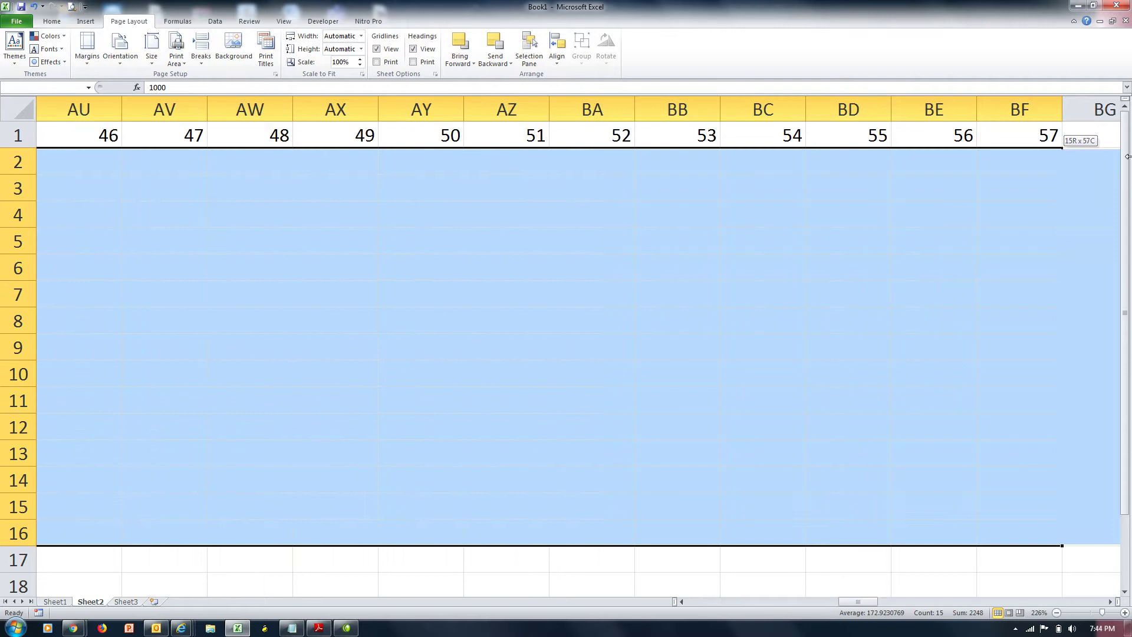
key("shift+Right")
key("shift+Right")
key("shift+Right")
key("shift+Right")
key("shift+Right")
key("shift+Right")
key("shift+Right")
key("shift+Right")
key("shift+Right")
key("shift+Right")
key("shift+Right")
key("shift+Right")
key("shift+Right")
key("shift+Right")
key("shift+Right")
key("shift+Right")
key("shift+Right")
key("shift+Right")
key("shift+Right")
key("shift+Right")
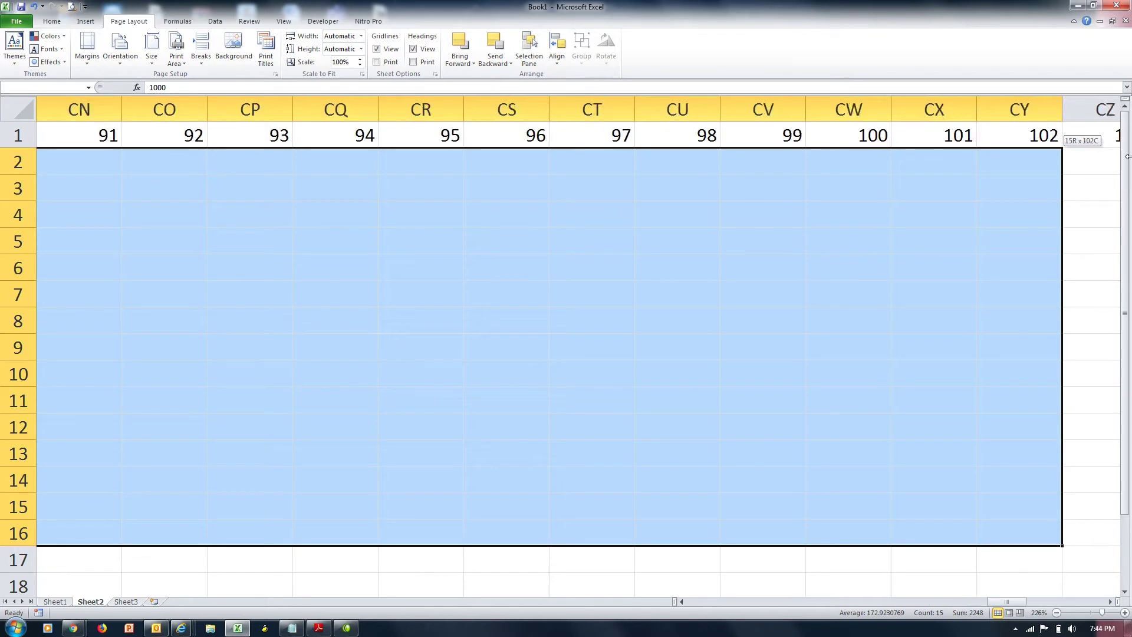
key("shift+Right")
key("shift+Right")
key("shift+Right")
key("shift+Right")
key("shift+Right")
key("shift+Right")
key("shift+Right")
key("shift+Right")
key("shift+Right")
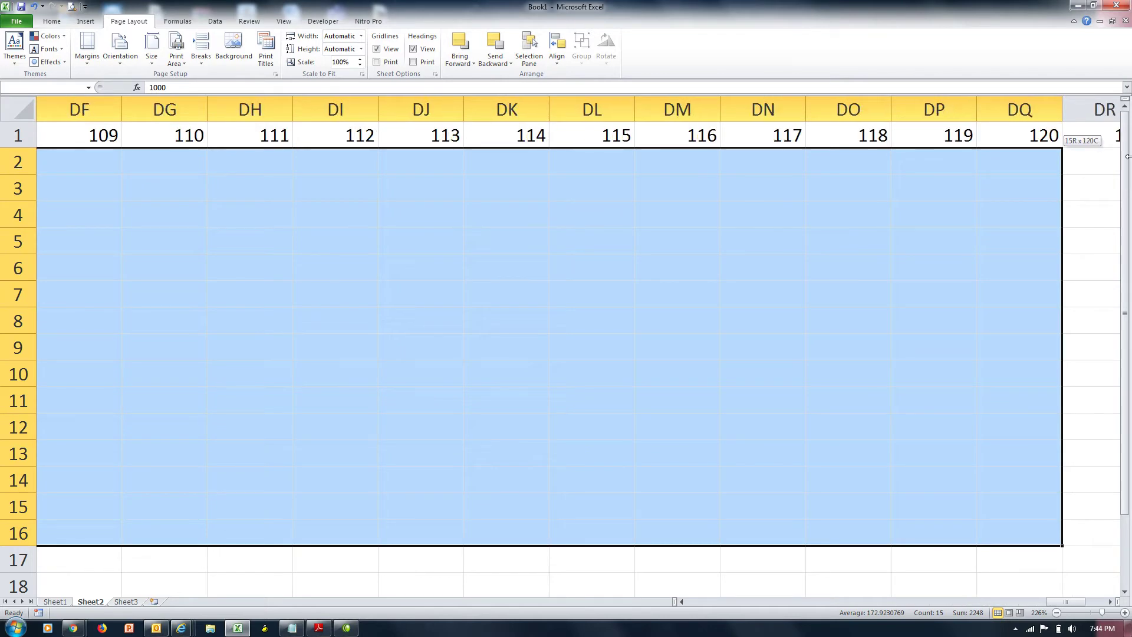
key("shift+Right")
key("shift+Right")
key("shift+Right")
key("shift+Right")
key("shift+Right")
key("shift+Right")
key("shift+Right")
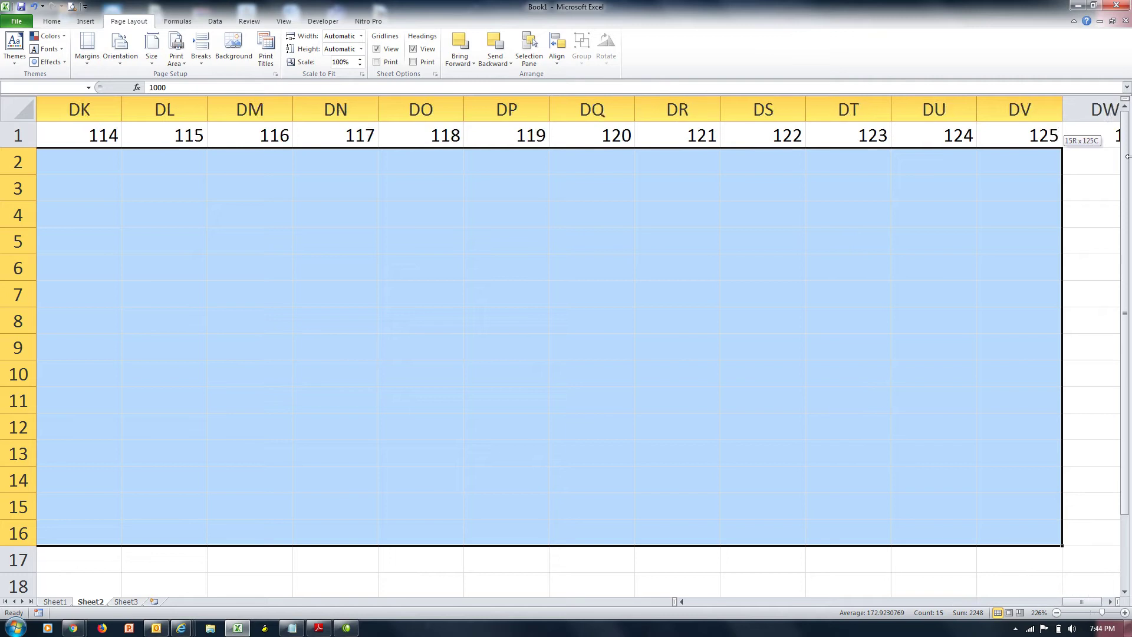
key("shift+Right")
key("shift+Left")
key("shift+Left")
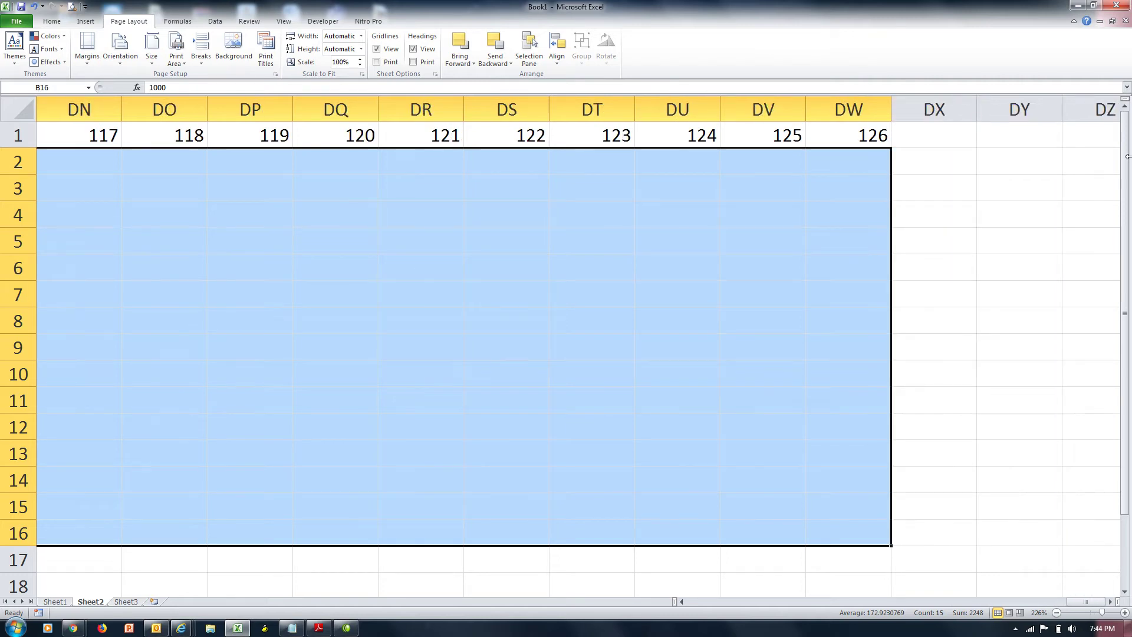
key("Home")
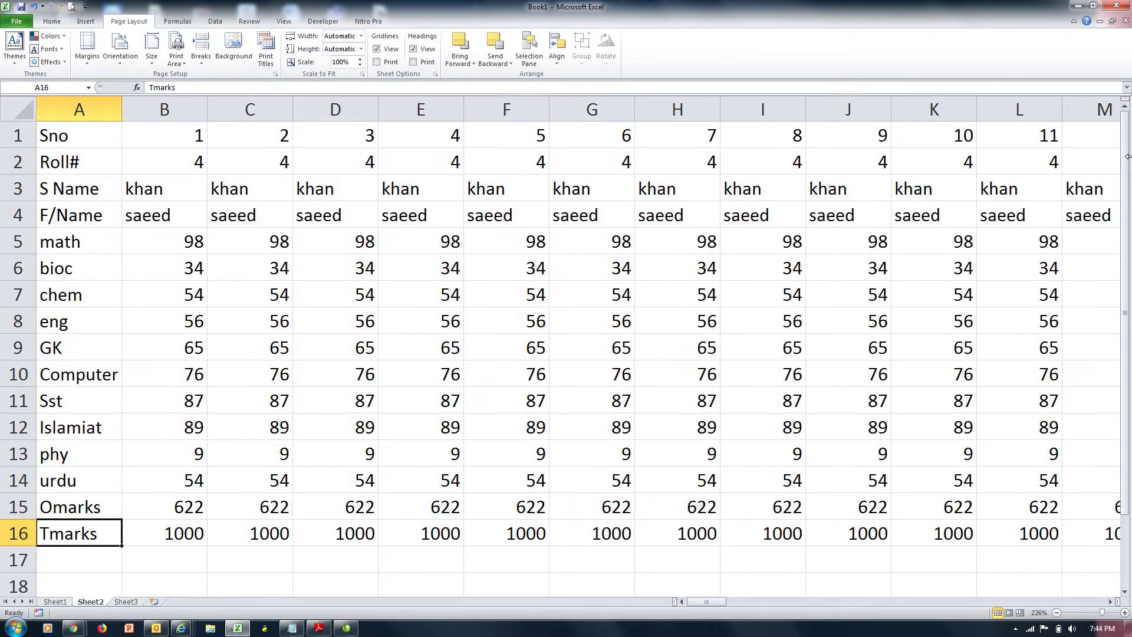
Format the label cells A1:A16 with a red fill and yellow font color
key("Up")
key("Up")
key("Down")
key("Down")
key("shift+Up")
key("shift+Up")
key("shift+Up")
key("shift+Up")
key("shift+Up")
key("shift+Up")
key("shift+Up")
key("shift+Up")
key("shift+Up")
key("shift+Up")
key("shift+Up")
key("shift+Up")
key("shift+Up")
key("shift+Up")
key("shift+Up")
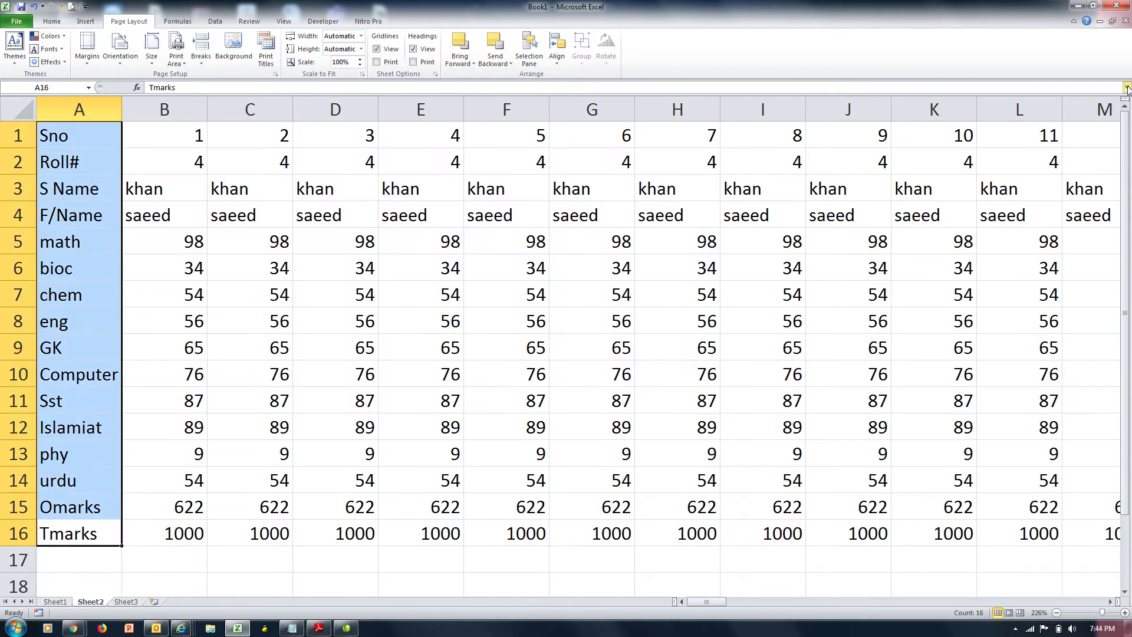
left_click(62, 21)
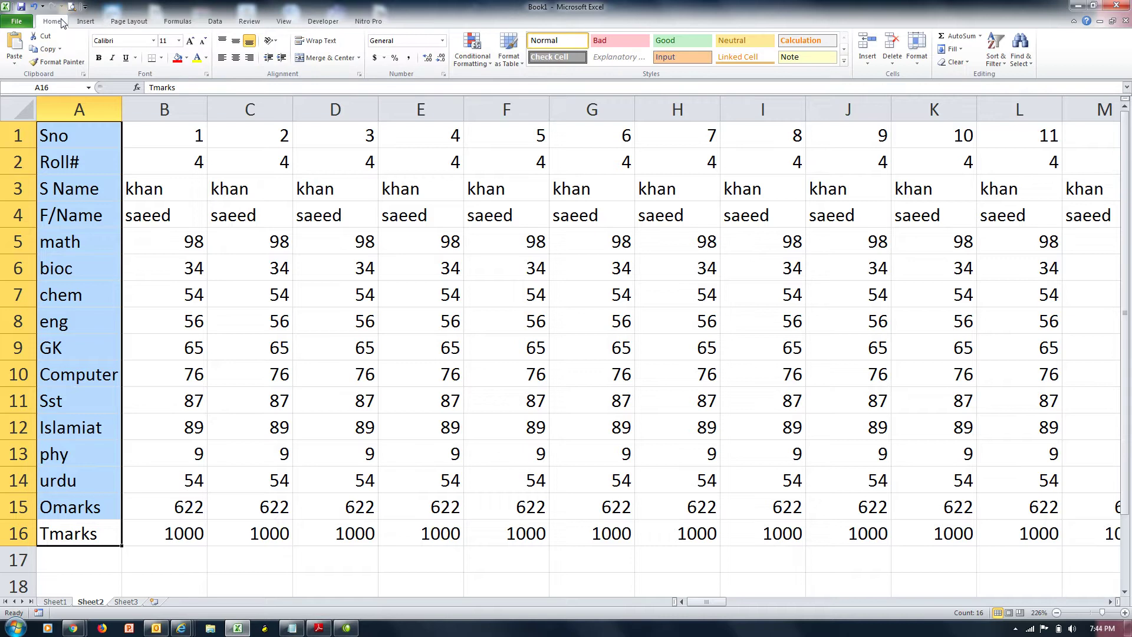
left_click(177, 57)
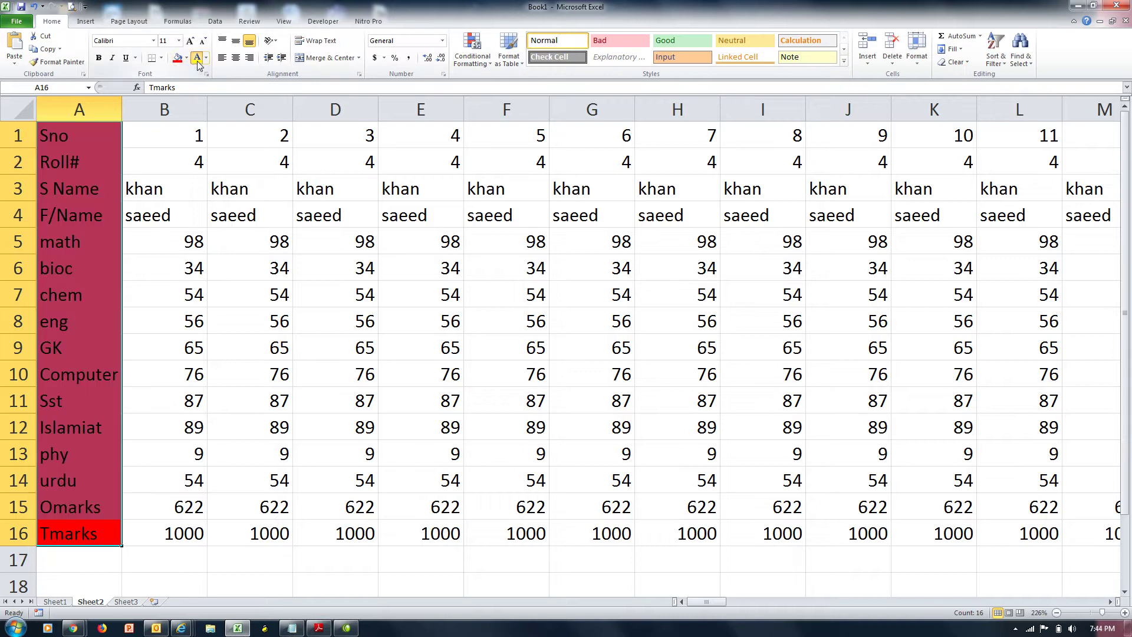
left_click(198, 63)
Preview Sheet2's printout and check whether the label column appears on the pages after the first
key("ctrl+p")
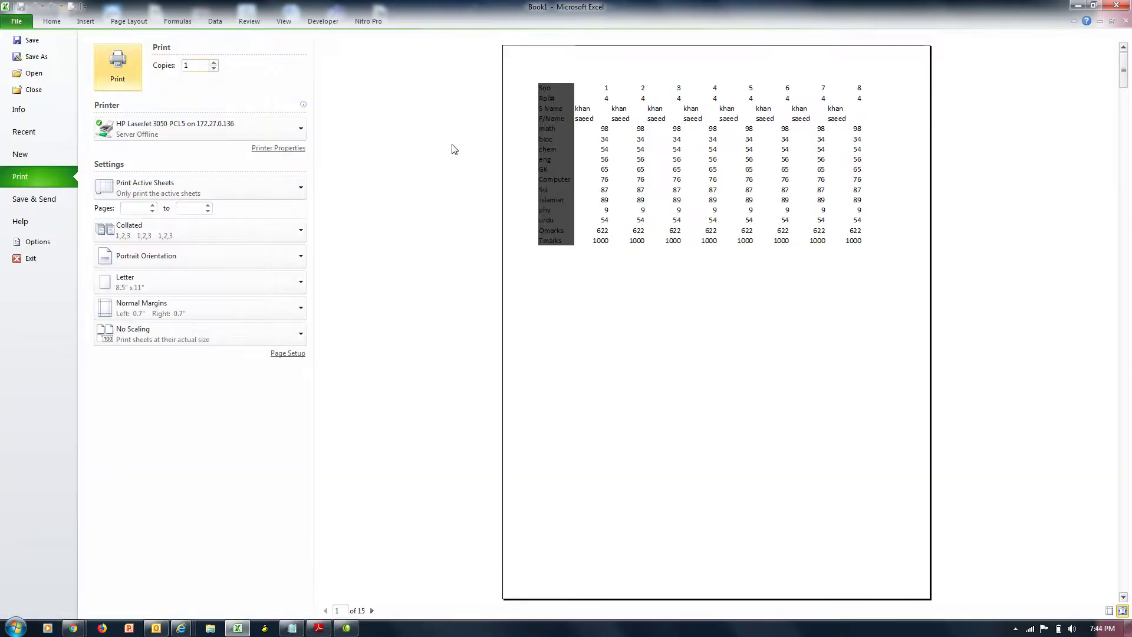
left_click(372, 611)
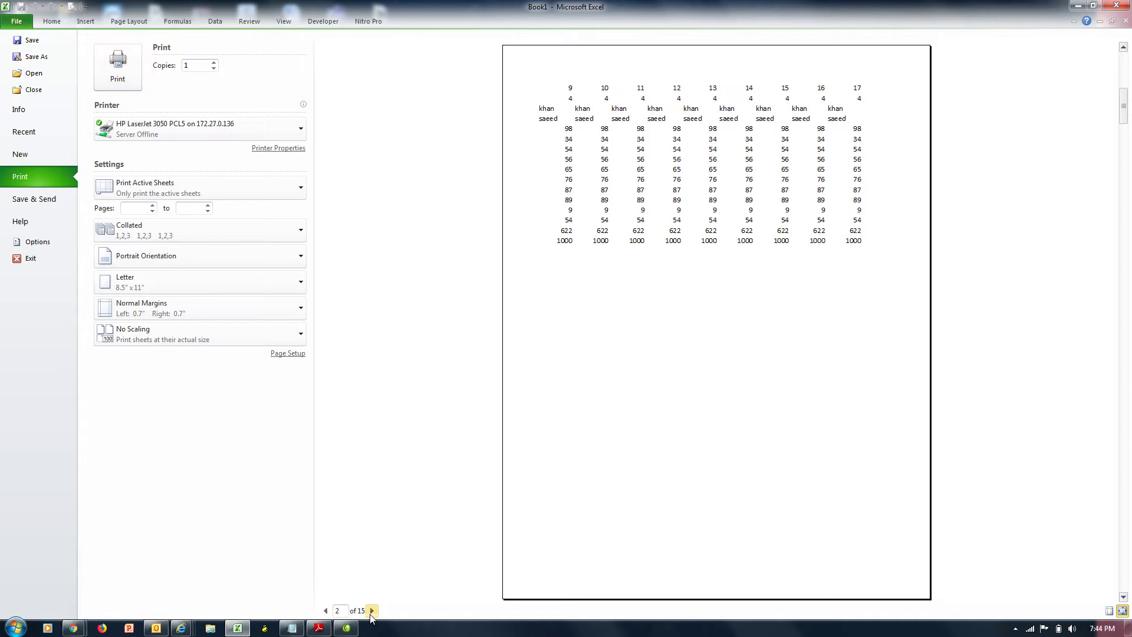
left_click(372, 611)
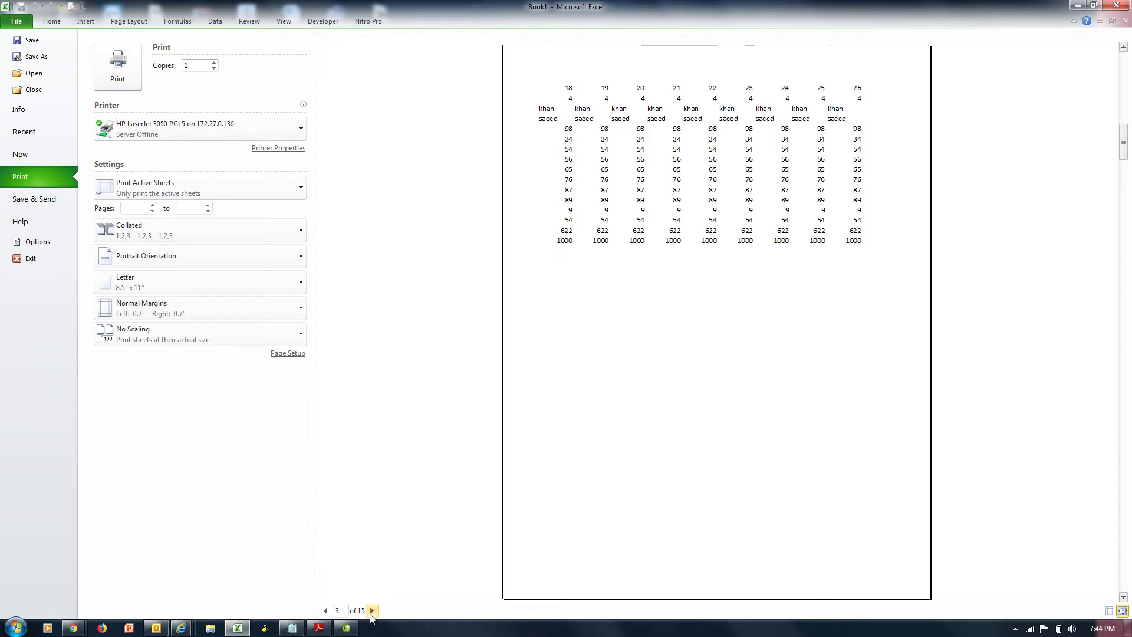
left_click(371, 611)
left_click(372, 611)
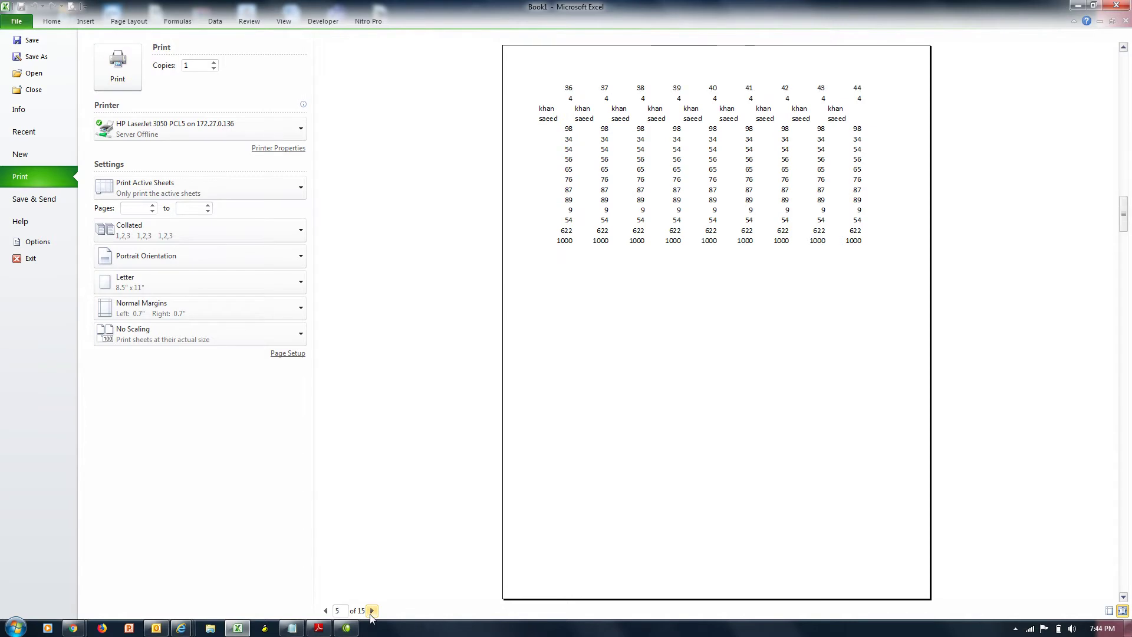
left_click(326, 611)
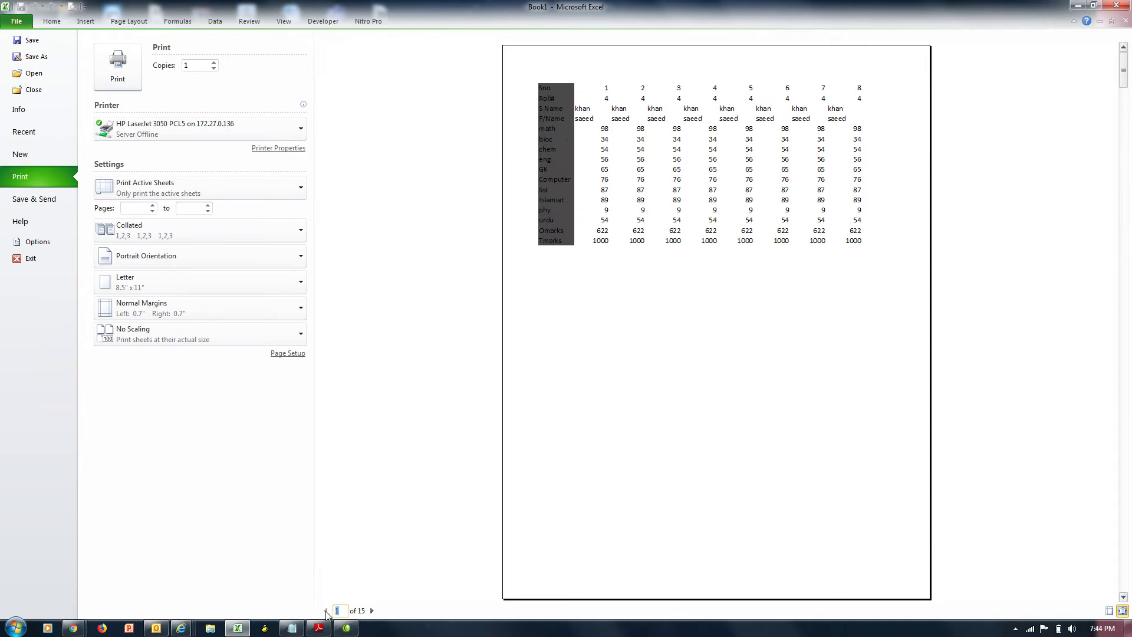
key("Escape")
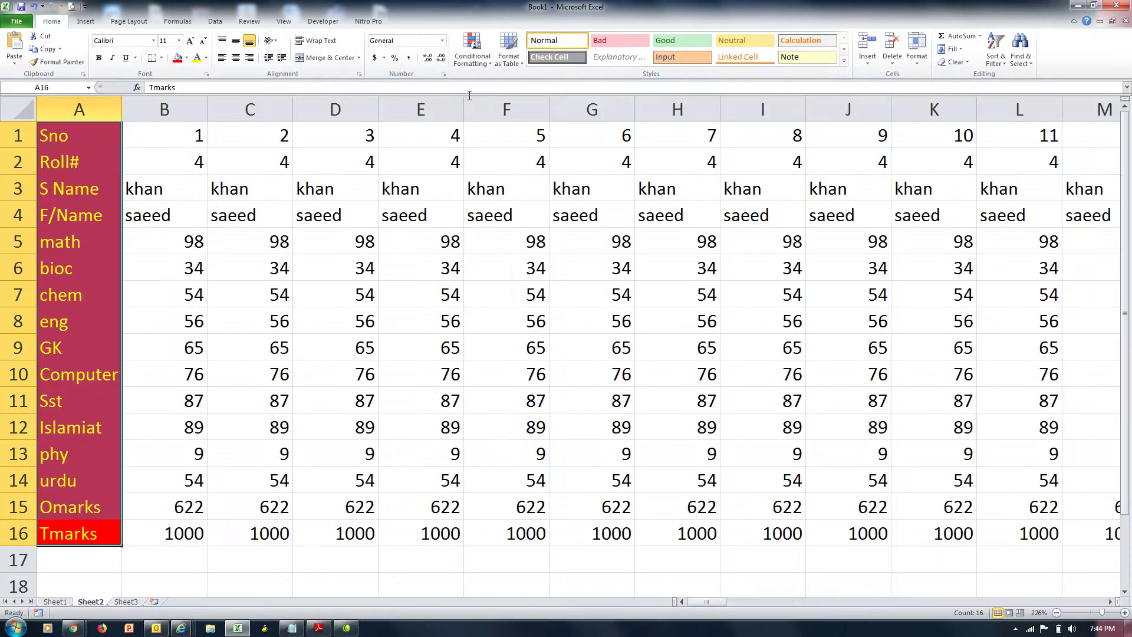
Set column A ($A:$A) as the column to repeat at left on Sheet2's printed pages
left_click(281, 260)
left_click(135, 21)
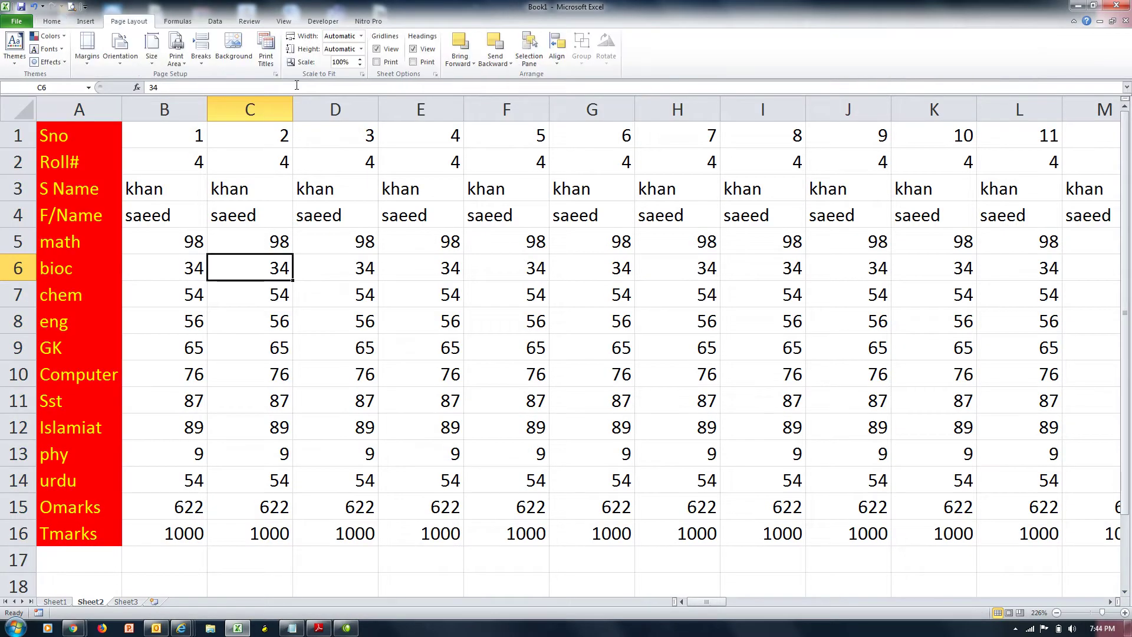
left_click(267, 56)
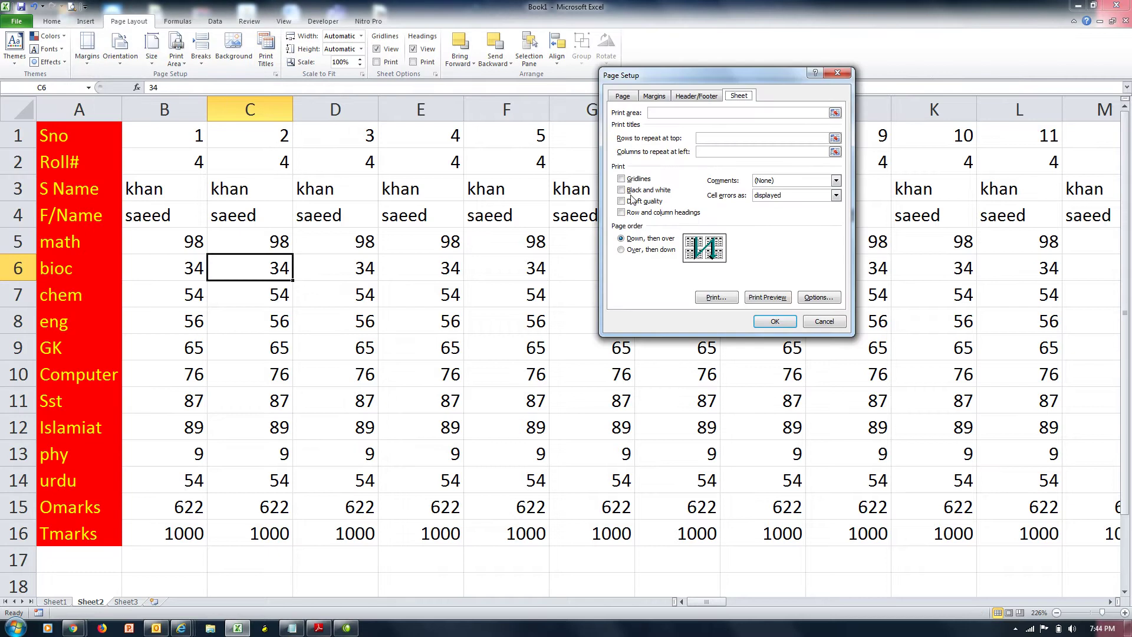
left_click(698, 153)
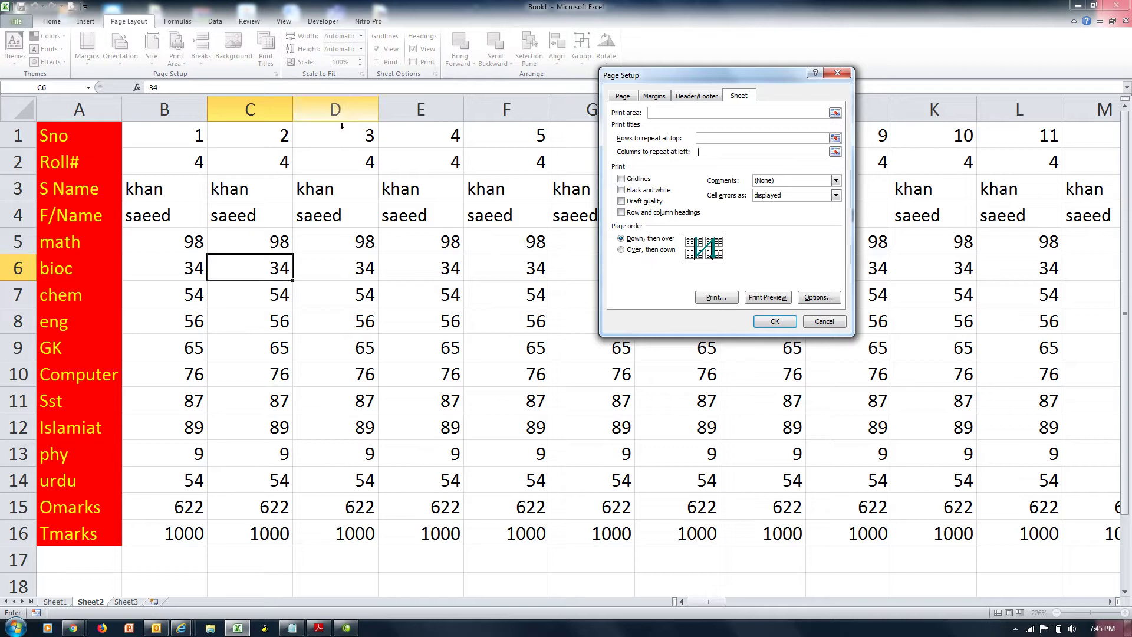
left_click(91, 102)
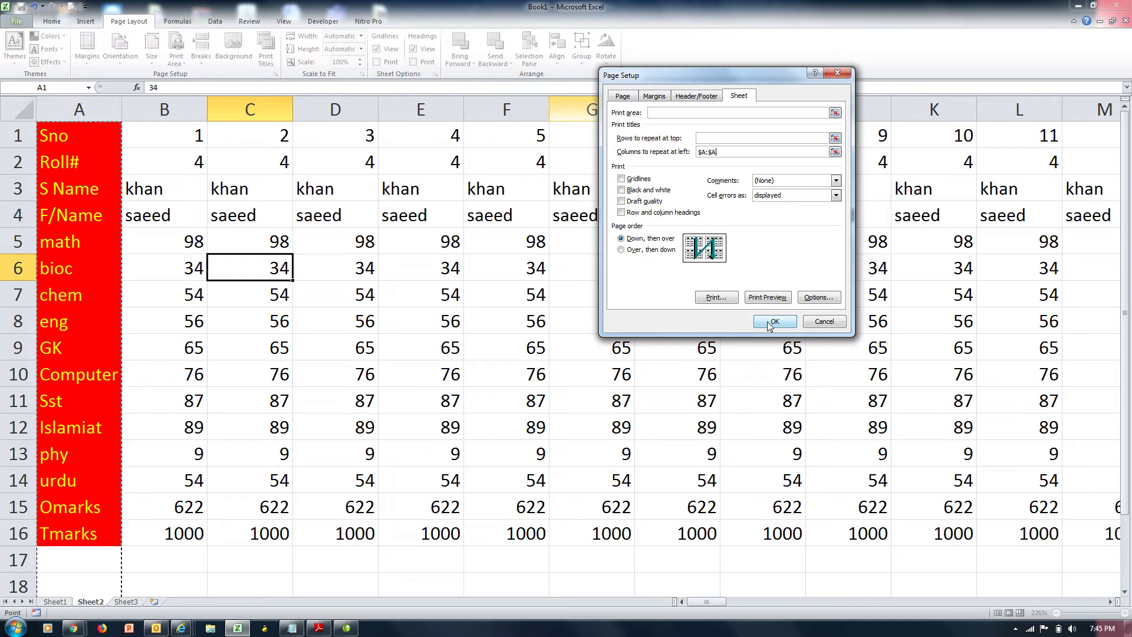
Preview the first three printed pages of Sheet2 to check the repeated label column, and return to the sheet
left_click(767, 298)
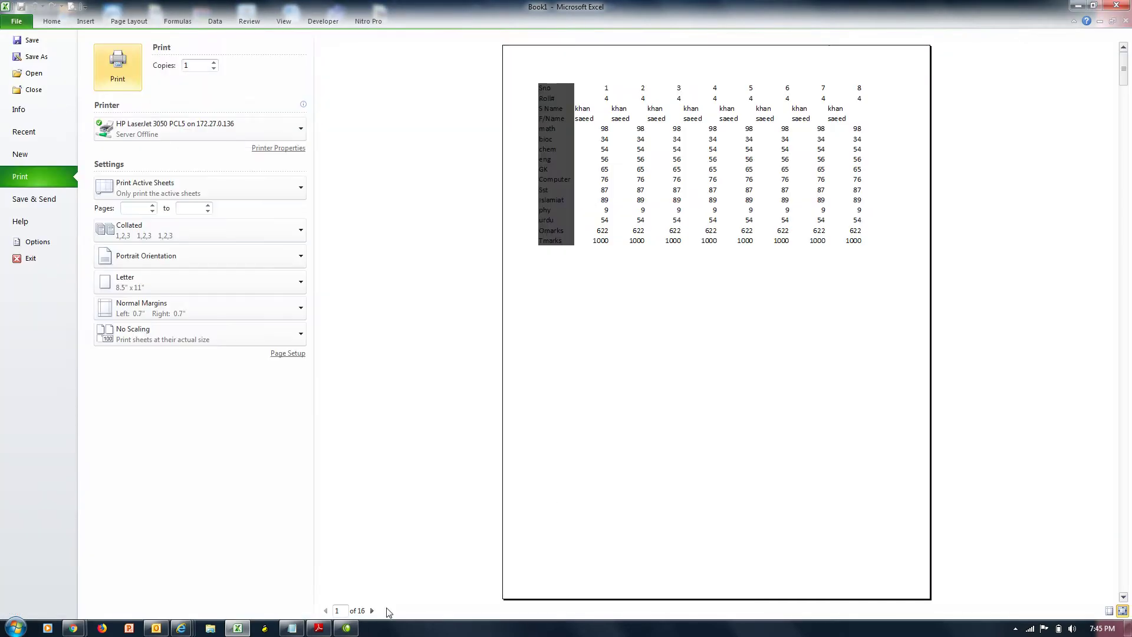
left_click(372, 611)
left_click(372, 612)
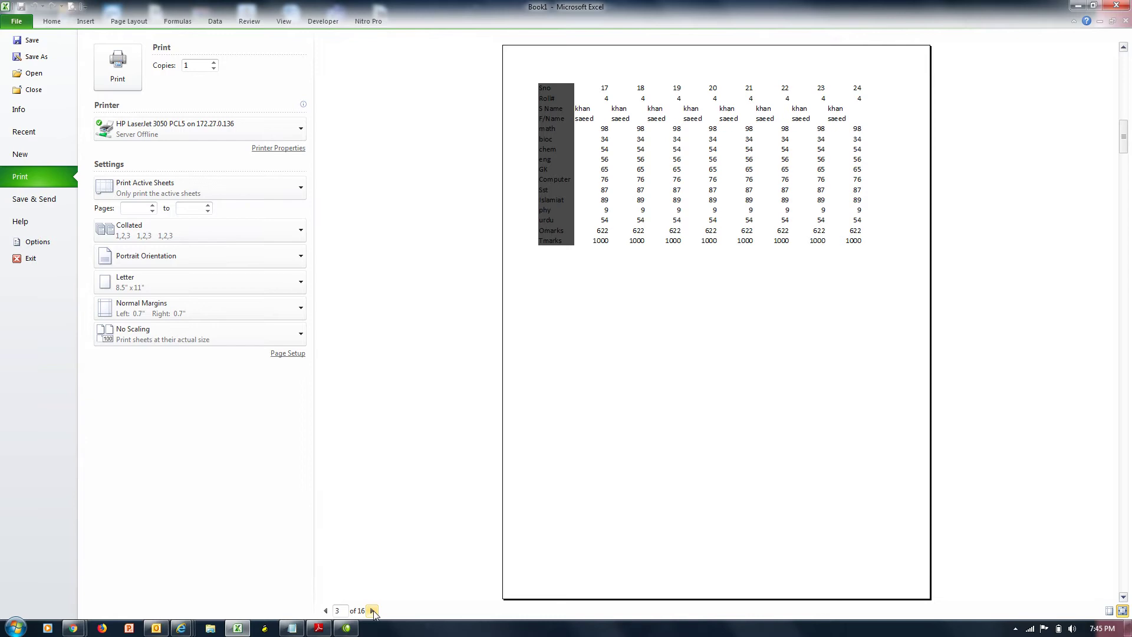
key("Escape")
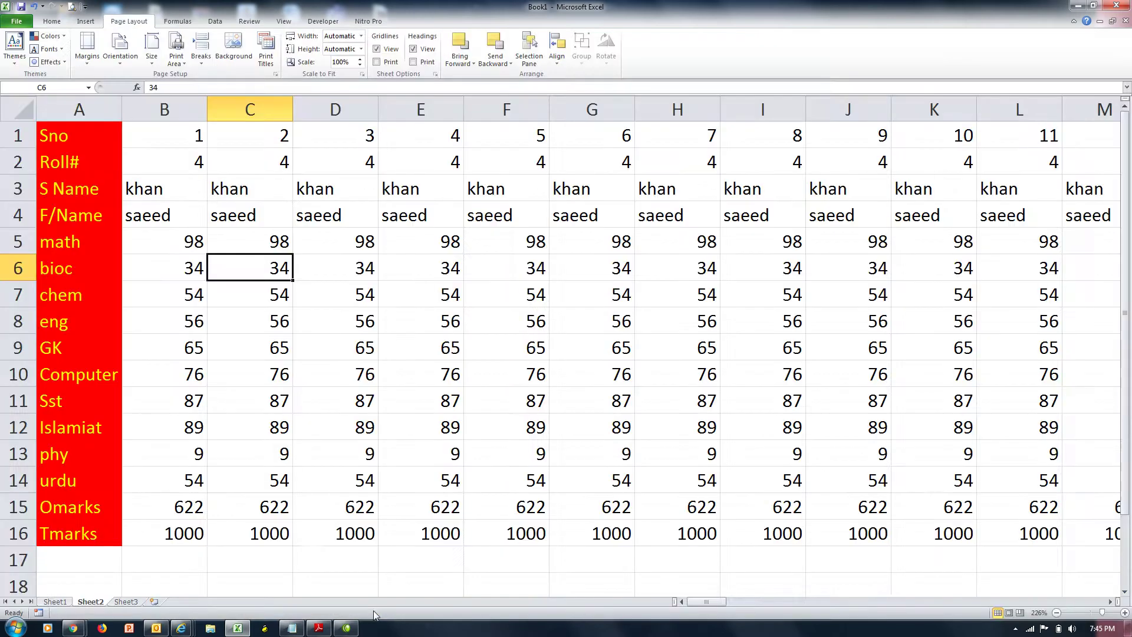
Switch to Sheet1 and turn on gridline printing in its page setup
left_click(55, 602)
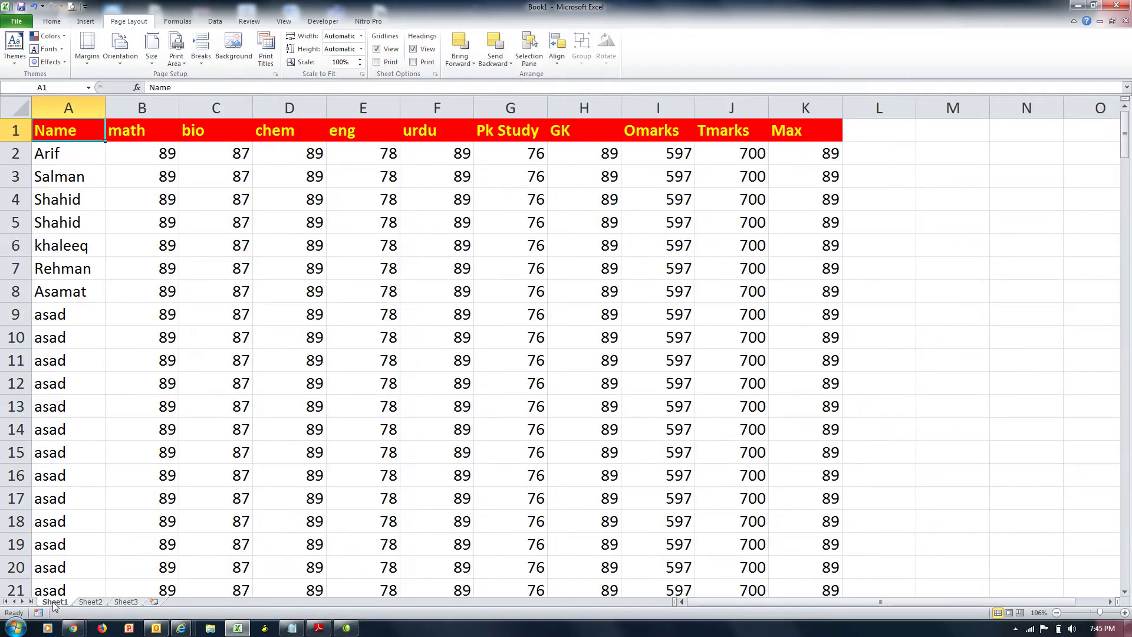
left_click(270, 57)
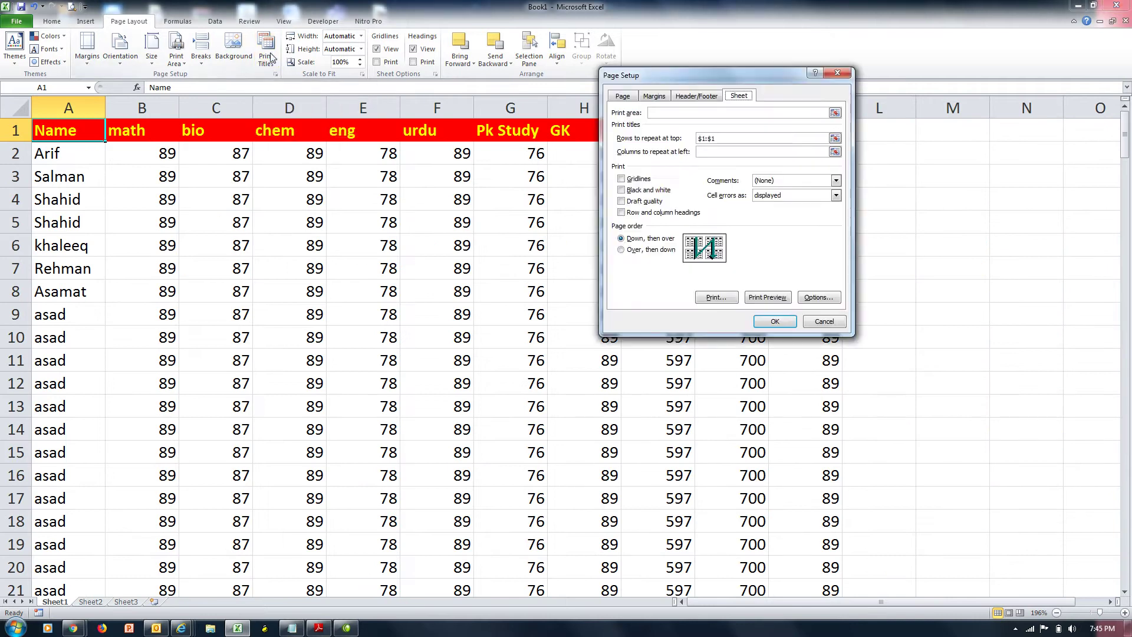
left_click(640, 179)
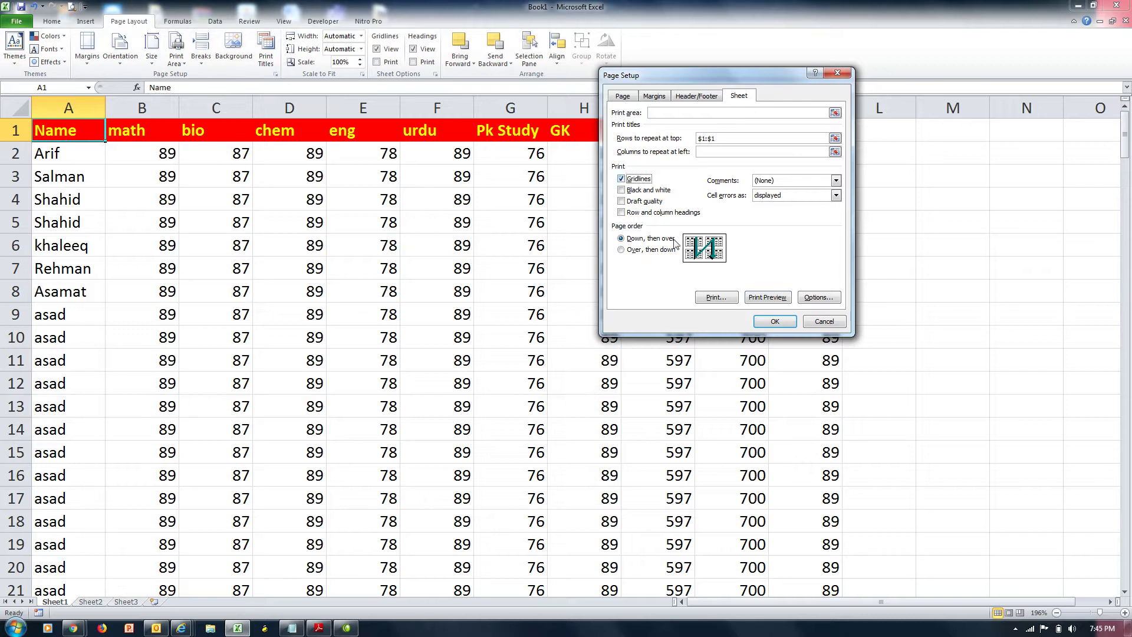
left_click(779, 322)
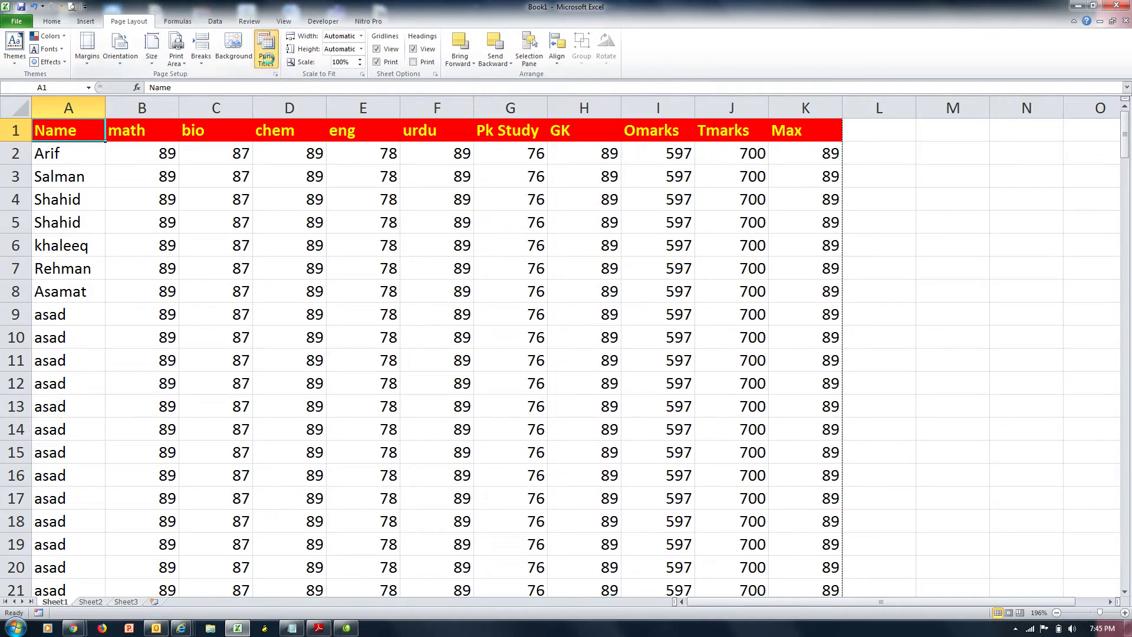
Turn off gridline printing in Sheet1's page setup
left_click(266, 56)
left_click(638, 180)
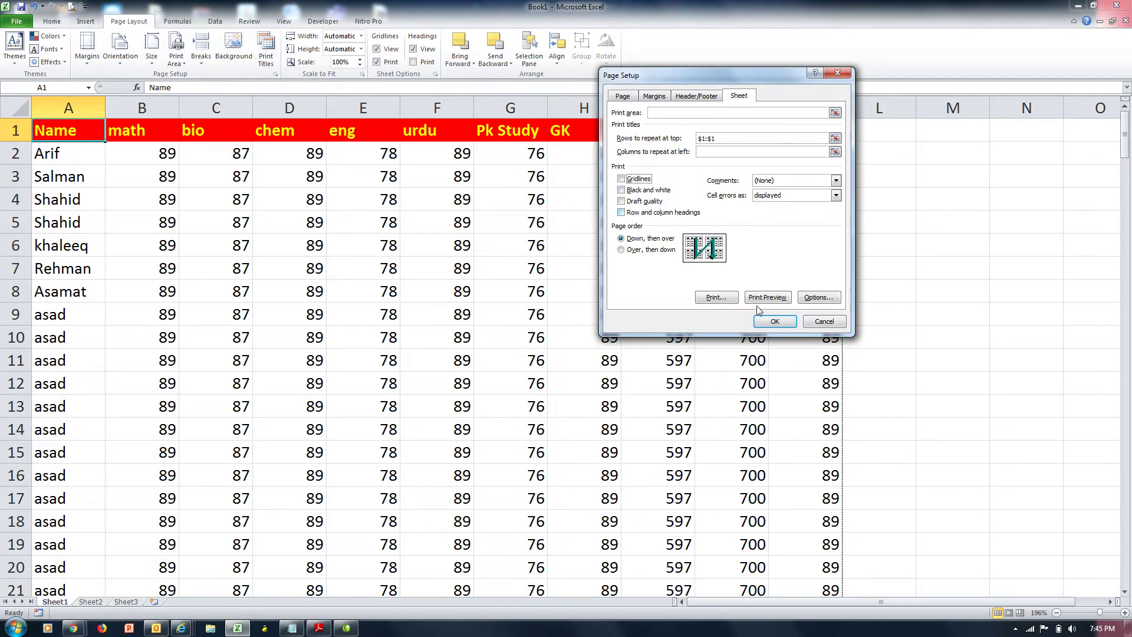
Apply the page setup with row 1 repeating at the top and gridlines unprinted, and check the print preview
left_click(775, 321)
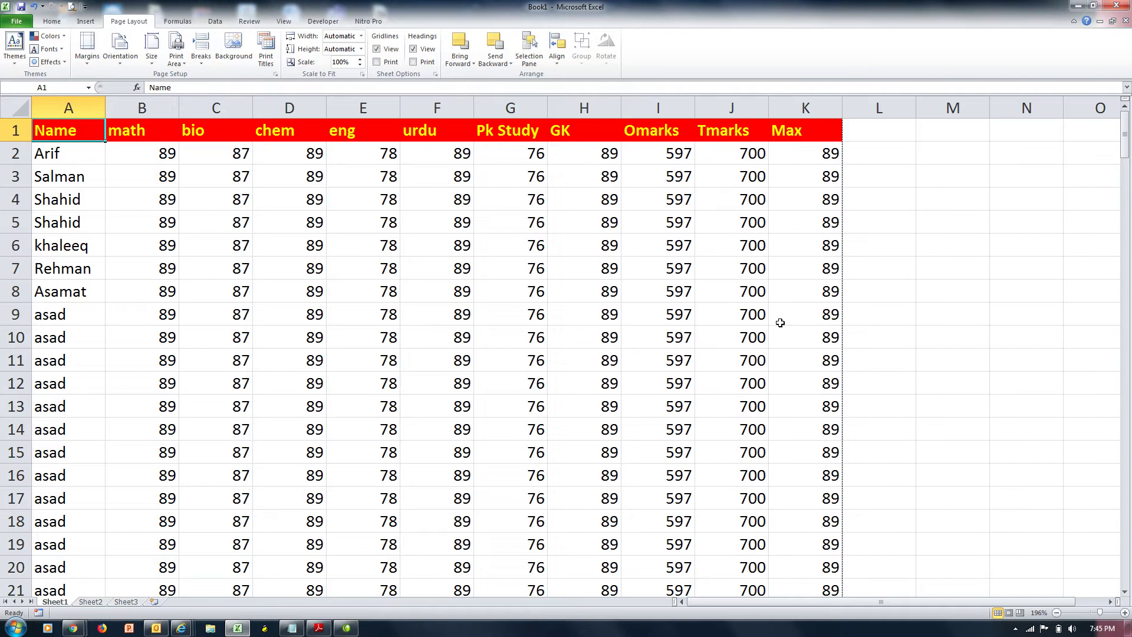
key("ctrl+p")
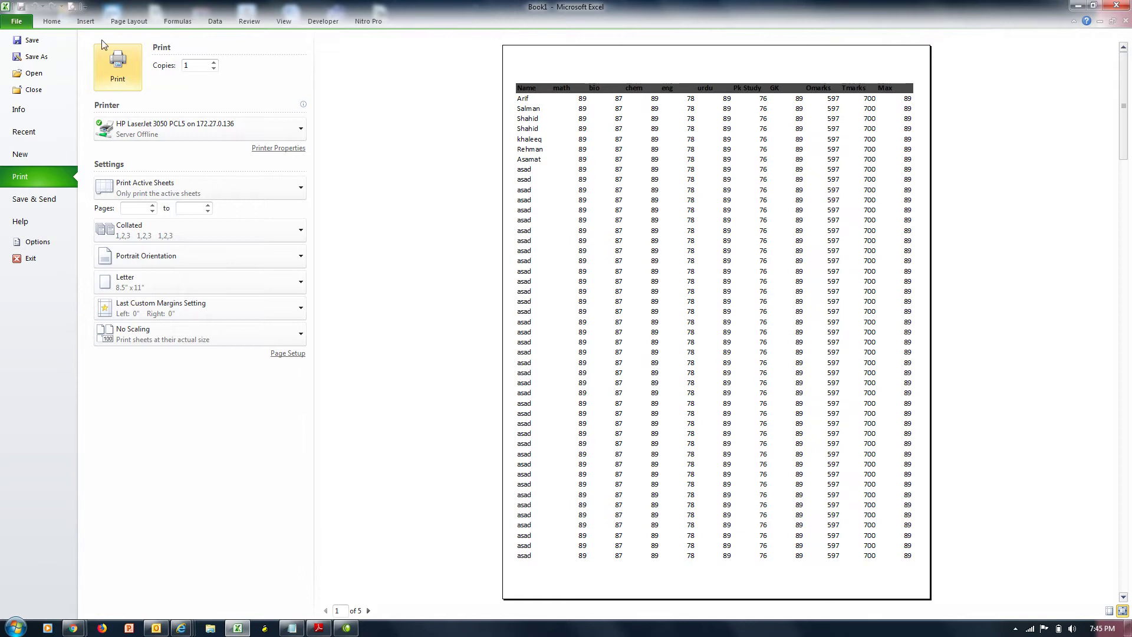
key("Escape")
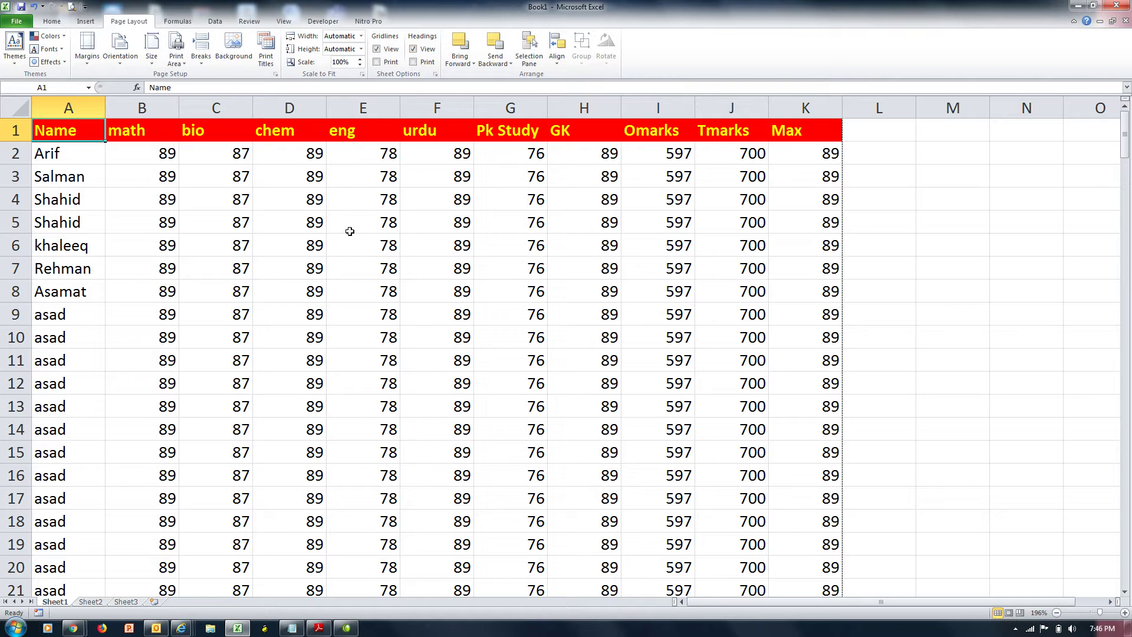
Turn on gridline printing in the sheet's page setup
left_click(376, 227)
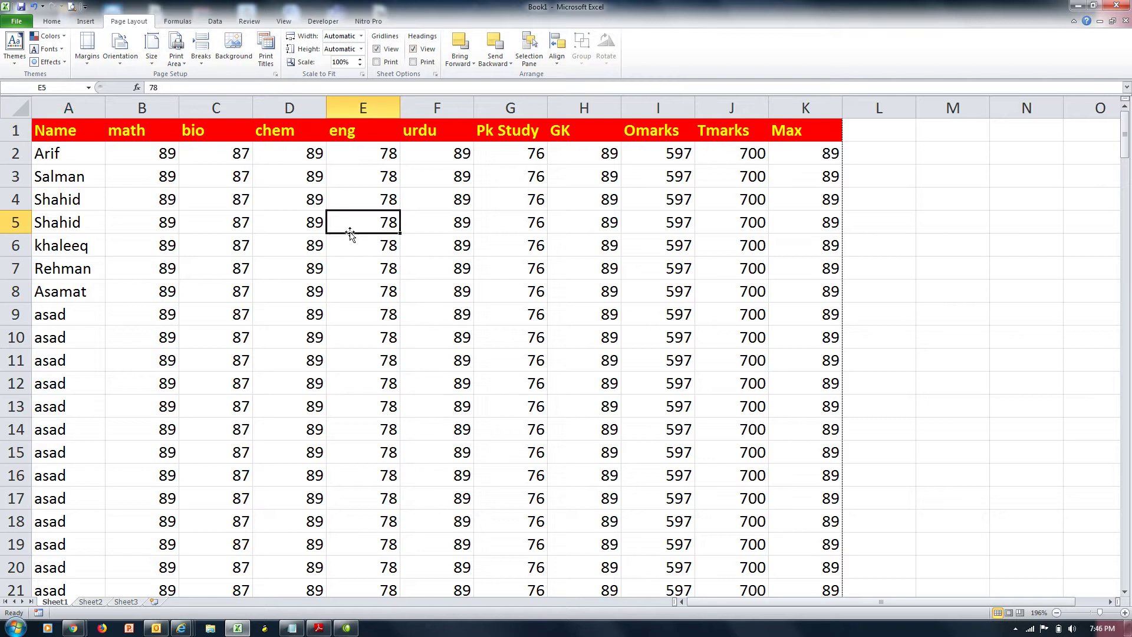
left_click(266, 59)
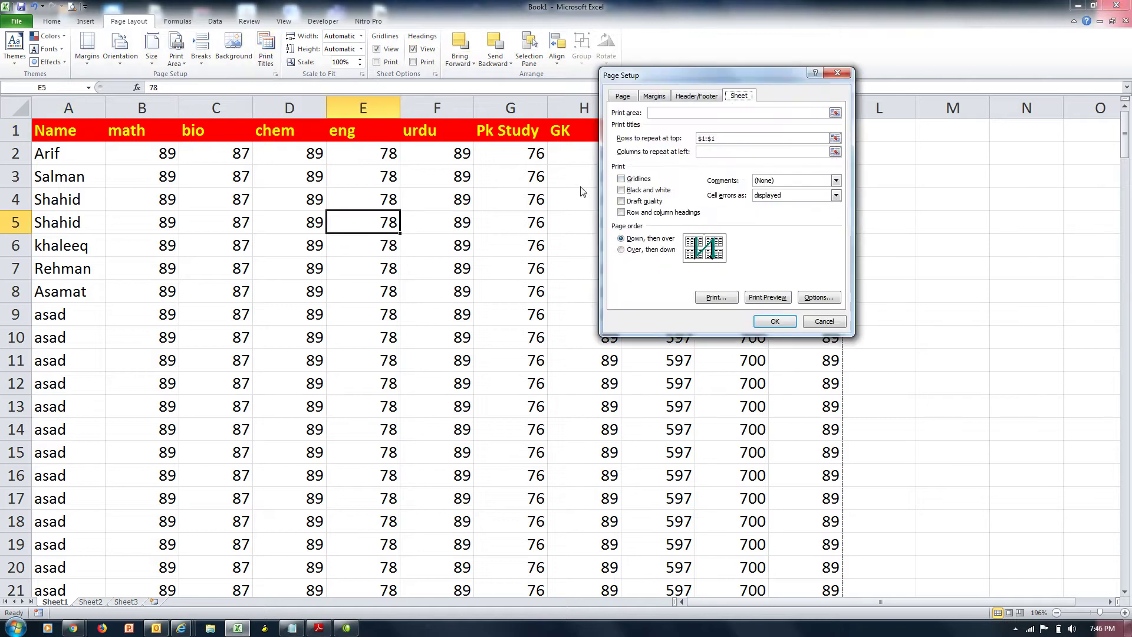
left_click(636, 180)
left_click(775, 322)
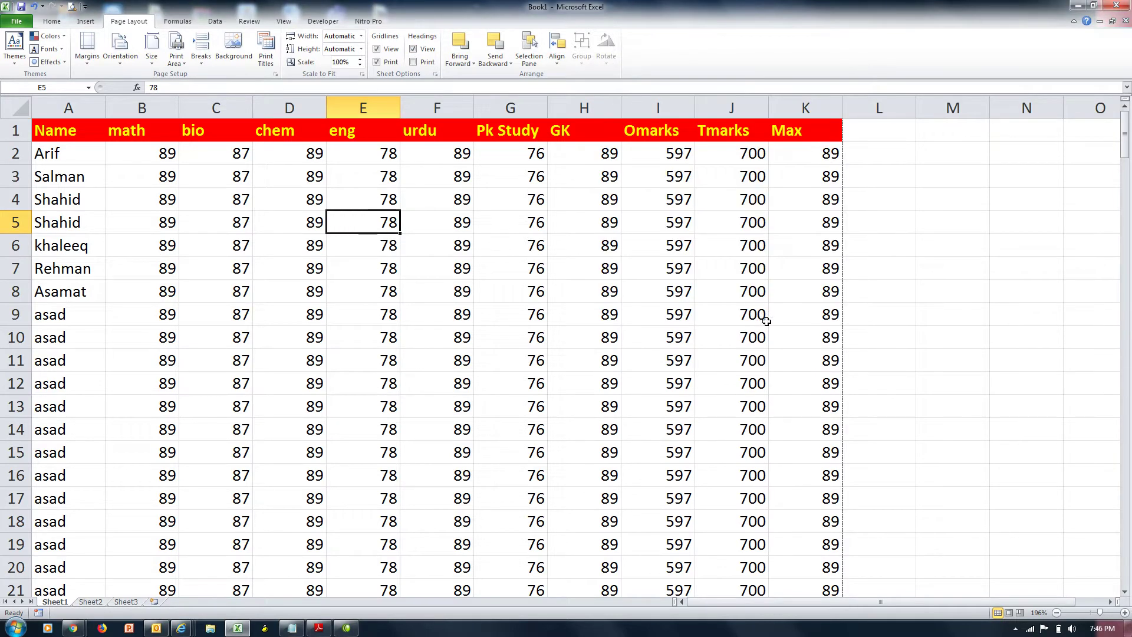
Look through the print preview from the first page to page 5 to check the gridlines and repeated header row
key("ctrl+p")
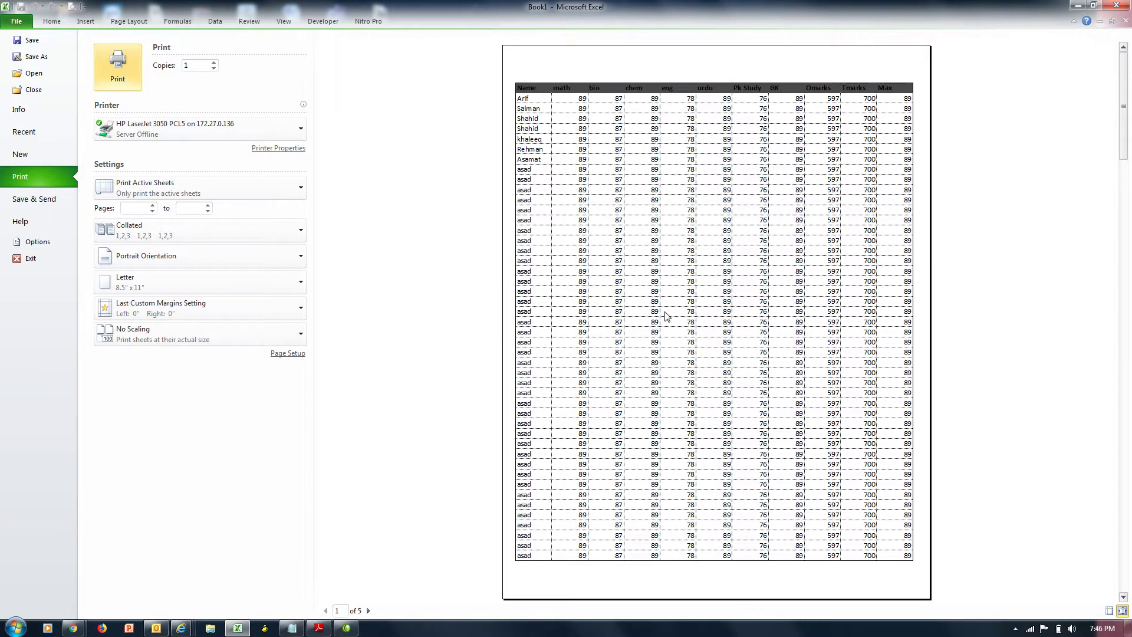
left_click(369, 611)
left_click(368, 611)
left_click(369, 611)
left_click(369, 611)
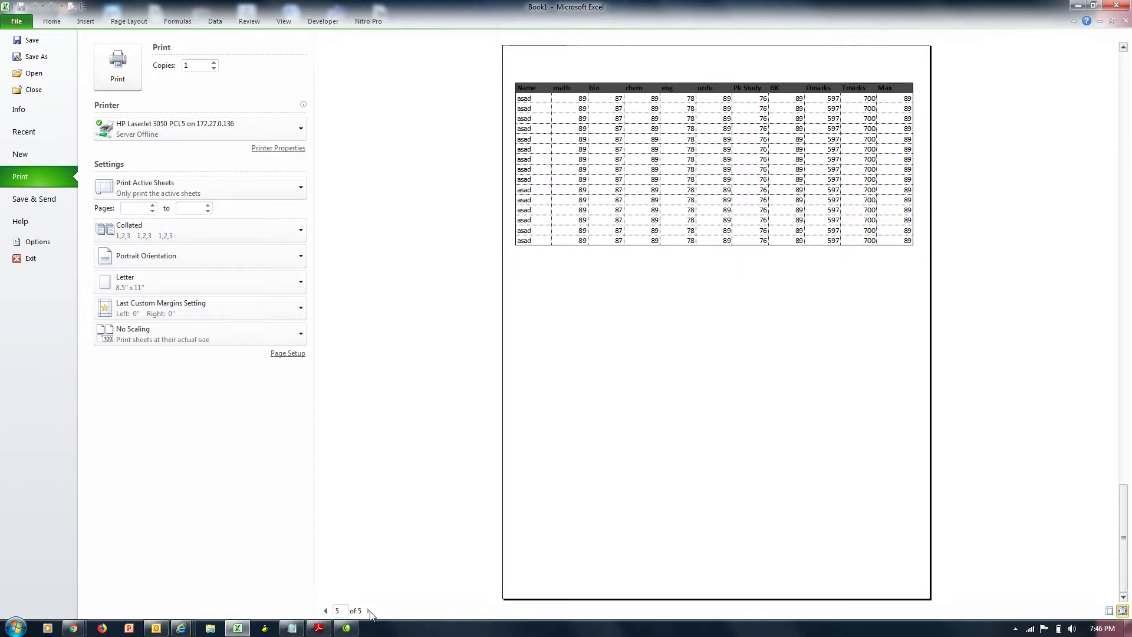
key("Escape")
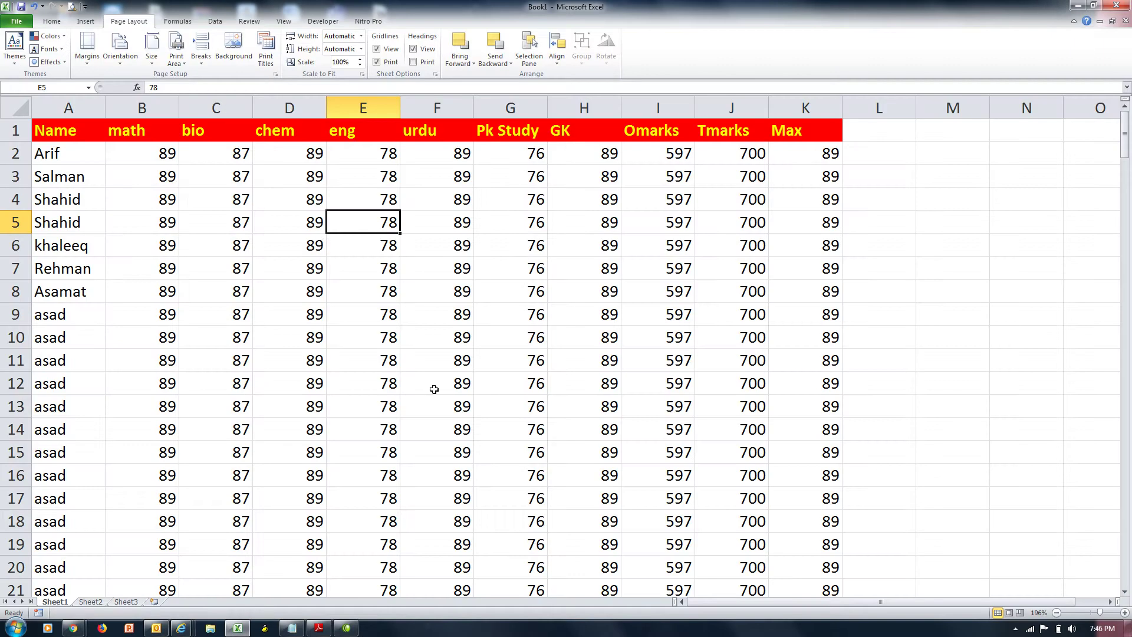
Turn gridline printing back off in the sheet's page setup
left_click(266, 50)
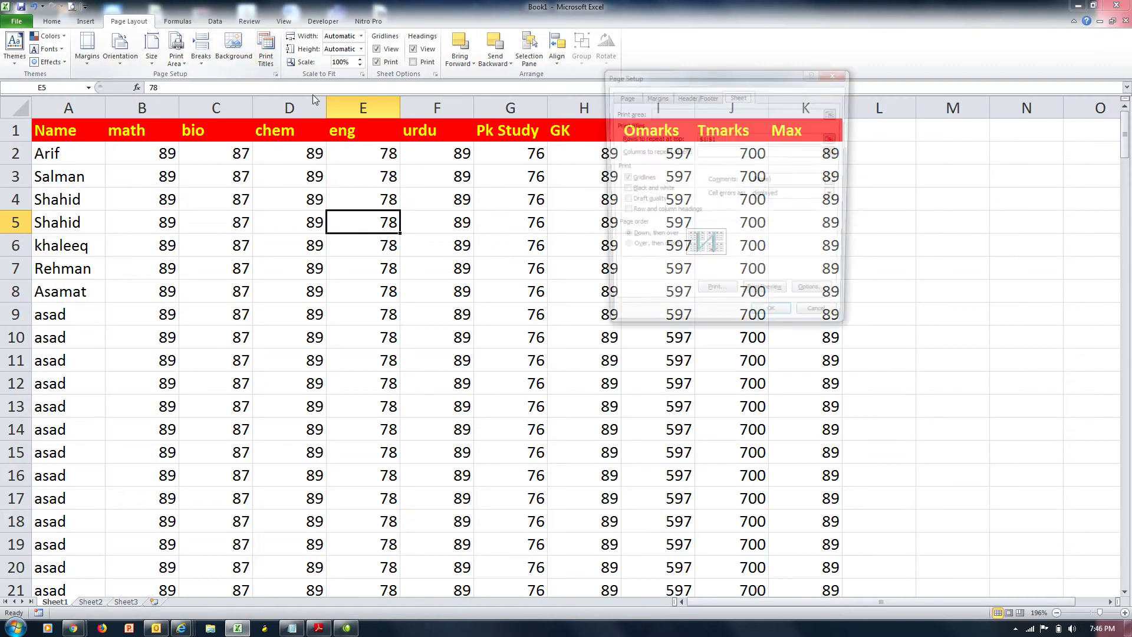
left_click(649, 179)
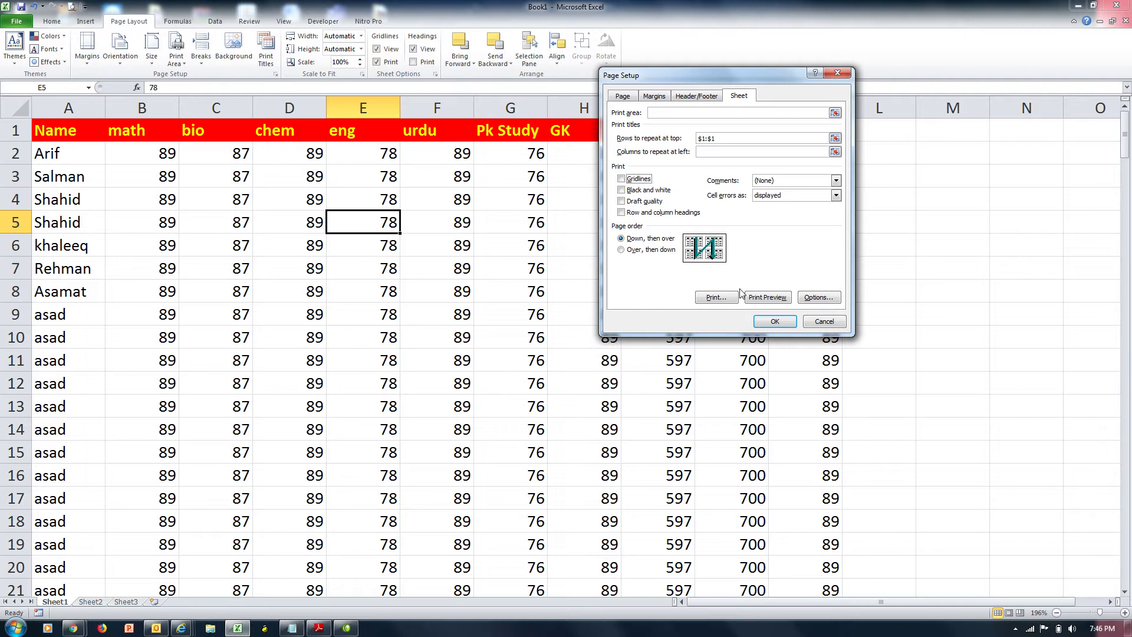
left_click(775, 321)
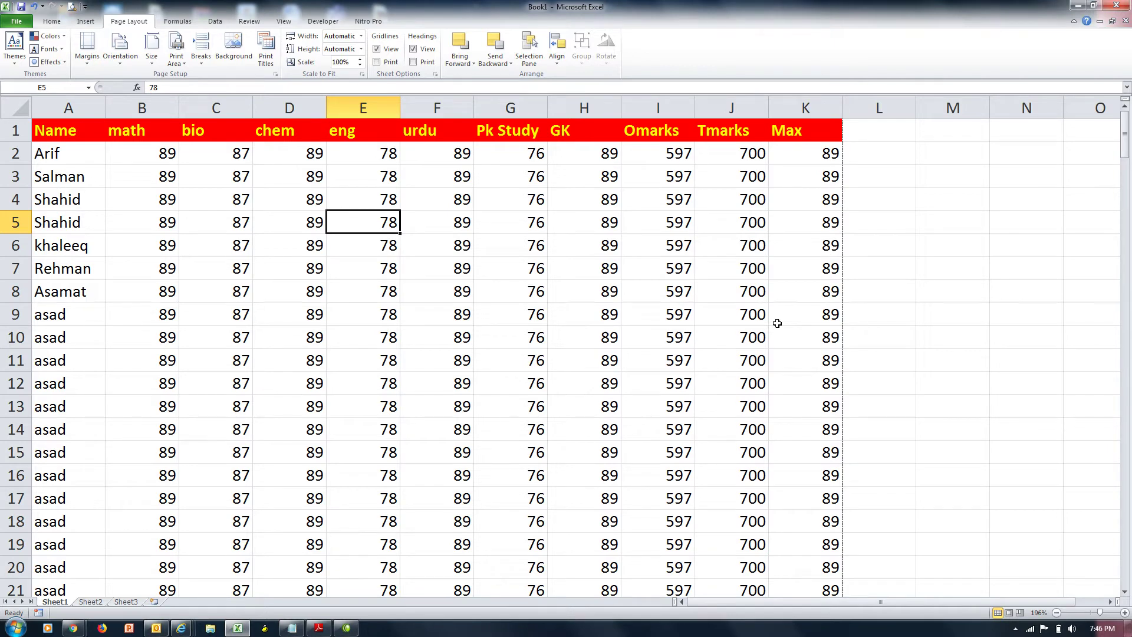
Turn on black and white printing in the page setup and check the header row in print preview
left_click(266, 59)
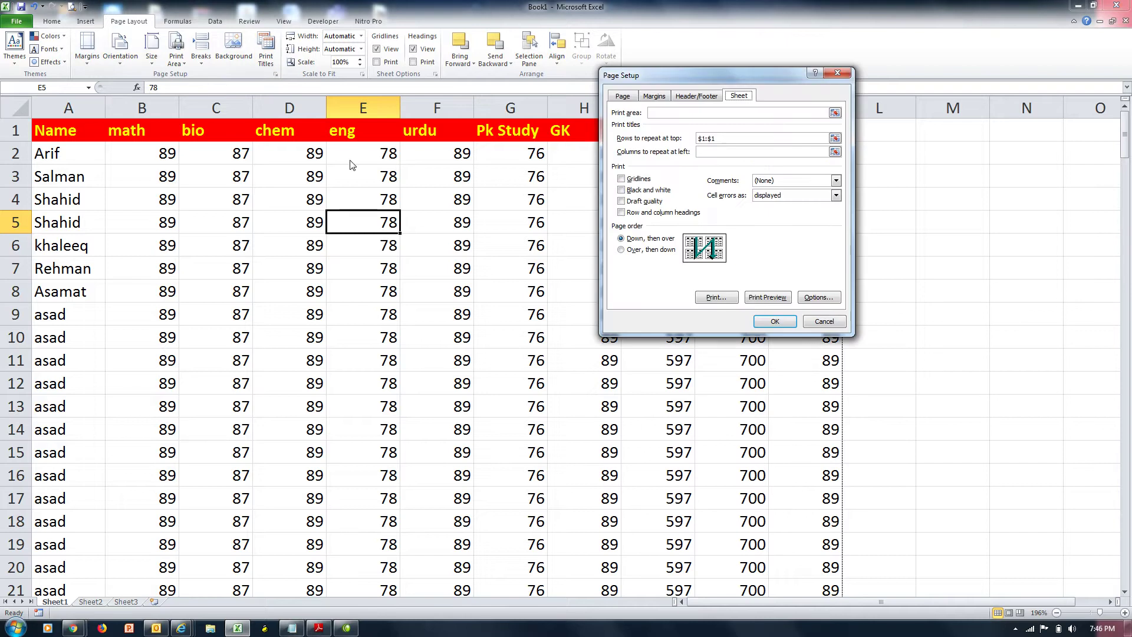
left_click(648, 190)
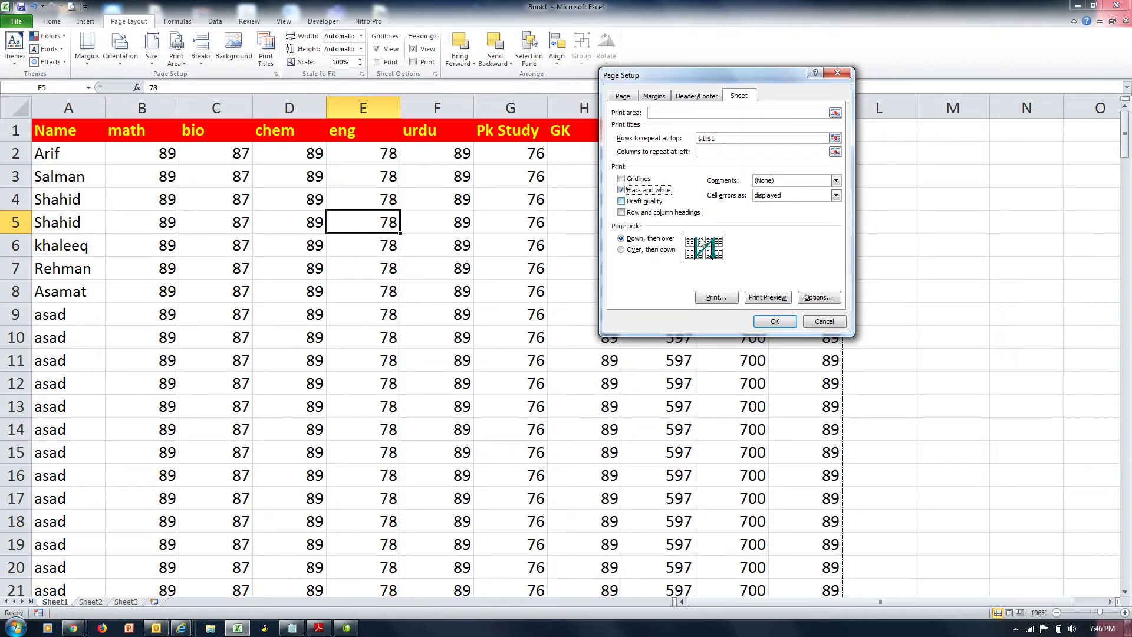
left_click(768, 297)
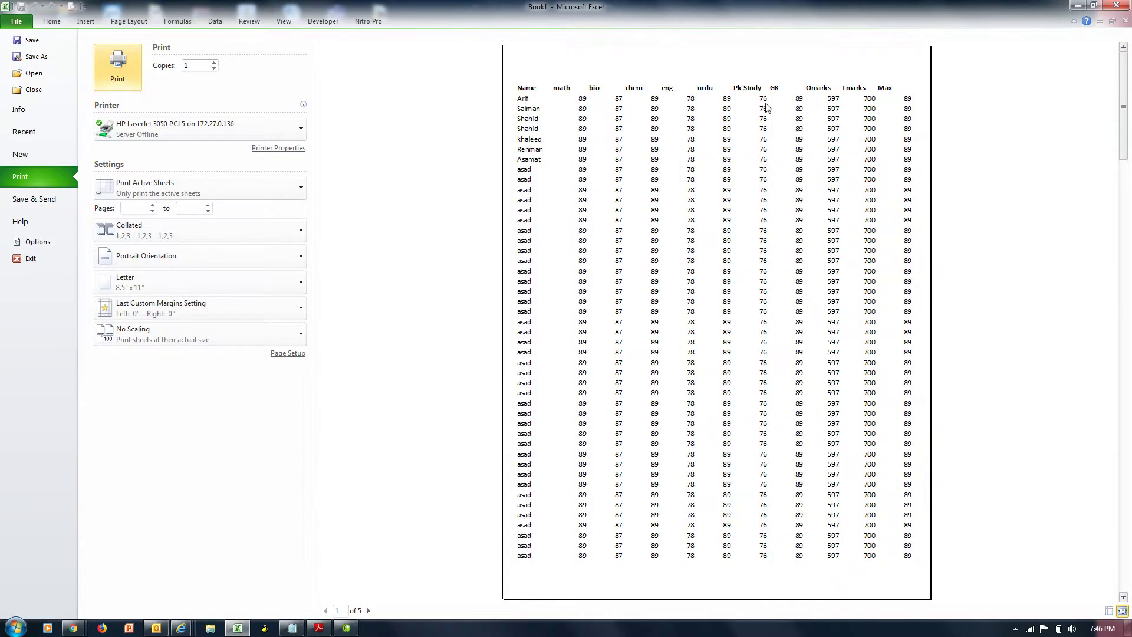
key("Escape")
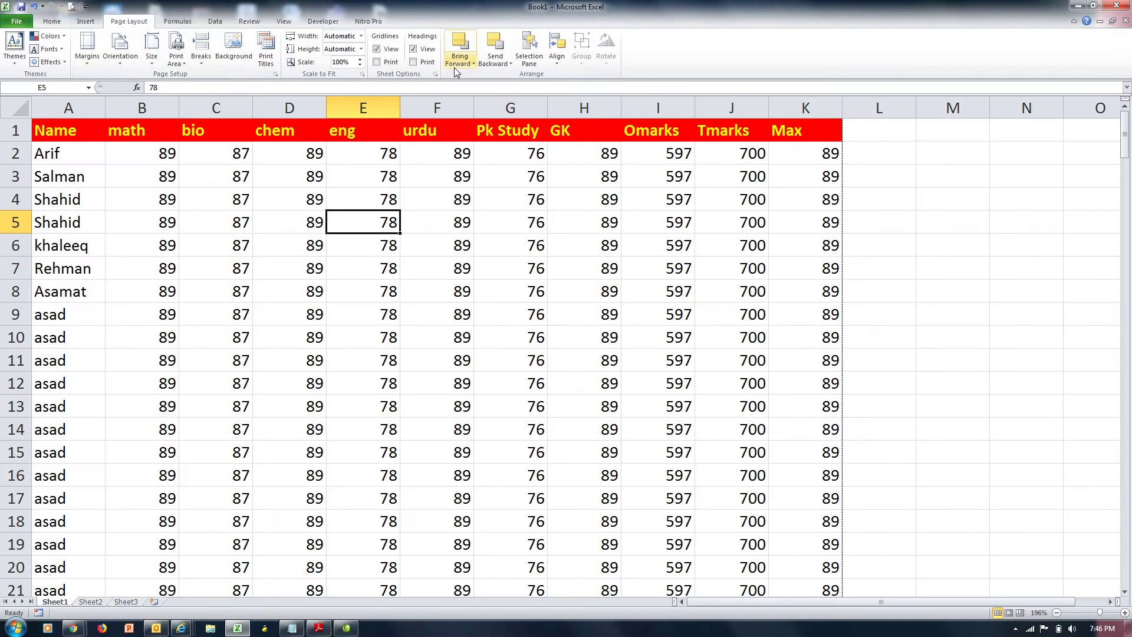
Turn black and white printing back off and check the sheet in print preview
left_click(266, 55)
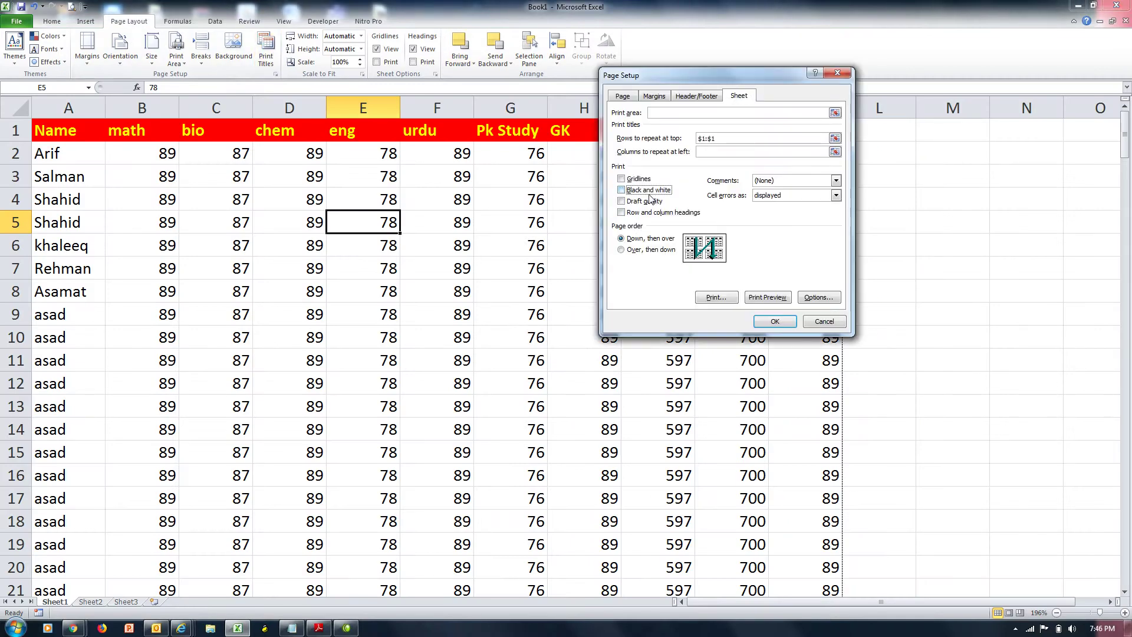
left_click(768, 298)
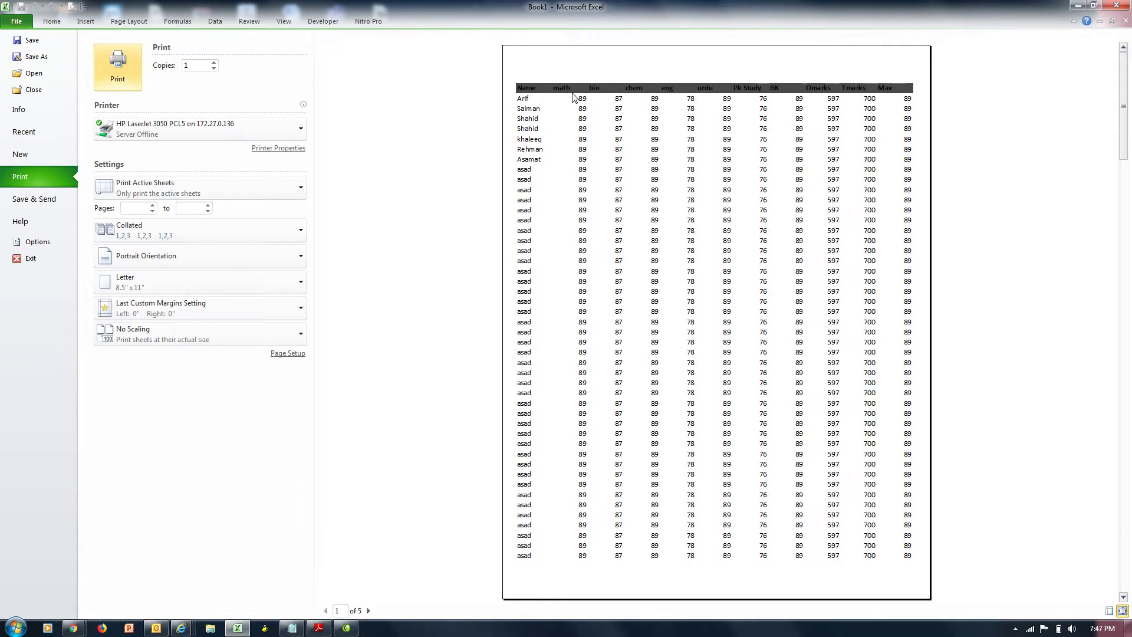
key("Escape")
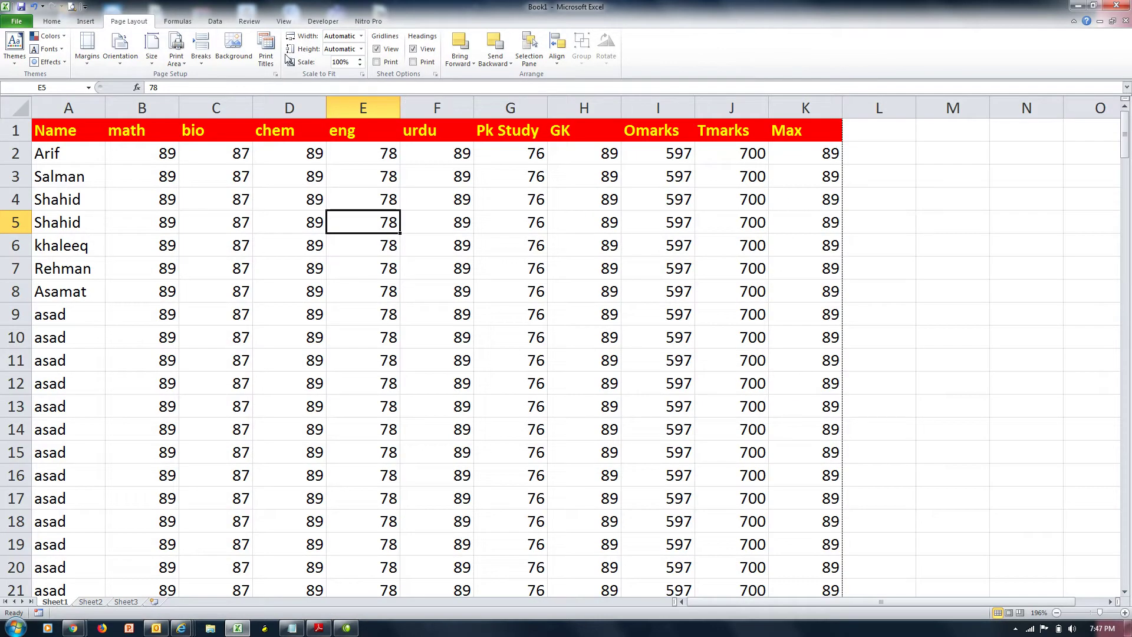
Turn on draft quality printing in the page setup and check the sheet in print preview
left_click(266, 51)
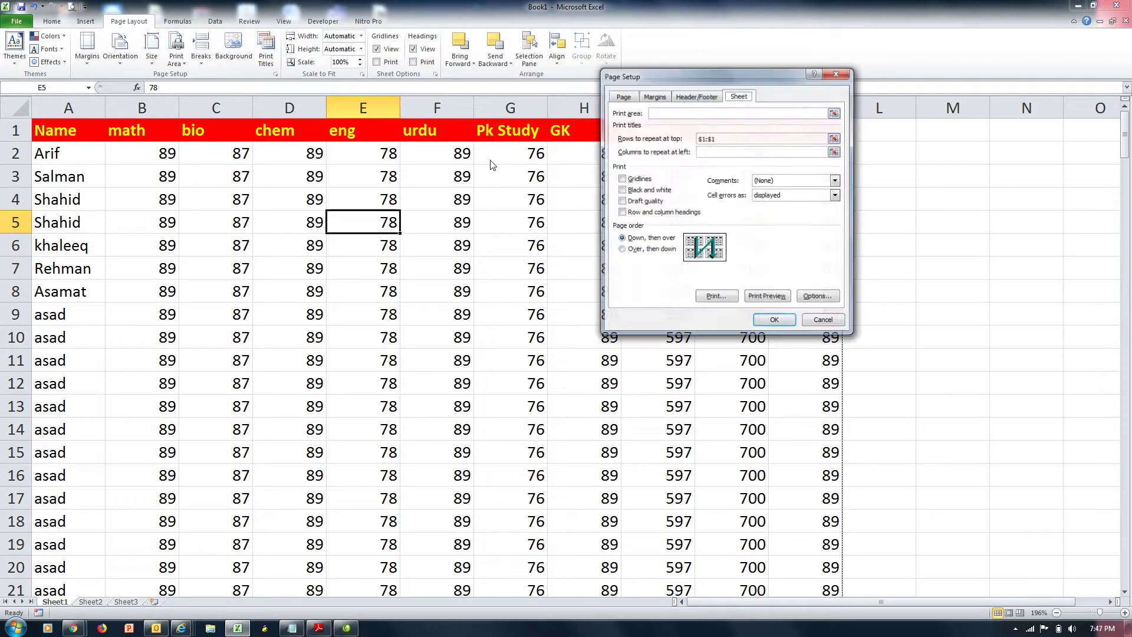
left_click(644, 204)
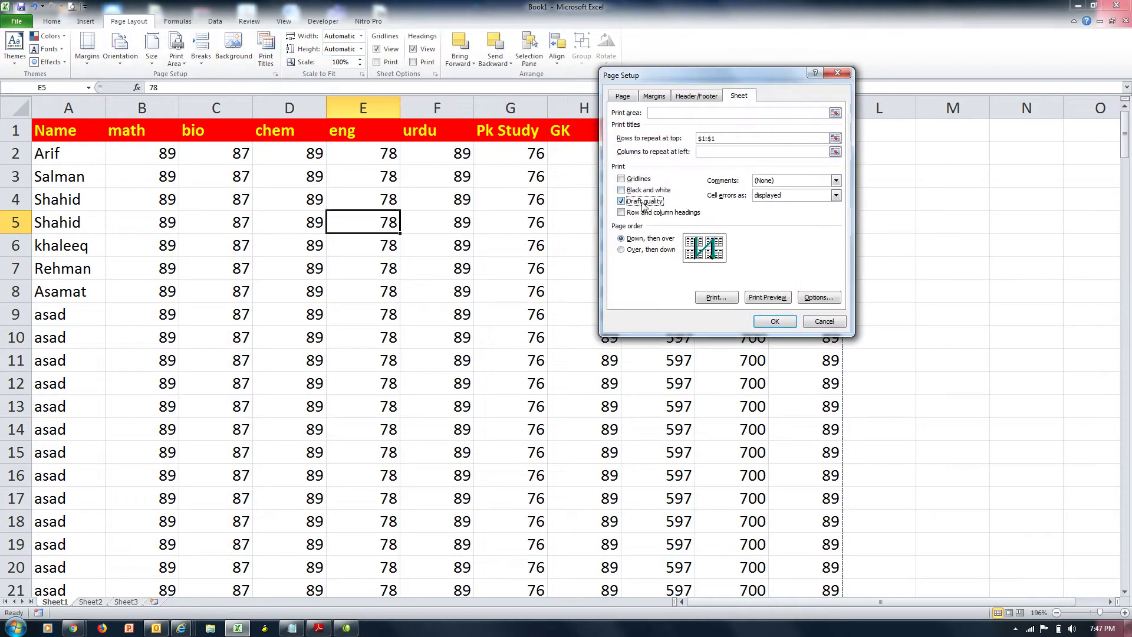
left_click(777, 299)
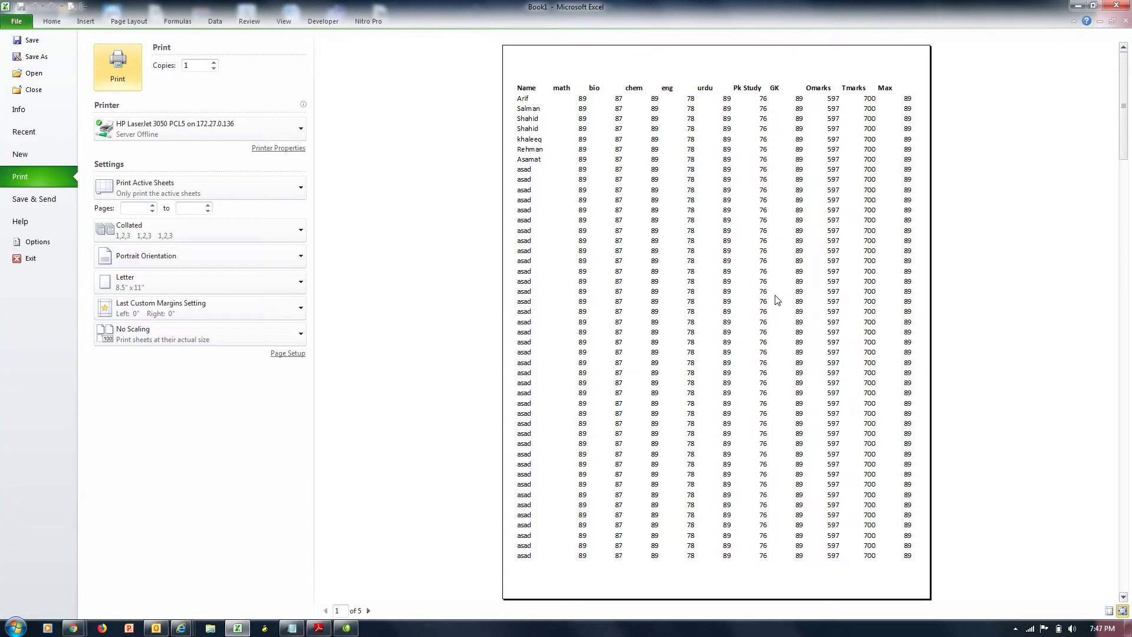
key("Escape")
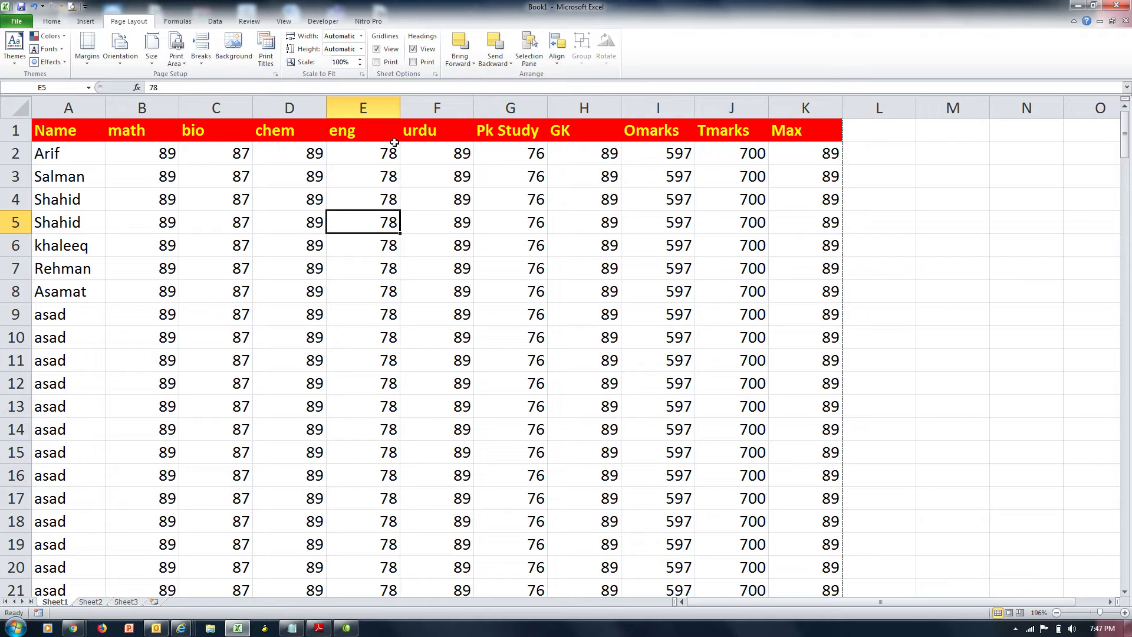
Replace draft quality with printed row and column headings in the page setup and check the print preview
left_click(283, 134)
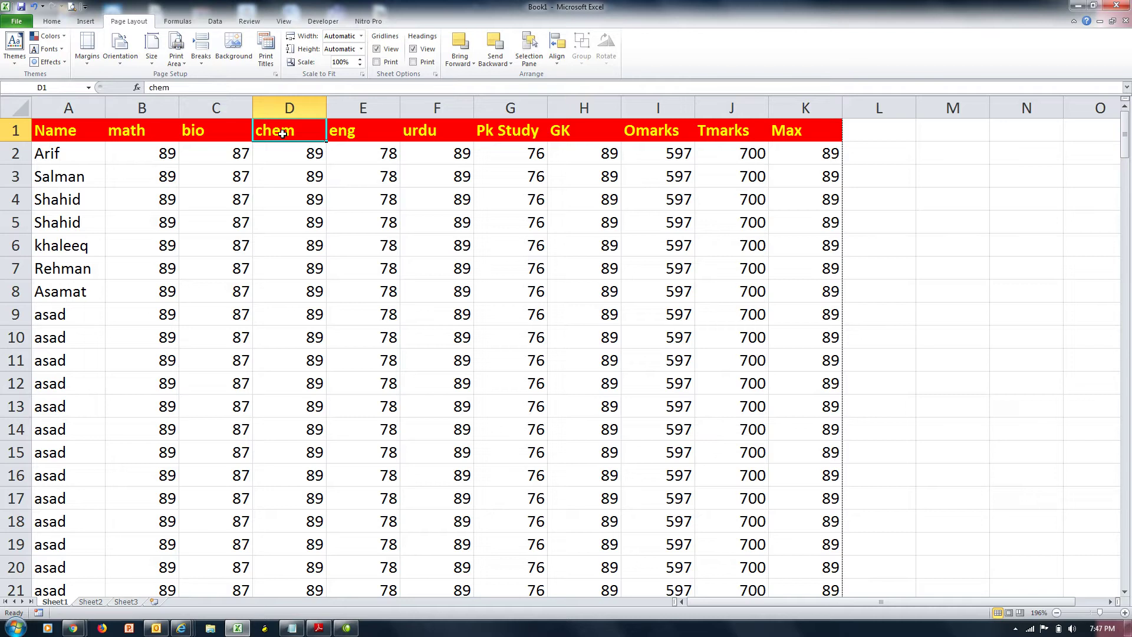
left_click(266, 44)
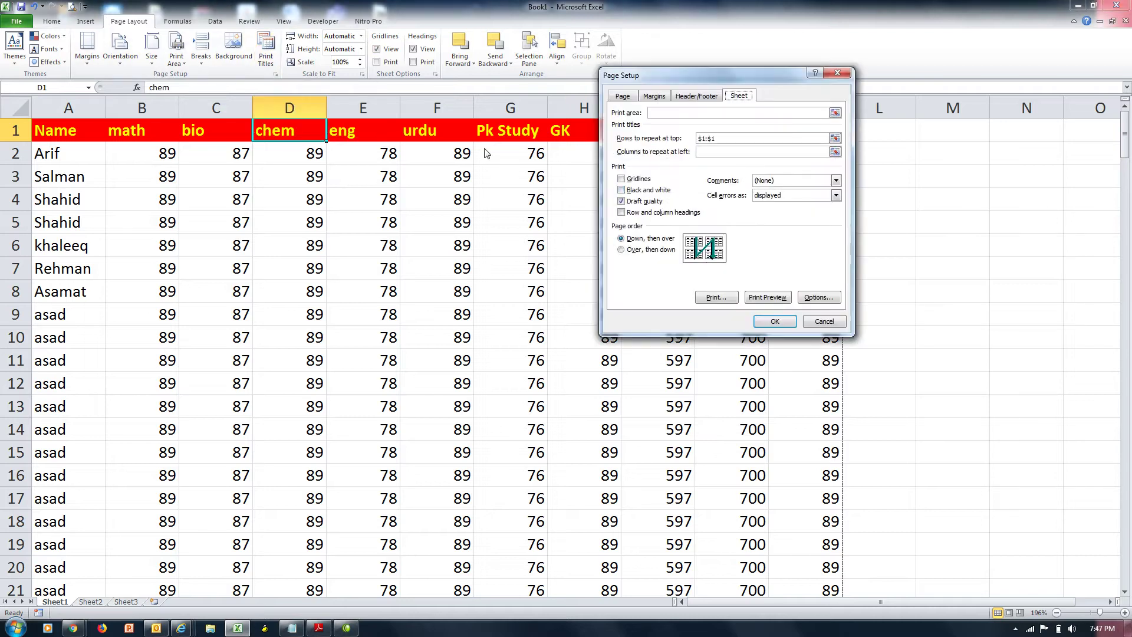
left_click(654, 203)
left_click(660, 216)
left_click(776, 323)
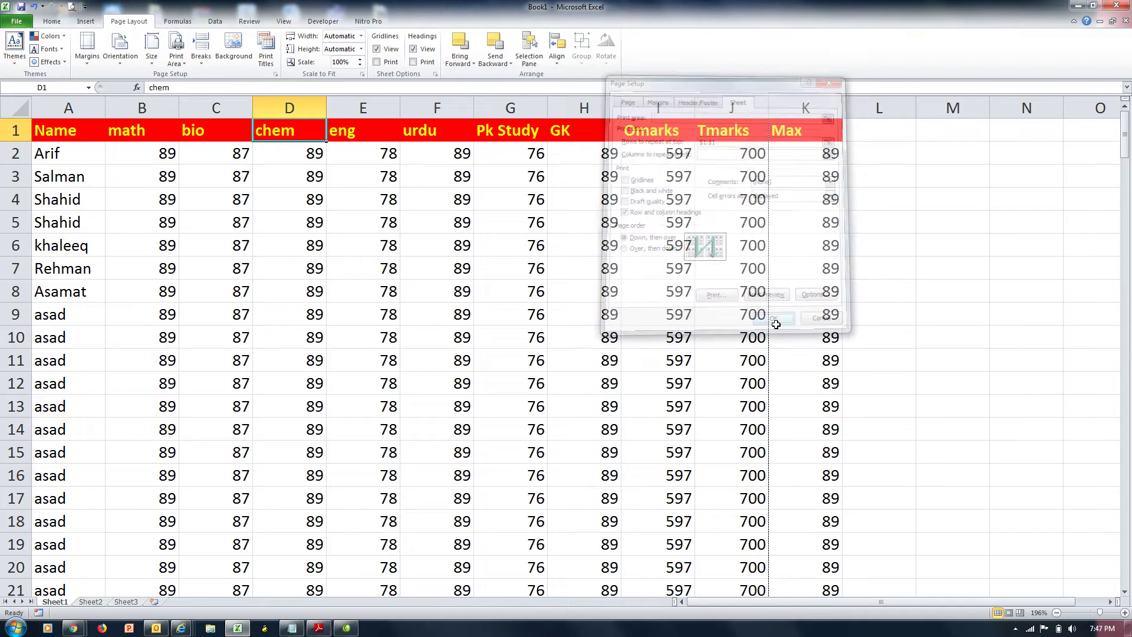
key("ctrl+p")
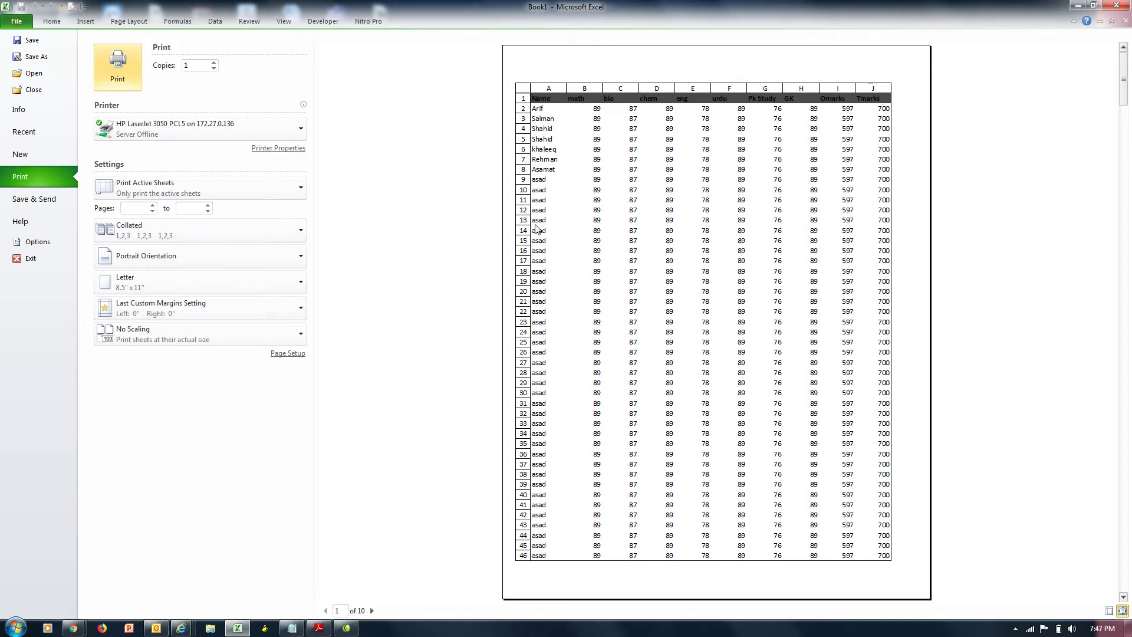
key("Escape")
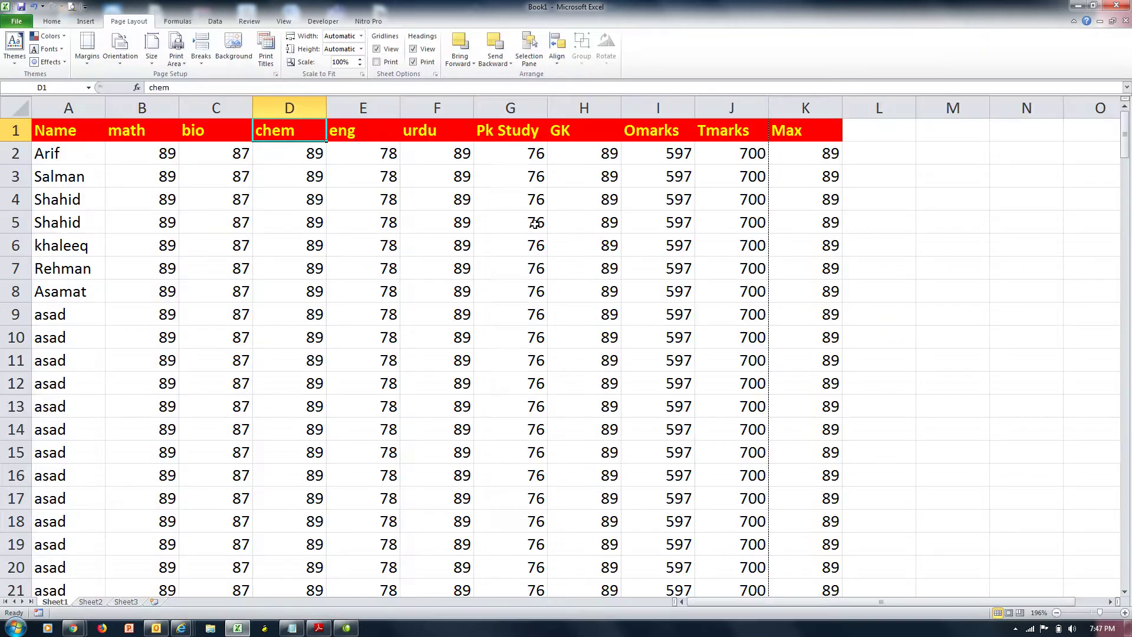
Turn printing of row and column headings back off and check the sheet in print preview
left_click(266, 50)
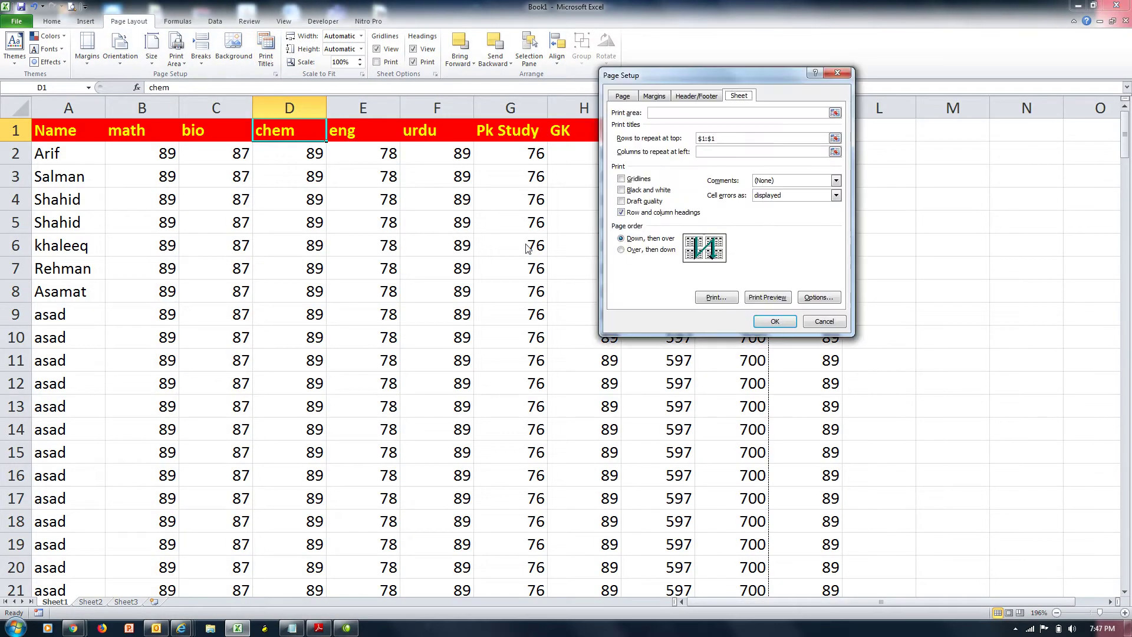
left_click(645, 214)
left_click(774, 321)
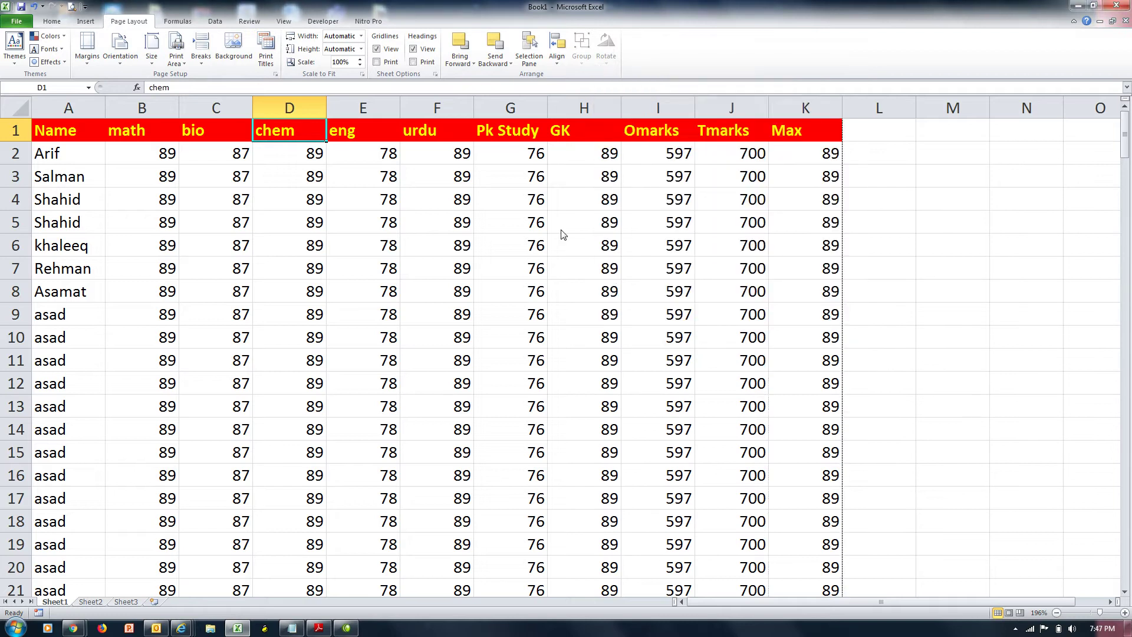
key("ctrl+p")
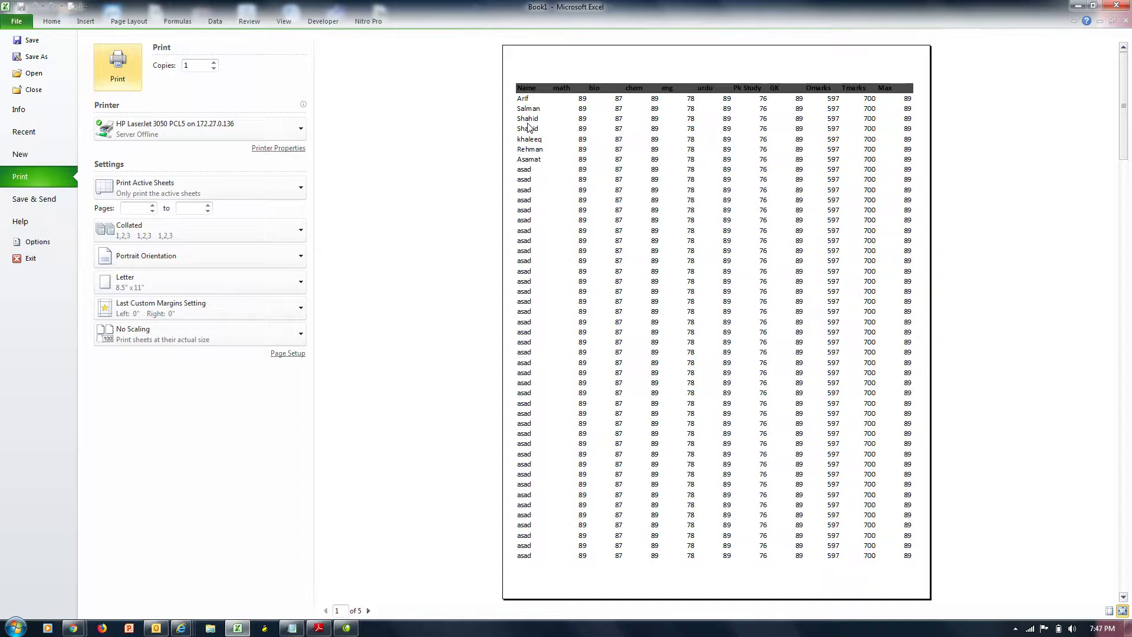
key("Escape")
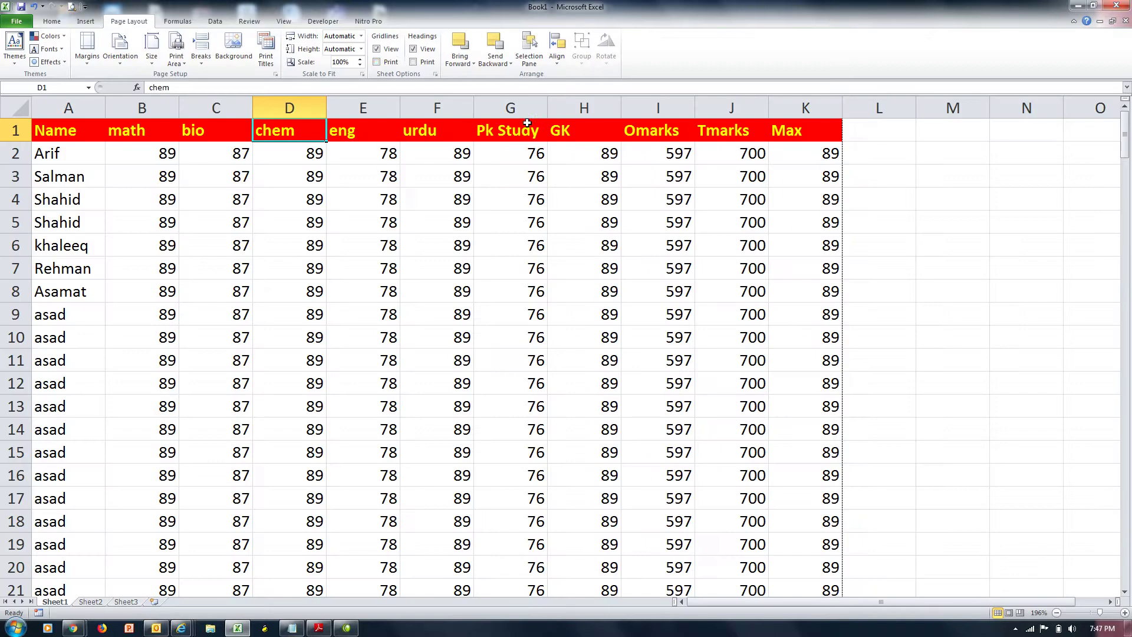
Hide the worksheet's gridlines and row and column headings on screen, switching each back on and off once
left_click(391, 52)
left_click(427, 52)
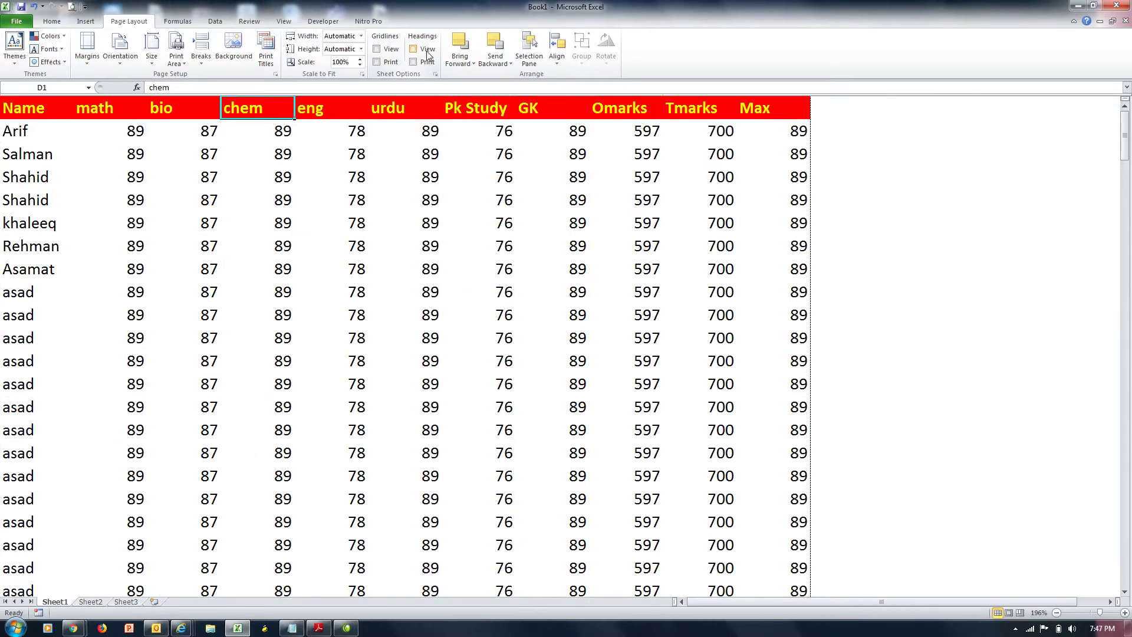
left_click(388, 53)
left_click(388, 52)
left_click(422, 52)
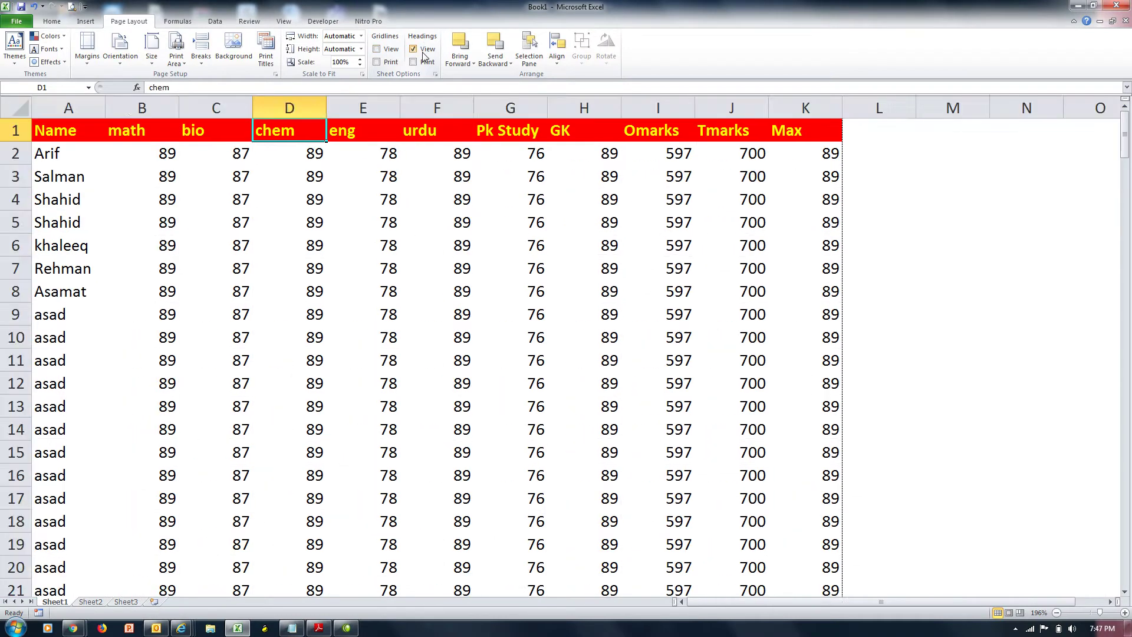
left_click(423, 54)
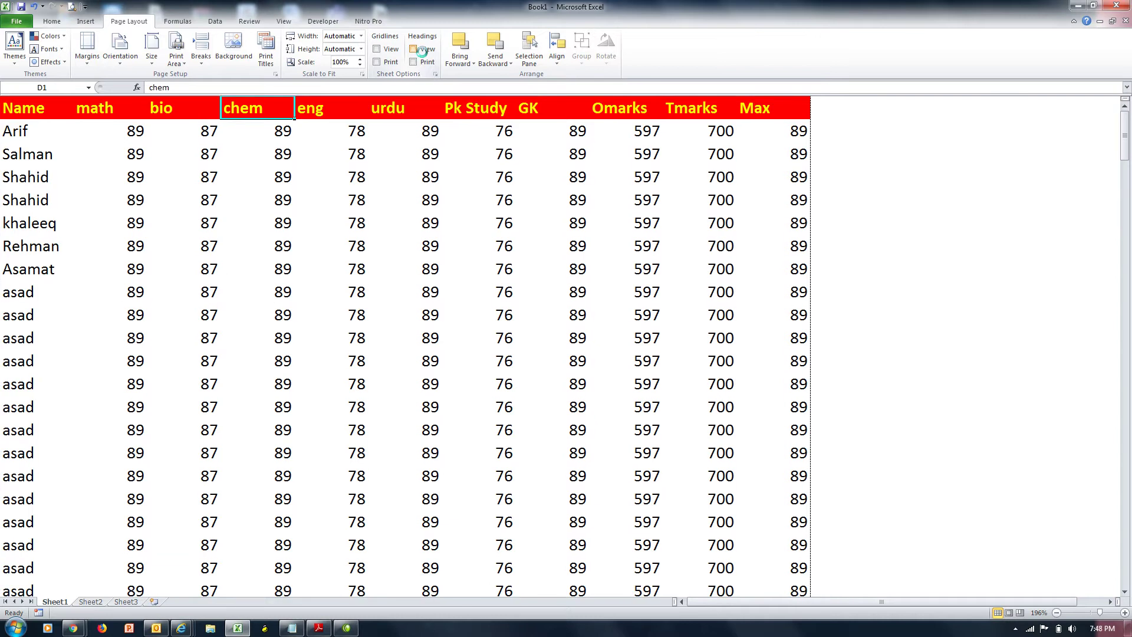
Show the row and column headings on screen again and check the sheet in print preview
left_click(423, 55)
left_click(423, 54)
left_click(423, 54)
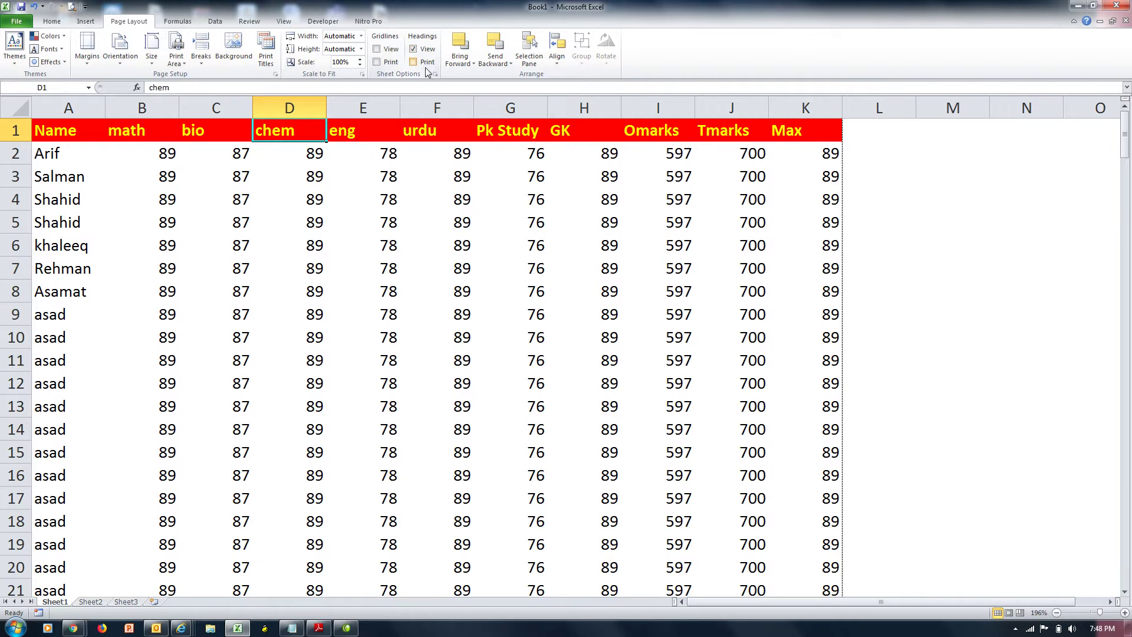
key("ctrl+p")
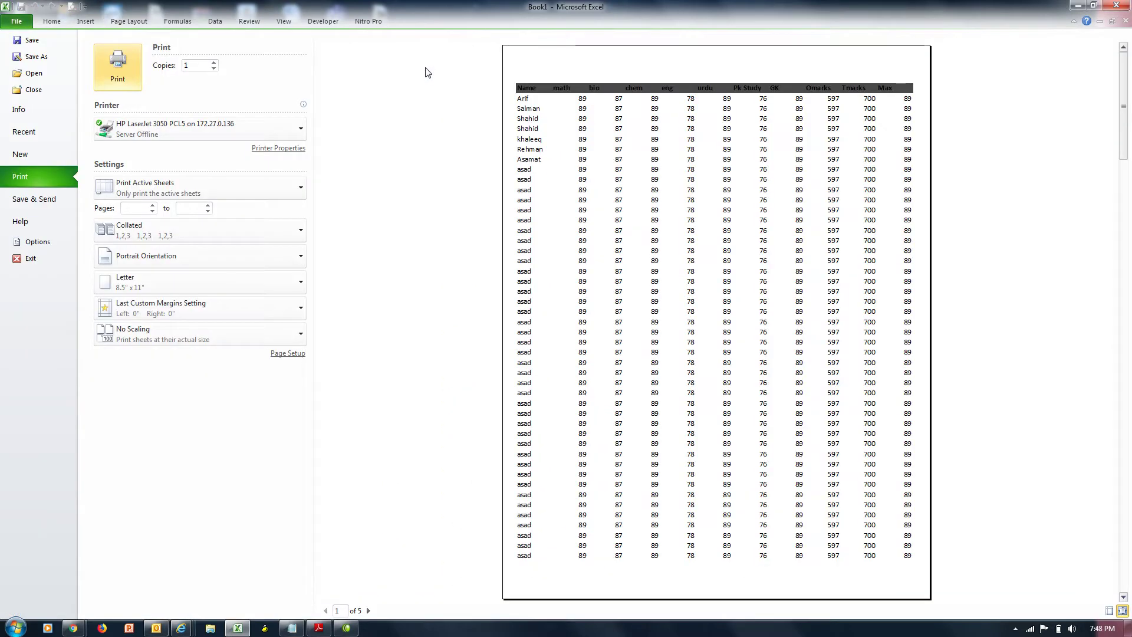
key("Escape")
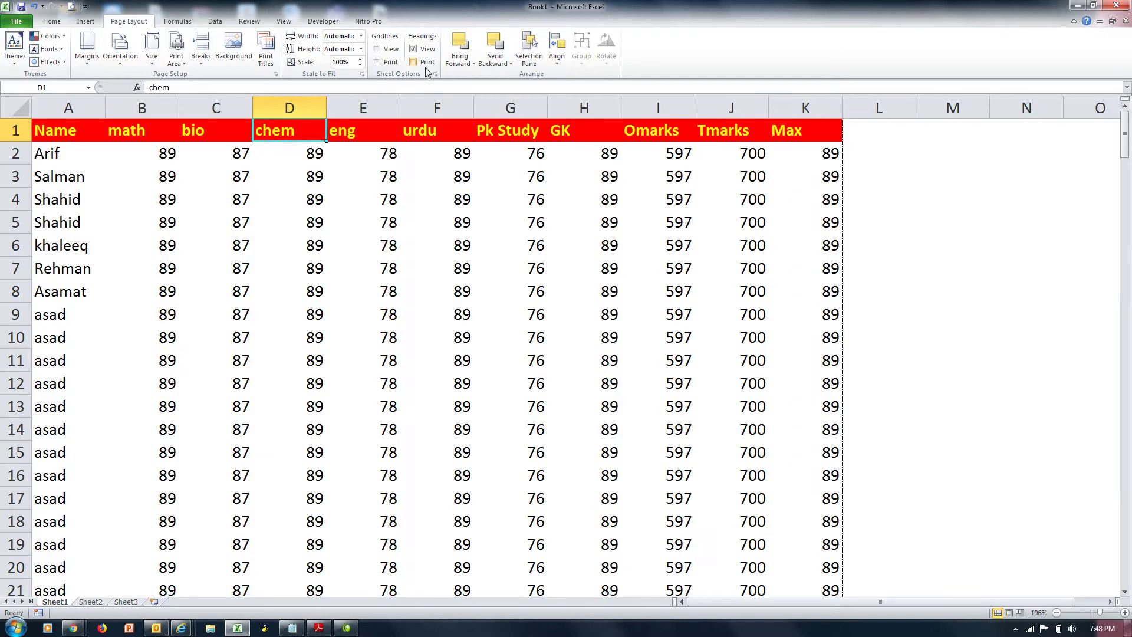
Turn on printing of headings, show the gridlines on screen, and check the sheet in print preview
left_click(424, 66)
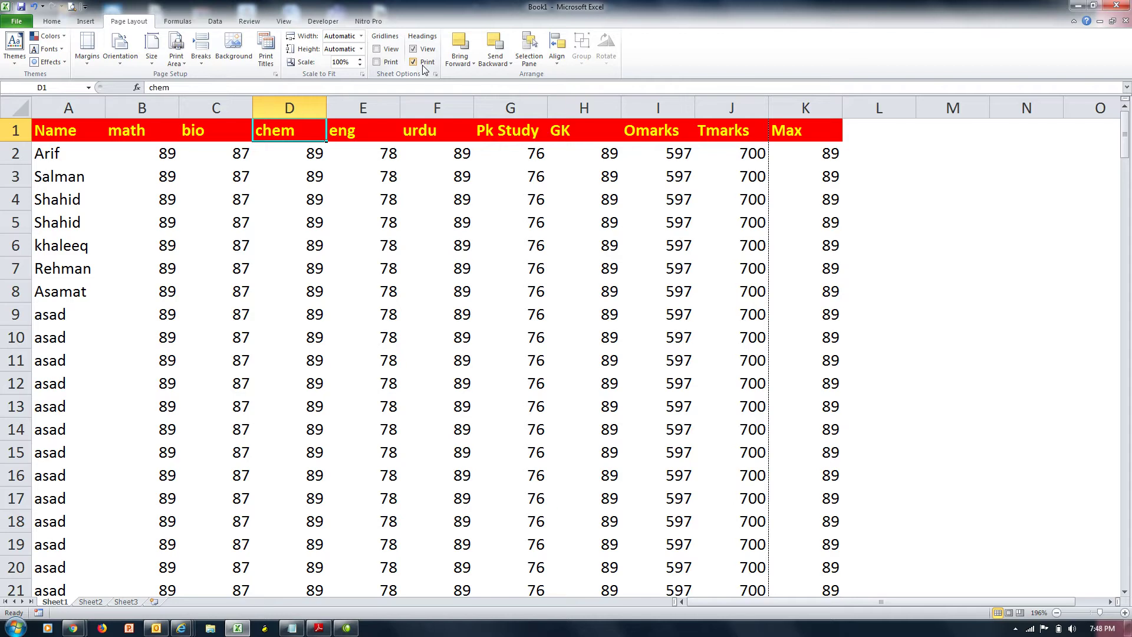
left_click(389, 49)
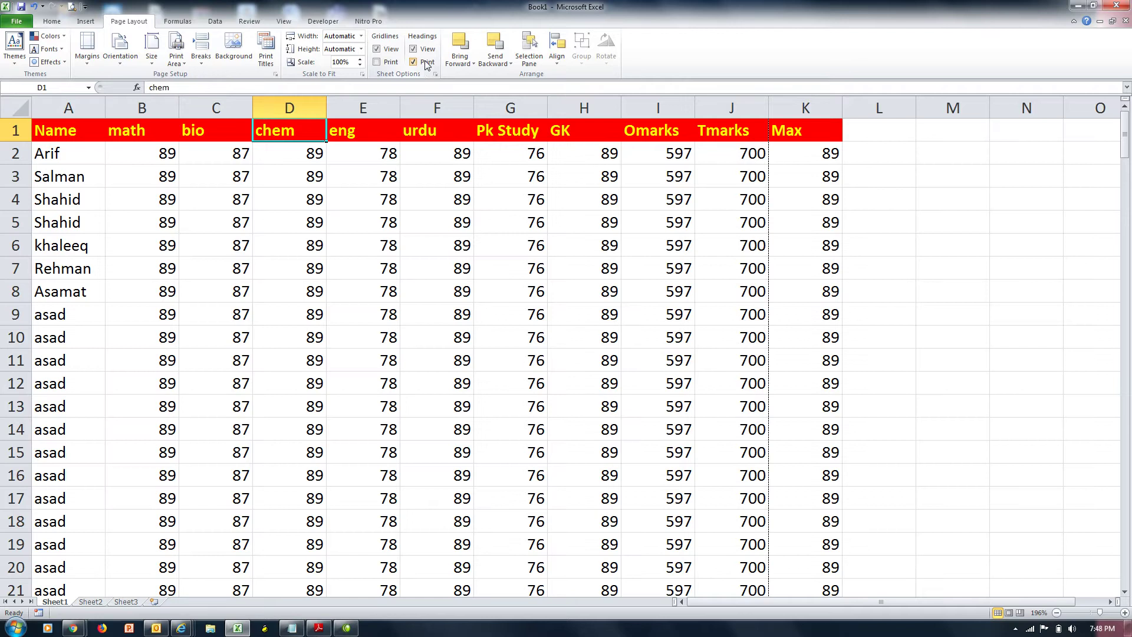
key("ctrl+p")
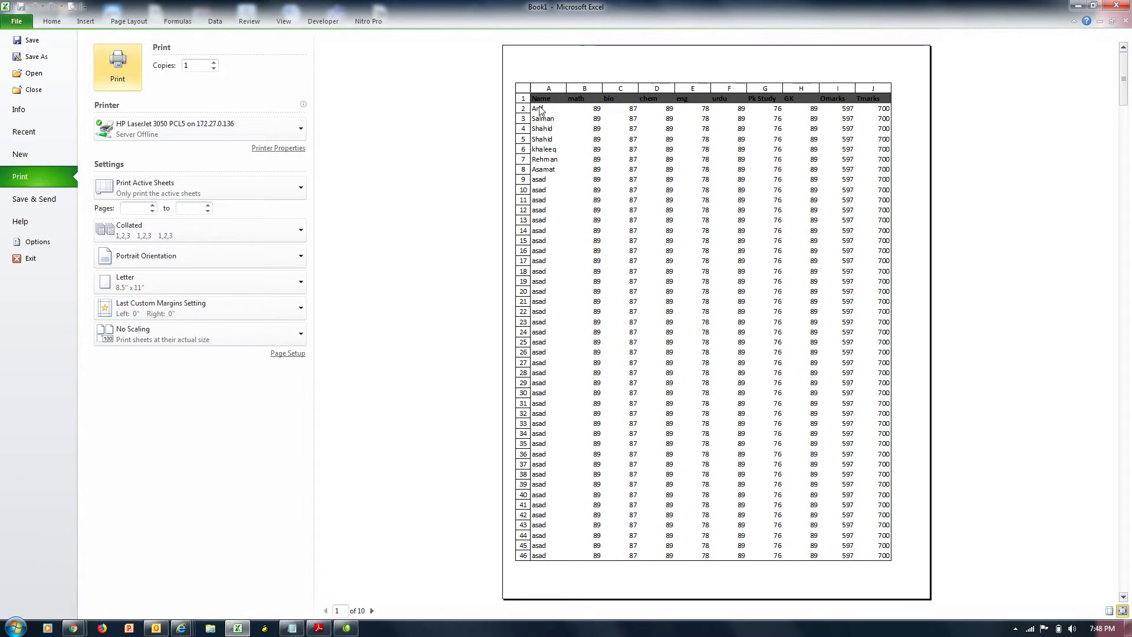
key("Escape")
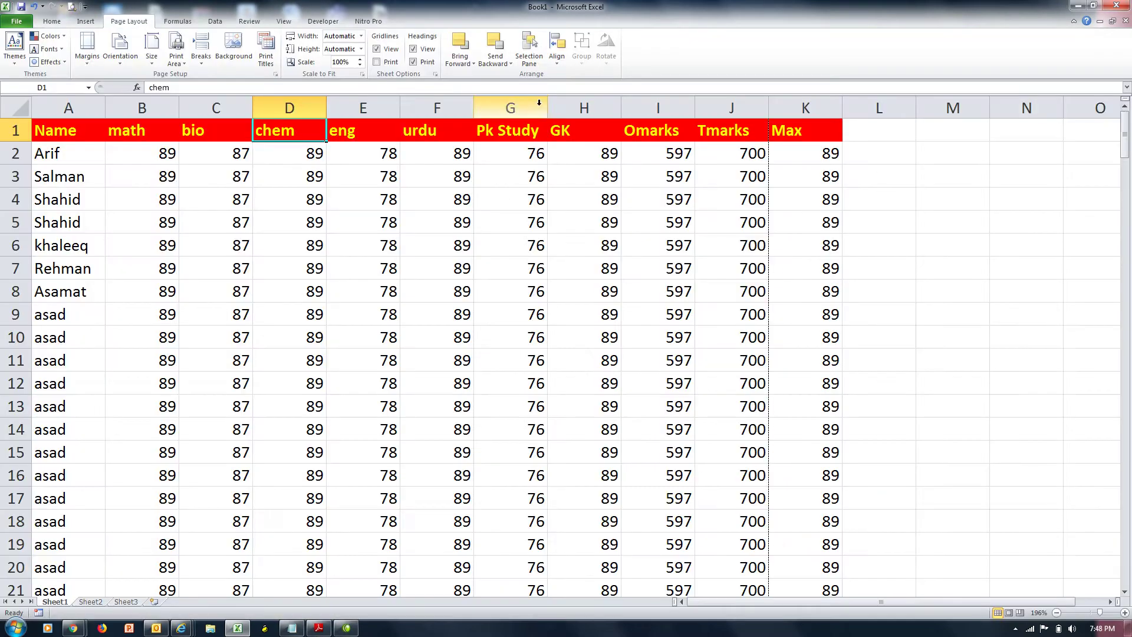
Turn off both printing and on-screen display of the row and column headings and check the print preview
left_click(413, 62)
left_click(413, 49)
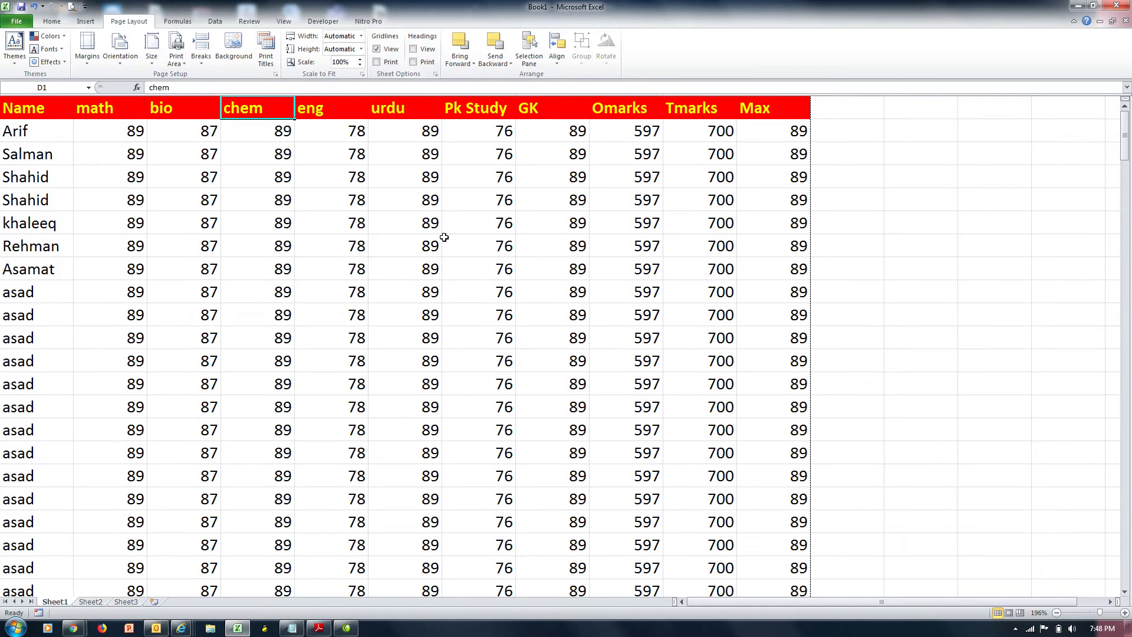
key("ctrl+p")
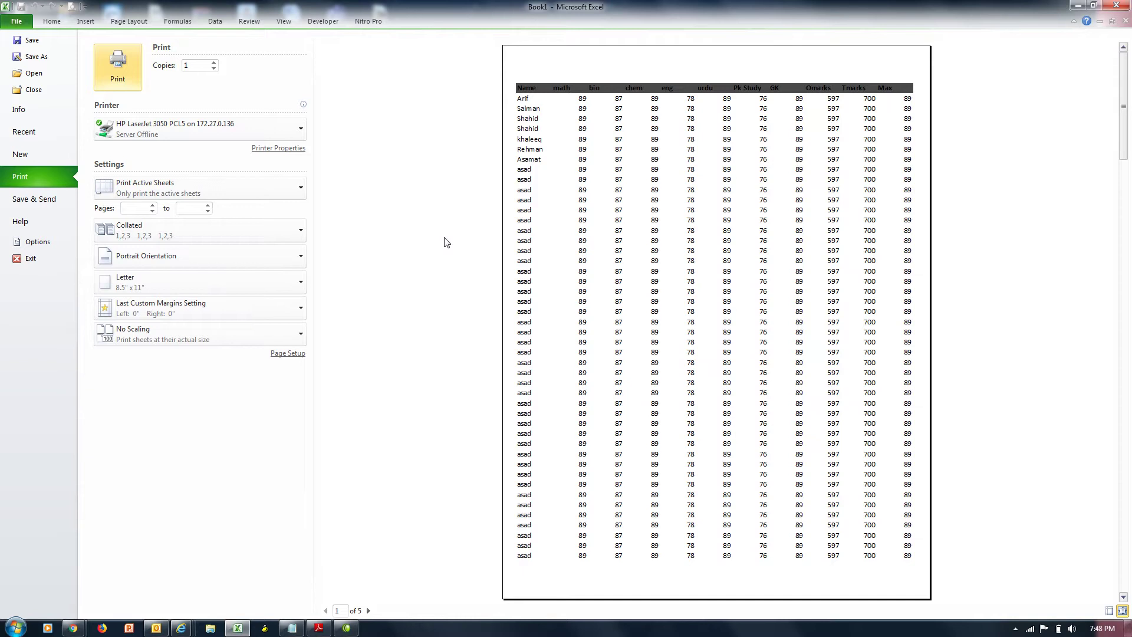
key("Escape")
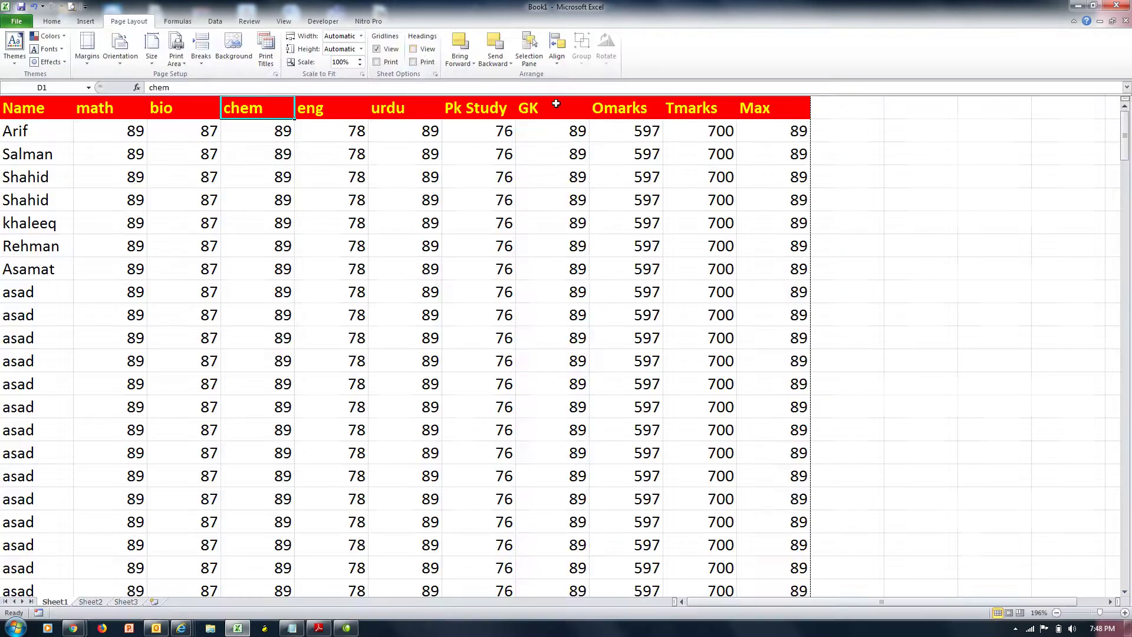
Turn both on-screen display and printing of the row and column headings back on and check the print preview
left_click(421, 55)
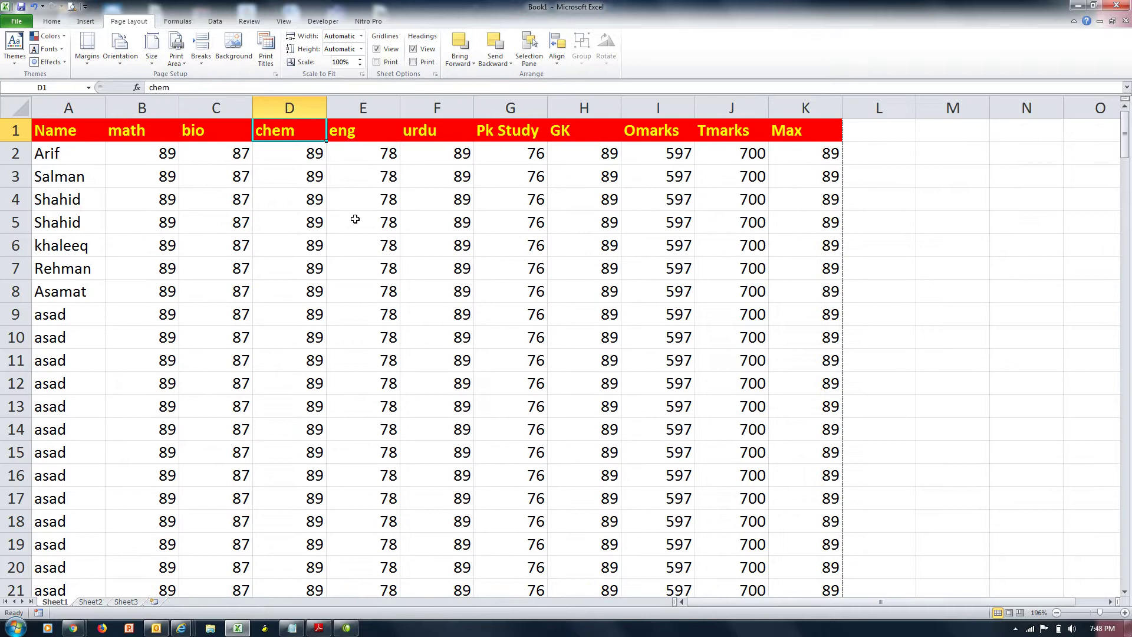
left_click(414, 63)
key("ctrl+p")
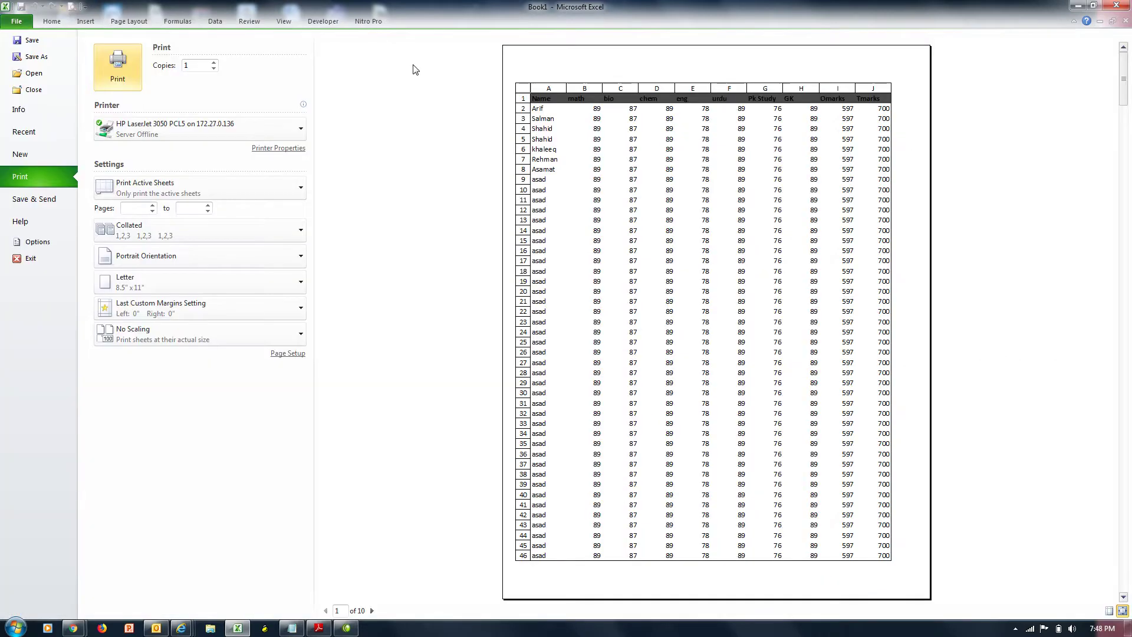
key("Escape")
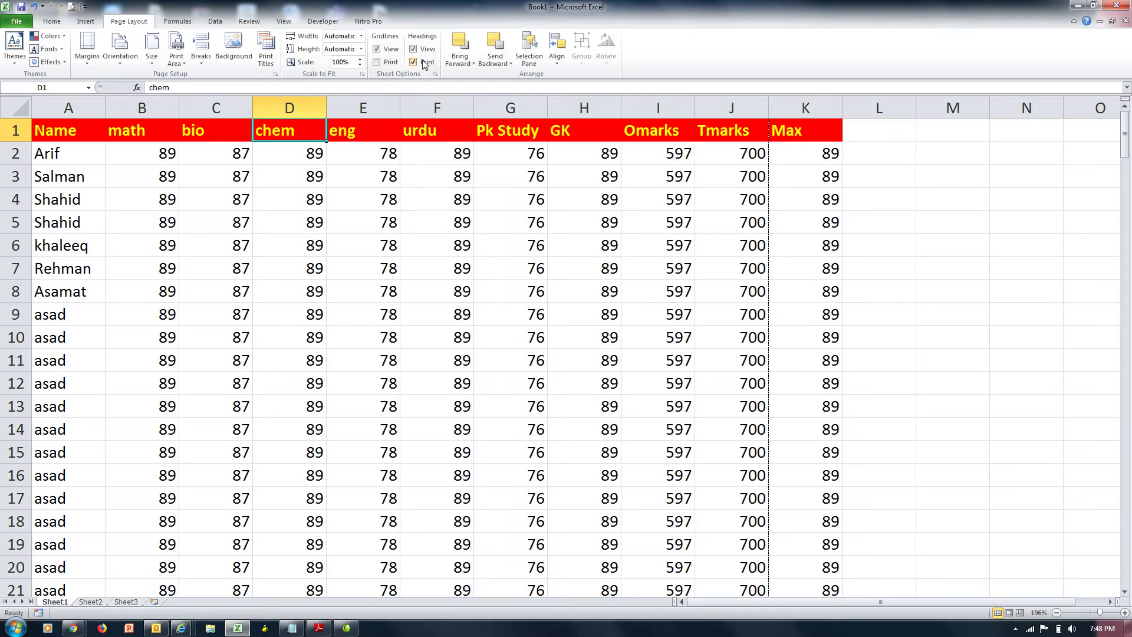
Delete the Max column (column K) from the marks table
right_click(805, 108)
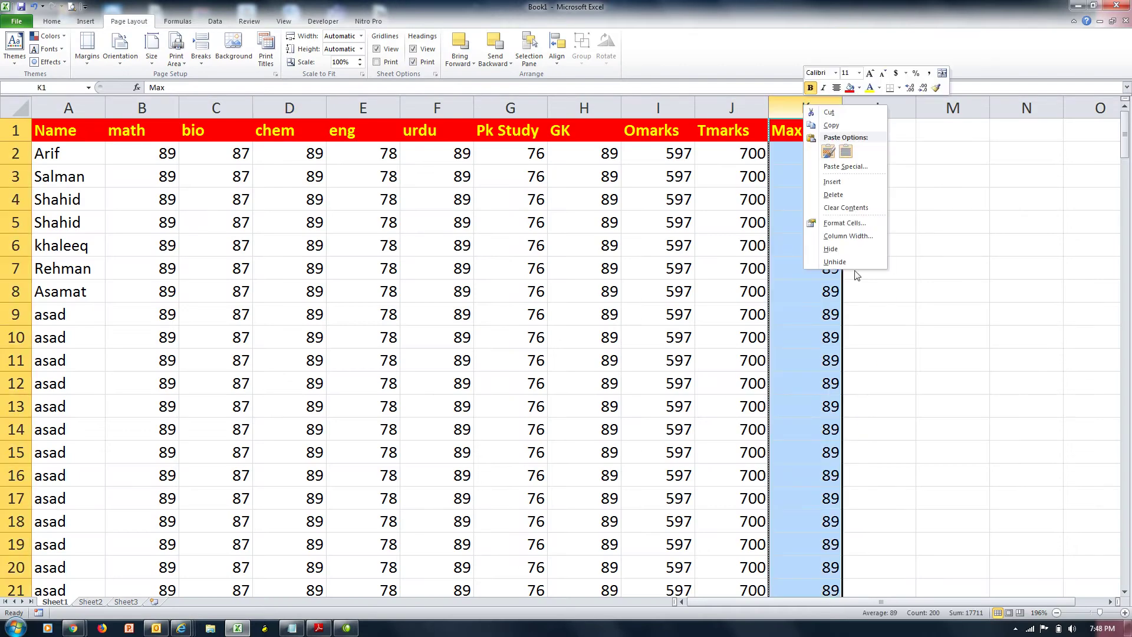
left_click(834, 195)
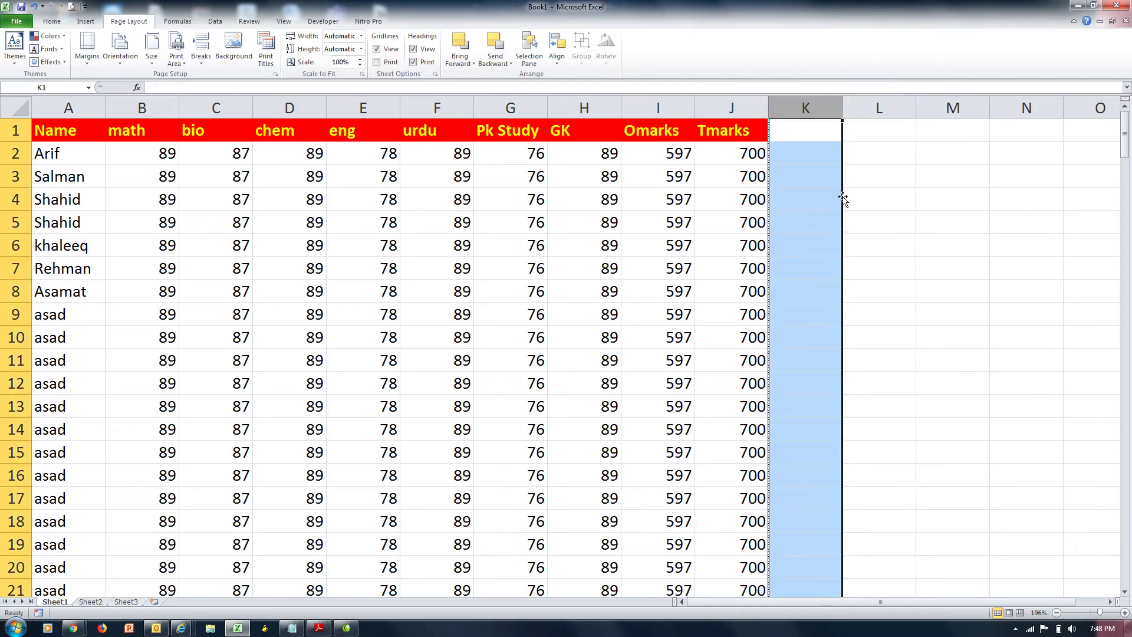
left_click(741, 154)
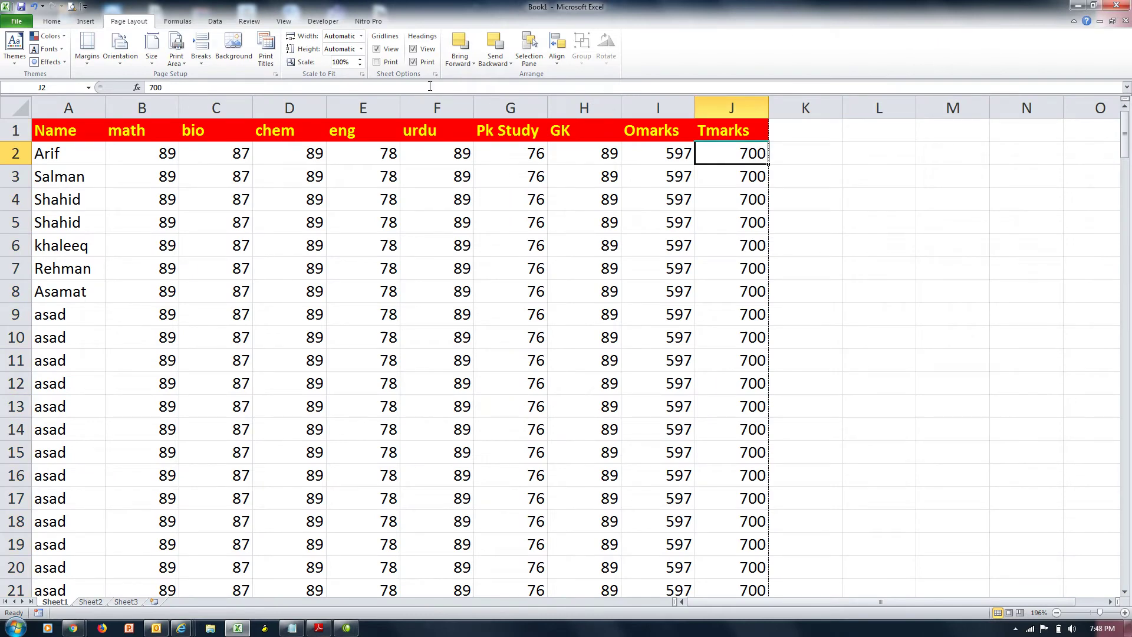
Hide the gridlines on screen and check the sheet in print preview
left_click(389, 50)
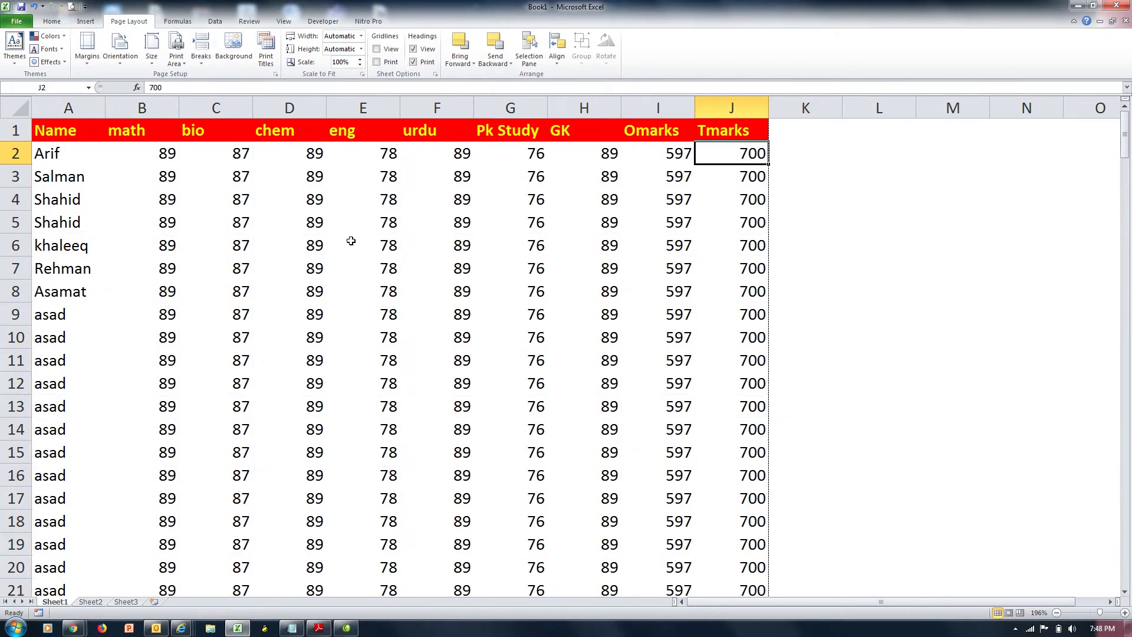
key("ctrl+p")
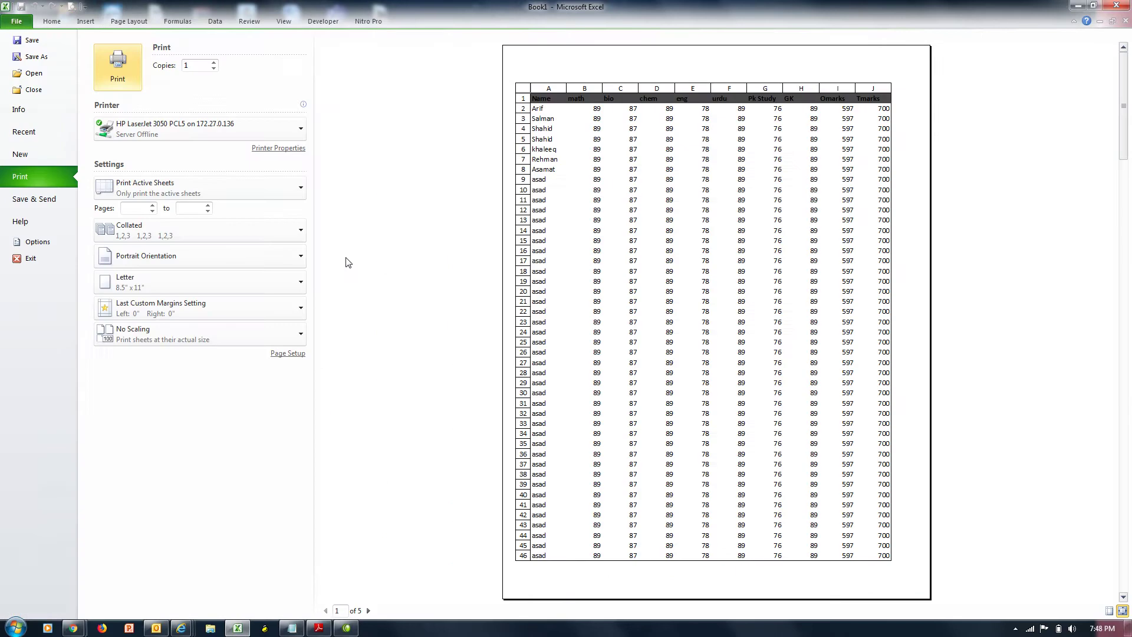
key("Escape")
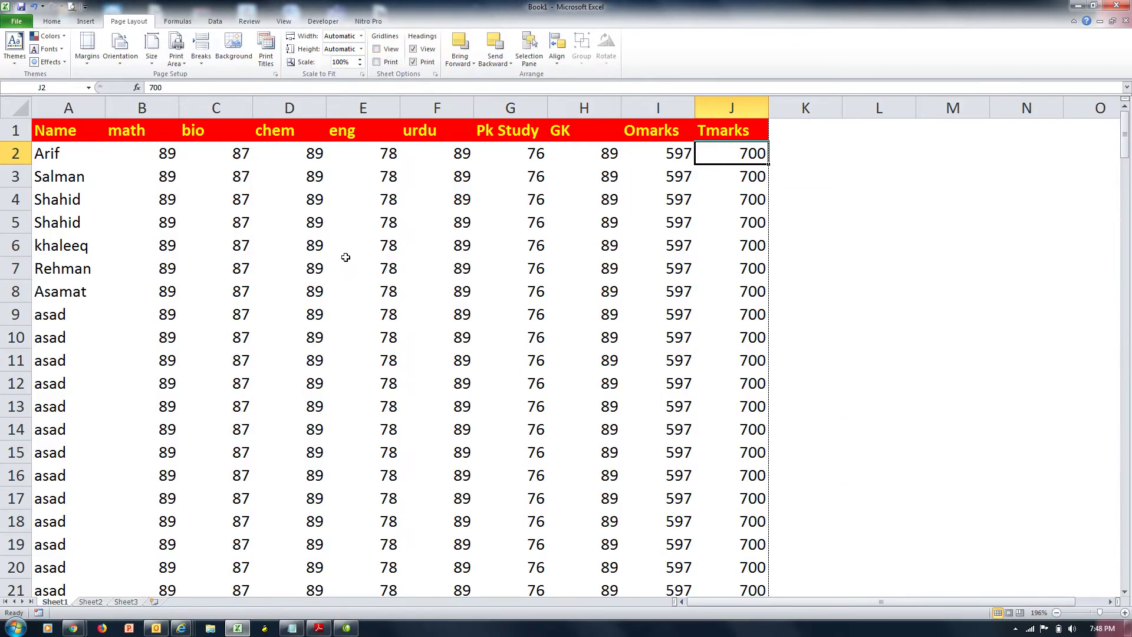
Show the gridlines on screen again, turn on gridline printing, and check the sheet in print preview
left_click(389, 50)
left_click(388, 63)
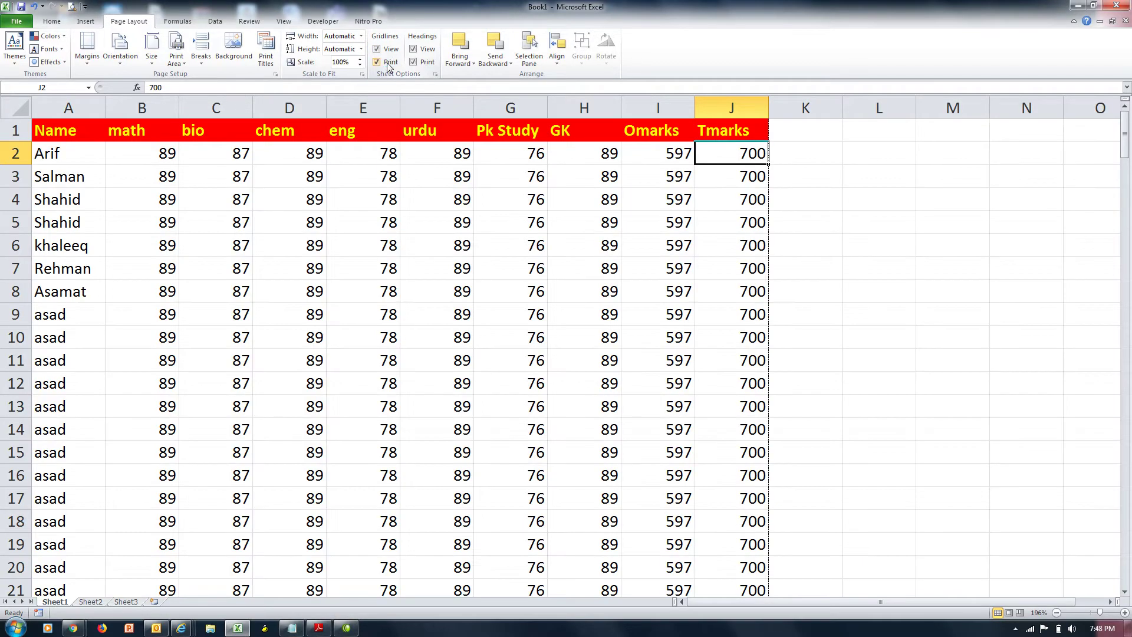
key("ctrl+p")
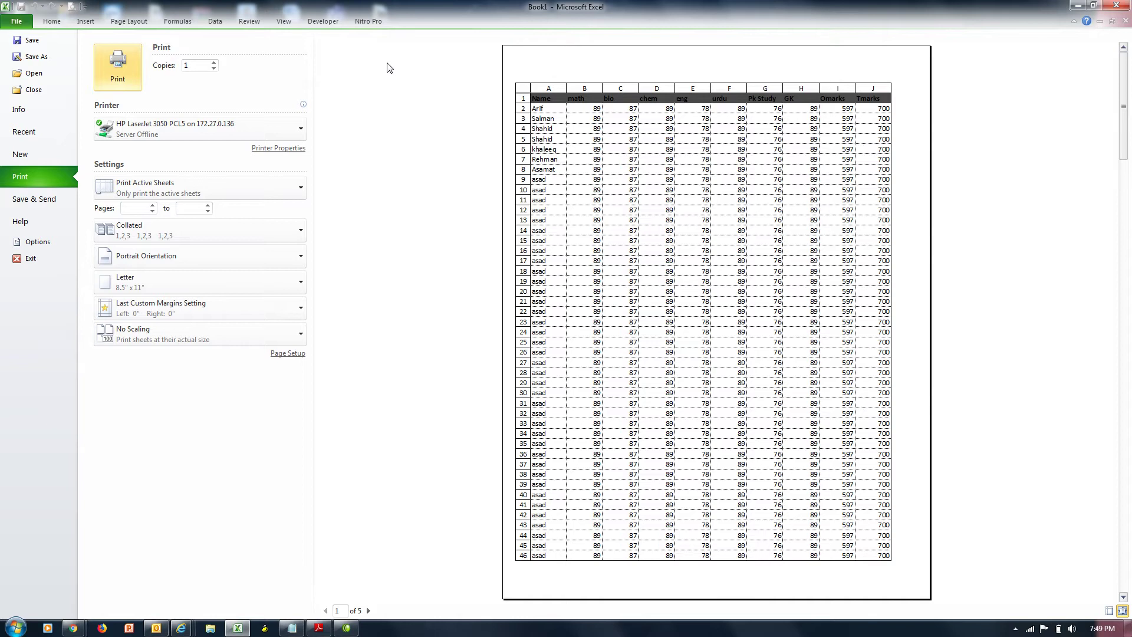
key("Escape")
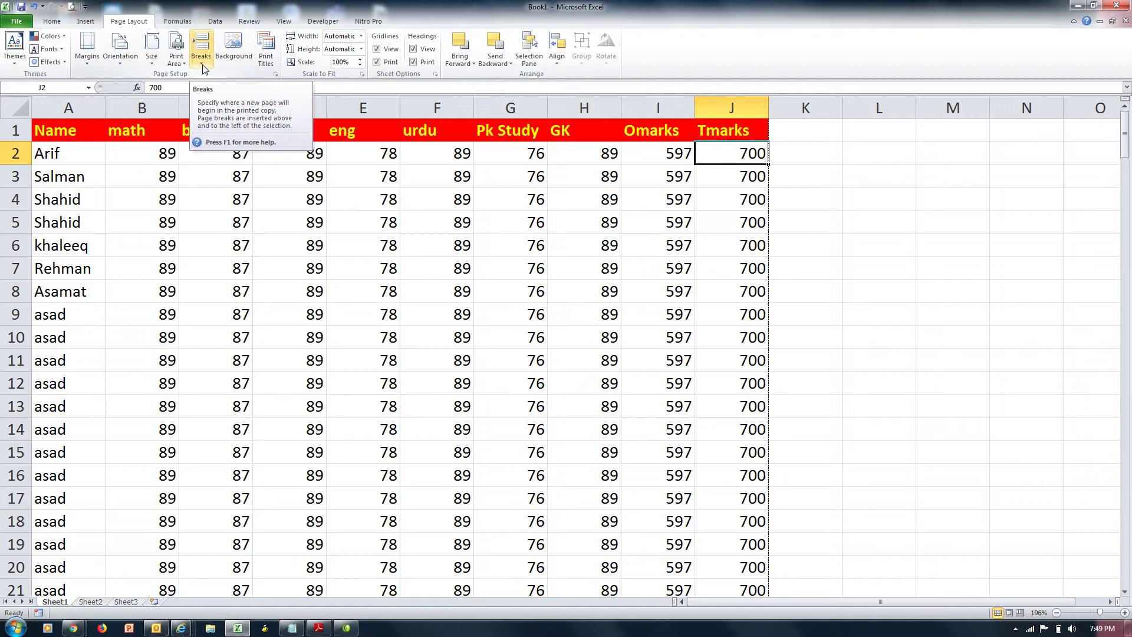
Check in print preview where the first page ends, and go down column A to find that page break in the worksheet
key("ctrl+p")
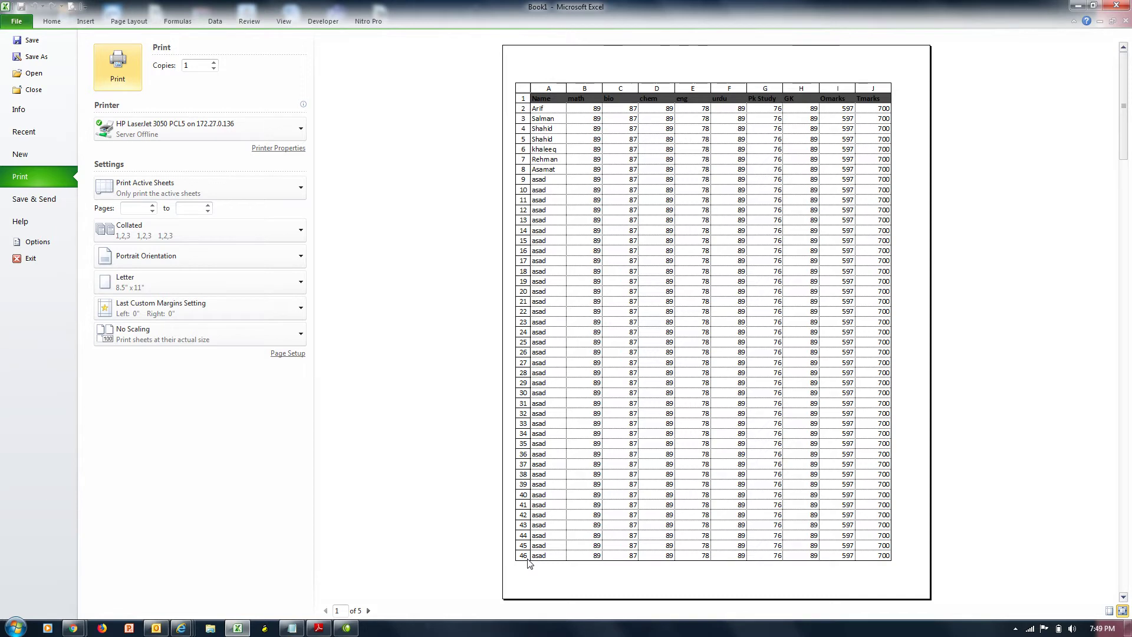
key("Escape")
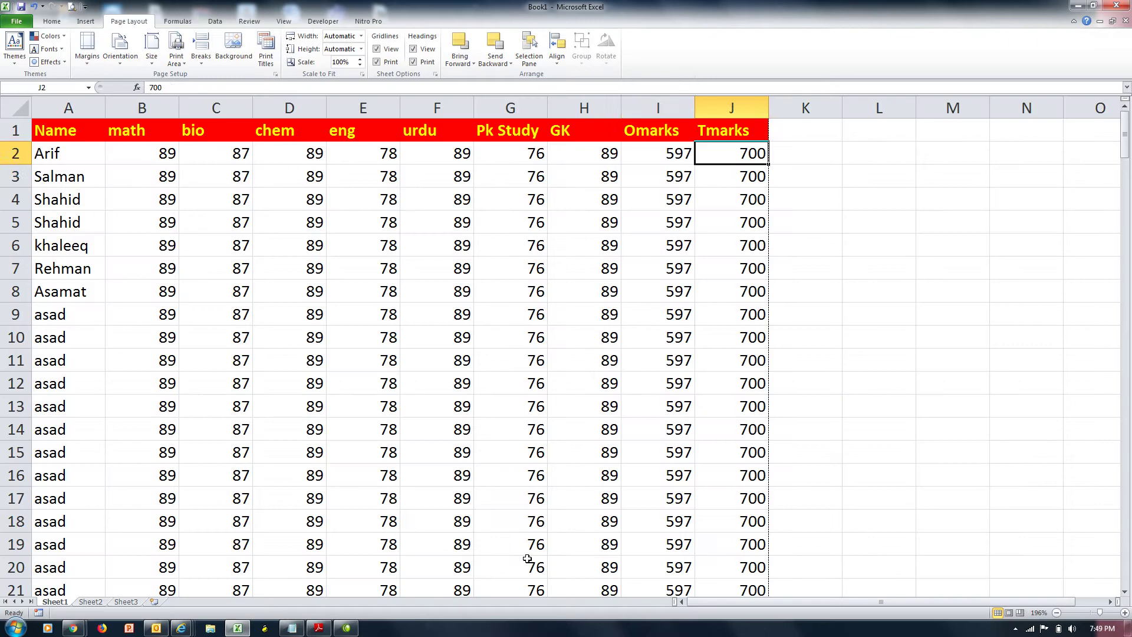
key("Down")
key("Left")
key("Home")
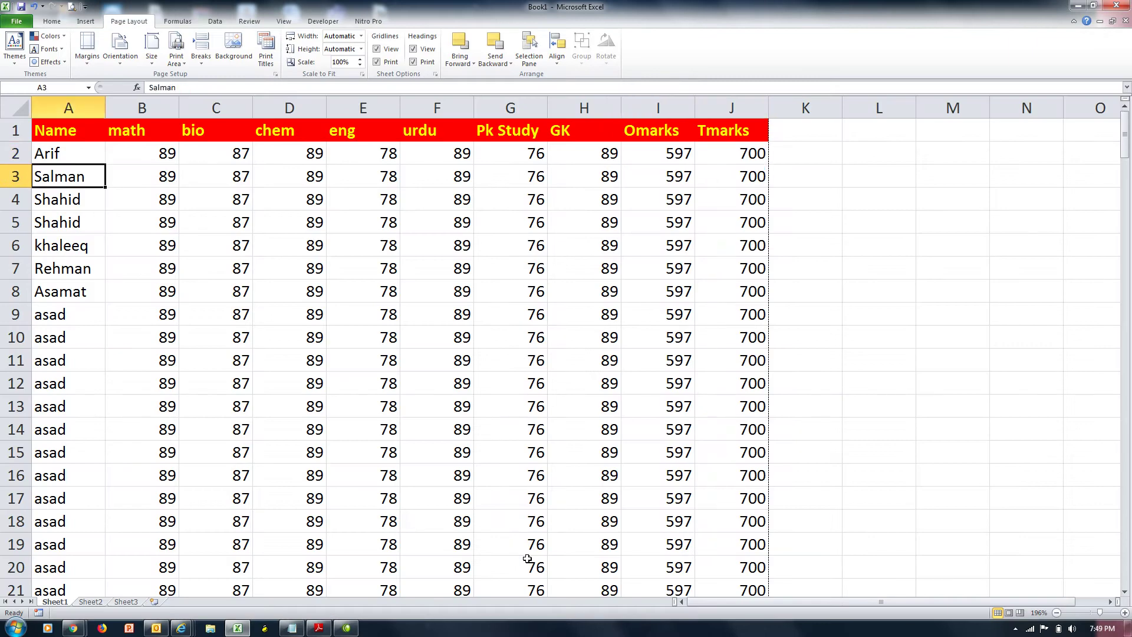
key("Down")
key("Down")
key("Down")
key("Down")
key("Down")
key("Down")
key("Down")
key("Down")
key("Down")
key("Down")
key("Down")
key("Down")
key("Down")
key("Down")
key("Down")
key("Down")
key("Down")
key("Down")
key("Down")
key("Down")
key("Down")
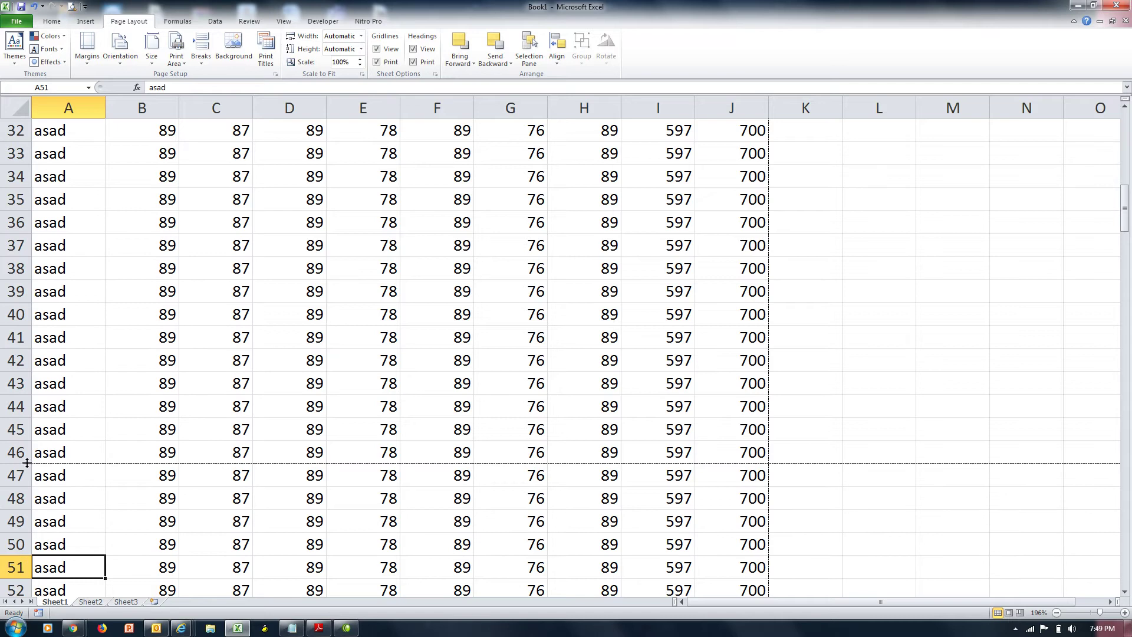
Insert a page break above row 40
left_click(10, 322)
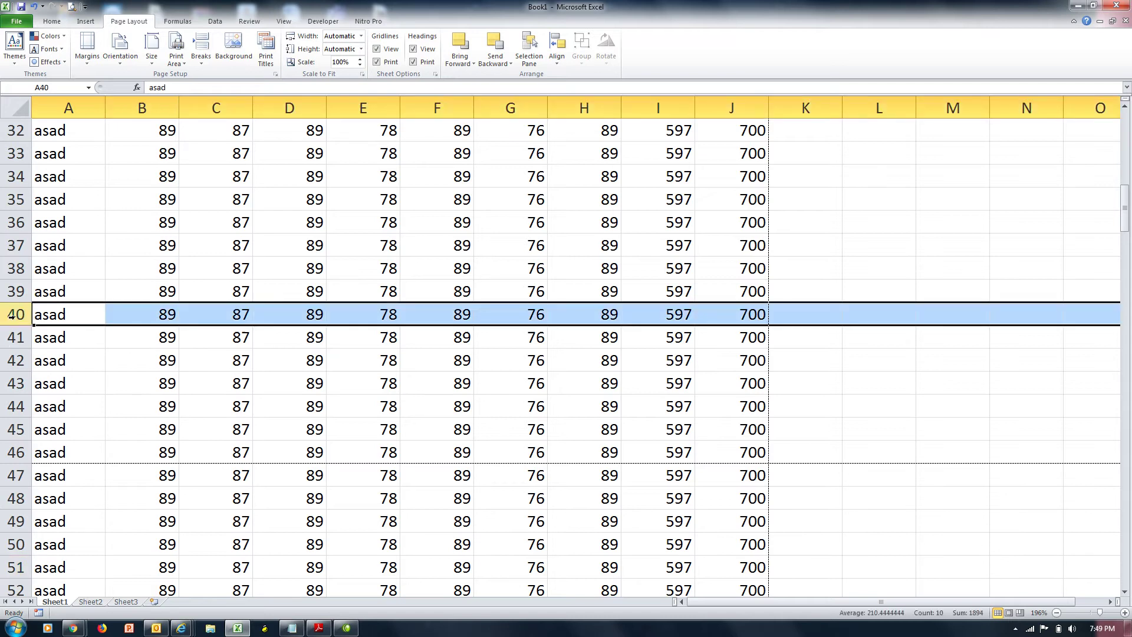
left_click(201, 59)
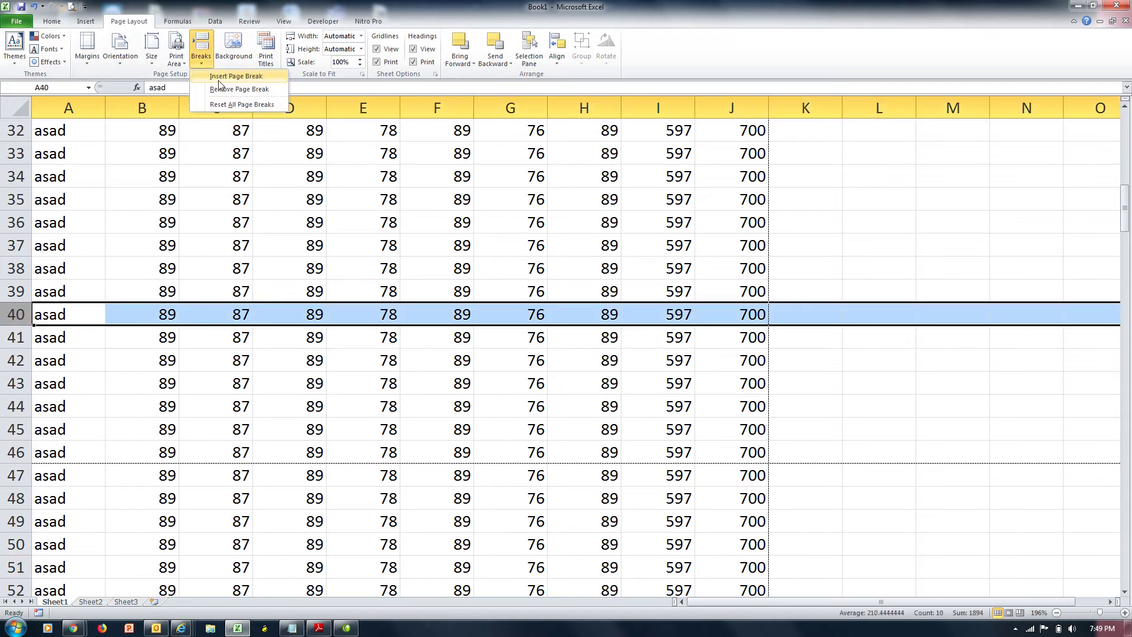
left_click(233, 79)
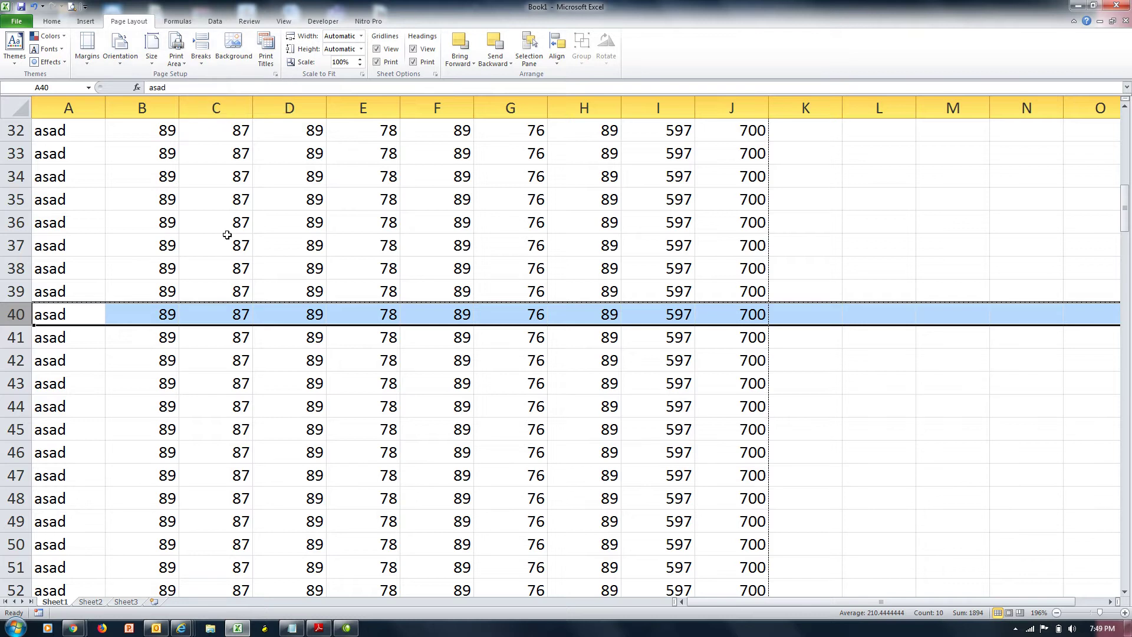
Insert another page break above row 41, and undo both inserted page breaks
left_click(23, 336)
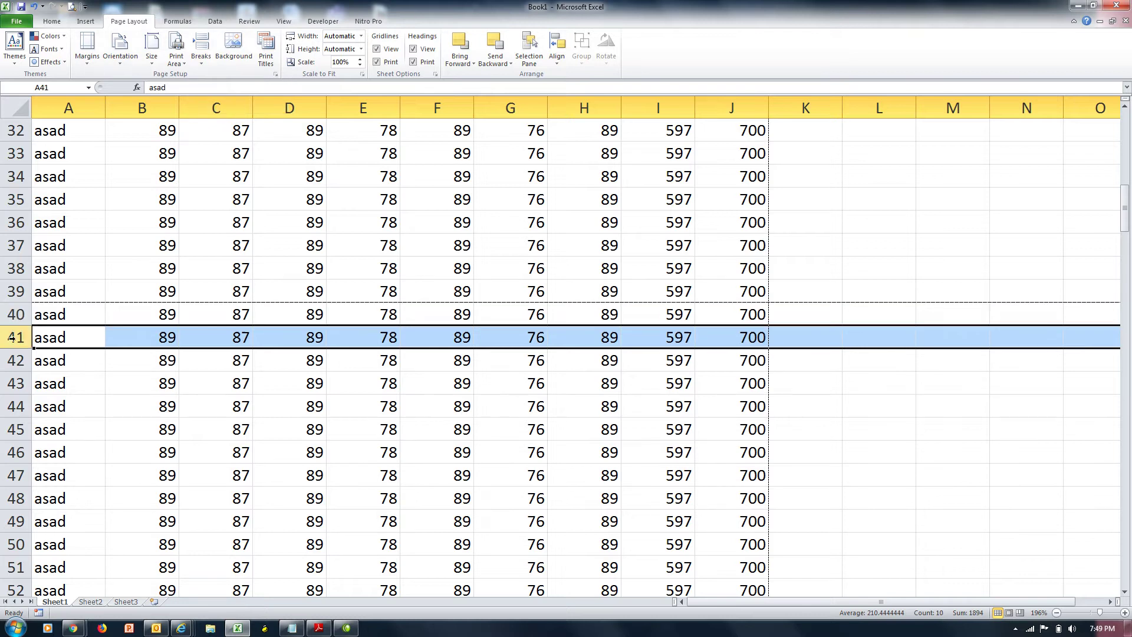
left_click(202, 59)
left_click(226, 79)
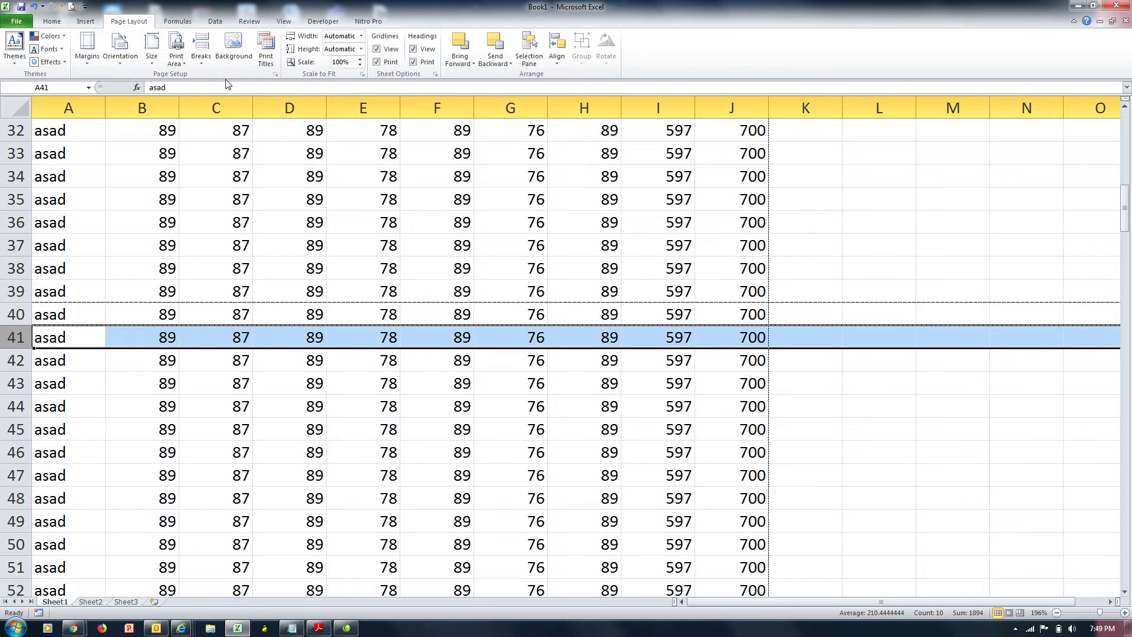
key("ctrl+z")
key("ctrl+z")
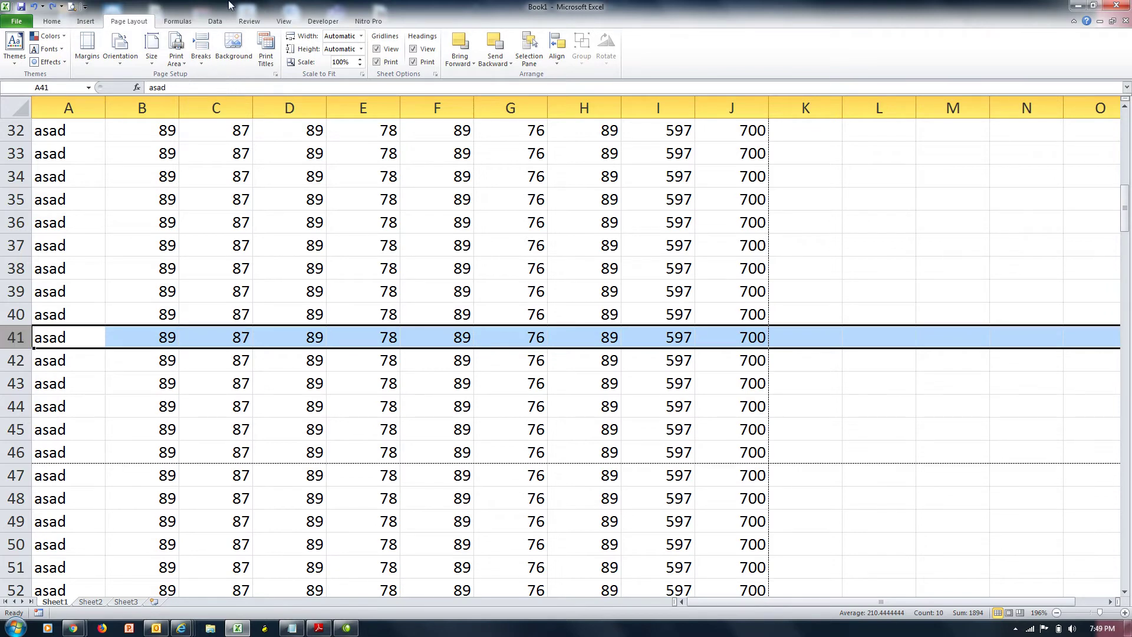
Insert a page break above row 41 and reselect the row directly below the break
left_click(201, 59)
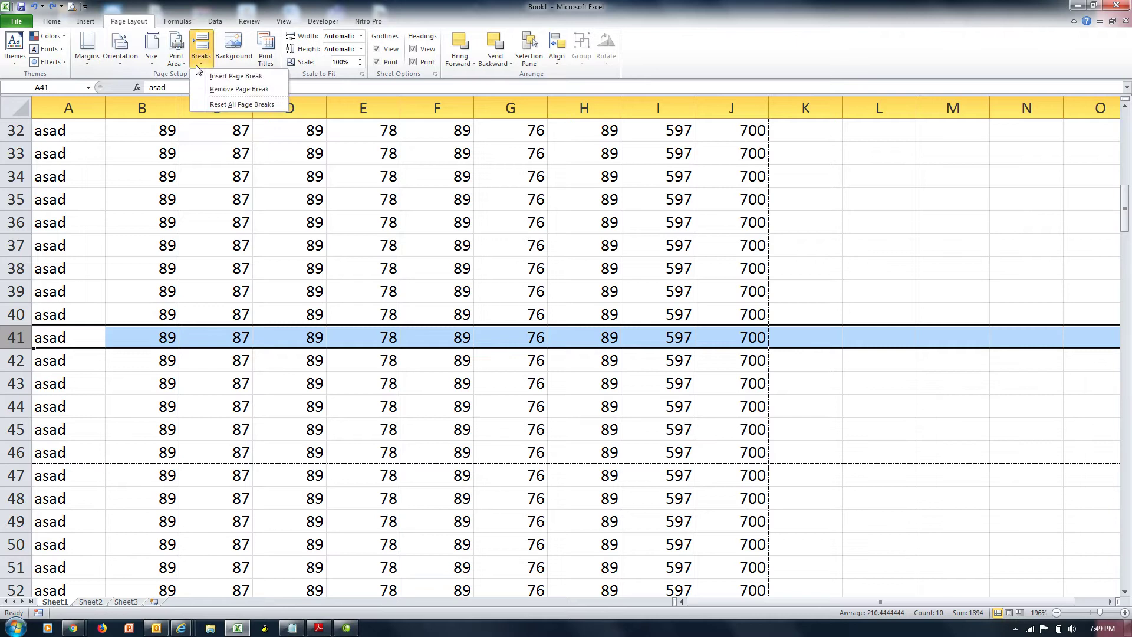
left_click(224, 79)
left_click(163, 359)
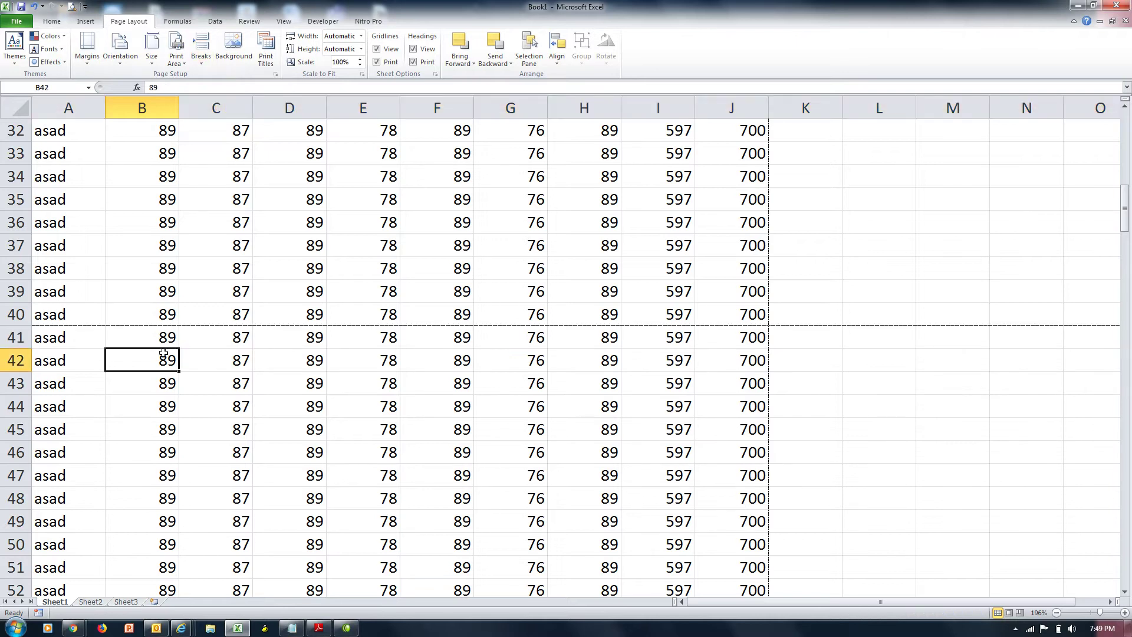
left_click(21, 338)
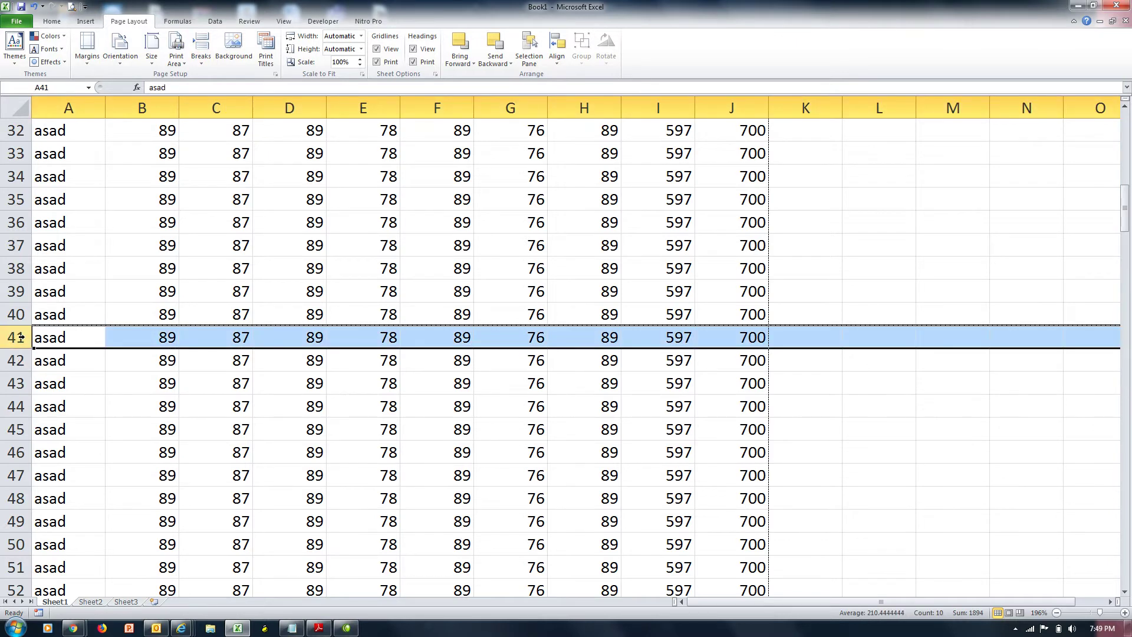
Insert a page break above row 81, five rows before the next automatic break
key("Down")
key("Down")
key("Down")
key("Down")
key("Down")
key("Down")
key("Down")
key("Down")
key("Down")
key("Down")
key("Down")
key("Down")
key("Down")
key("Down")
key("Down")
key("Down")
key("Down")
key("Down")
key("Down")
key("Down")
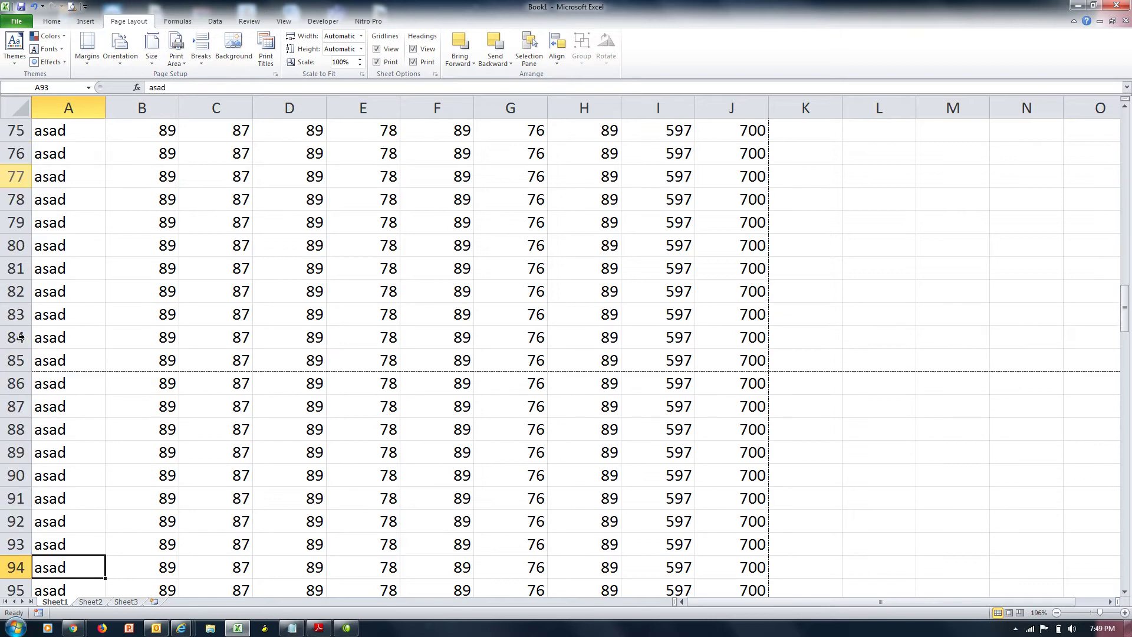
key("Up")
key("Up")
key("Up")
key("Up")
key("Up")
key("Up")
key("Up")
key("Up")
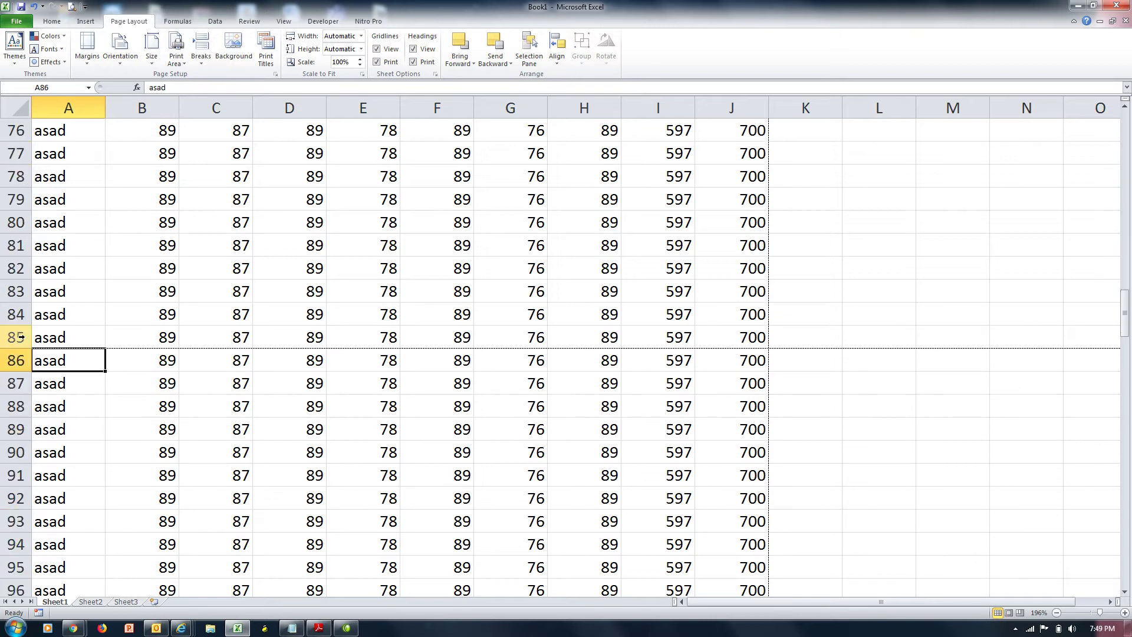
key("Up")
key("Up")
key("Up")
key("Up")
key("Up")
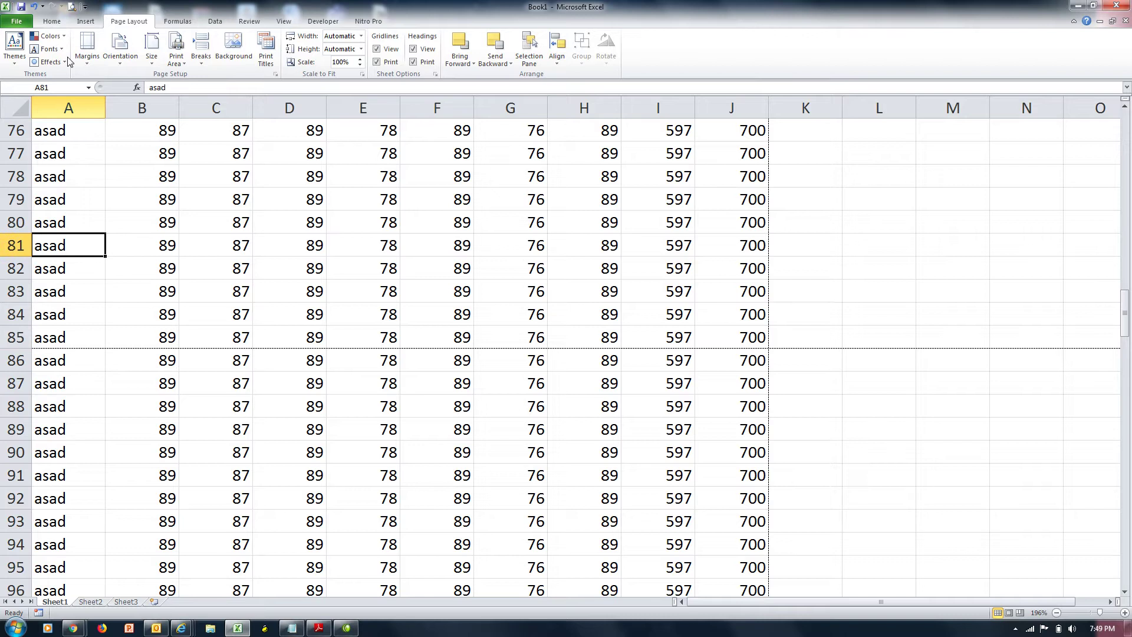
left_click(206, 67)
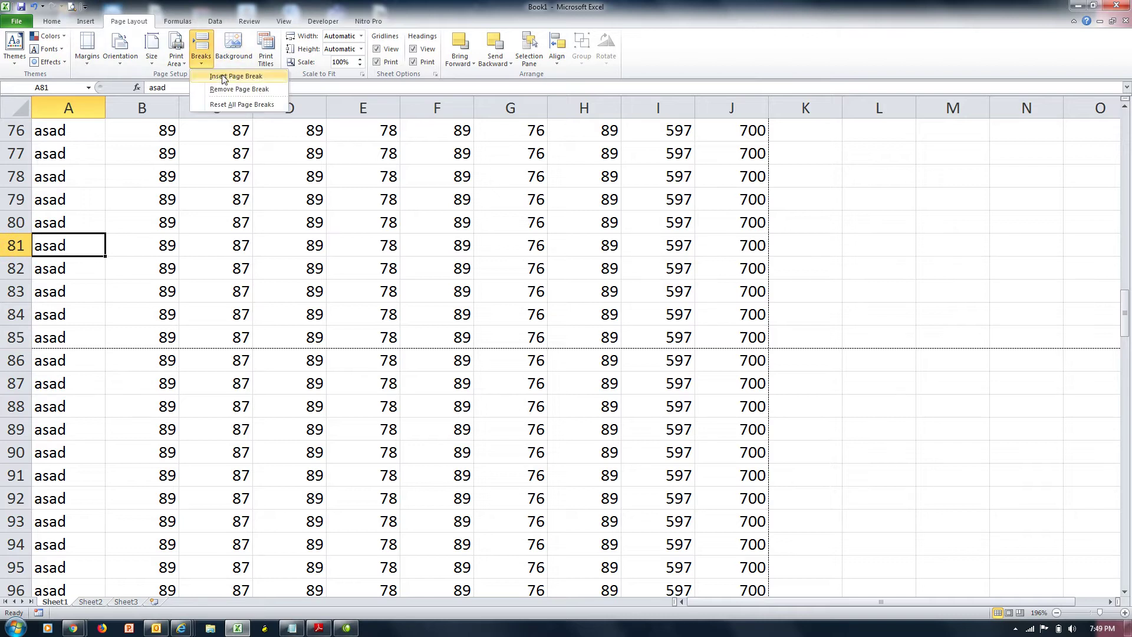
left_click(218, 76)
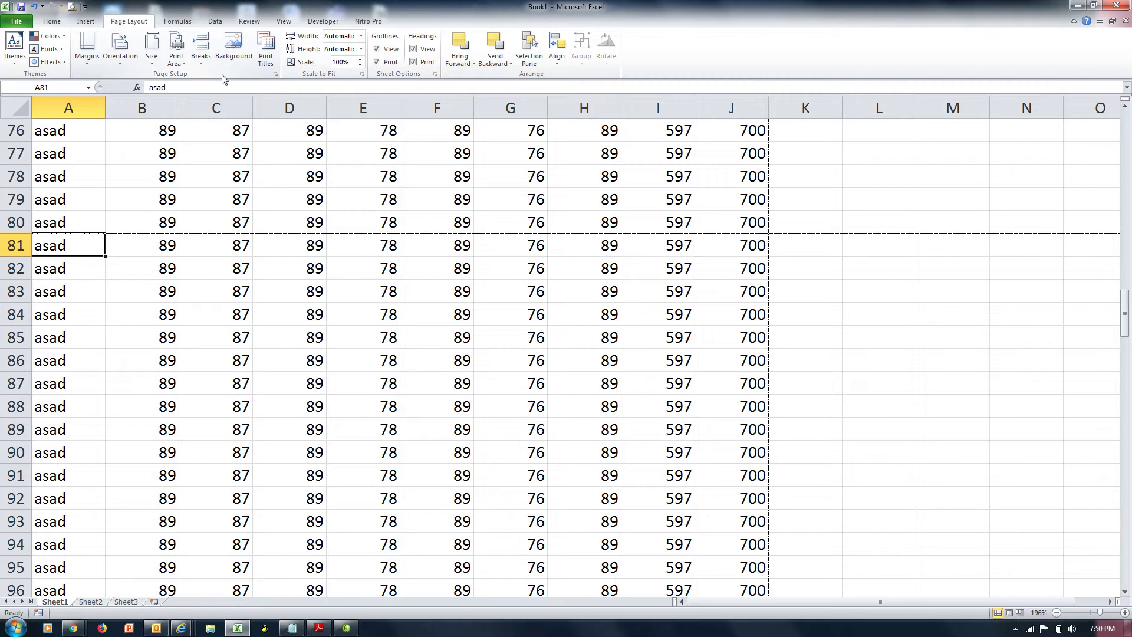
Insert a page break above row 121, with the whole row selected
key("Down")
key("Down")
key("Down")
key("Down")
key("Down")
key("Down")
key("Down")
key("Down")
key("Down")
key("Down")
key("Down")
key("Down")
key("Down")
key("Down")
key("Down")
key("Down")
key("Down")
key("Down")
key("Down")
key("Down")
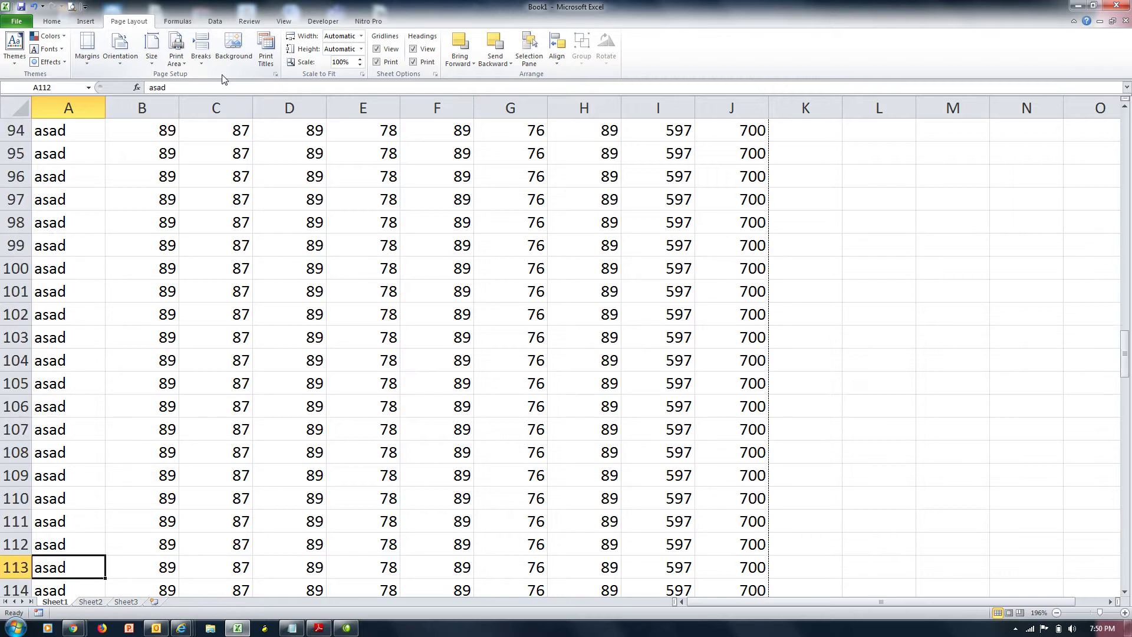
key("Up")
key("Up")
key("Up")
key("Down")
key("Down")
key("Down")
key("Down")
key("Down")
key("Down")
key("Down")
key("Down")
key("Down")
key("Down")
key("Down")
key("Down")
key("Down")
key("Down")
key("Down")
key("Down")
key("Down")
key("Down")
key("Down")
key("Down")
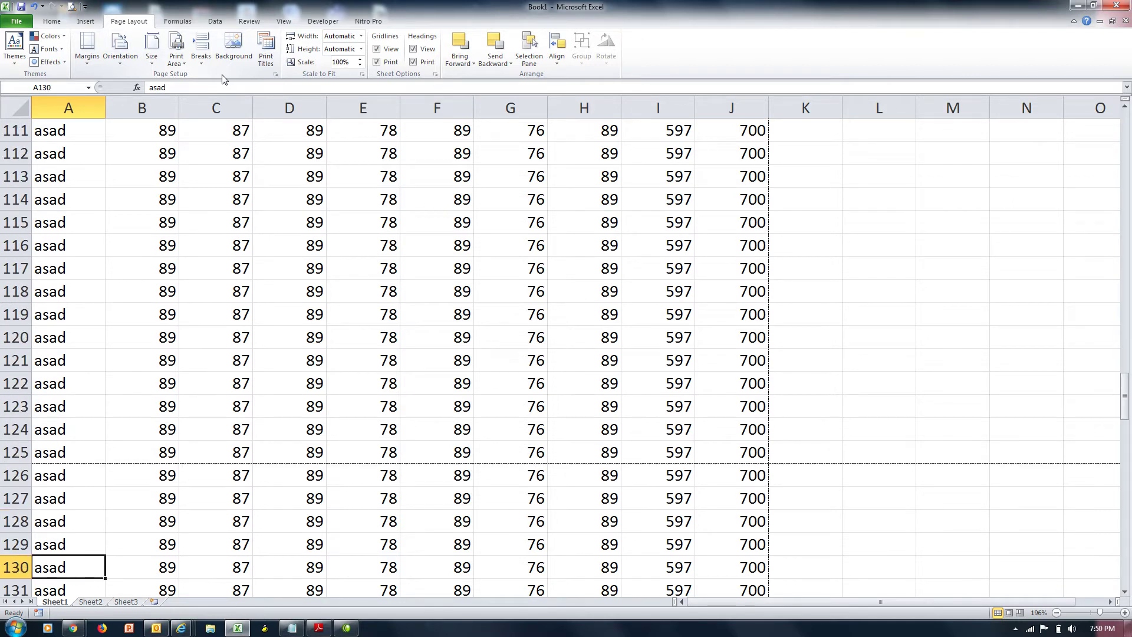
left_click(23, 360)
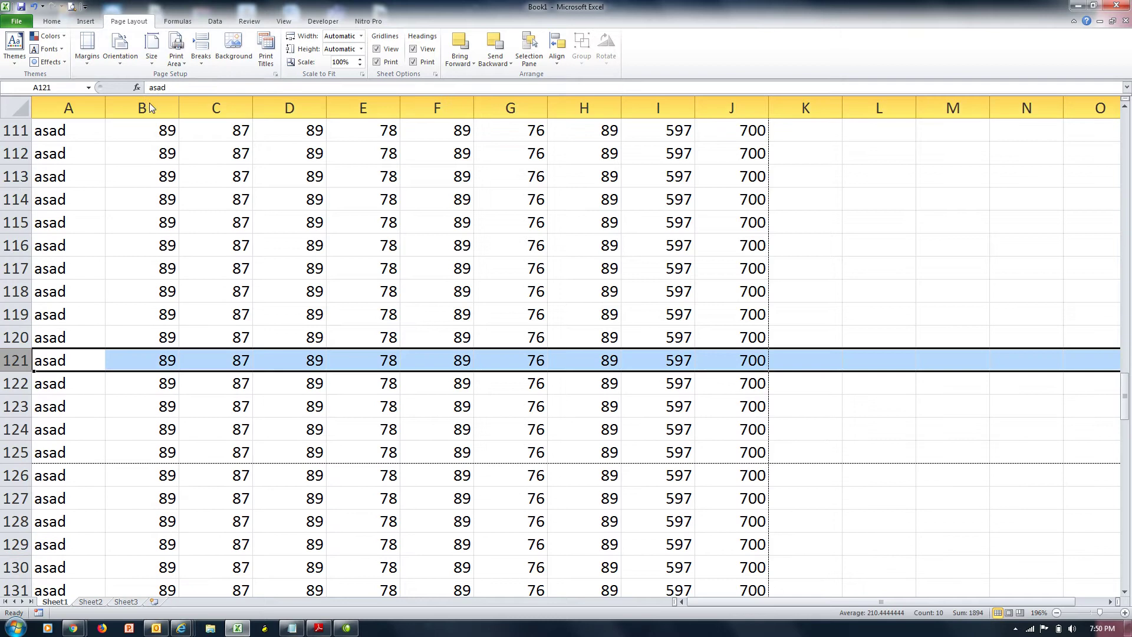
left_click(202, 66)
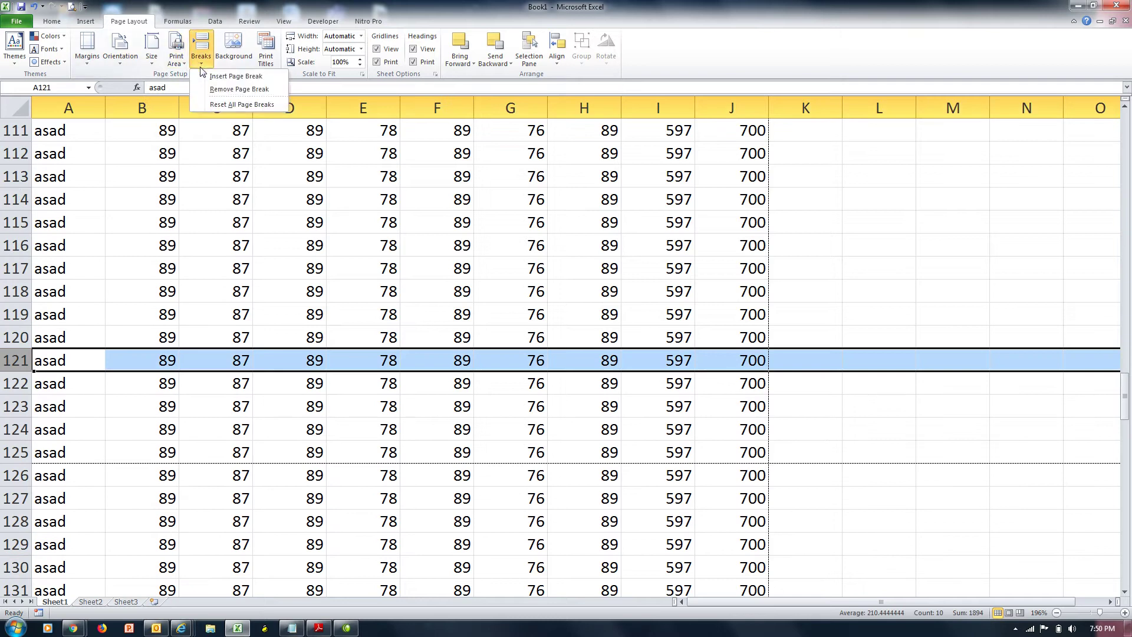
left_click(236, 76)
Insert a page break above row 161, with the whole row selected
key("Down")
key("Down")
key("Down")
key("Down")
key("Down")
key("Down")
key("Down")
key("Down")
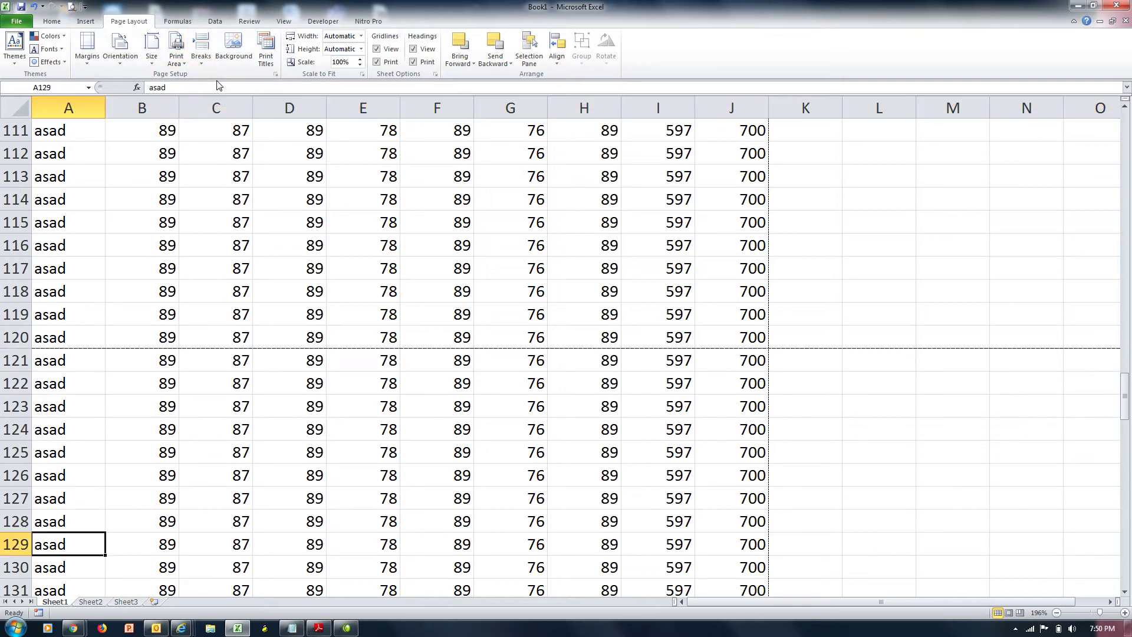
key("Down")
key("Down")
key("Down")
key("Down")
key("Down")
key("Down")
key("Down")
key("Down")
key("Down")
key("Down")
key("Down")
key("Down")
key("Down")
key("Down")
key("Down")
key("Down")
key("Down")
key("Down")
key("Down")
key("Down")
key("Down")
key("Down")
key("Down")
key("Down")
key("Down")
key("Down")
key("Down")
key("Down")
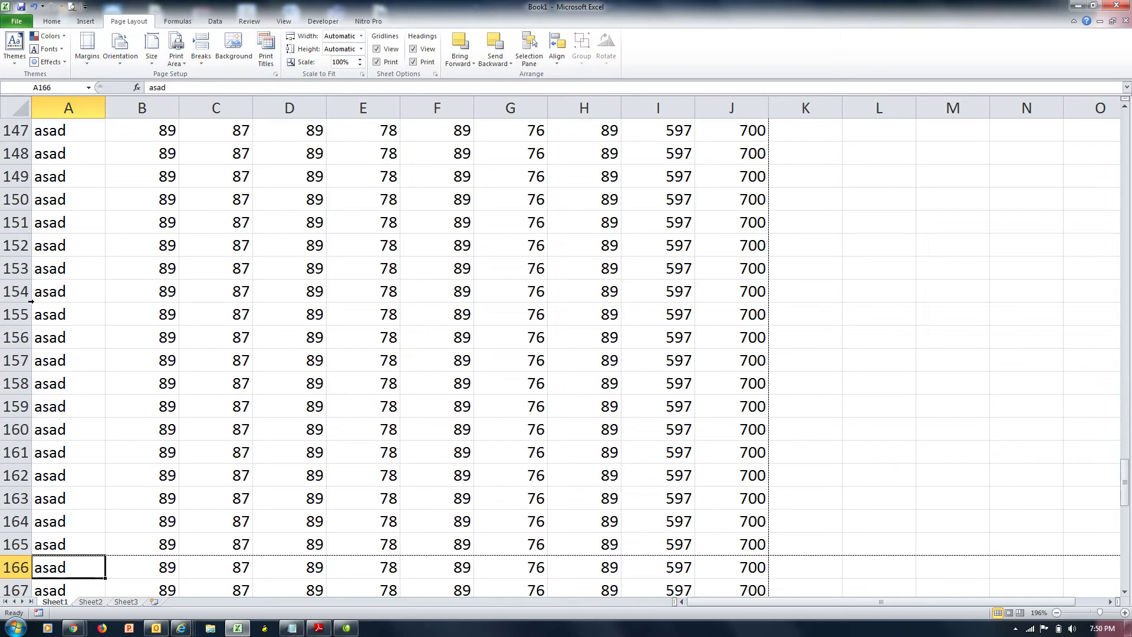
left_click(18, 452)
left_click(201, 58)
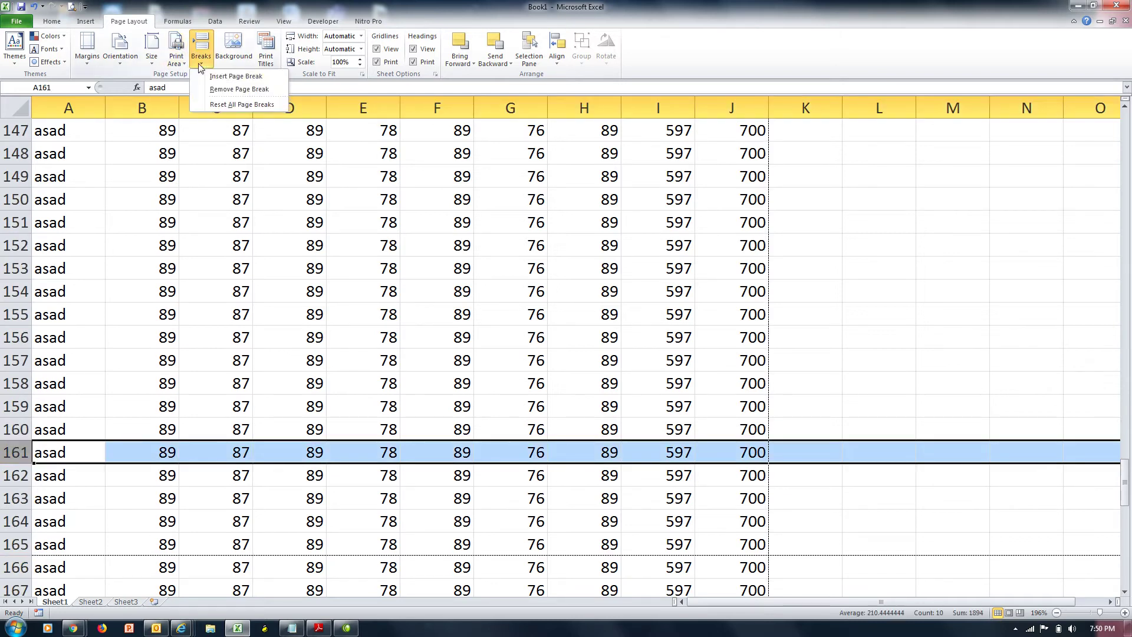
left_click(223, 78)
Go down column A past the end of the data to check where the last page ends
key("Down")
key("Down")
key("Down")
key("Down")
key("Down")
key("Down")
key("Down")
key("Down")
key("Down")
key("Down")
key("Down")
key("Down")
key("Down")
key("Down")
key("Down")
key("Down")
key("Down")
key("Down")
key("Down")
key("Down")
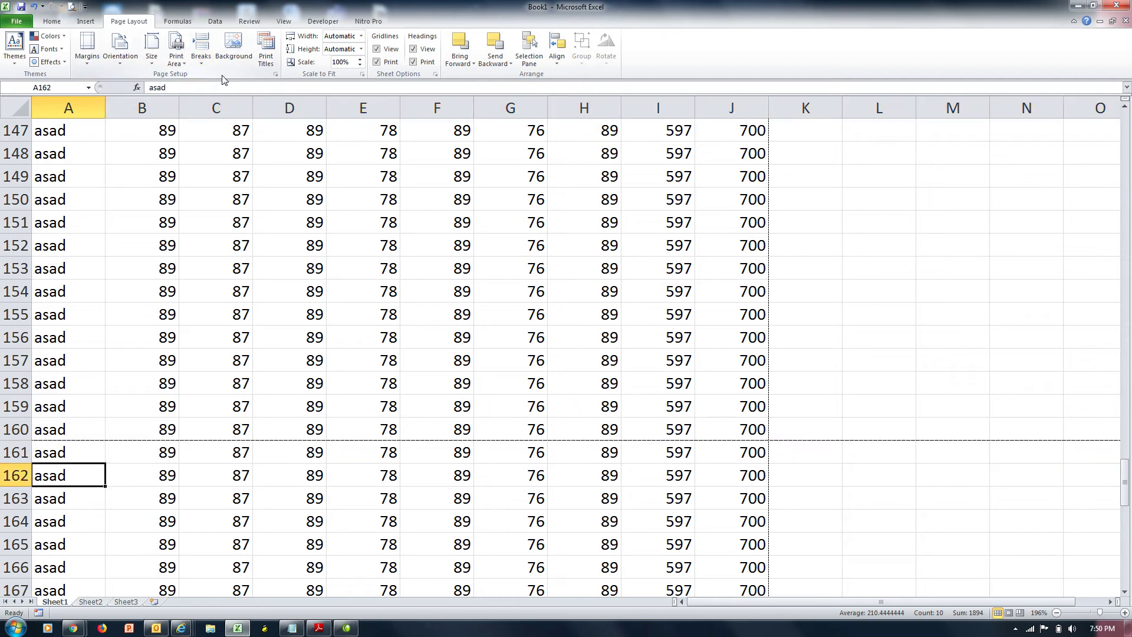
key("Down")
key("Down")
key("Down")
key("Down")
key("Down")
key("Down")
key("Down")
key("Down")
key("Down")
key("Down")
key("Down")
key("Down")
key("Down")
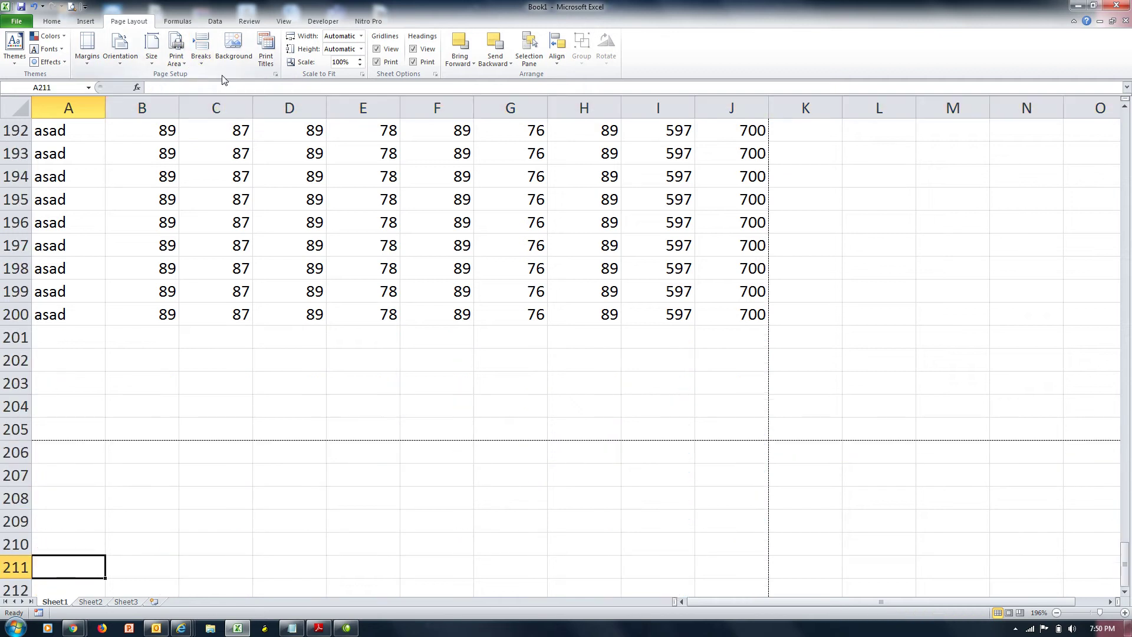
Insert a page break above row 201, directly below the last data row
key("Up")
key("Up")
key("Up")
key("Up")
key("Up")
key("Up")
key("Up")
key("Up")
key("Up")
key("Up")
key("Up")
key("Down")
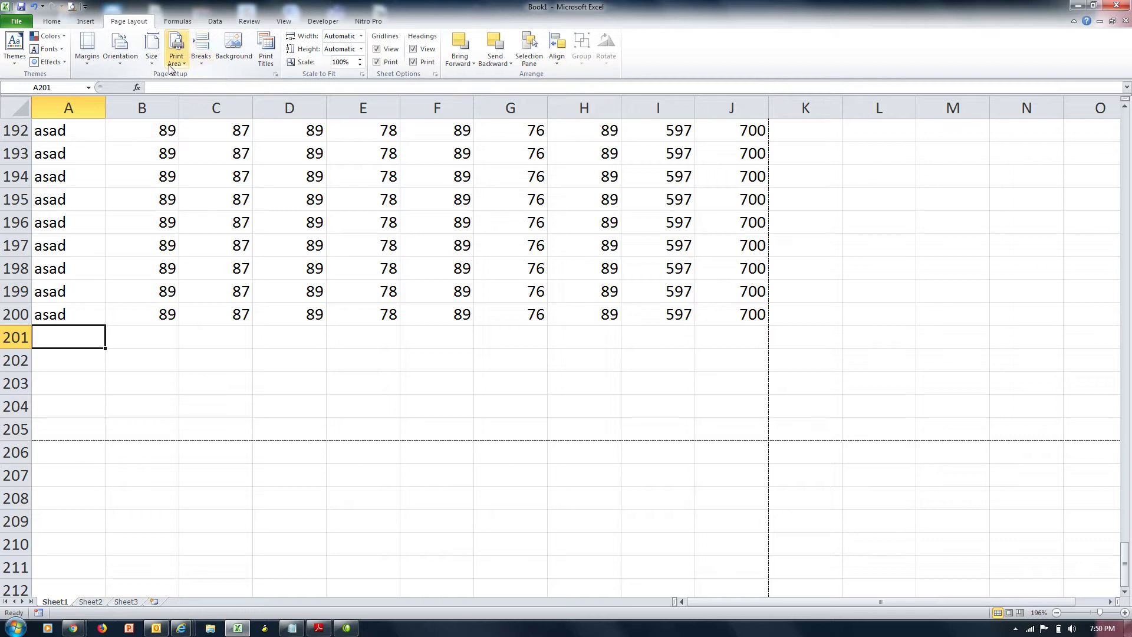
left_click(201, 56)
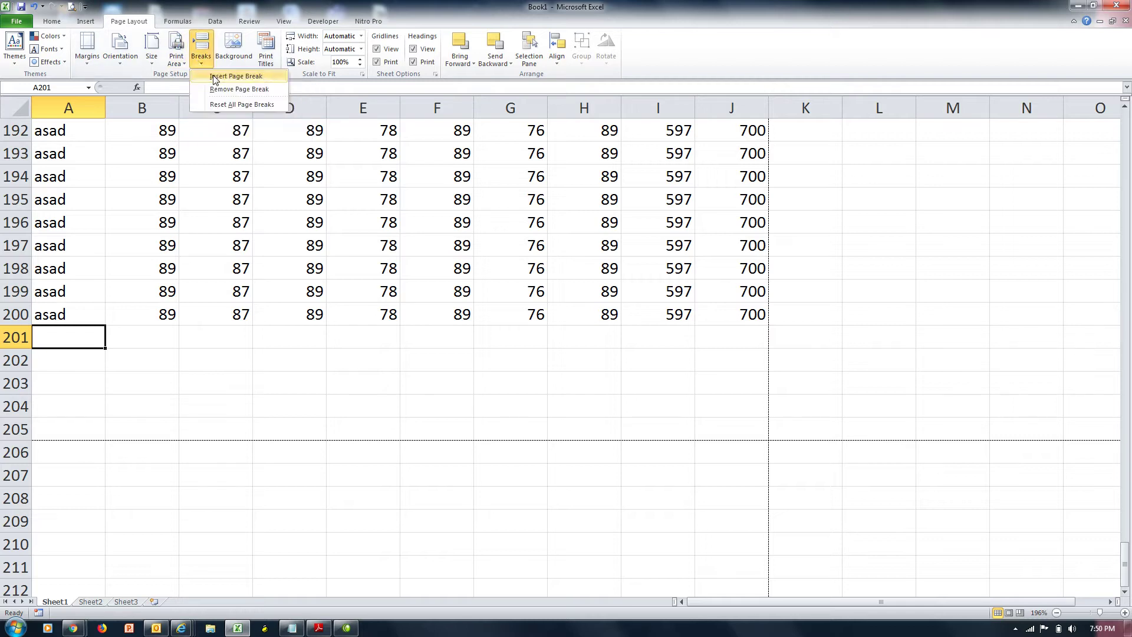
left_click(214, 76)
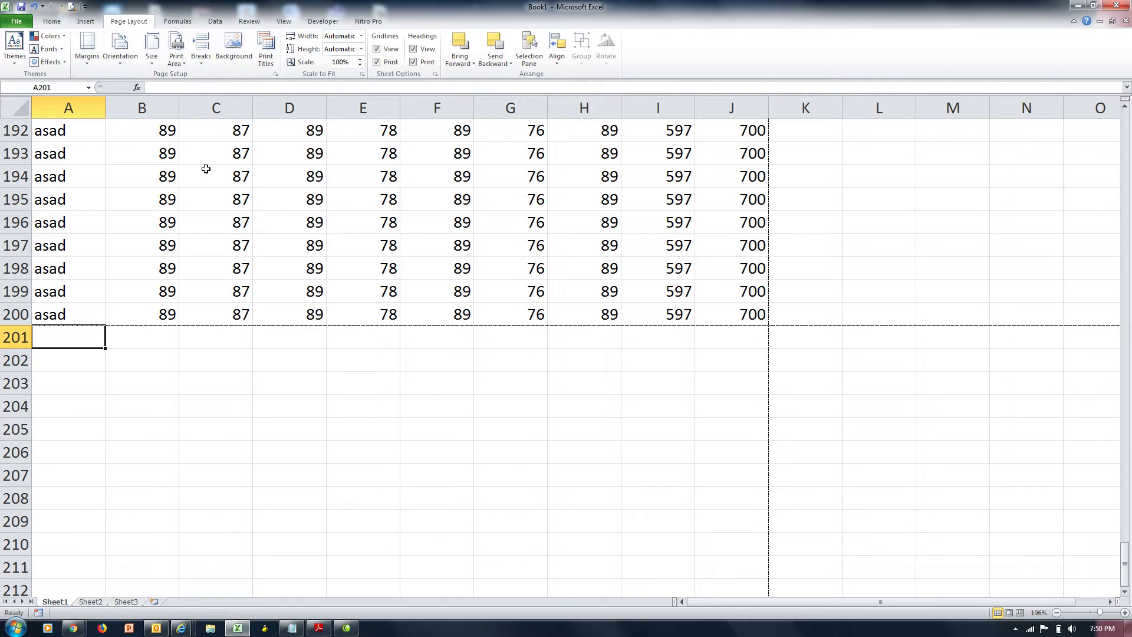
Page through the print preview to check that each page ends at its manual break, then return to the sheet
key("ctrl+p")
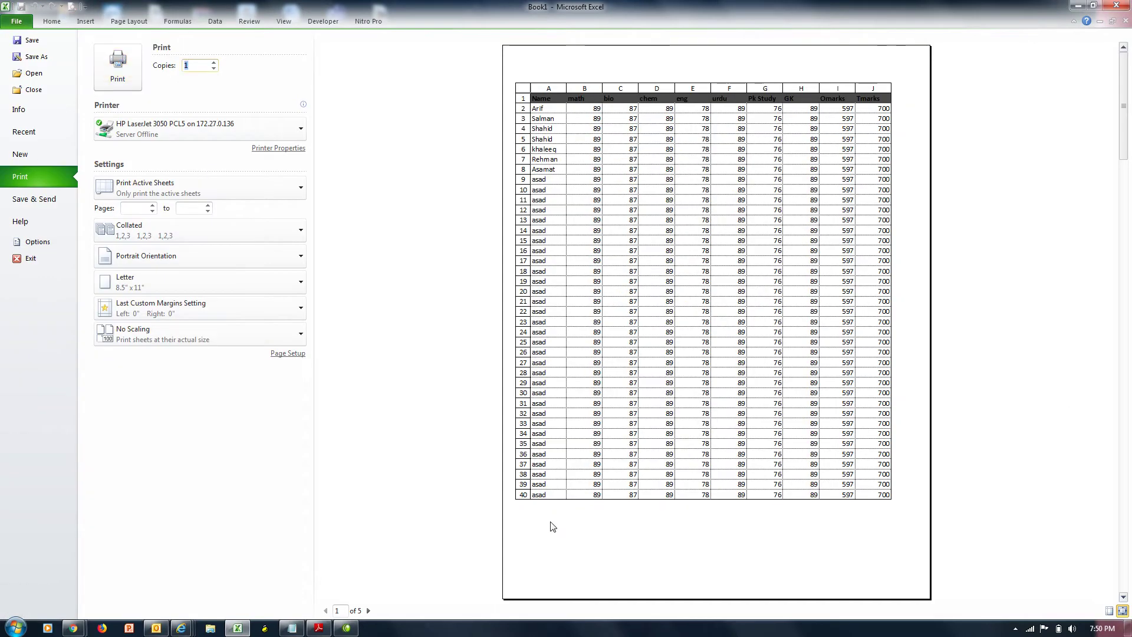
left_click(368, 610)
left_click(368, 610)
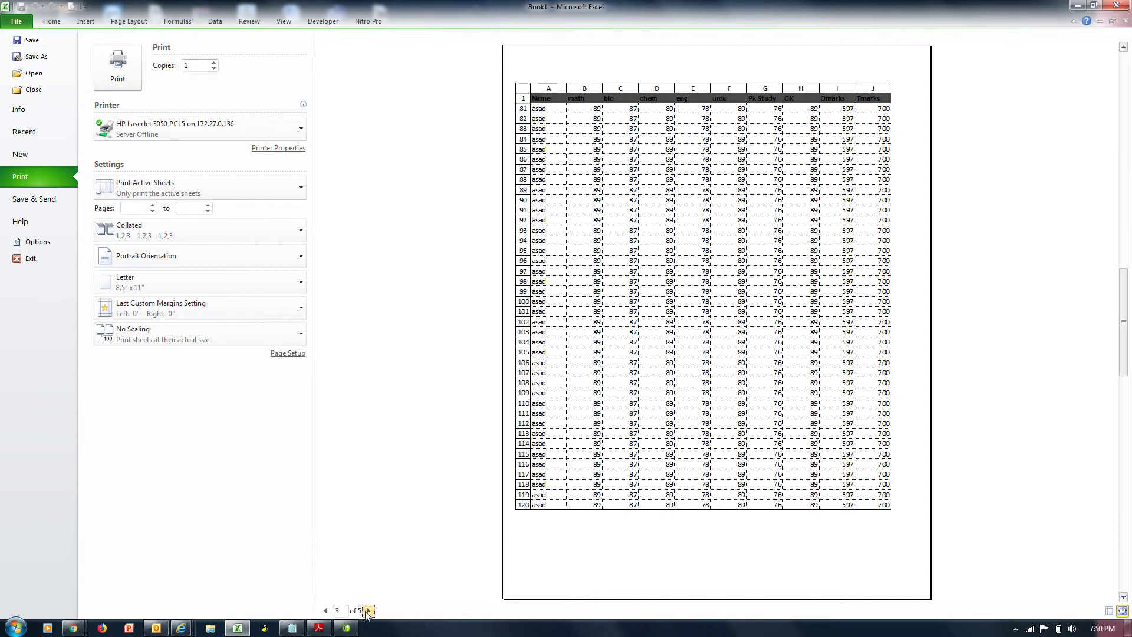
left_click(368, 611)
left_click(368, 611)
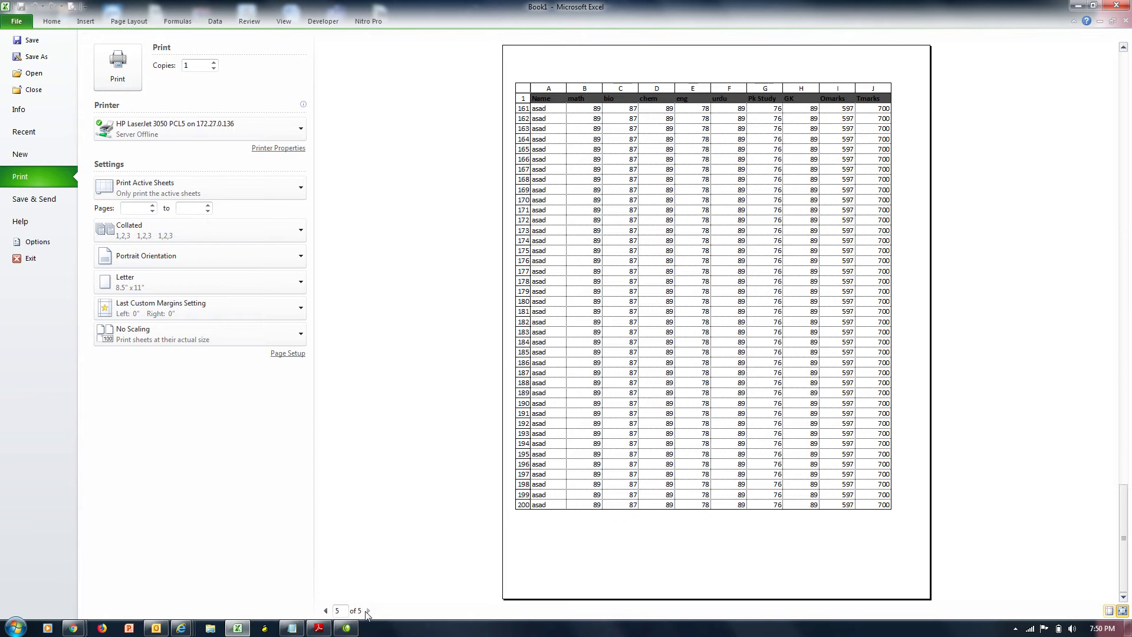
key("Escape")
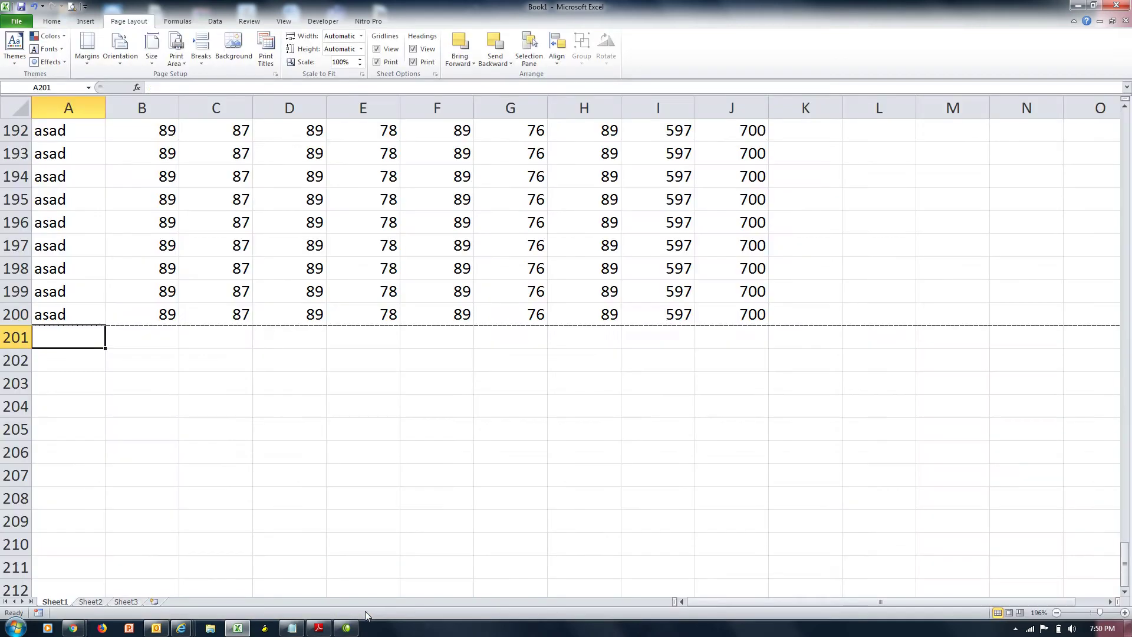
Fill the data of row 200 down through row 208 across columns A to J
key("Up")
key("shift+Right")
key("shift+Right")
key("shift+Right")
key("shift+Right")
key("shift+Right")
key("shift+Right")
key("shift+Right")
key("shift+Right")
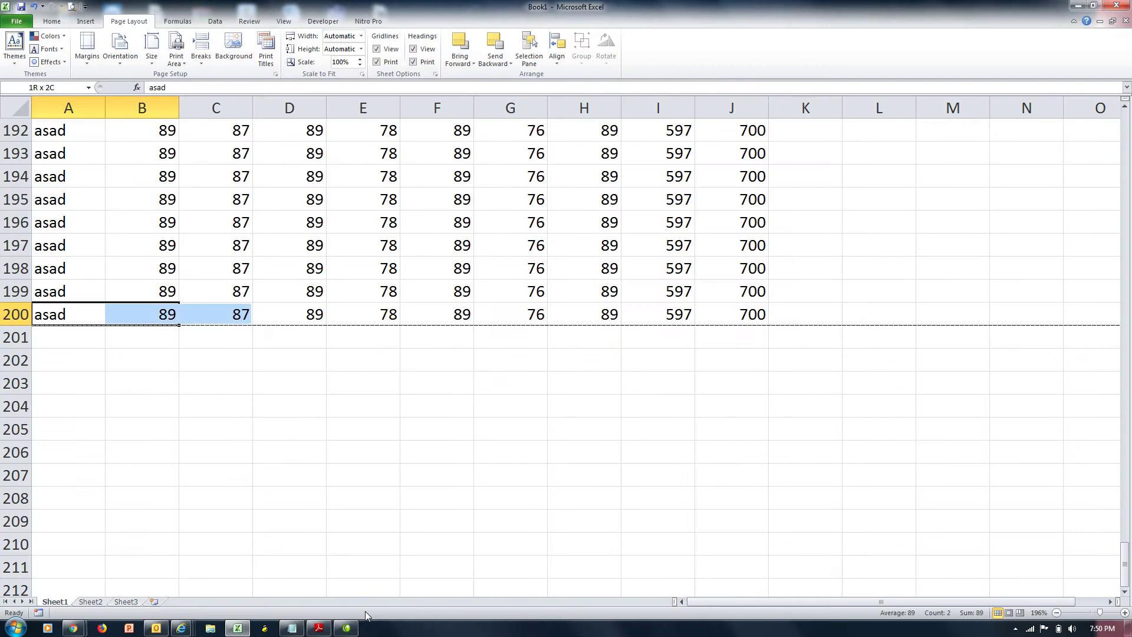
key("shift+Right")
key("shift+Down")
key("shift+Down")
key("shift+Down")
key("shift+Down")
key("shift+Down")
key("shift+Down")
key("shift+Down")
key("shift+Down")
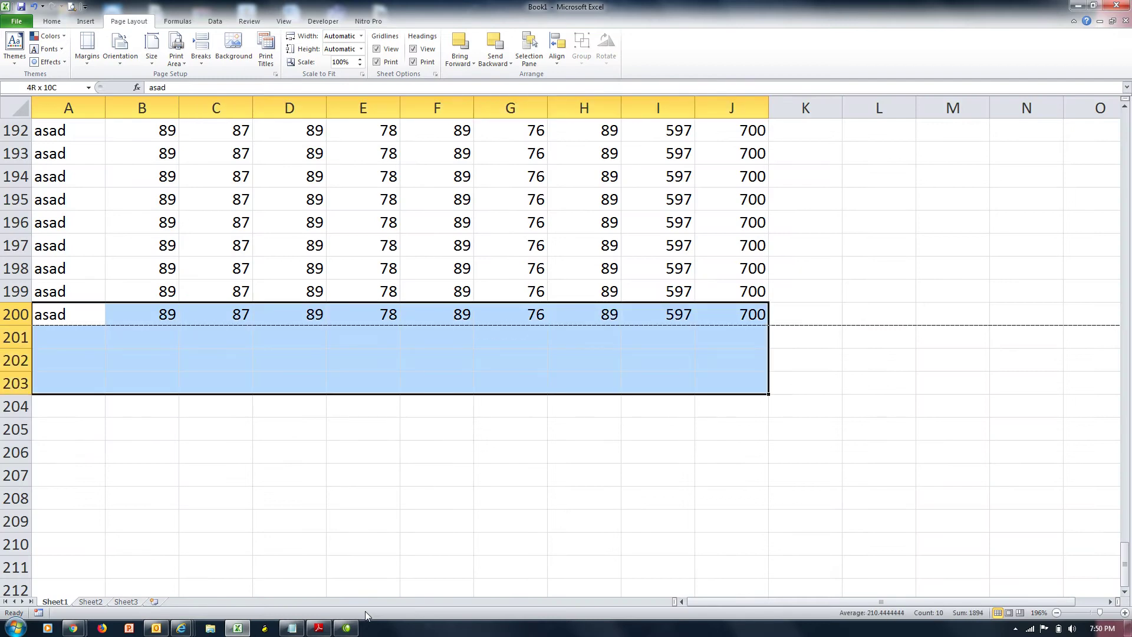
key("ctrl+d")
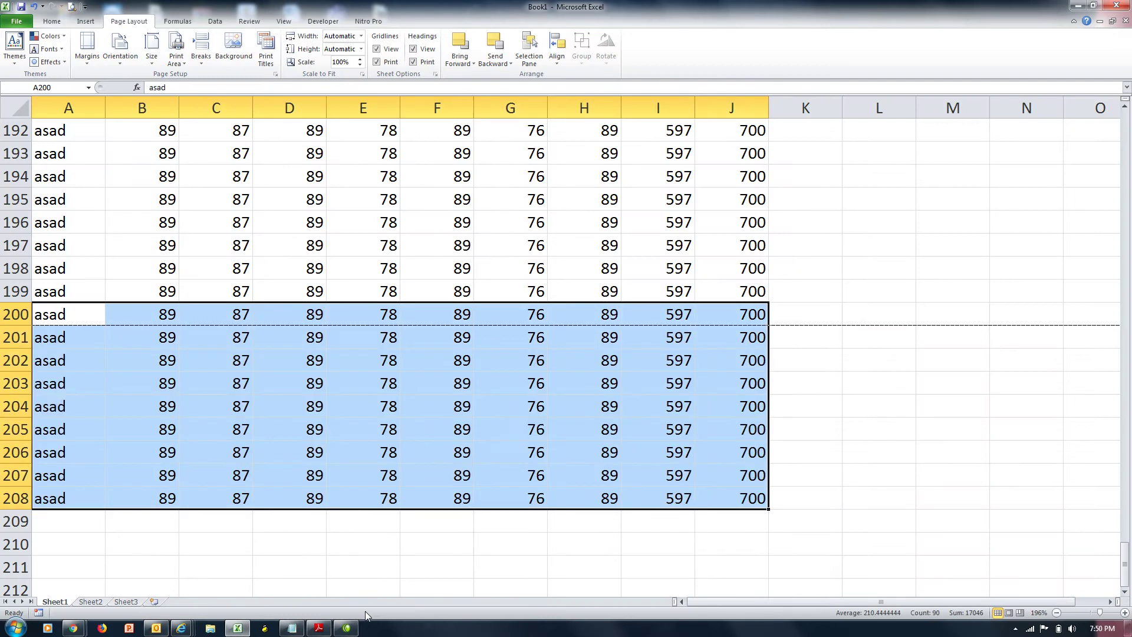
Page through the print preview to the last page to see where the newly filled rows print
key("Down")
key("ctrl+p")
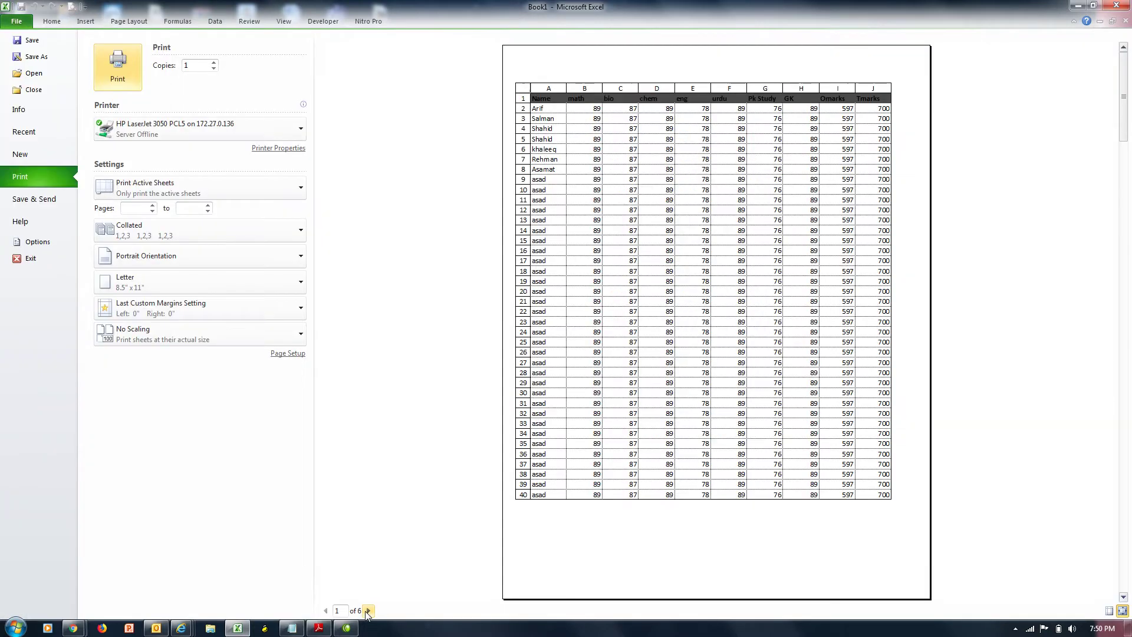
left_click(368, 611)
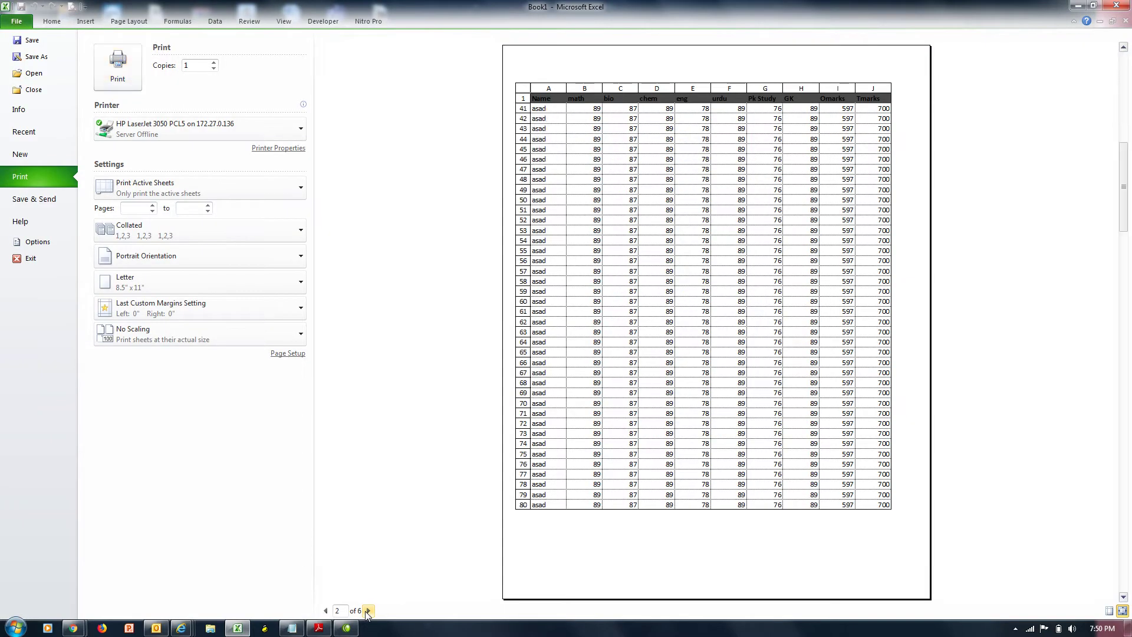
left_click(368, 611)
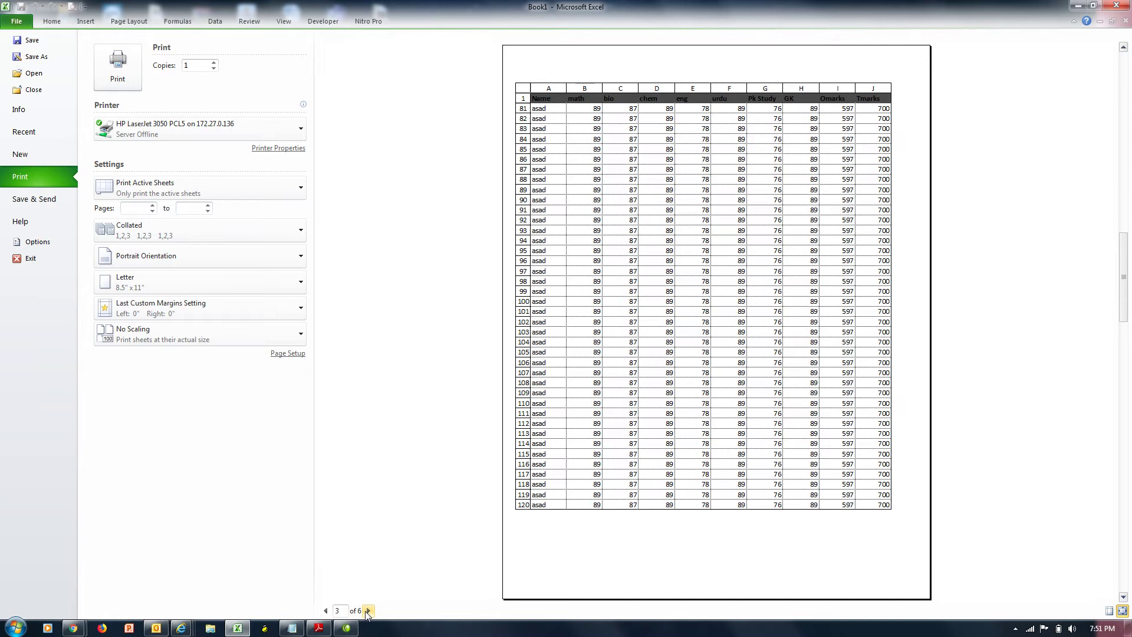
left_click(368, 611)
left_click(368, 611)
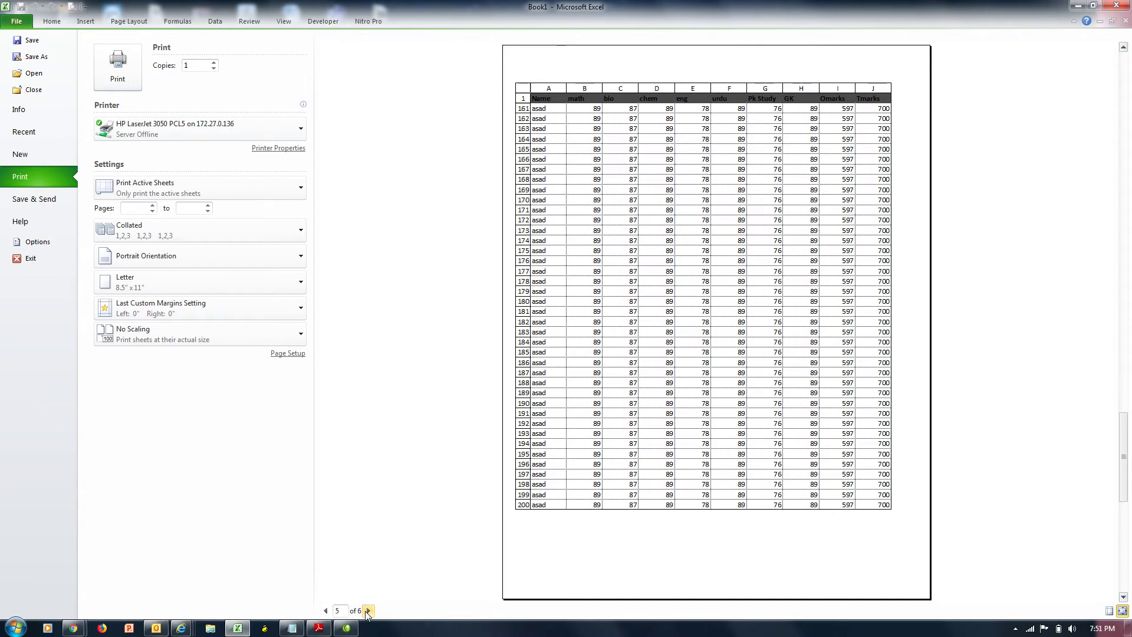
left_click(368, 611)
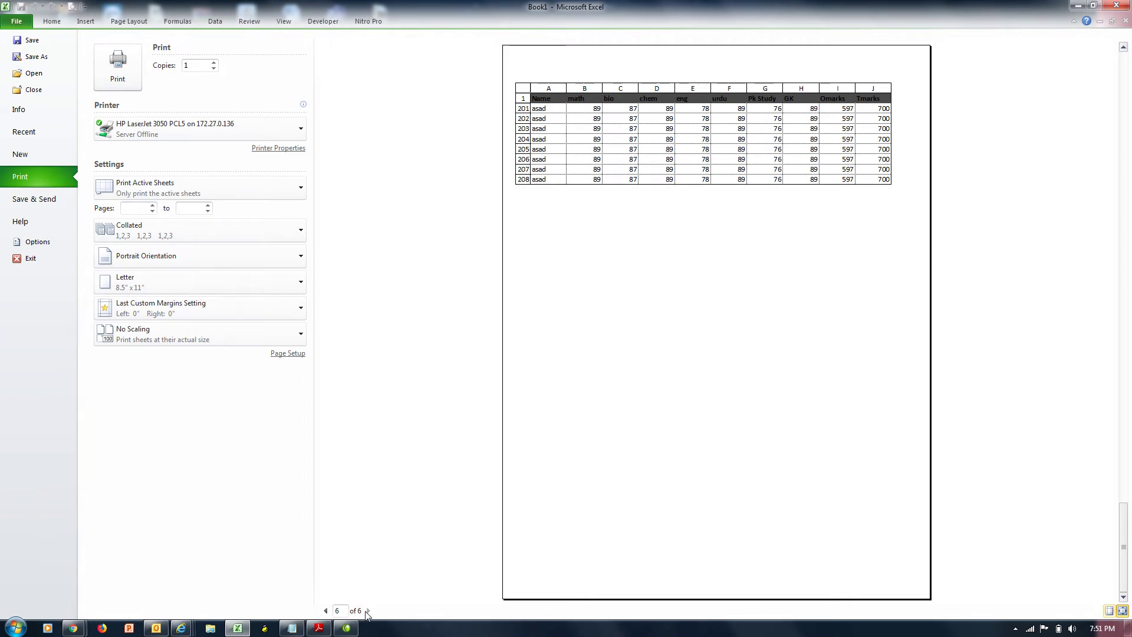
key("Escape")
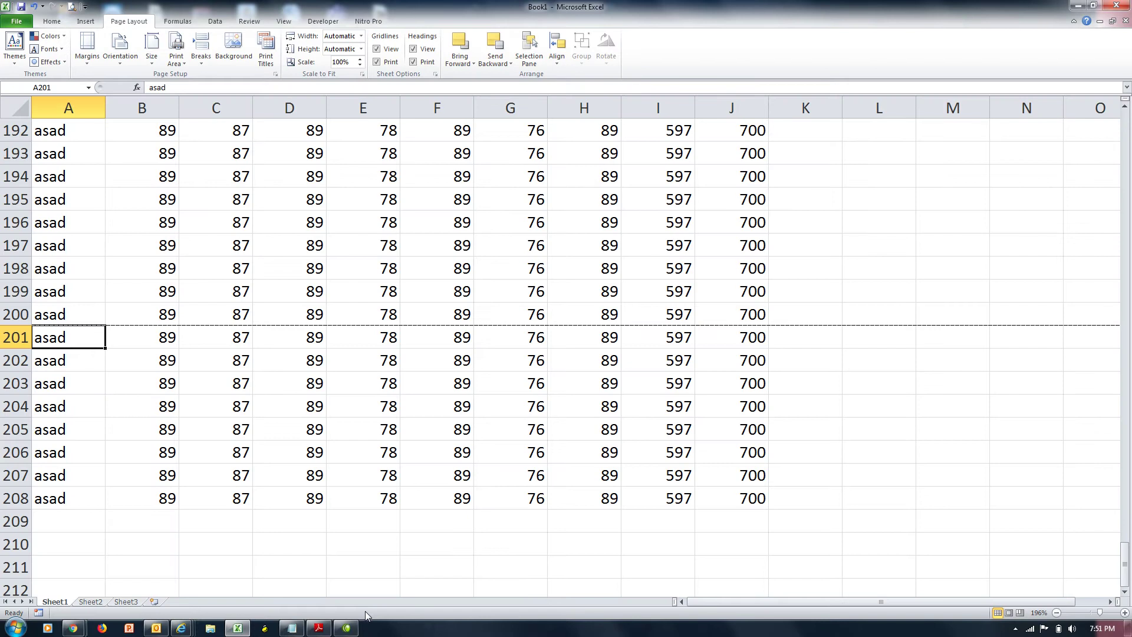
Remove the page break above row 201 from cell B201
left_click(132, 365)
left_click(132, 338)
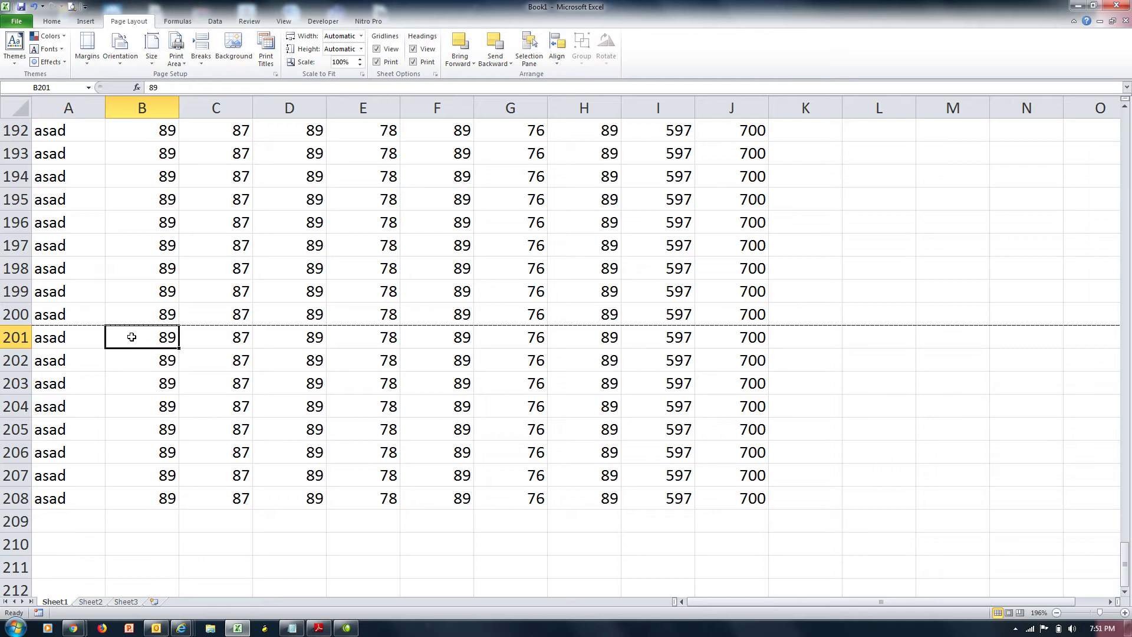
left_click(202, 58)
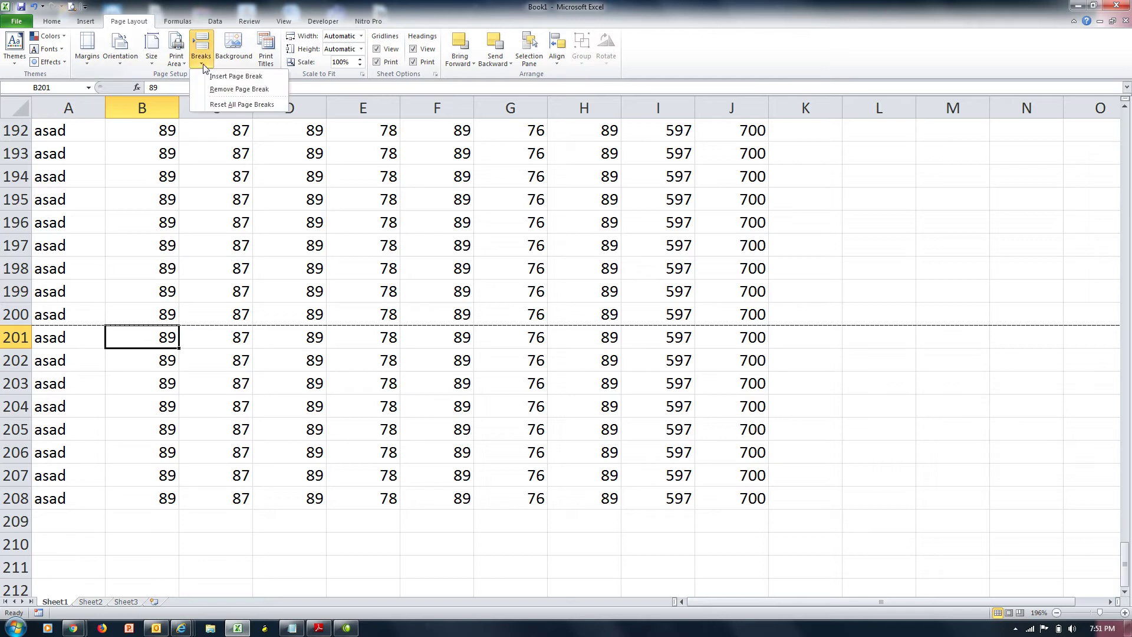
left_click(252, 93)
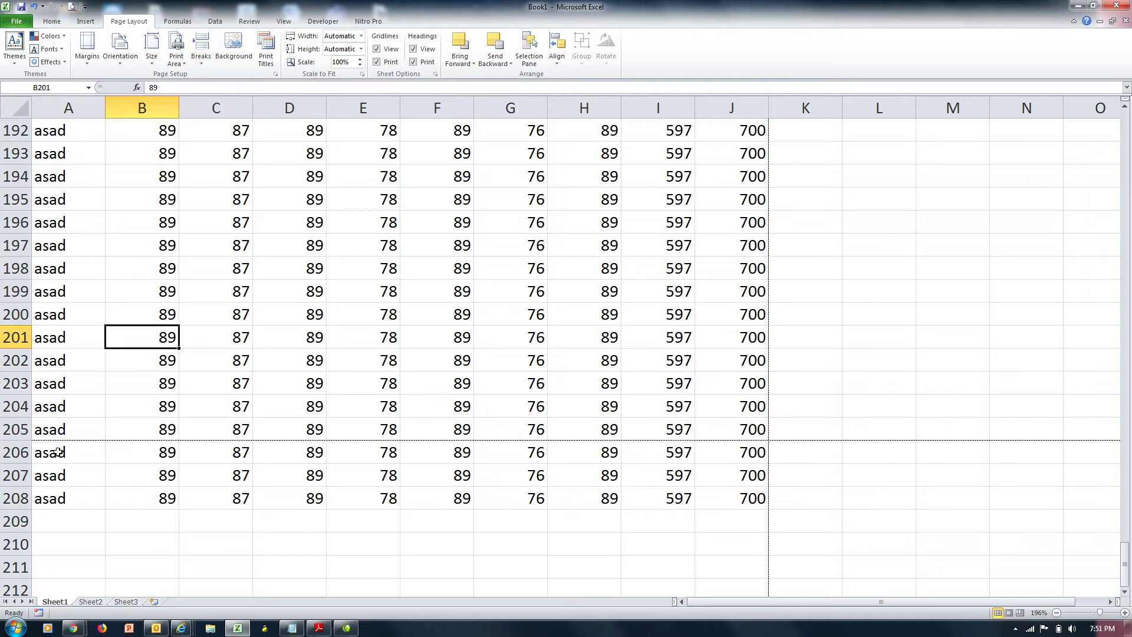
Check in the print preview where page 5 ends without the manual break above row 201
key("ctrl+p")
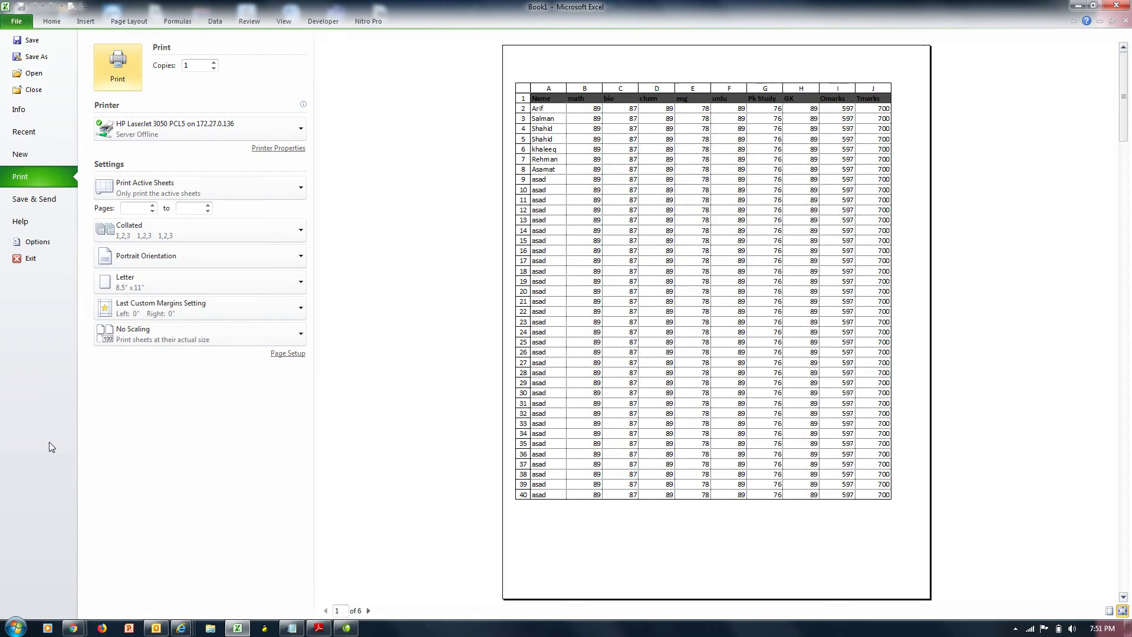
left_click(369, 611)
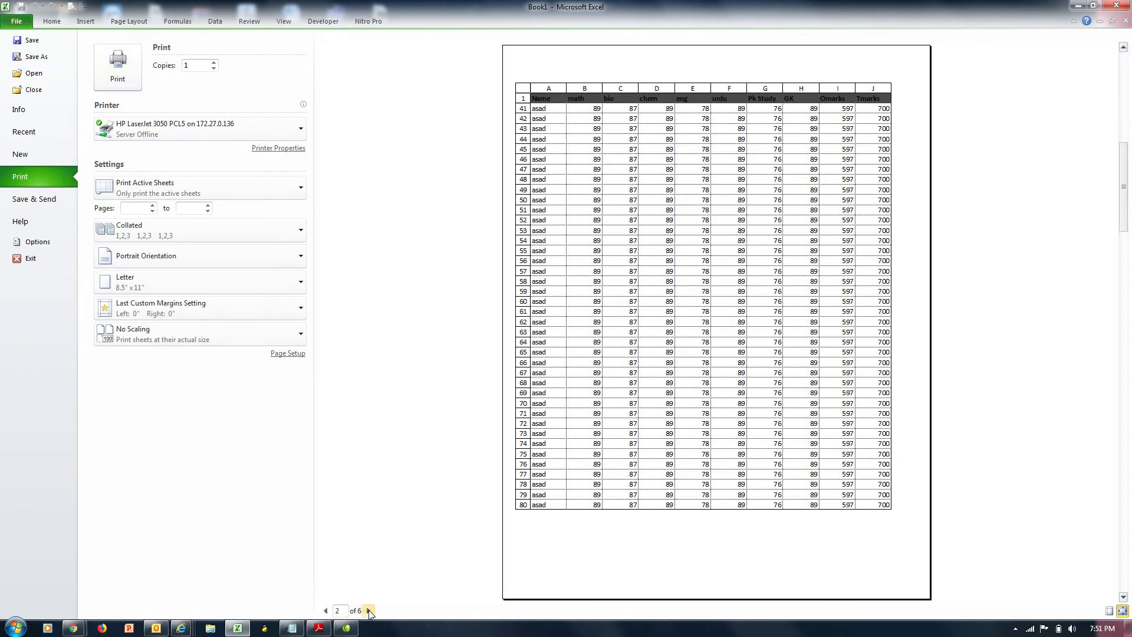
left_click(369, 611)
left_click(369, 611)
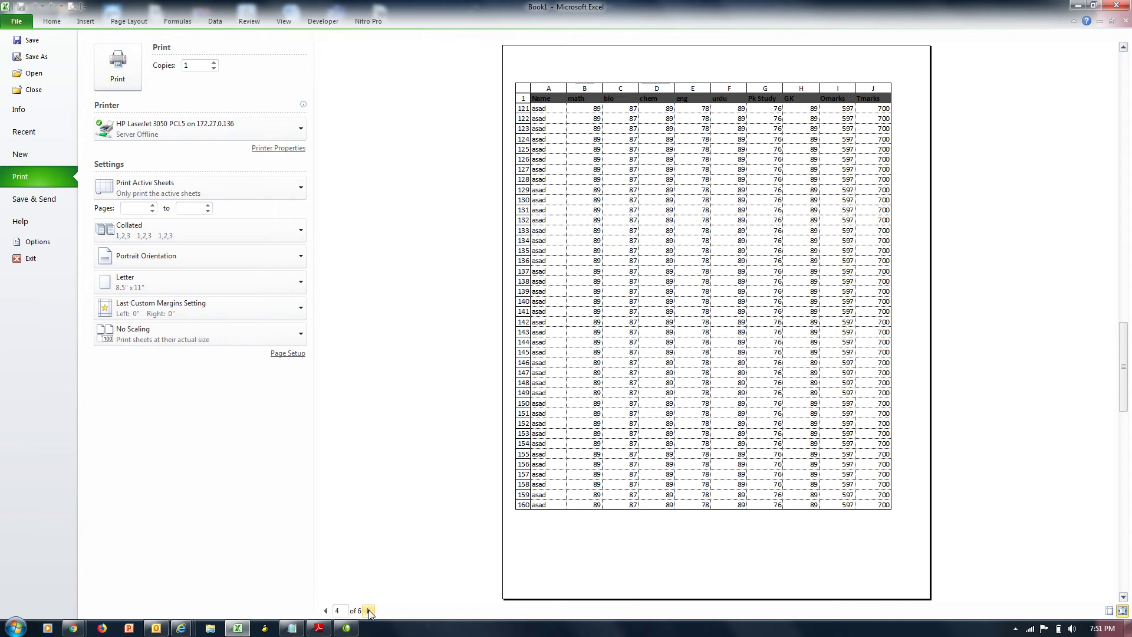
left_click(370, 611)
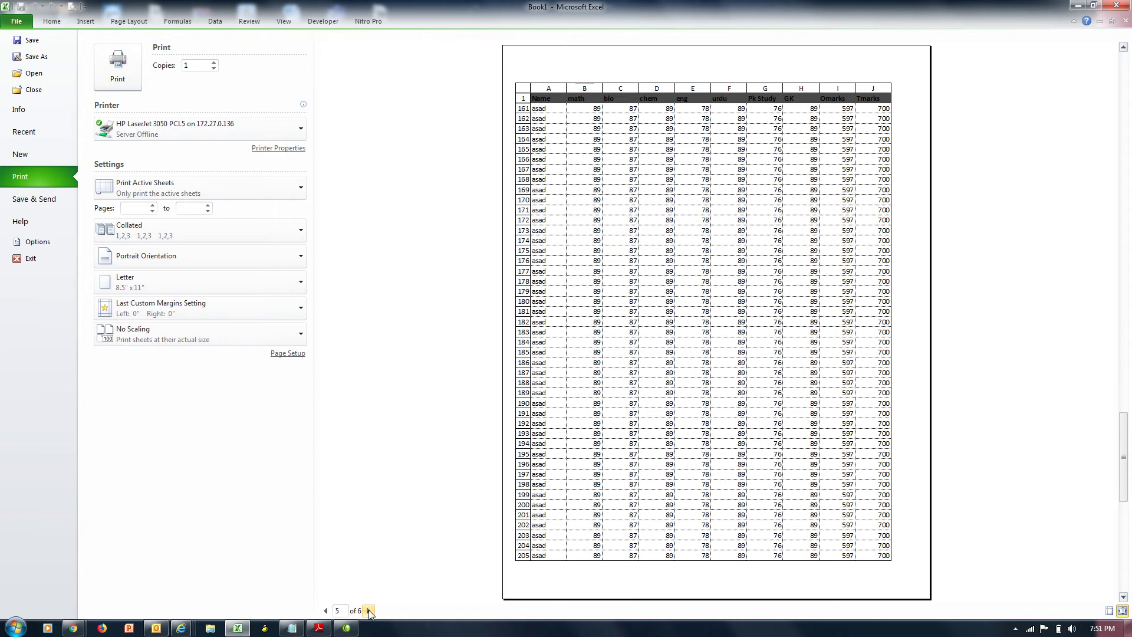
key("Escape")
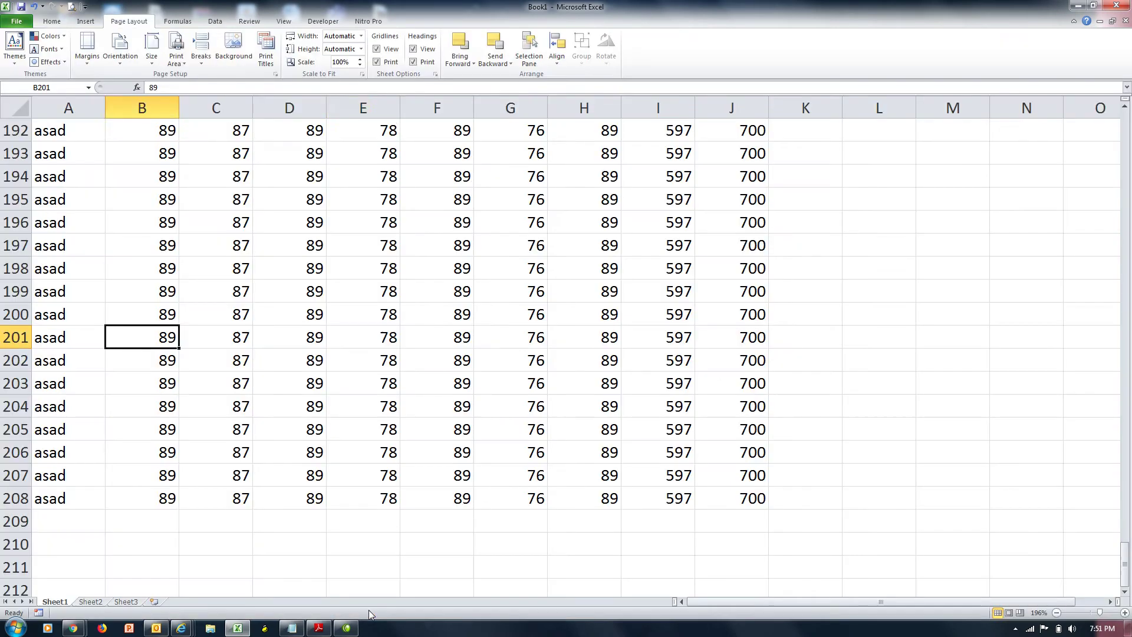
Reset all page breaks on the sheet
left_click(367, 354)
left_click(201, 48)
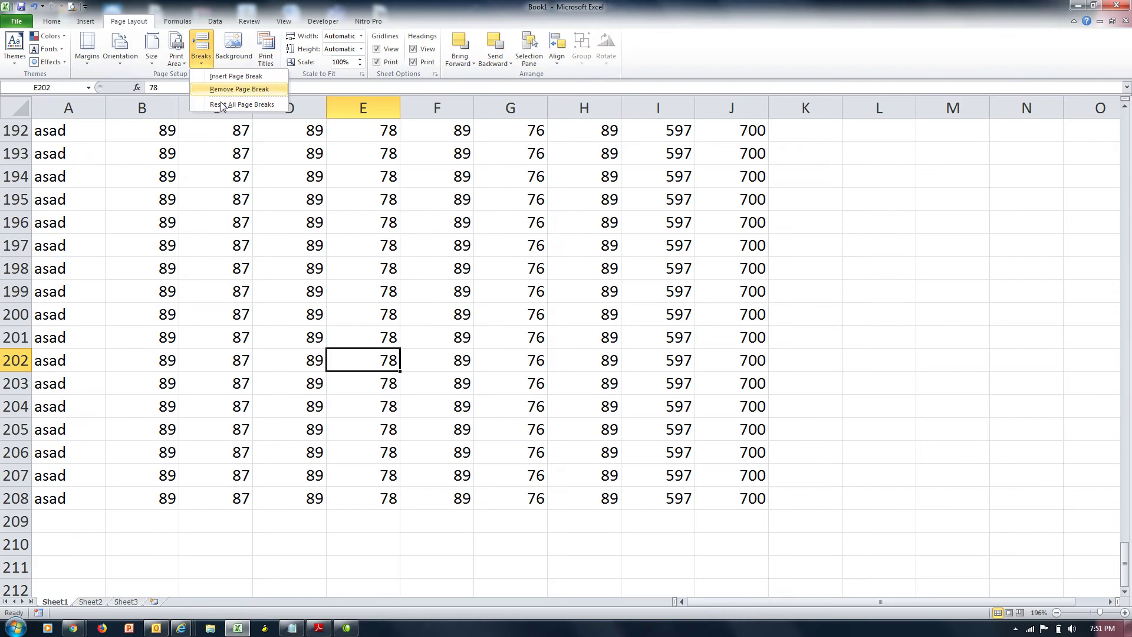
left_click(258, 106)
Page through the whole print preview to examine the automatic page divisions after the reset
key("ctrl+p")
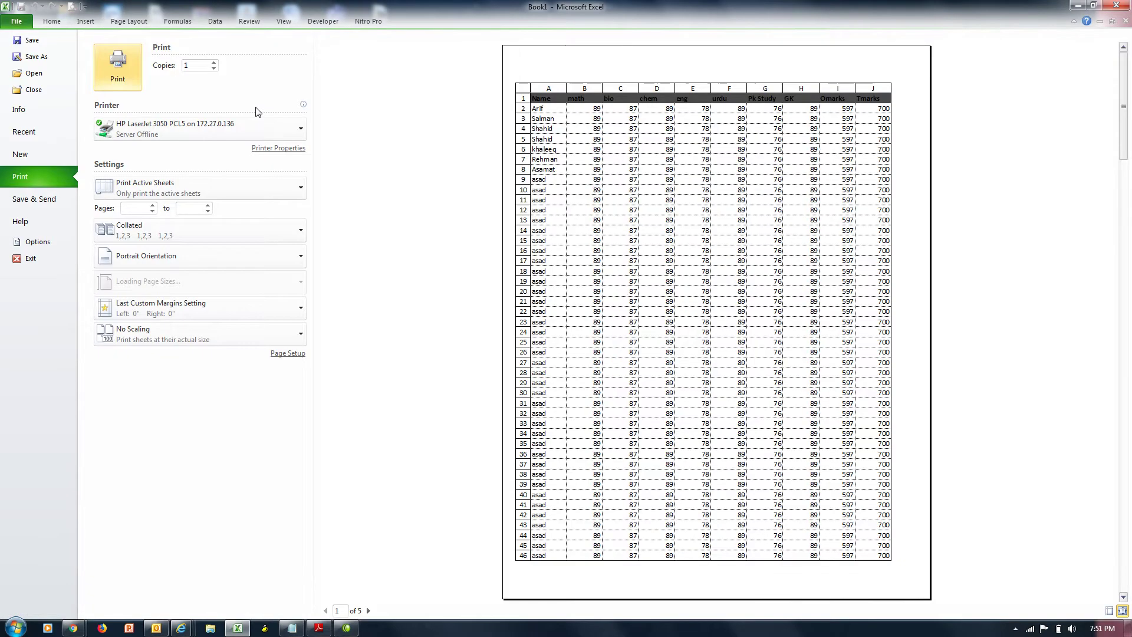
left_click(369, 610)
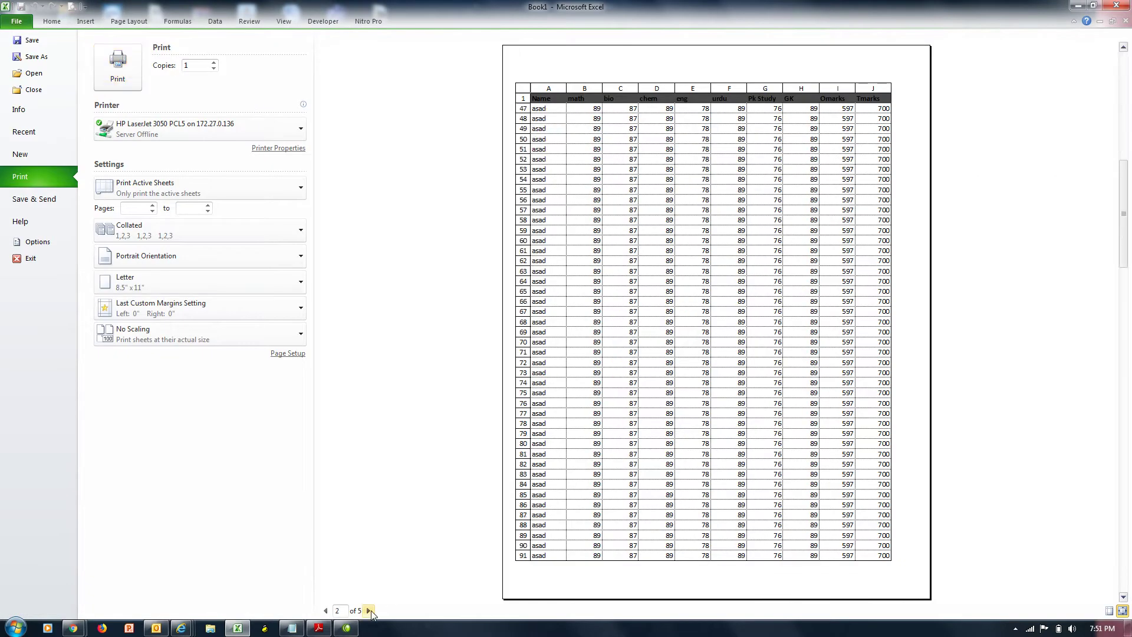
left_click(369, 610)
left_click(369, 611)
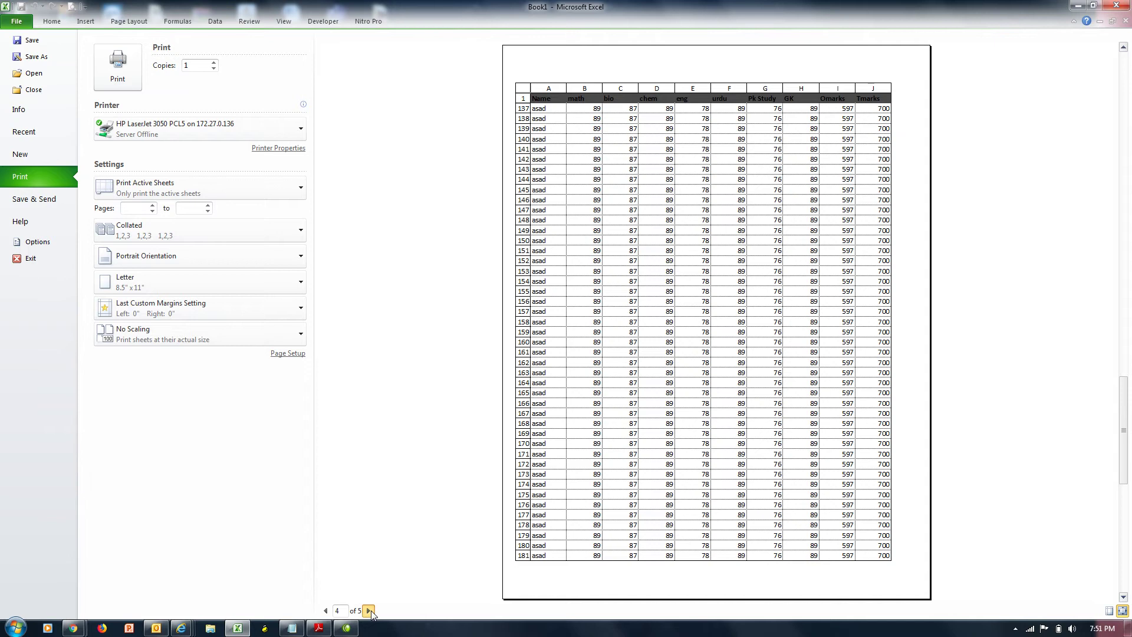
left_click(369, 610)
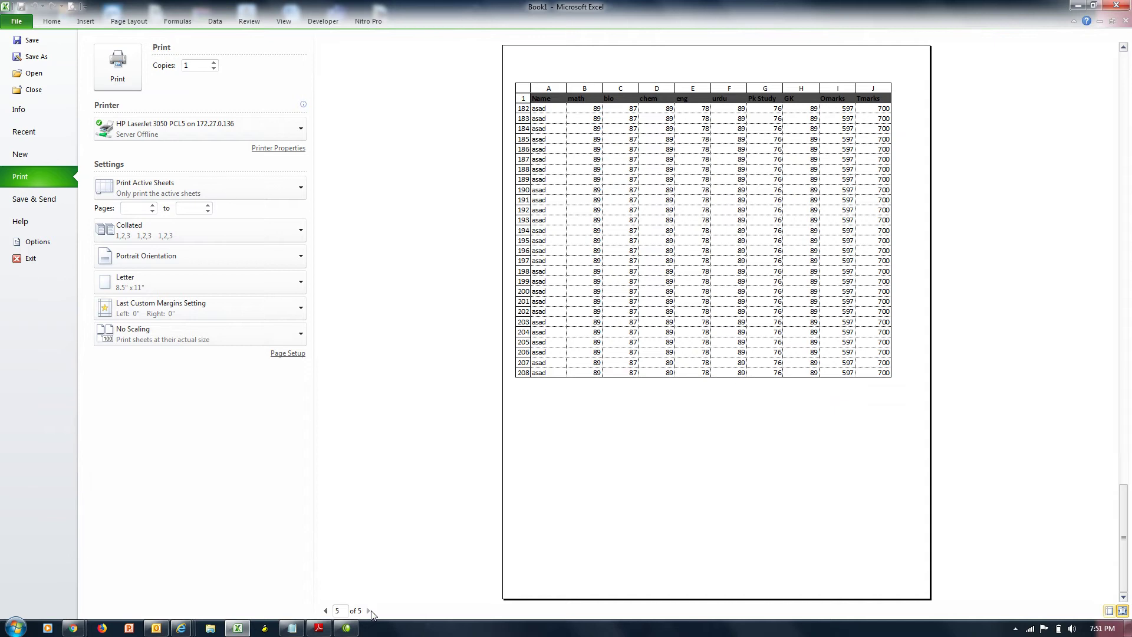
key("Escape")
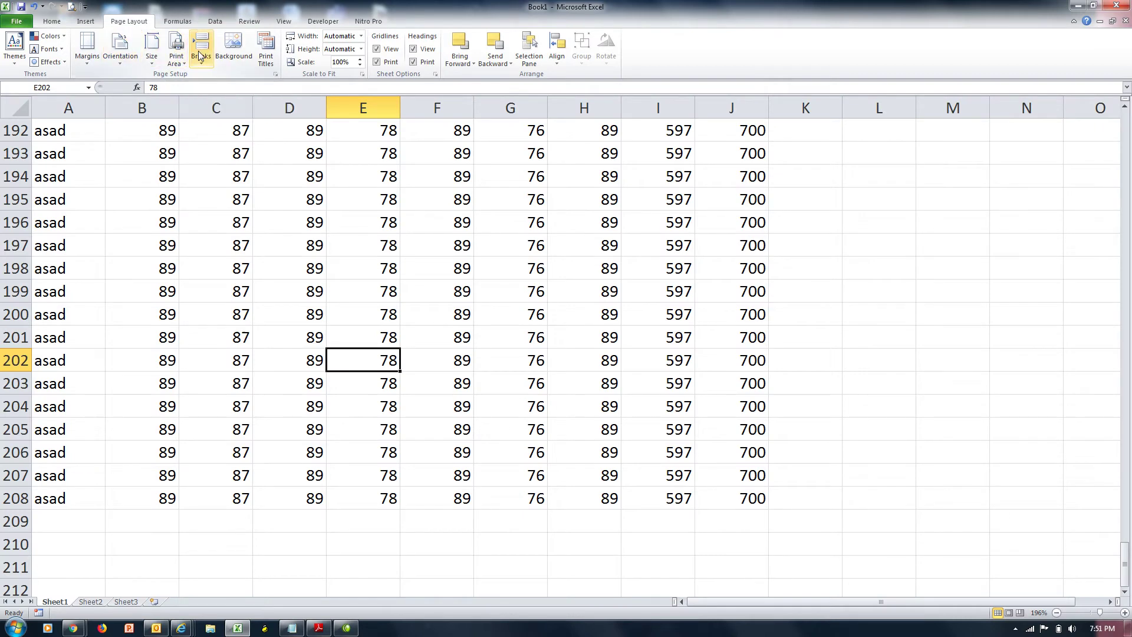
Select cells A4:J6 near the start of the data
key("Page_Up")
key("Page_Up")
key("Page_Up")
key("Page_Up")
key("Page_Up")
key("Page_Up")
key("Page_Up")
key("Page_Up")
key("Page_Up")
key("Page_Up")
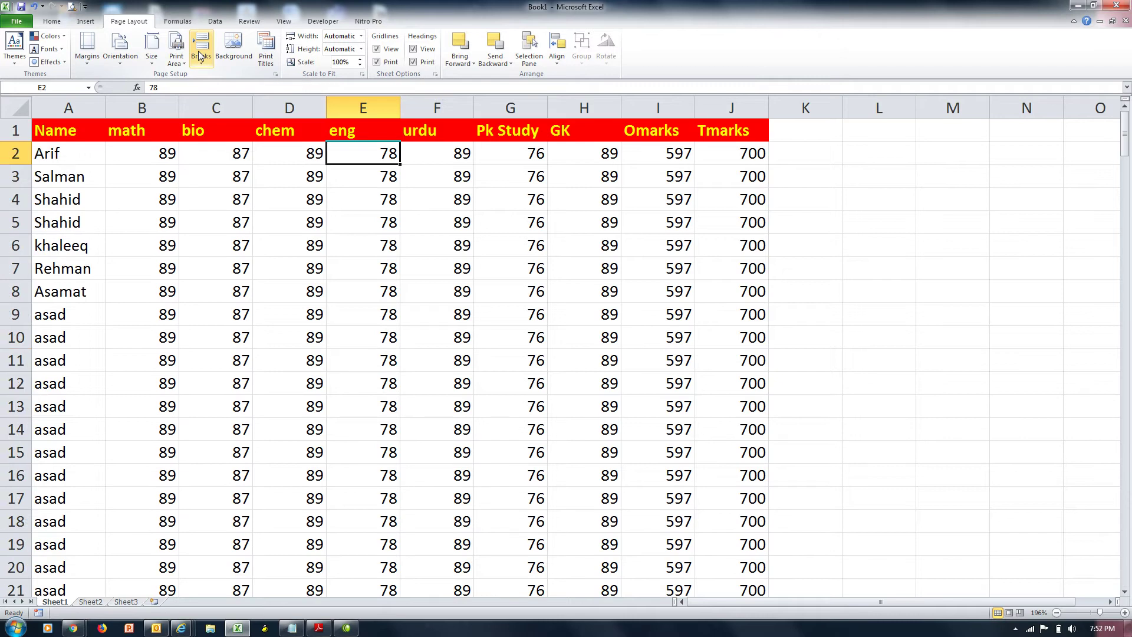
left_click_drag(52, 207, 724, 243)
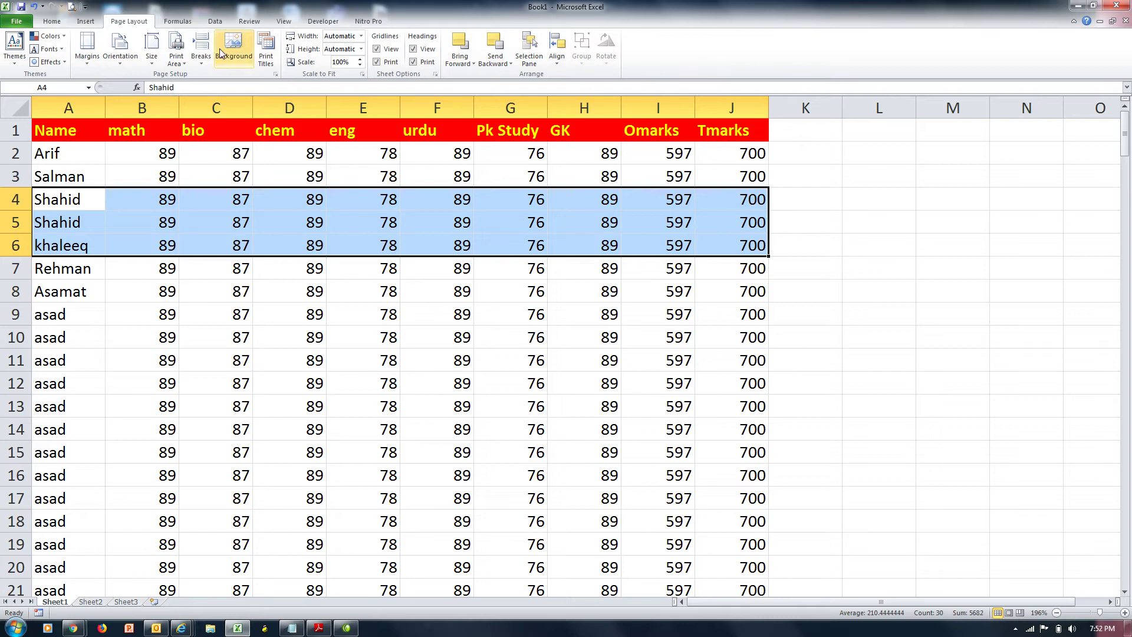
Clear the rows to repeat at top from the print titles and apply the page setup
left_click(266, 54)
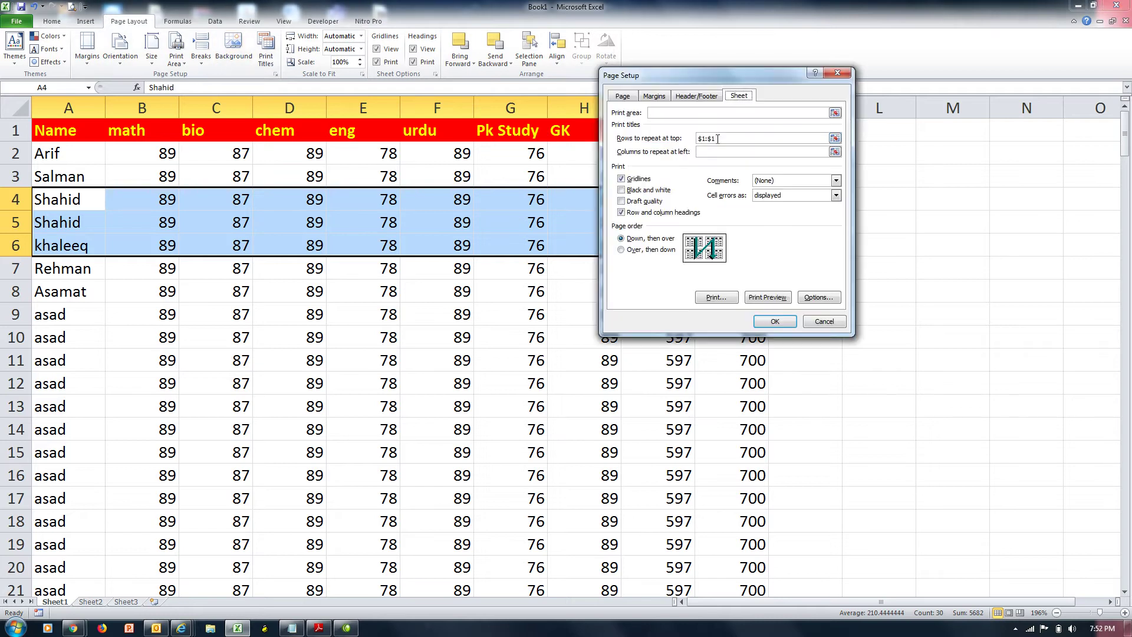
left_click(725, 139)
key("BackSpace")
key("BackSpace")
key("BackSpace")
key("BackSpace")
key("BackSpace")
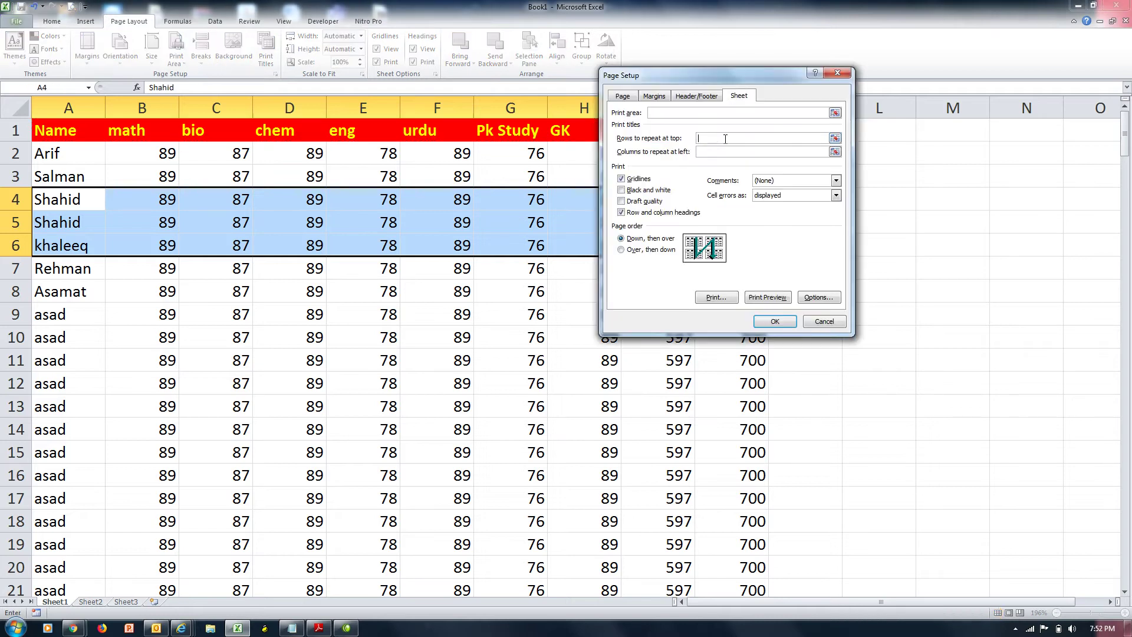
left_click(783, 323)
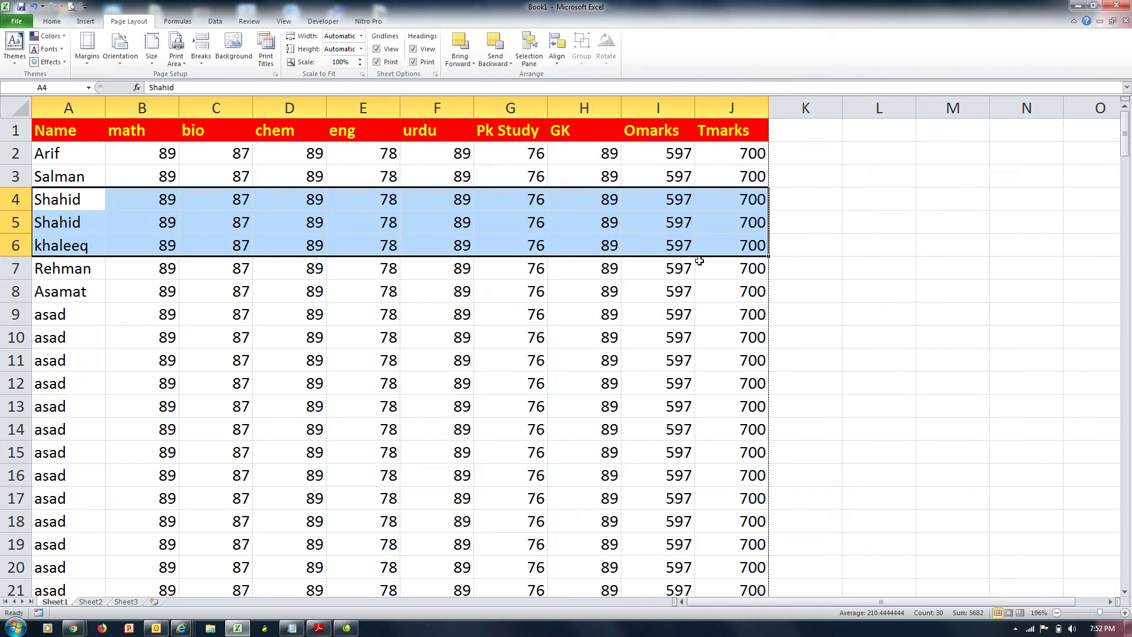
Set the selected rows A4:J6 as the print area and check the print preview
left_click(176, 57)
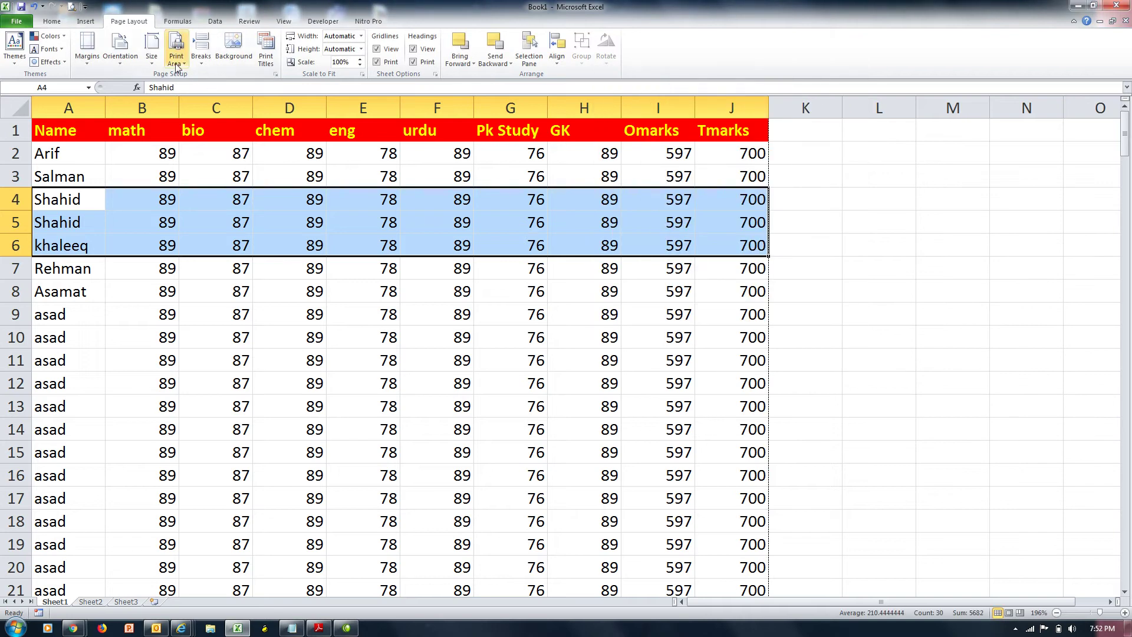
left_click(198, 80)
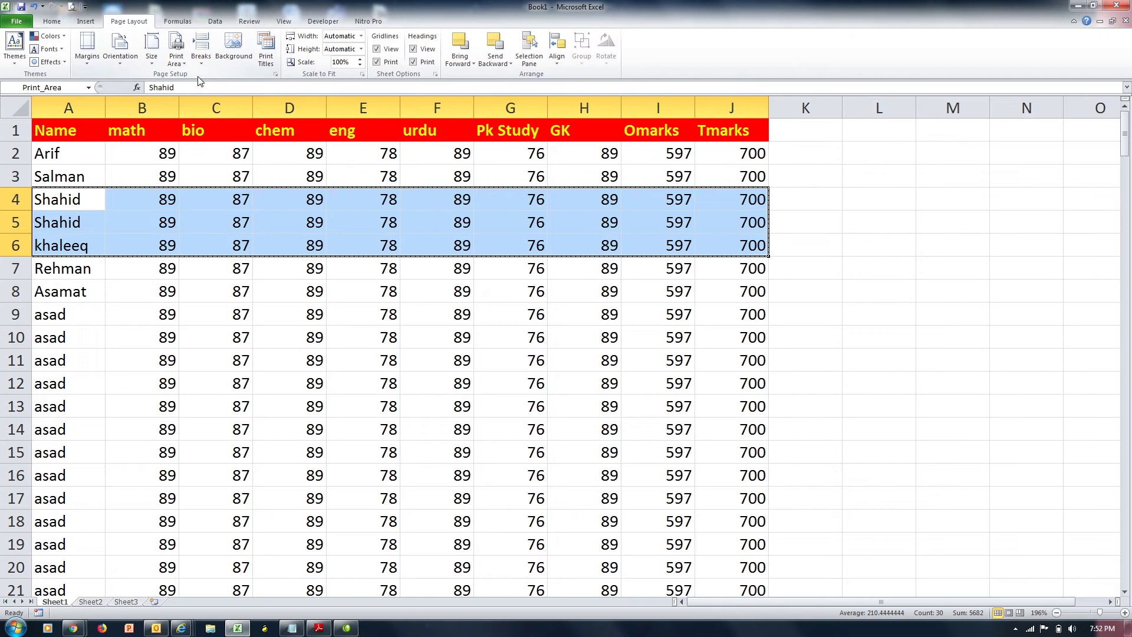
key("ctrl+p")
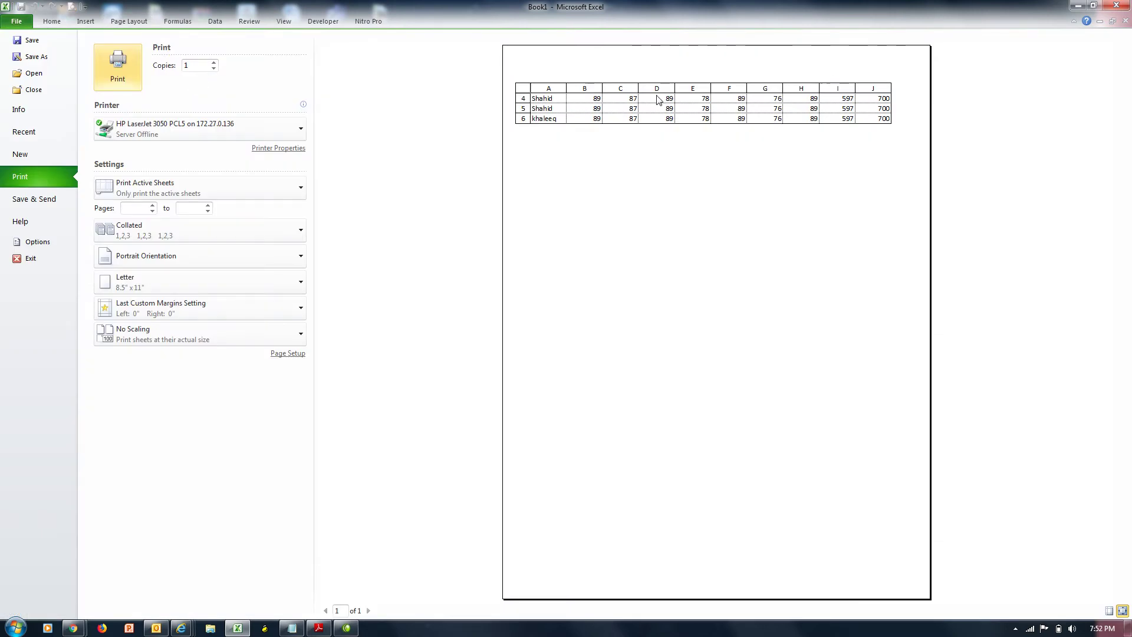
key("Escape")
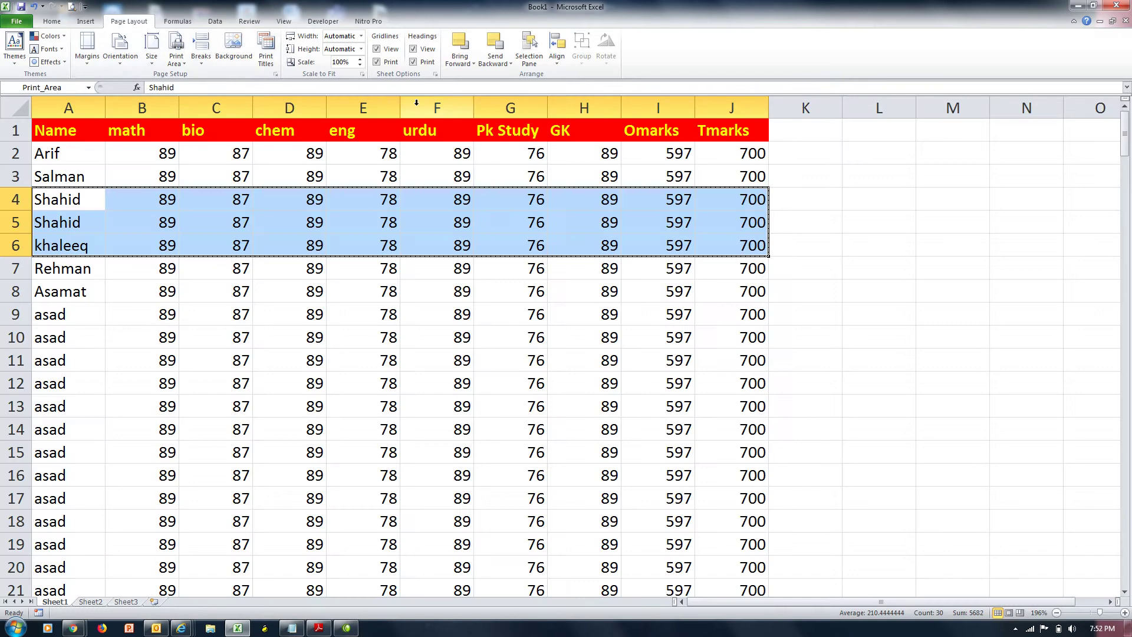
left_click(266, 52)
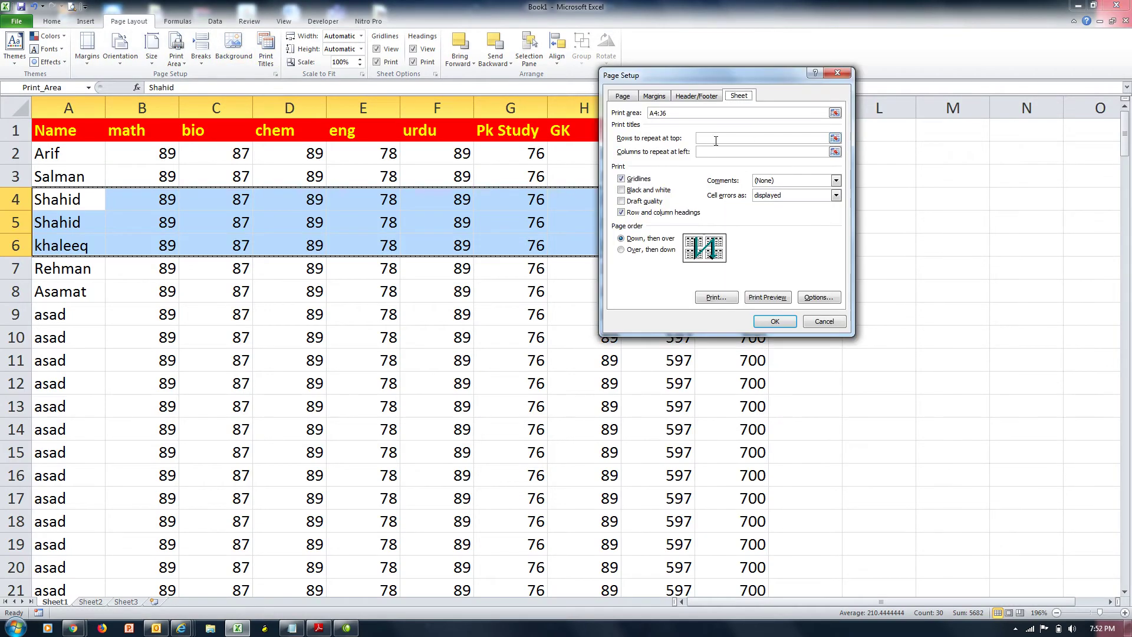
left_click(724, 136)
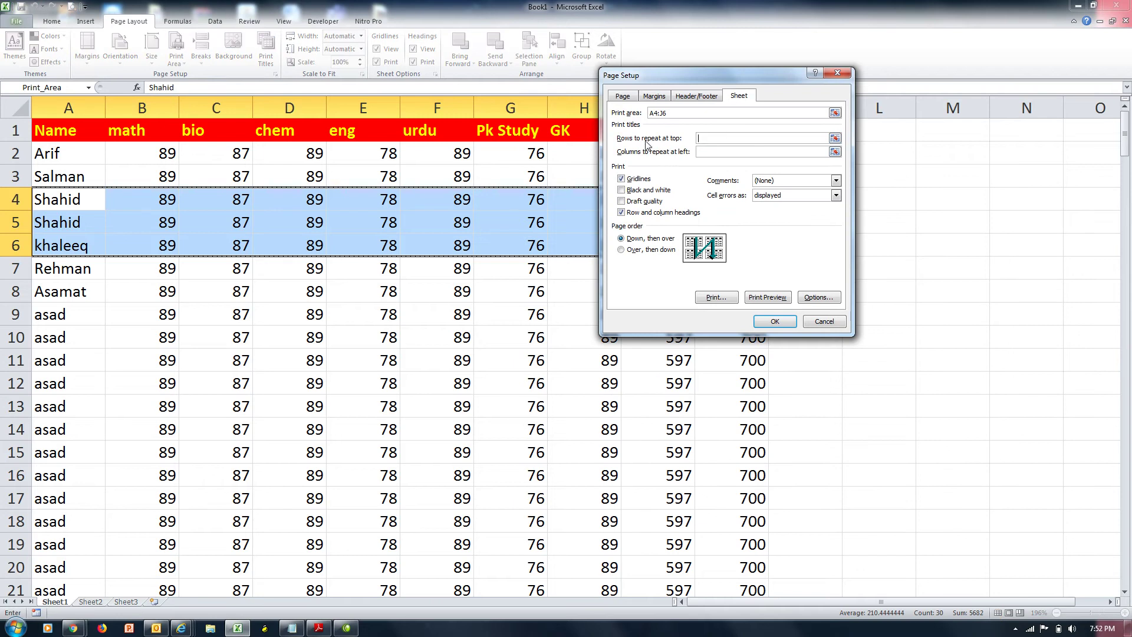
left_click(15, 130)
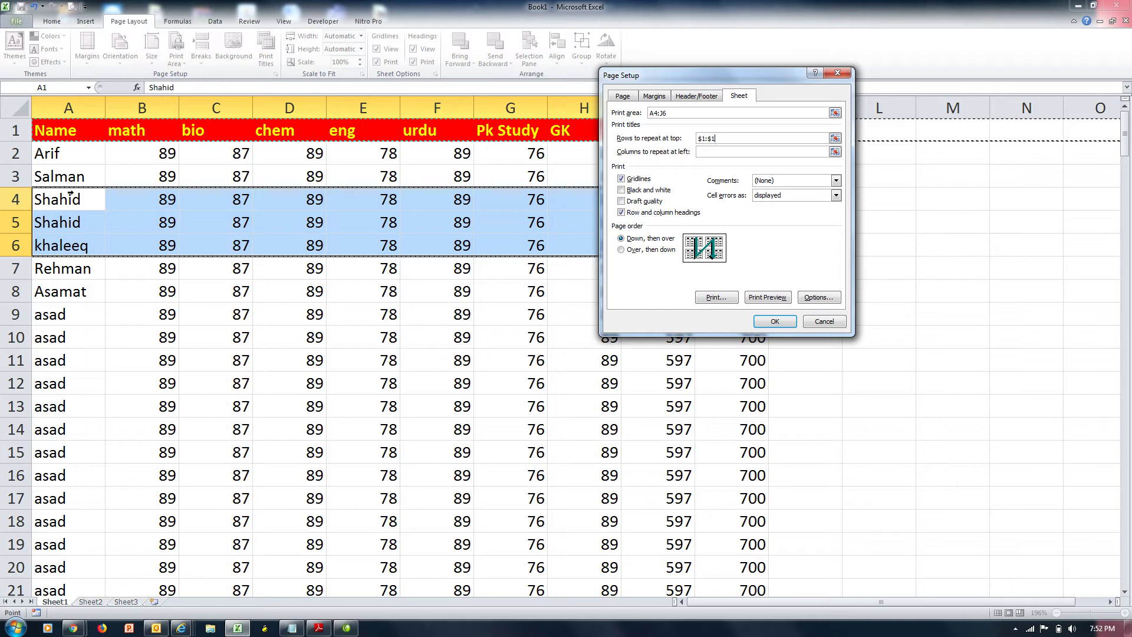
left_click(680, 114)
left_click(823, 321)
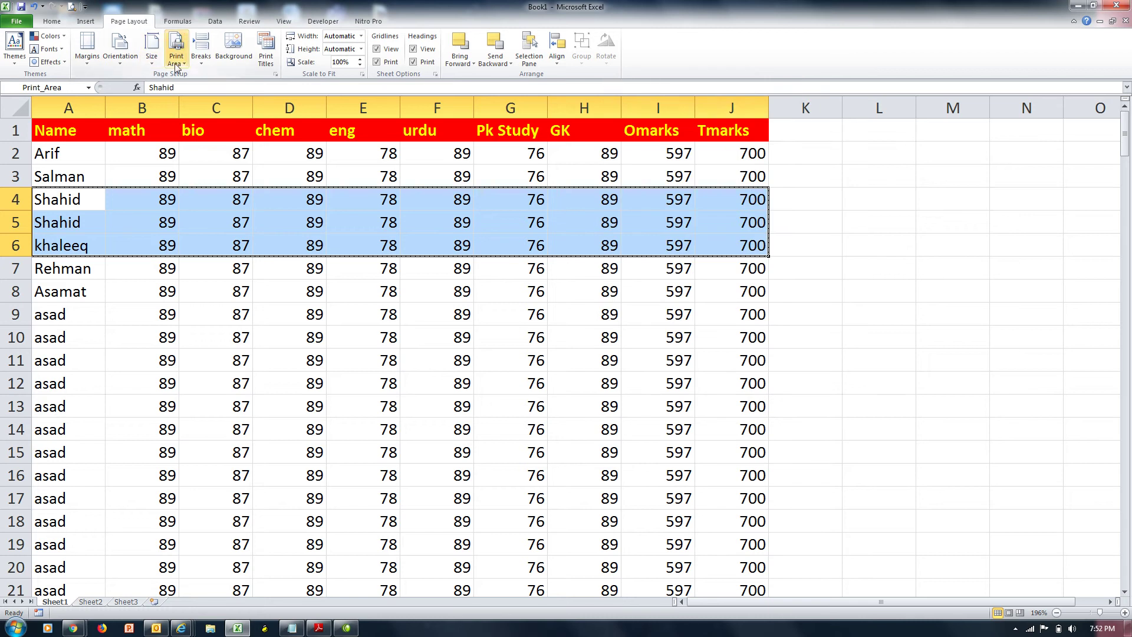
Clear the sheet's print area and select cell E7 in the data
left_click(229, 208)
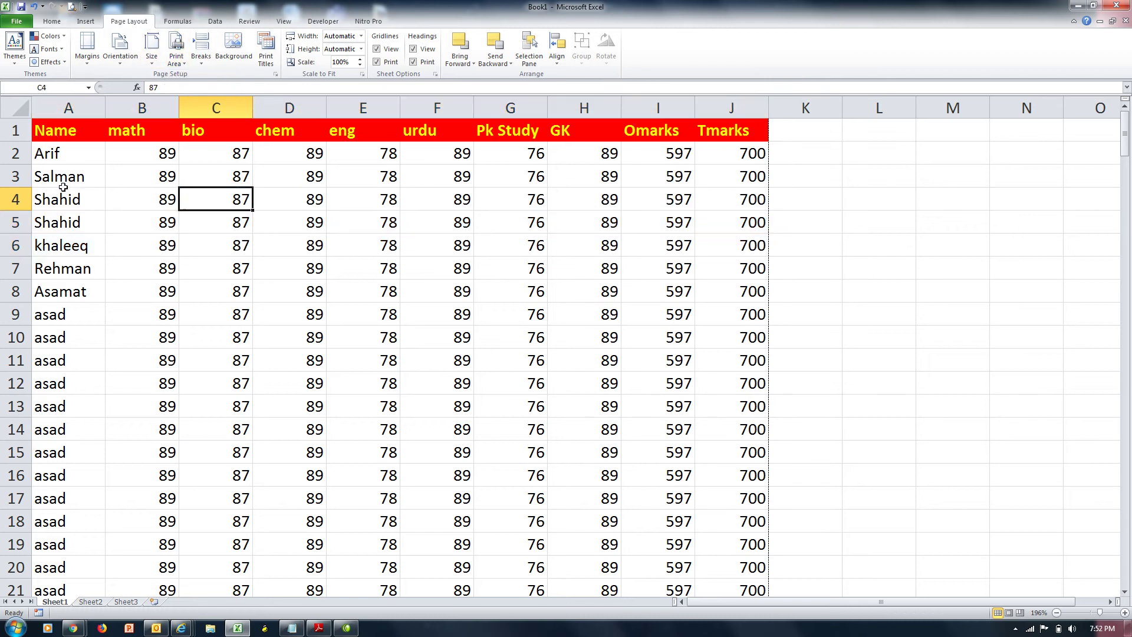
left_click_drag(64, 188, 736, 251)
left_click(649, 132)
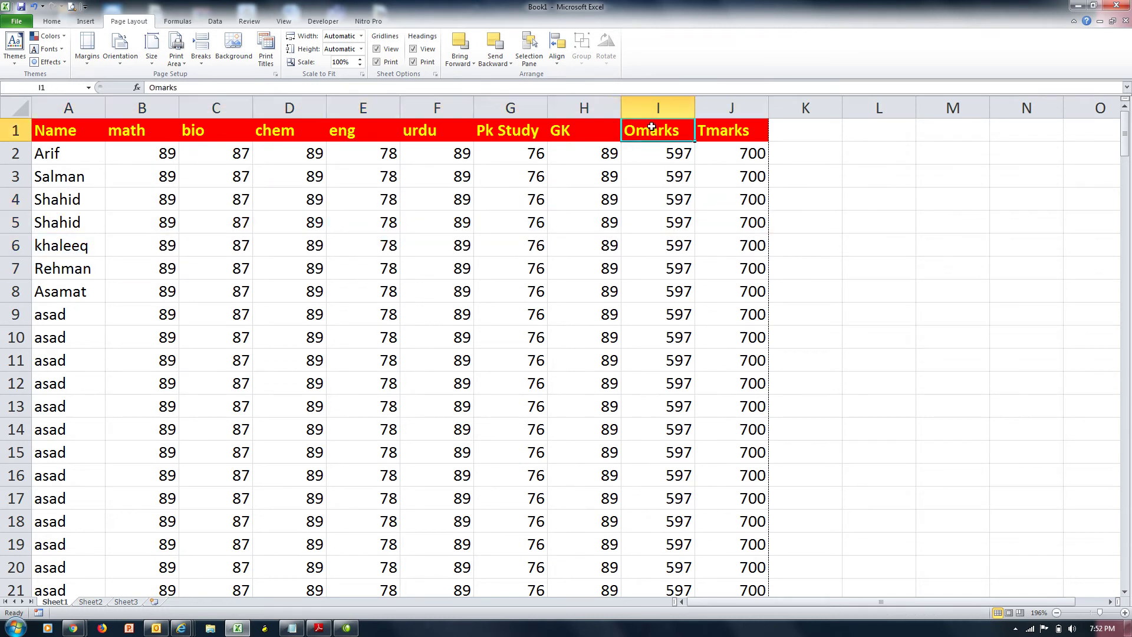
left_click(392, 270)
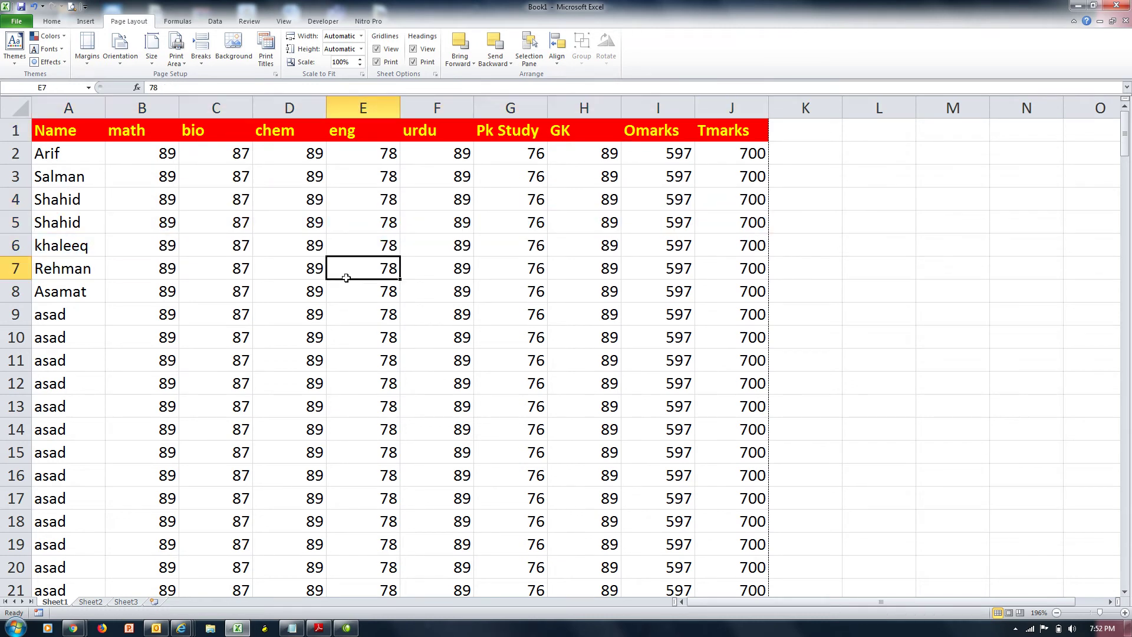
Set header row 1 as the row to repeat at top in the print titles
left_click(266, 52)
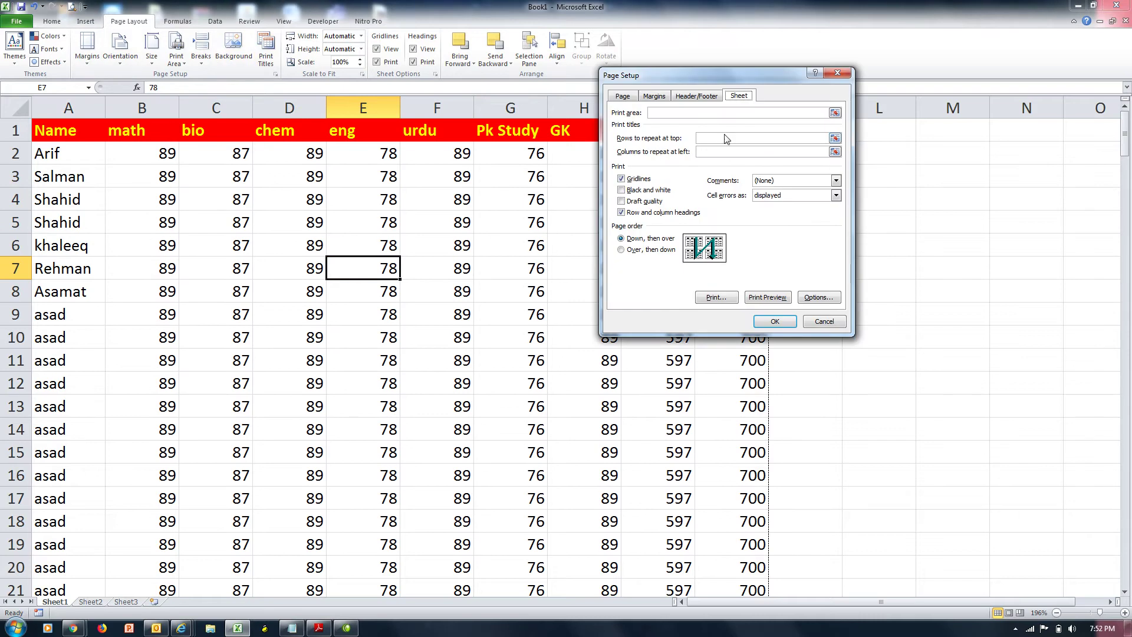
left_click(728, 138)
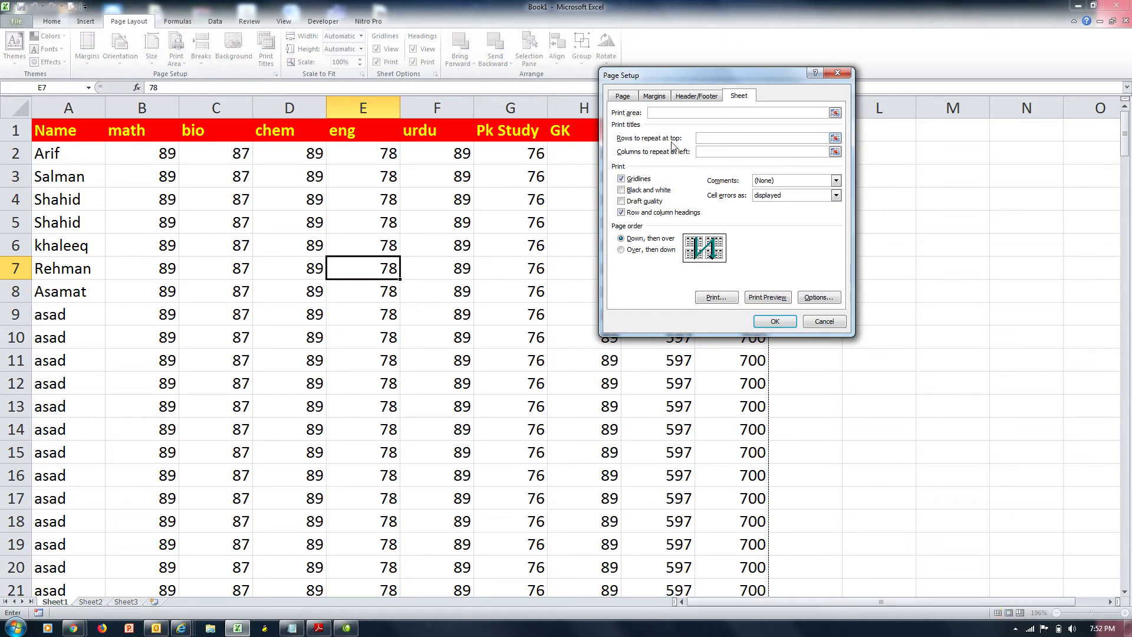
left_click(18, 132)
Set the print area to $A$4:$J$6 in the page setup, apply it and check the print preview
left_click(662, 114)
left_click(835, 113)
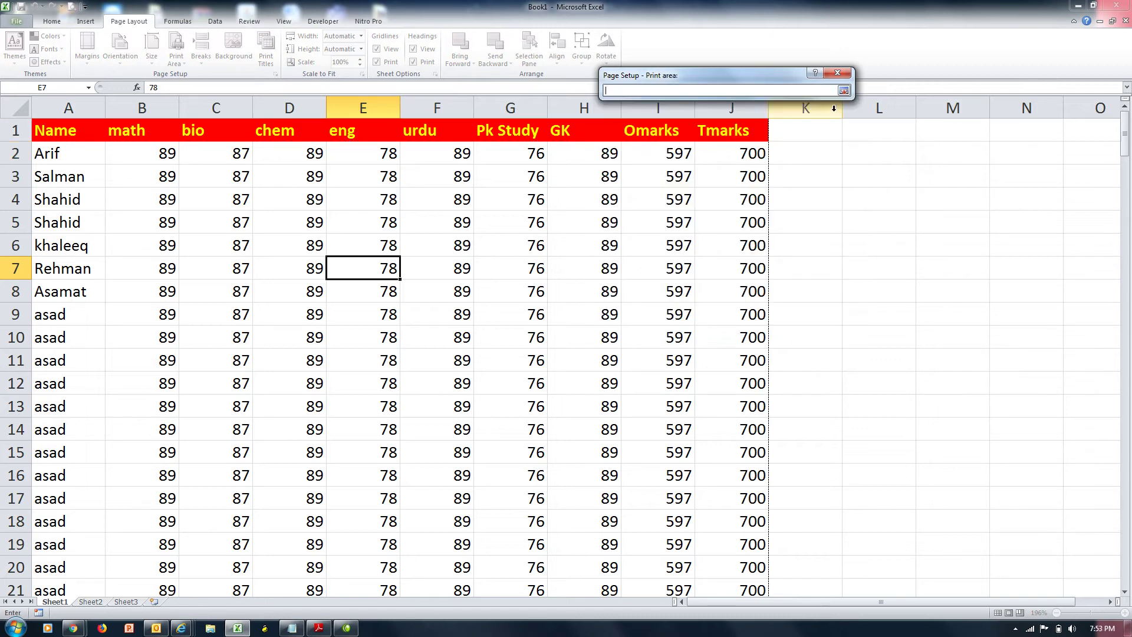
mouse_move(74, 200)
left_mouse_down()
mouse_move(299, 244)
mouse_move(727, 245)
left_mouse_up()
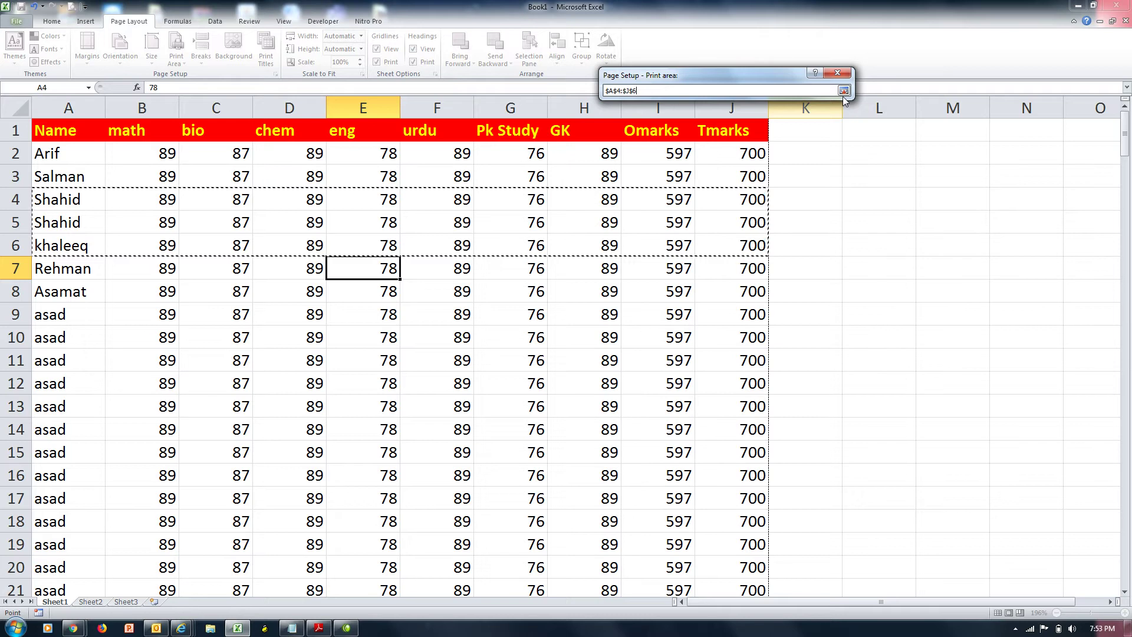
left_click(844, 92)
left_click(774, 325)
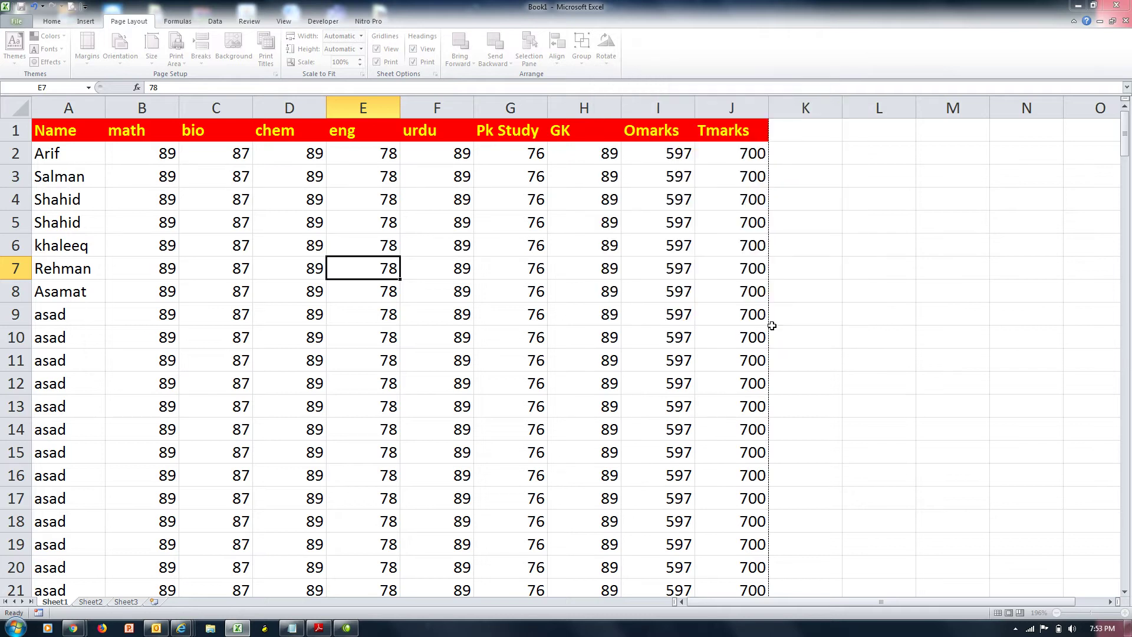
key("ctrl+p")
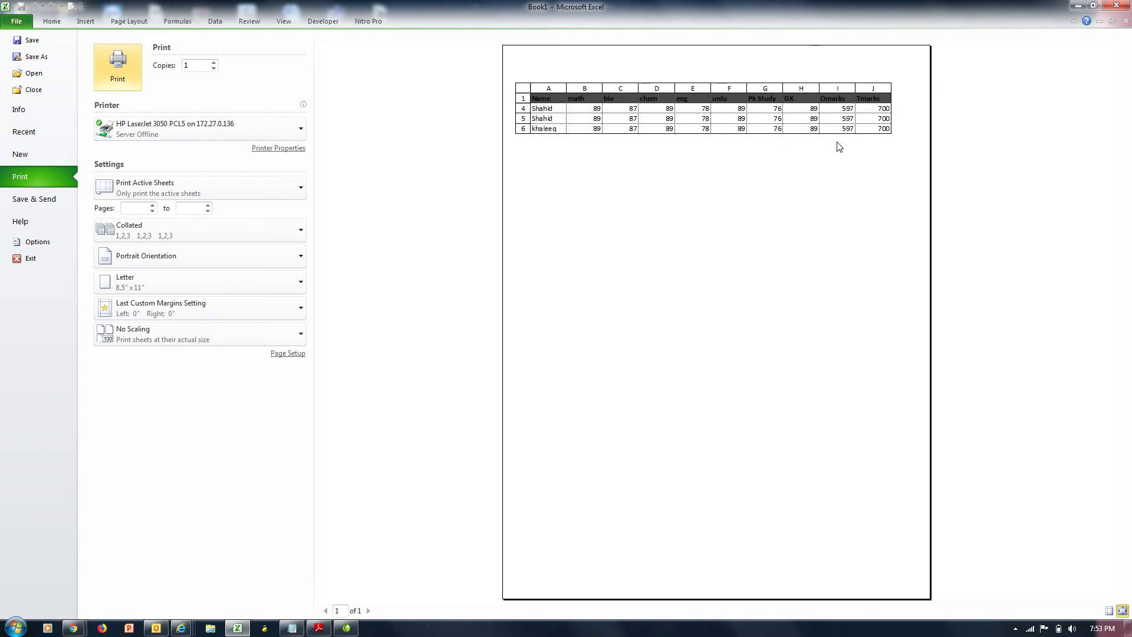
key("Escape")
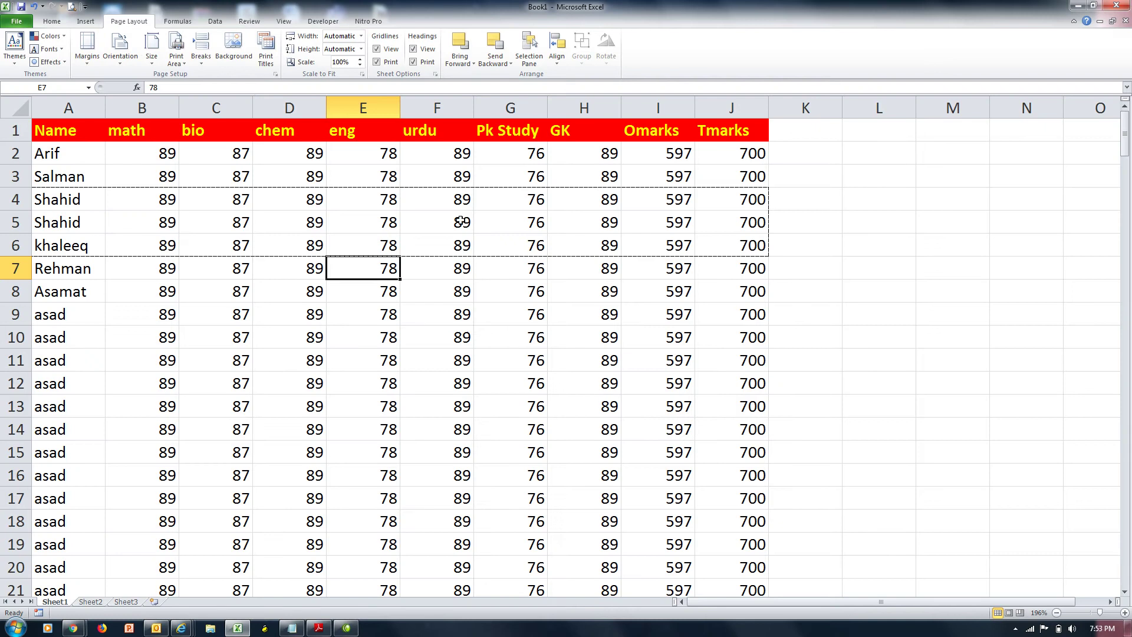
Clear the print area set on rows 4 to 6
left_click(439, 204)
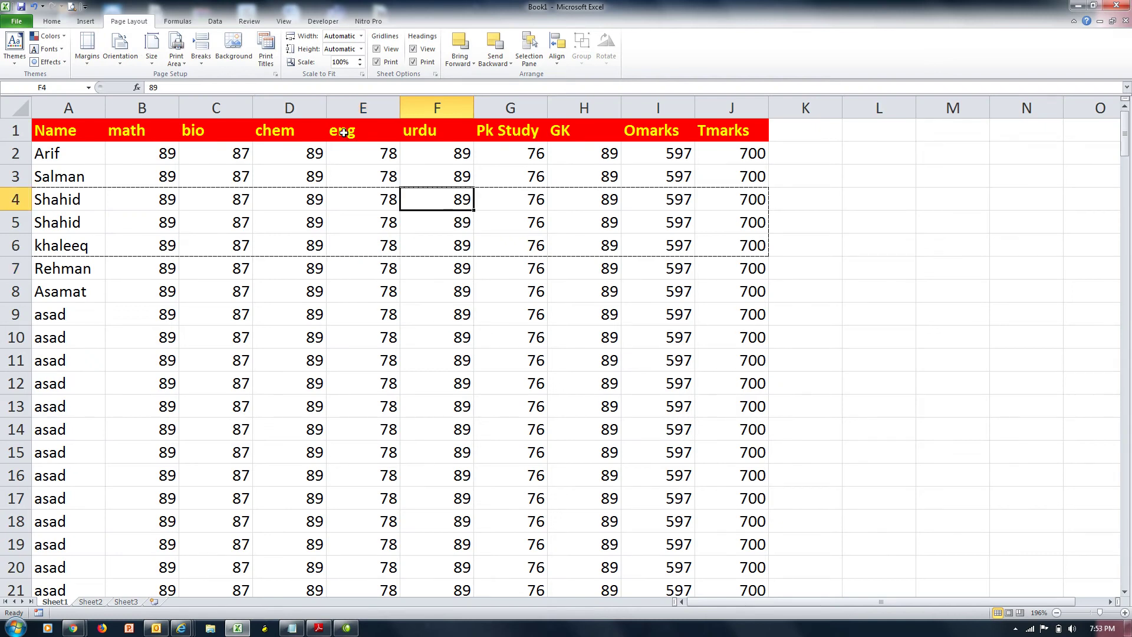
left_click(176, 59)
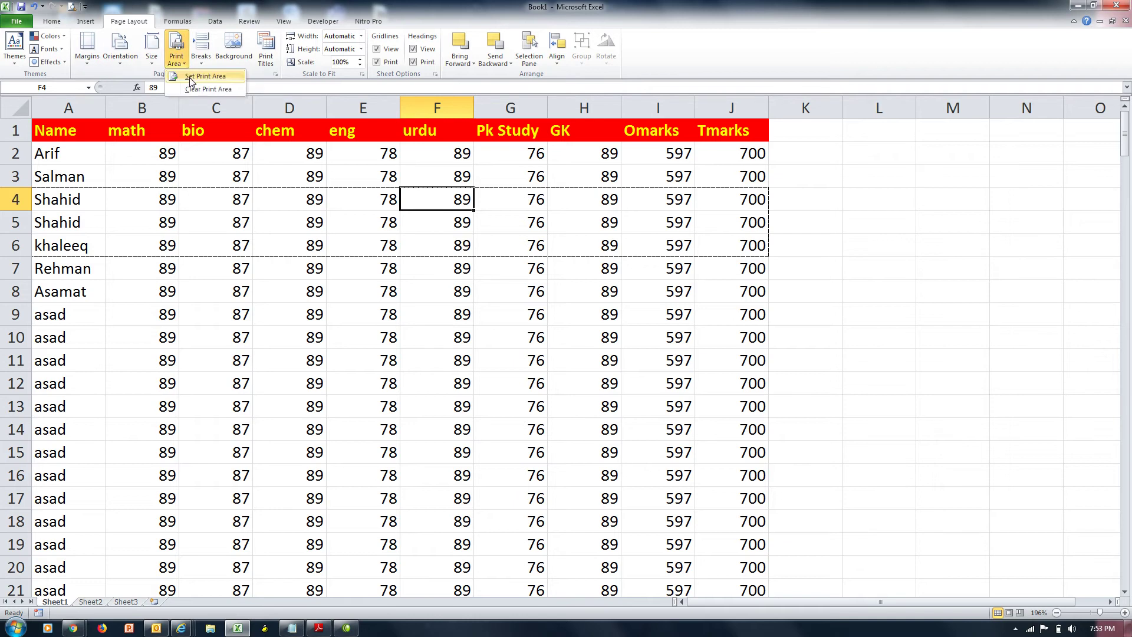
left_click(190, 78)
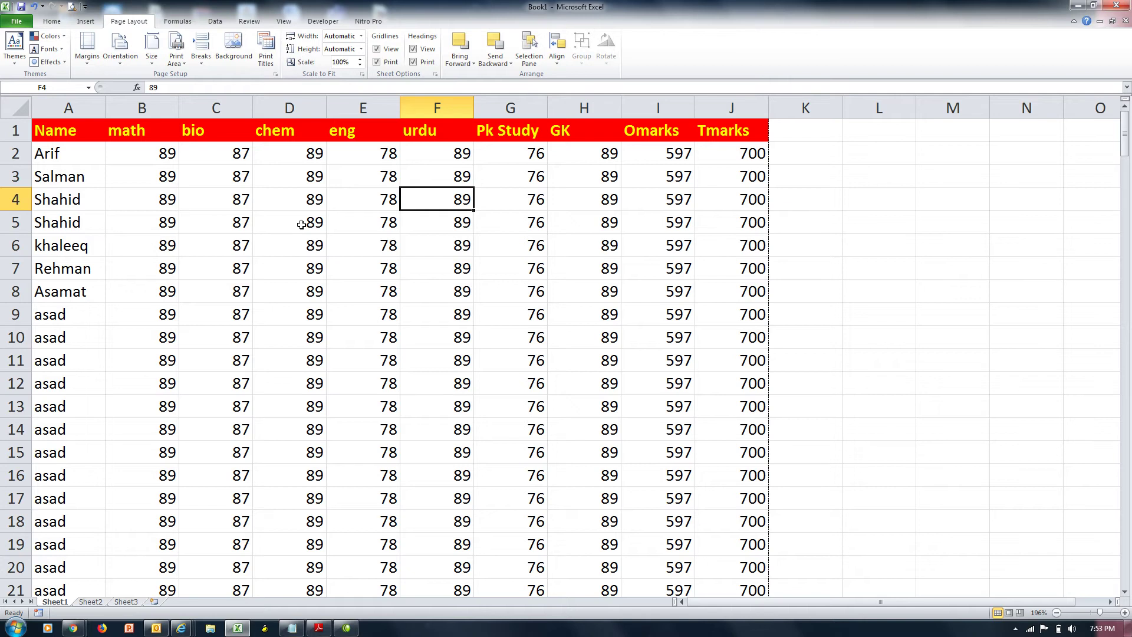
Go down column A past the end of the data and back up to examine the full extent of the list
key("Left")
key("Left")
key("Left")
key("Left")
key("Left")
key("Down")
key("Down")
key("Down")
key("Down")
key("Down")
key("Down")
key("Down")
key("Down")
key("Down")
key("Down")
key("Down")
key("Down")
key("Down")
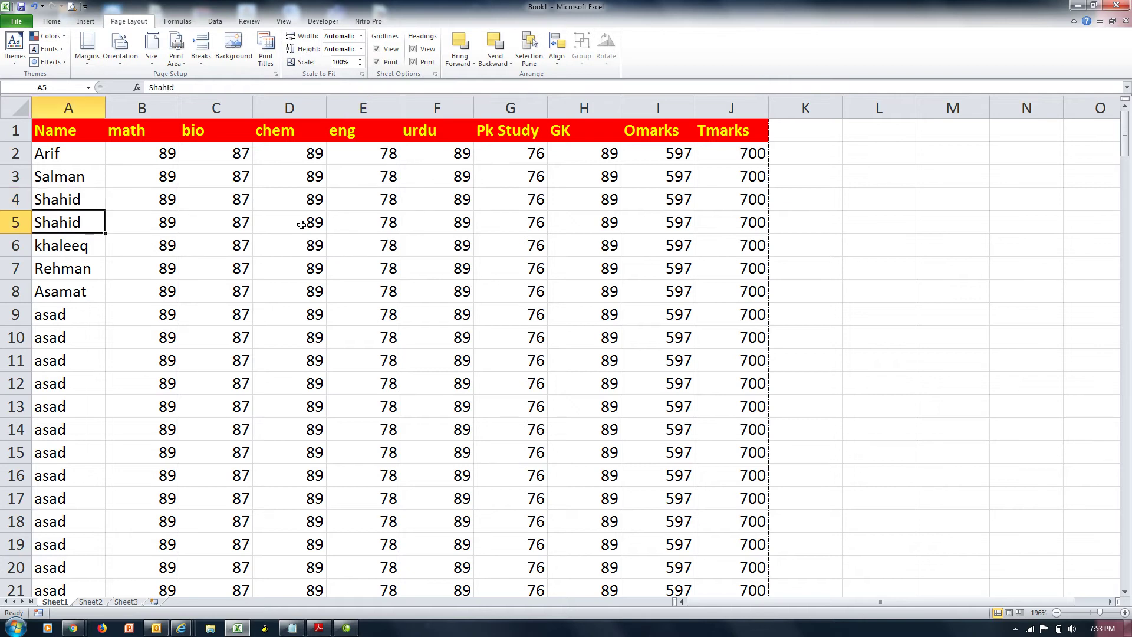
key("Down")
key("Down")
key("Down")
key("Down")
key("Down")
key("Down")
key("Down")
key("Down")
key("Down")
key("Down")
key("Down")
key("Down")
key("Down")
key("Down")
key("Down")
key("Down")
key("Down")
key("Down")
key("Down")
key("Down")
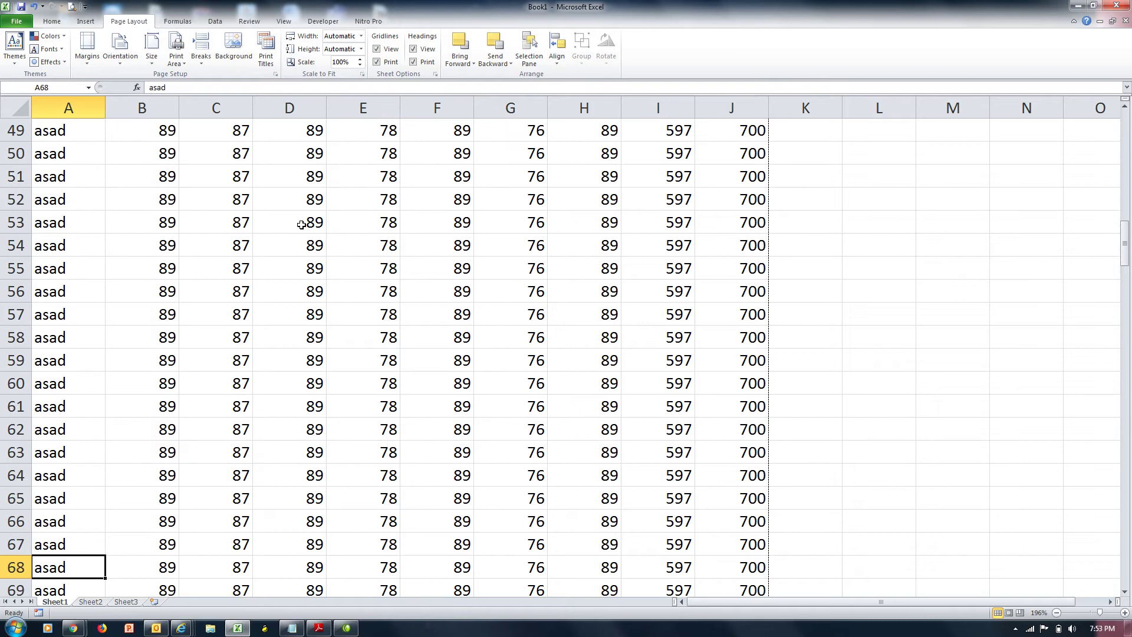
key("Down")
key("Down")
key("Down")
key("Down")
key("Down")
key("Down")
key("Down")
key("Down")
key("Down")
key("Down")
key("Down")
key("Down")
key("Down")
key("Down")
key("Down")
key("Down")
key("Down")
key("Down")
key("Down")
key("Down")
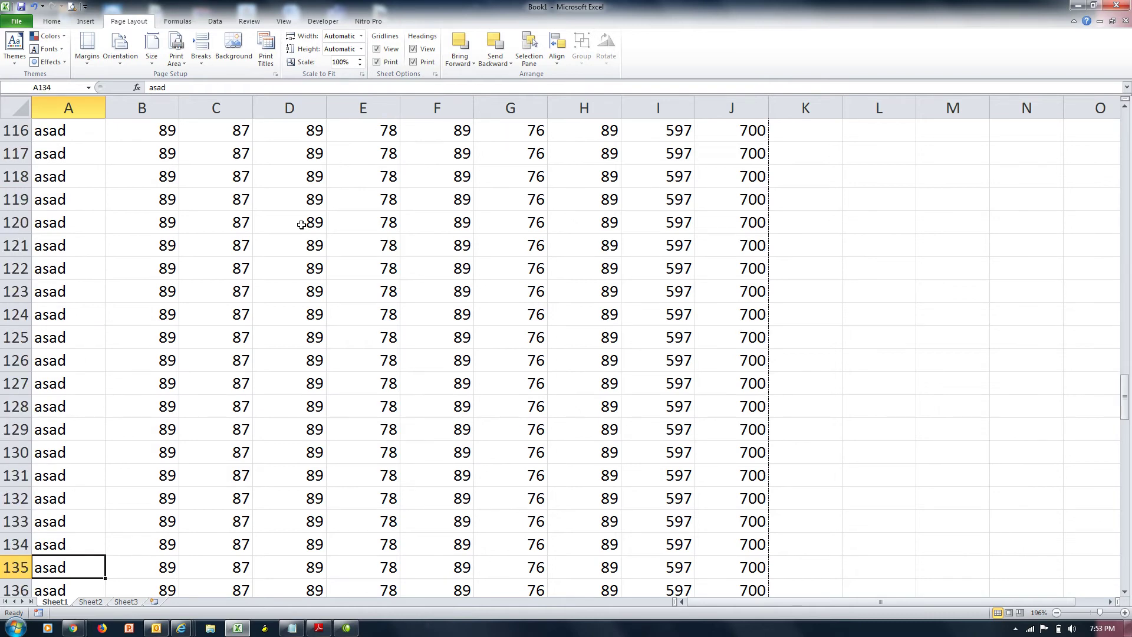
key("Down")
key("Down")
key("Down")
key("Down")
key("Down")
key("Down")
key("Down")
key("Down")
key("Down")
key("Down")
key("Down")
key("Down")
key("Down")
key("Down")
key("Down")
key("Down")
key("Down")
key("Down")
key("Down")
key("Down")
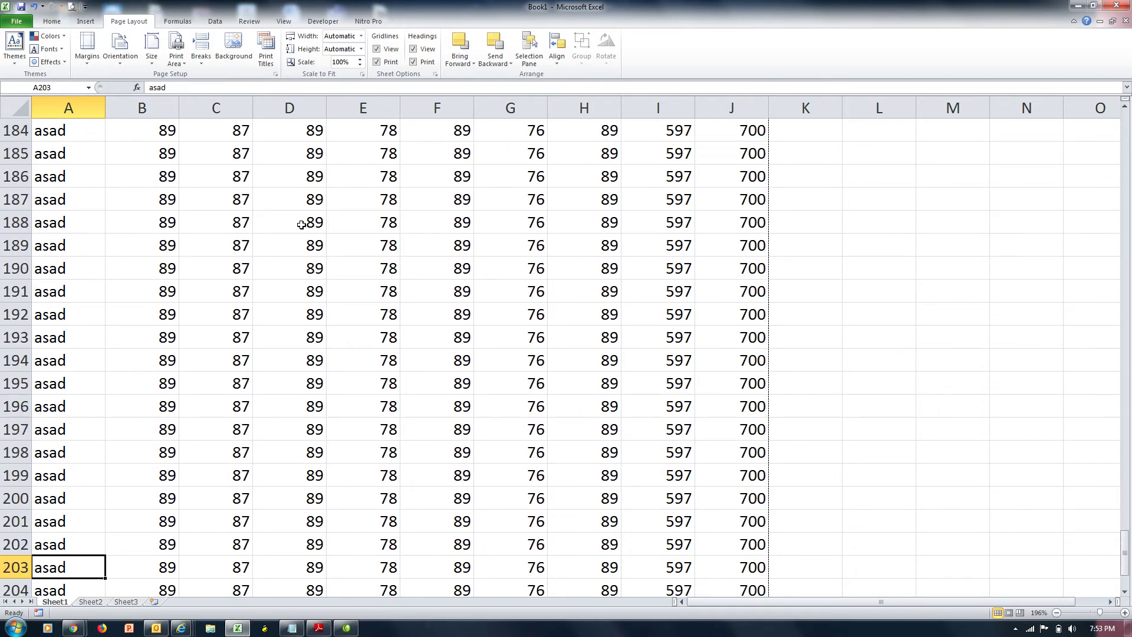
key("Down")
key("Down")
key("Down")
key("Down")
key("Down")
key("Down")
key("Down")
key("Down")
key("Down")
key("Down")
key("Down")
key("Down")
key("Down")
key("Down")
key("Down")
key("Down")
key("Down")
key("Down")
key("Down")
key("Down")
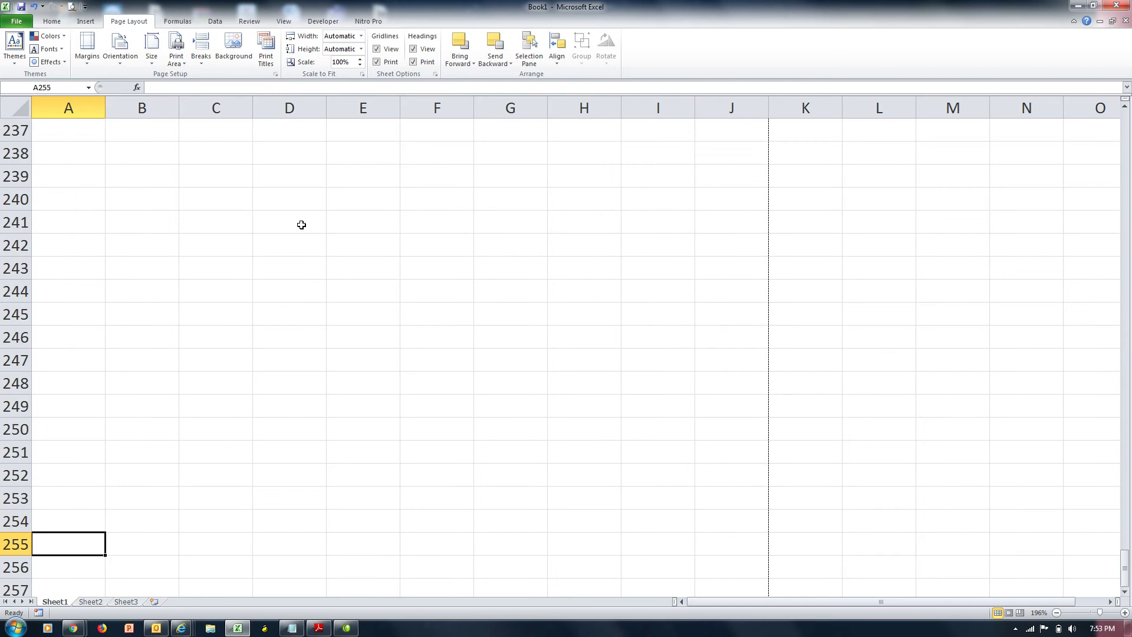
key("Up")
key("Up")
key("Up")
key("Up")
key("Up")
key("Up")
key("Up")
key("Up")
key("Up")
key("Up")
key("Up")
key("Up")
key("Up")
key("Up")
key("Up")
key("Up")
key("Up")
key("Up")
key("Up")
key("Up")
key("Up")
key("Up")
key("Up")
key("Up")
key("Up")
key("Up")
key("Up")
key("Up")
key("Up")
key("Up")
key("Up")
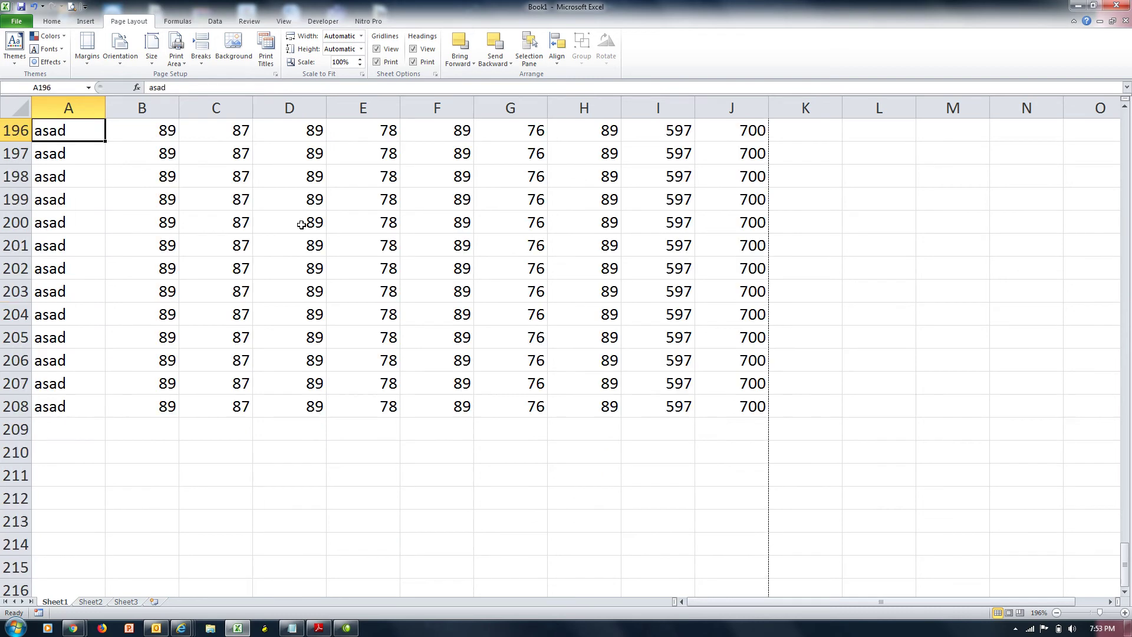
Fill the list's last row, A208:J208, down to row 358
key("Down")
key("Down")
key("Down")
key("Down")
key("Down")
key("Down")
key("Down")
key("Down")
key("Down")
key("Down")
key("Down")
key("Down")
key("Down")
key("Down")
key("Down")
key("Up")
key("Up")
key("Up")
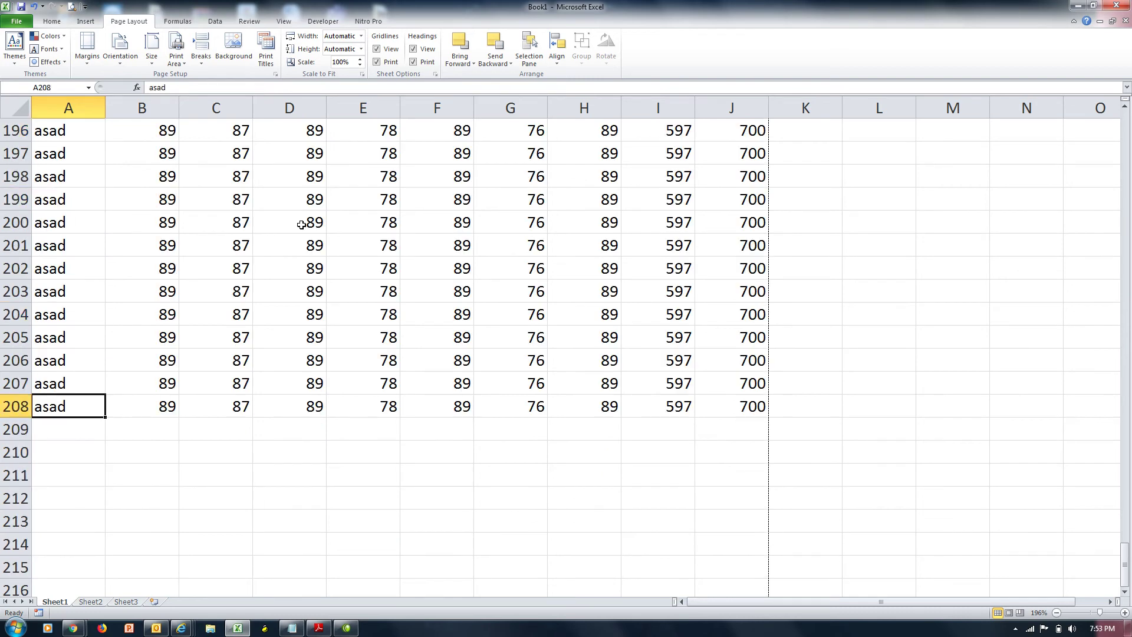
key("shift+Right")
key("shift+Right")
key("shift+Right")
key("shift+Right")
key("shift+Right")
key("shift+Right")
key("shift+Right")
key("shift+Right")
key("shift+Right")
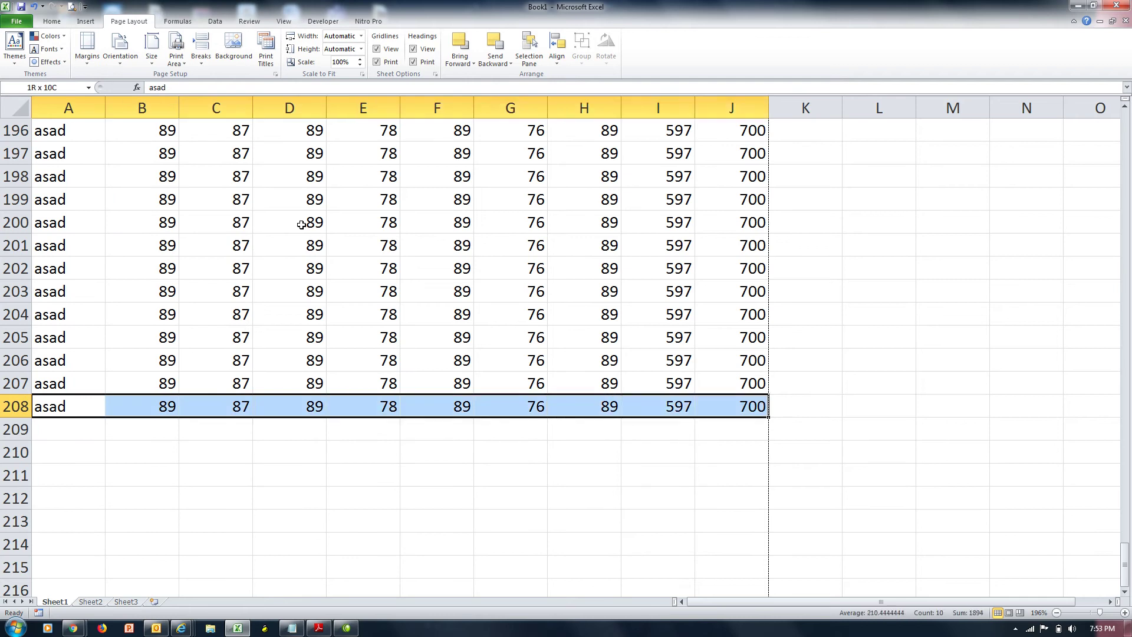
key("shift+Down")
key("shift+Down")
key("shift+Down")
key("shift+Down")
key("shift+Down")
key("shift+Down")
key("shift+Down")
key("shift+Down")
key("shift+Down")
key("shift+Down")
key("shift+Down")
key("shift+Down")
key("shift+Down")
key("shift+Down")
key("shift+Down")
key("shift+Down")
key("shift+Down")
key("shift+Down")
key("shift+Down")
key("shift+Down")
key("shift+Down")
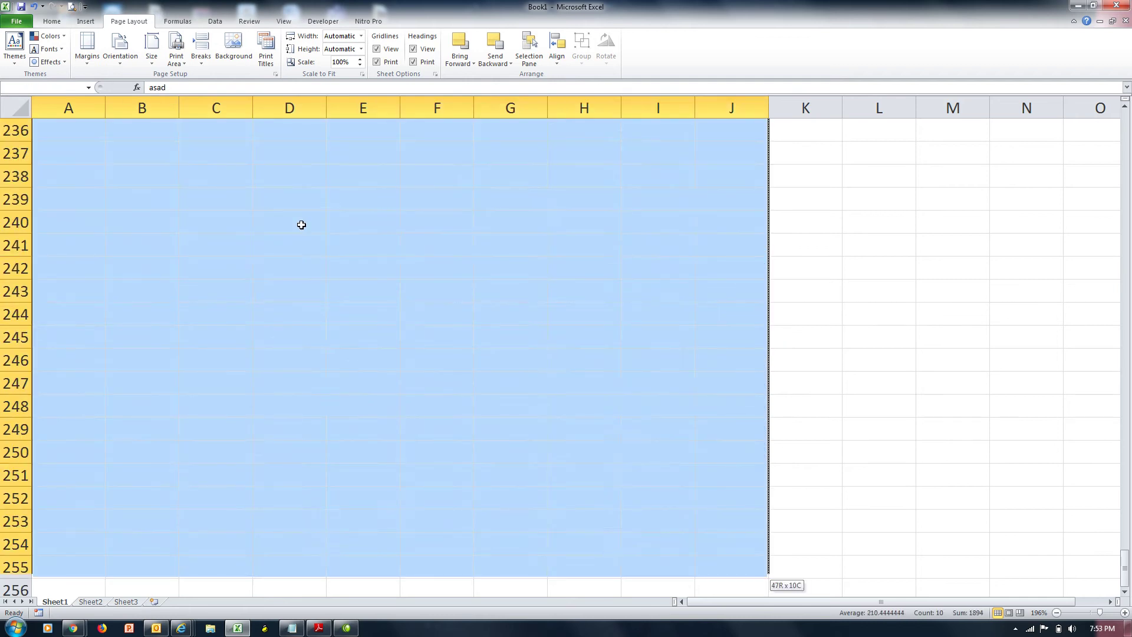
key("shift+Down")
key("shift+Down")
key("shift+Down")
key("shift+Down")
key("shift+Down")
key("shift+Down")
key("shift+Down")
key("shift+Down")
key("shift+Down")
key("shift+Down")
key("shift+Down")
key("shift+Down")
key("shift+Down")
key("shift+Down")
key("shift+Down")
key("shift+Down")
key("shift+Down")
key("shift+Down")
key("shift+Down")
key("shift+Down")
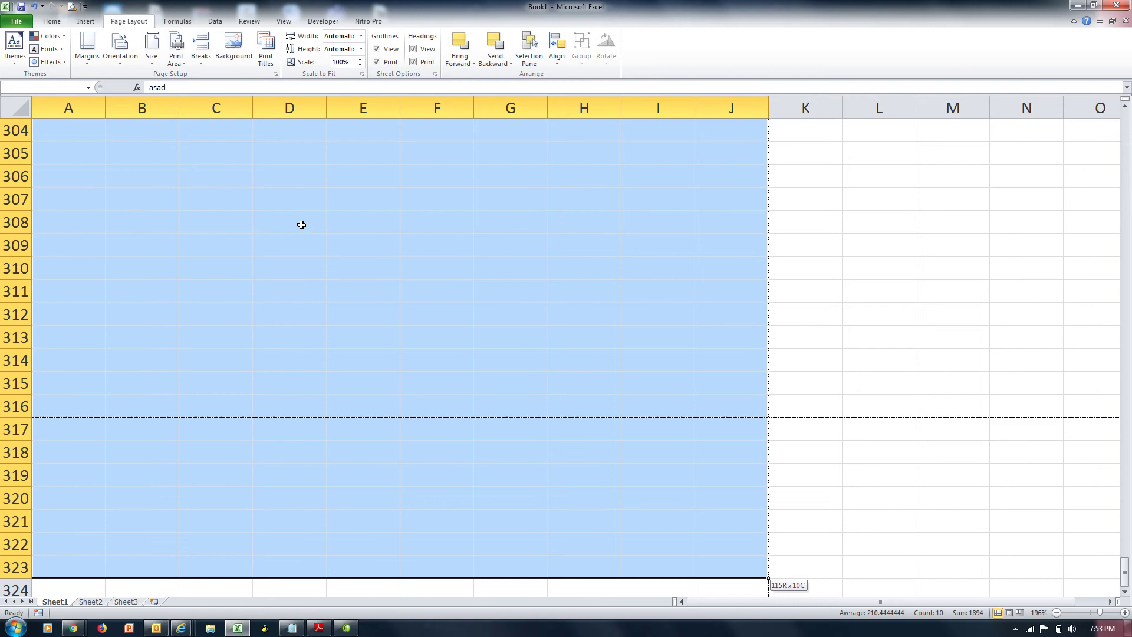
key("shift+Down")
key("shift+Down")
key("shift+Down")
key("shift+Down")
key("shift+Down")
key("shift+Down")
key("shift+Down")
key("shift+Down")
key("shift+Down")
key("shift+Down")
key("shift+Down")
key("shift+Down")
key("shift+Down")
key("shift+Down")
key("shift+Down")
key("shift+Down")
key("shift+Down")
key("shift+Down")
key("shift+Down")
key("shift+Down")
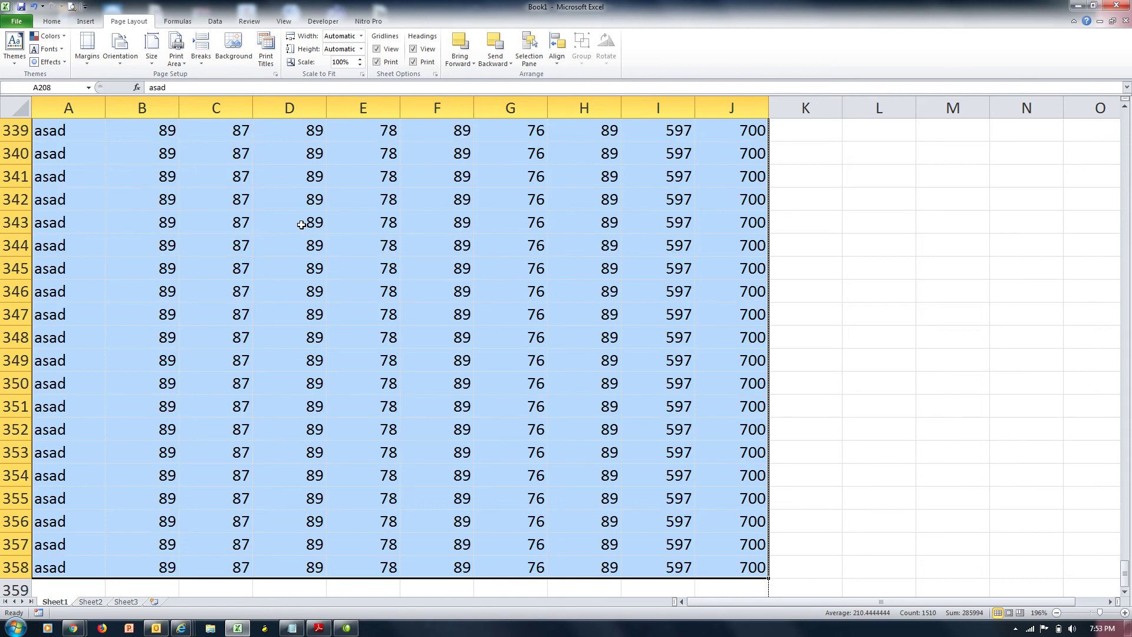
Return to the top of the list and check the extended Sheet1 in the print preview
key("Page_Up")
key("Page_Up")
key("Page_Up")
key("Page_Up")
key("Page_Up")
key("Page_Up")
key("Page_Up")
key("Page_Up")
key("Page_Up")
key("Page_Up")
key("Page_Up")
key("Page_Up")
key("Page_Up")
key("Page_Up")
key("Page_Up")
key("Page_Up")
key("Page_Up")
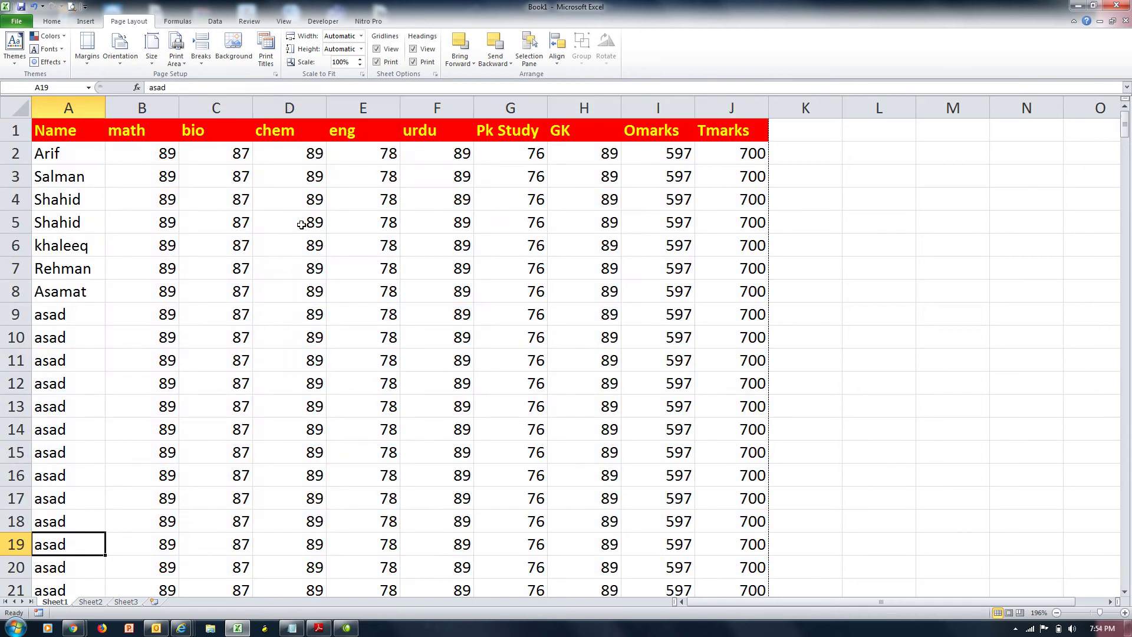
key("ctrl+p")
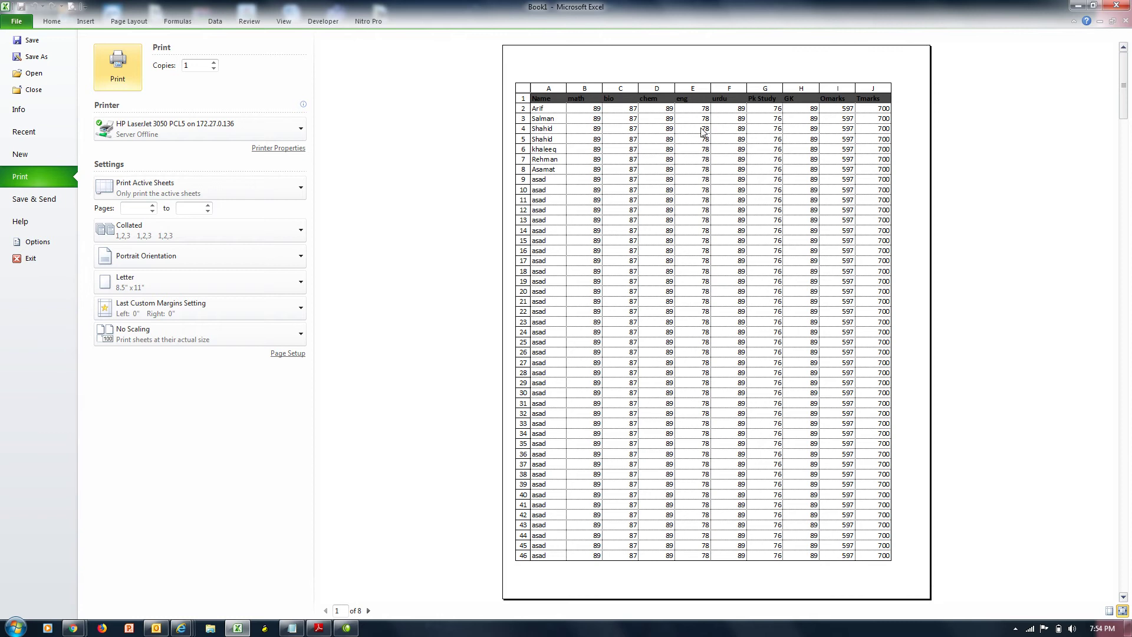
key("Escape")
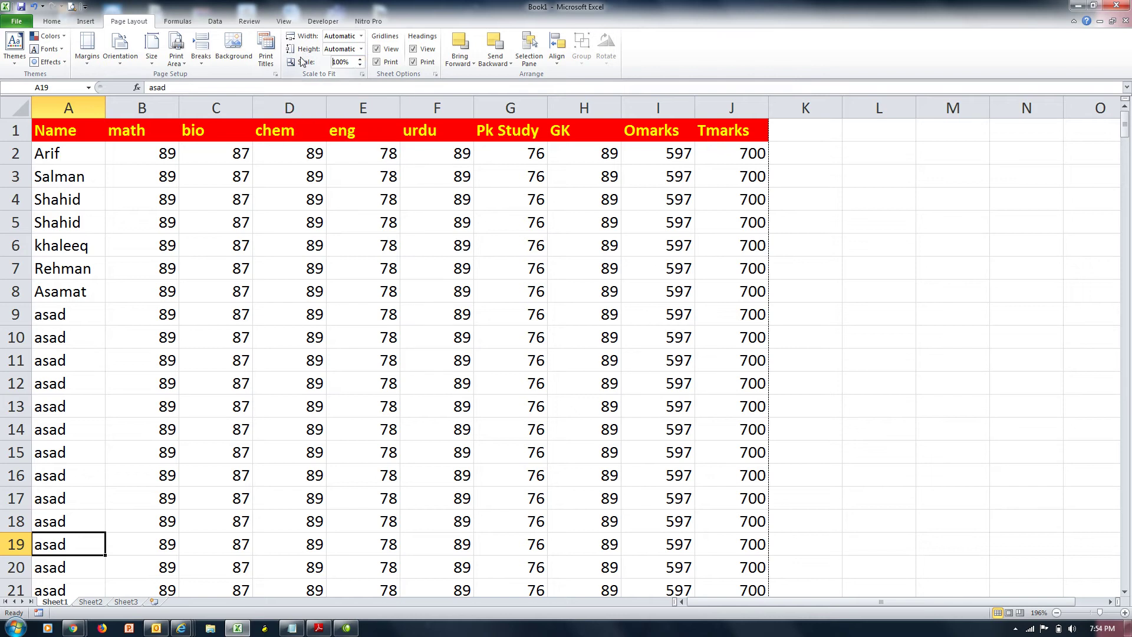
Limit the printed height to 5 pages and look through every page of the print preview
left_click_drag(350, 62, 318, 57)
left_click(361, 49)
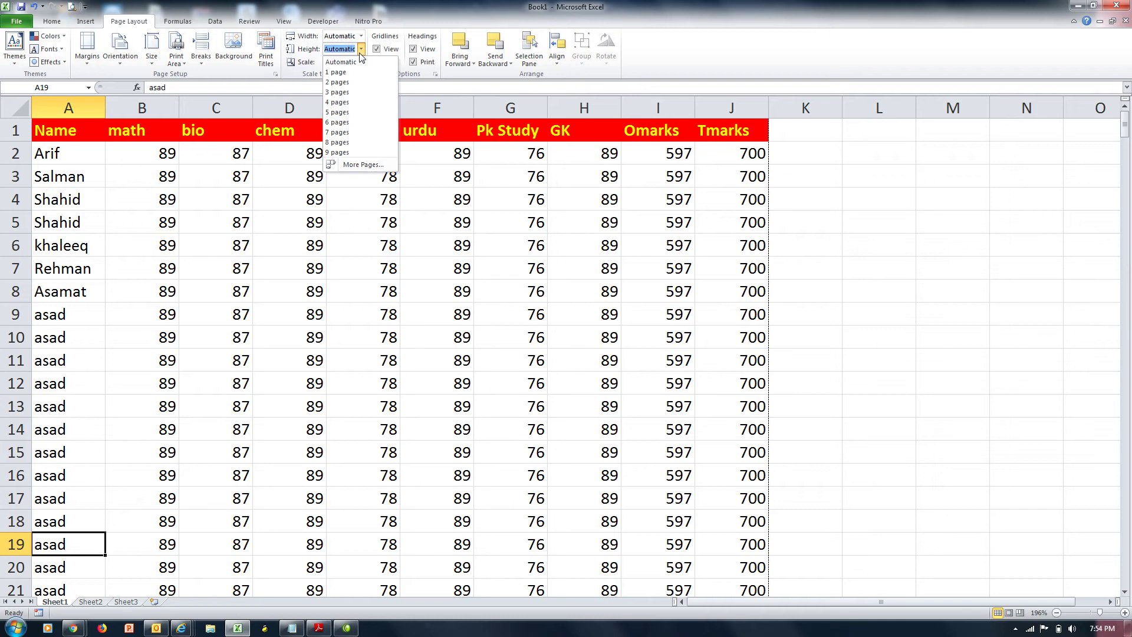
left_click(346, 113)
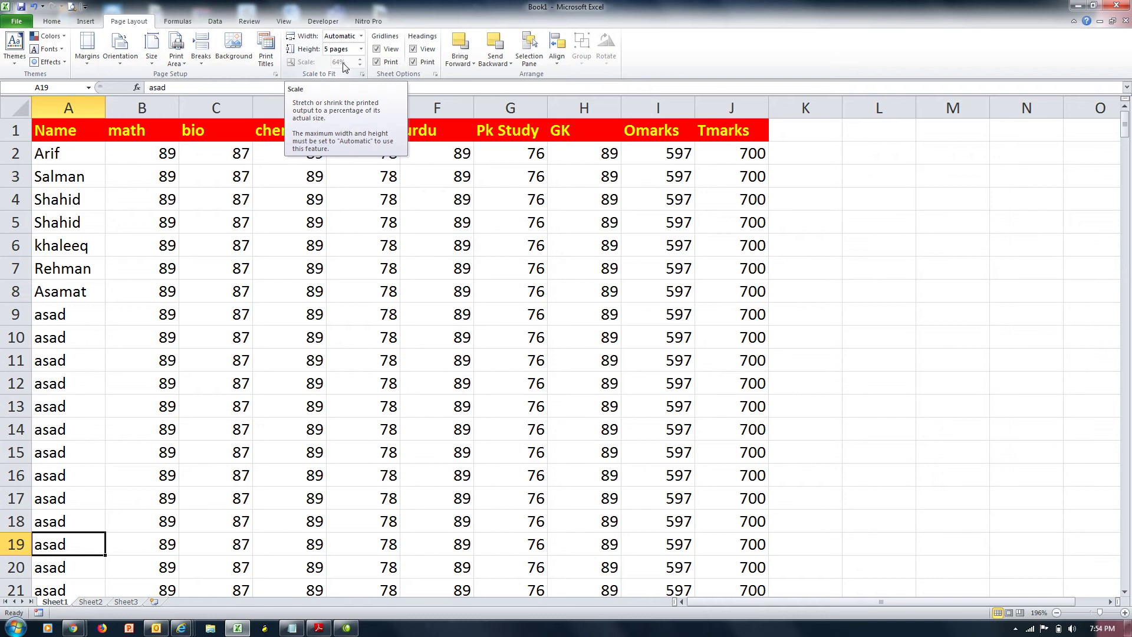
key("ctrl+p")
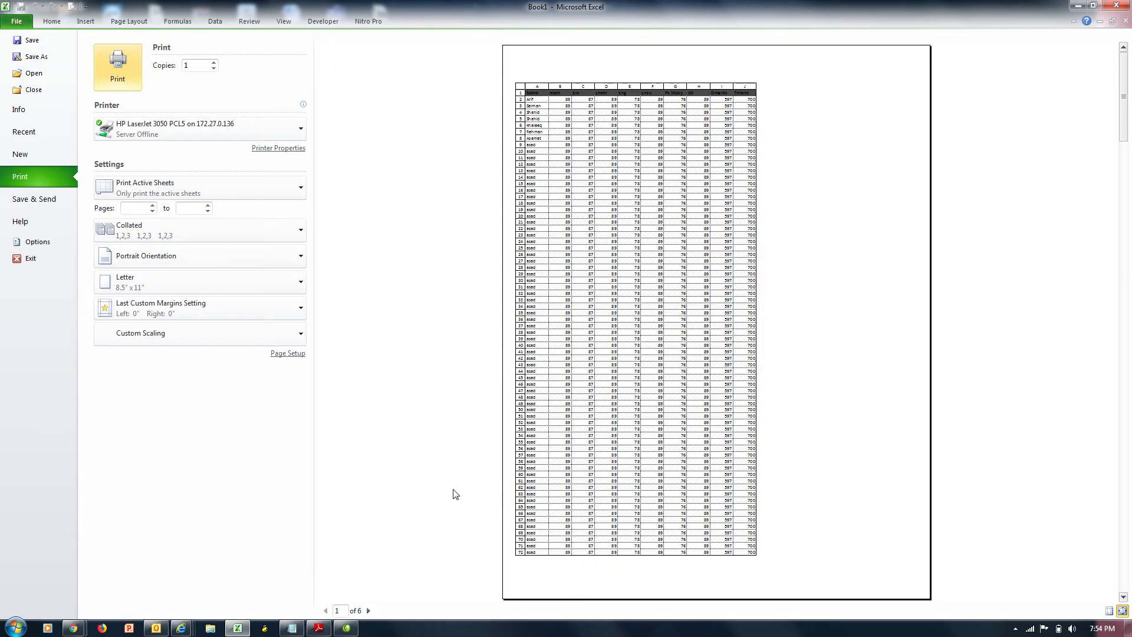
left_click(369, 611)
left_click(368, 611)
left_click(369, 611)
left_click(369, 611)
left_click(369, 611)
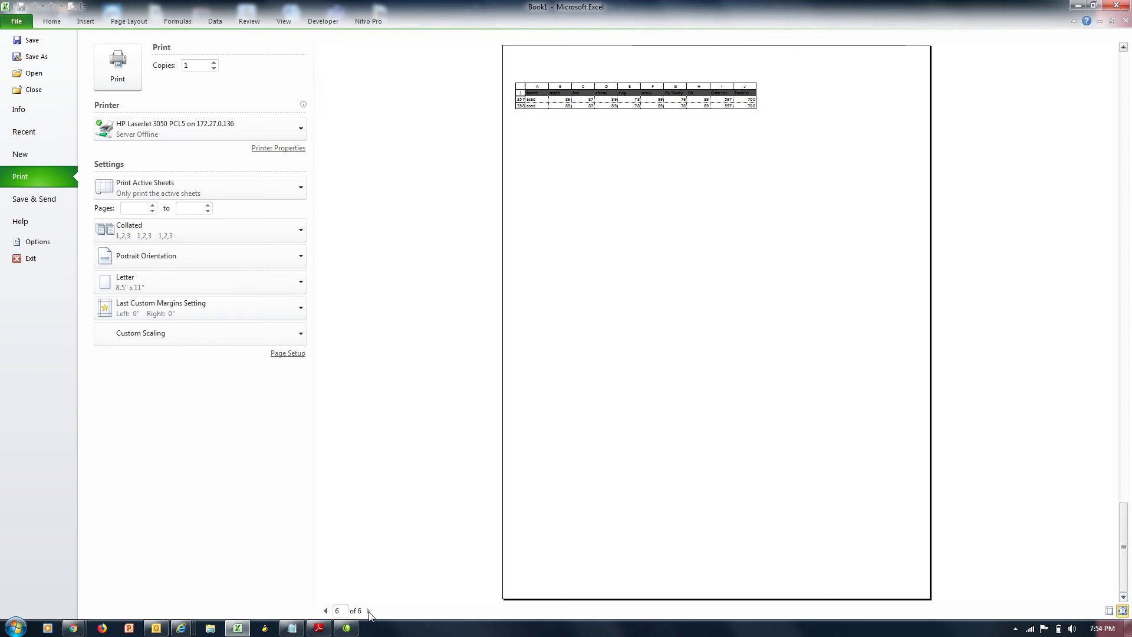
key("Escape")
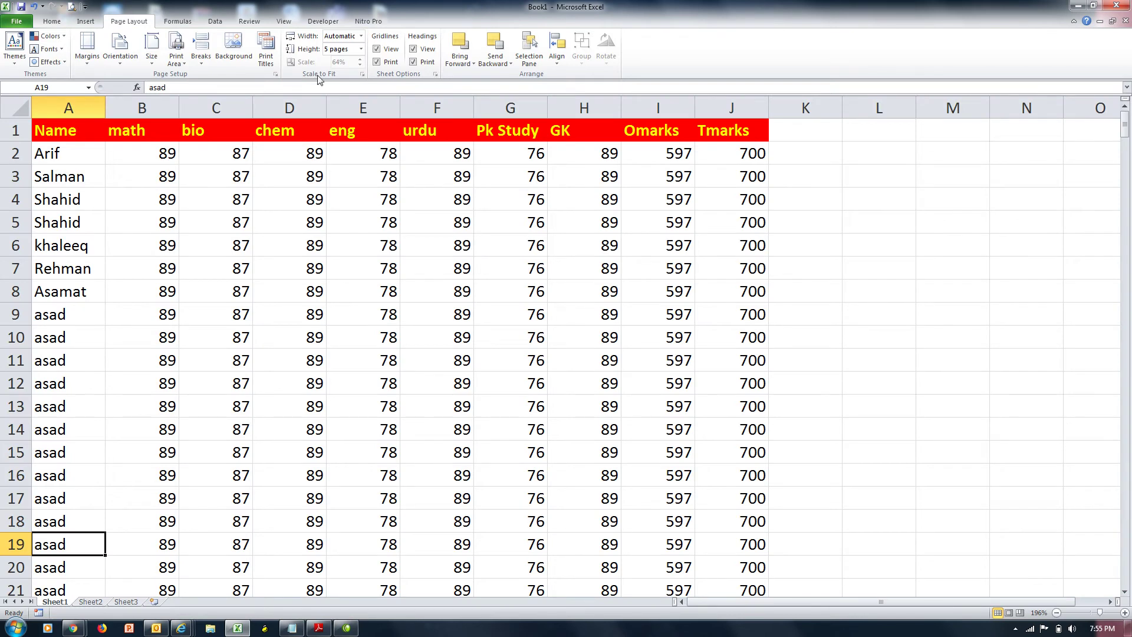
Limit the printed height to 3 pages and check the print preview
left_click(340, 52)
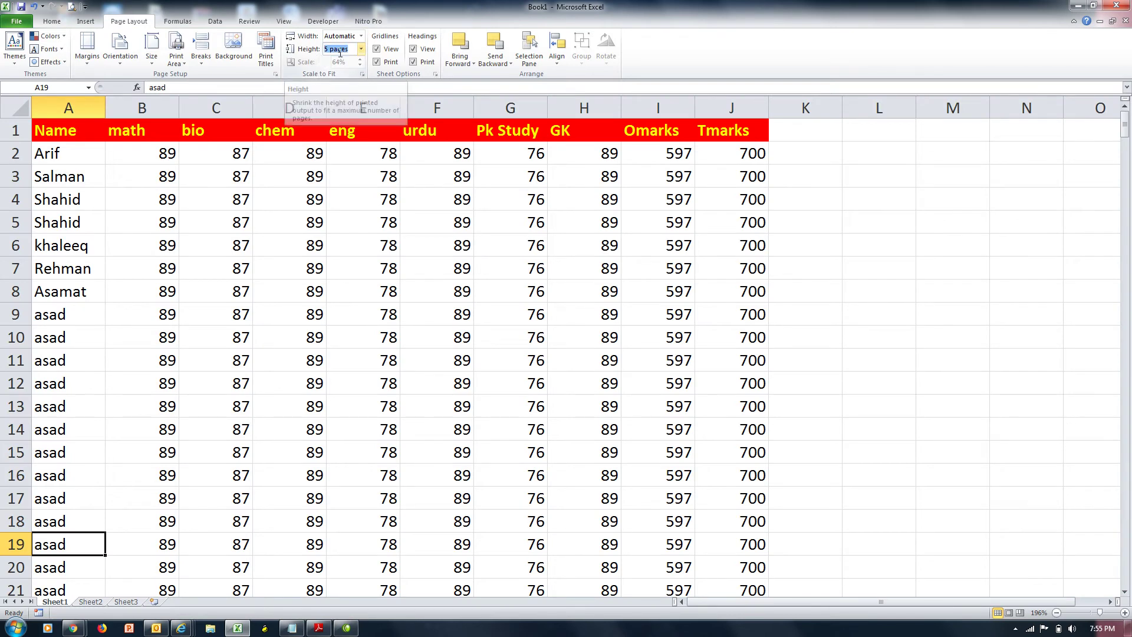
left_click(361, 48)
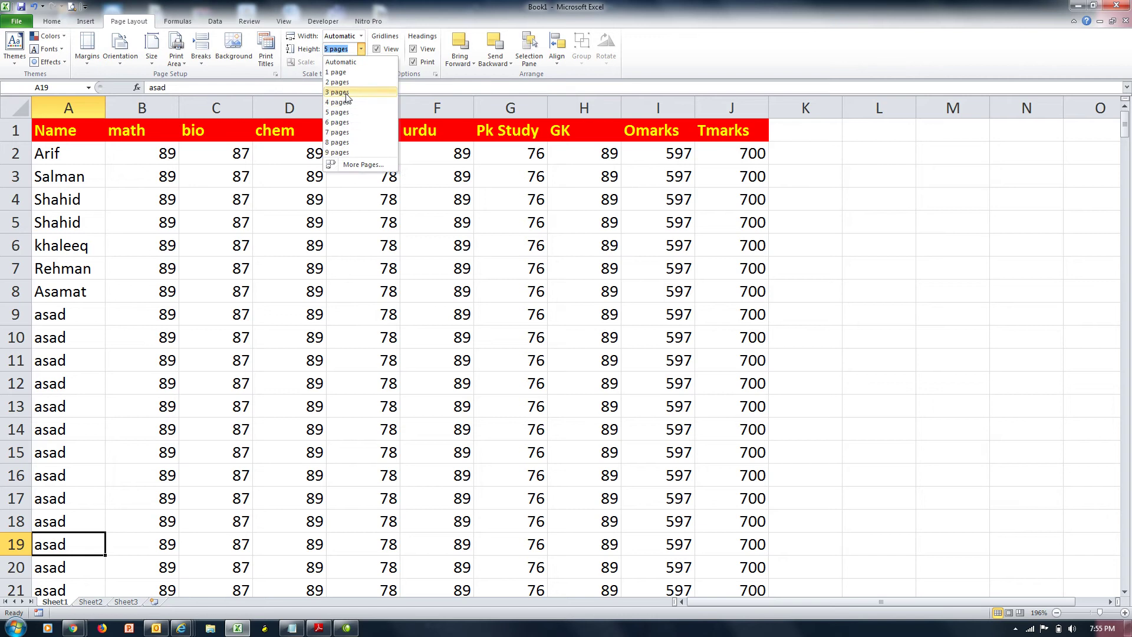
left_click(347, 94)
key("ctrl+p")
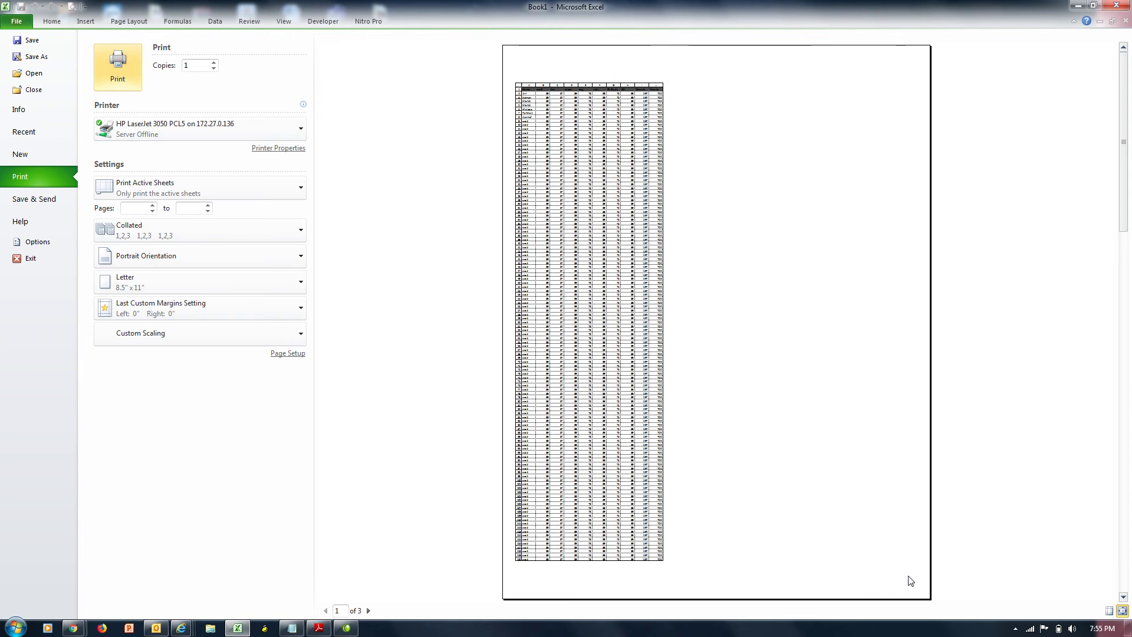
key("Escape")
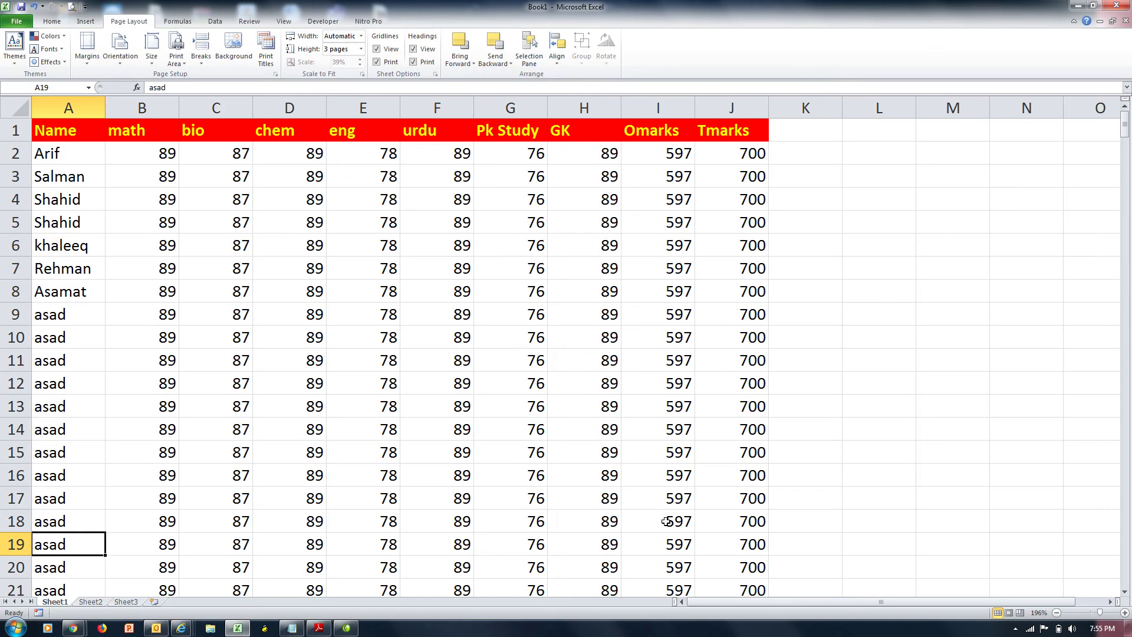
Set the printed height back to Automatic and check the print preview
left_click(361, 49)
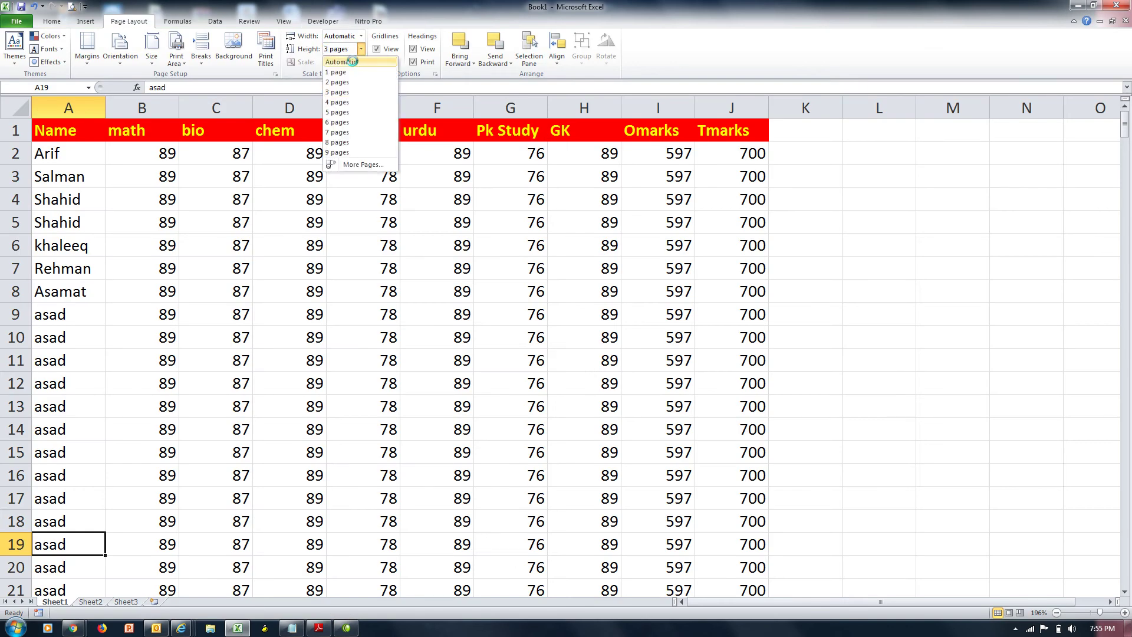
left_click(356, 62)
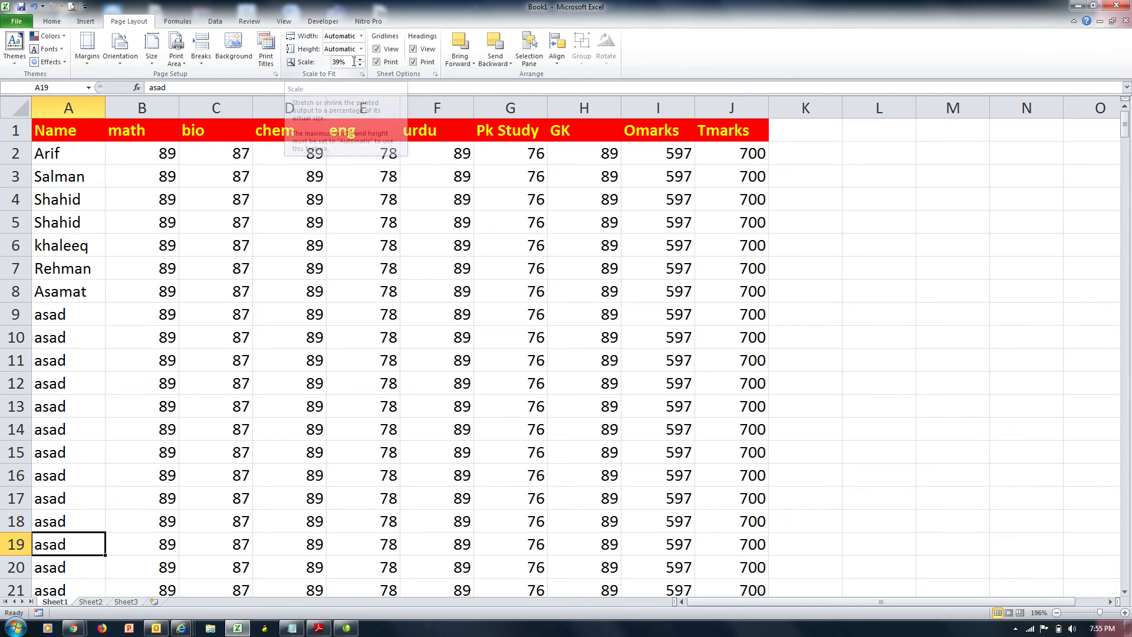
key("ctrl+p")
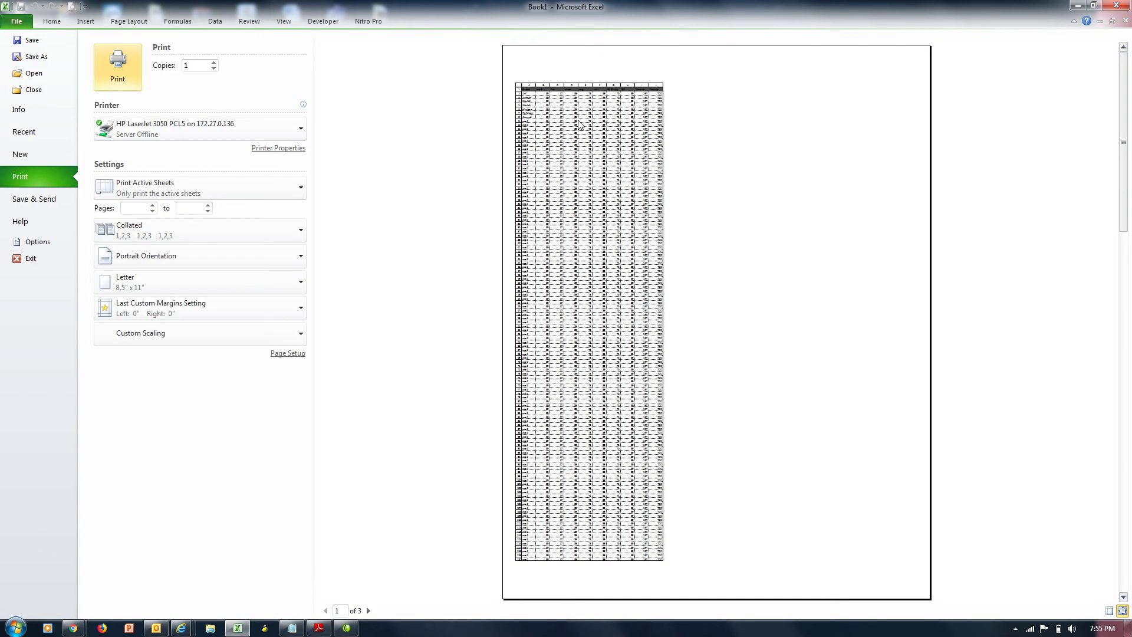
key("Escape")
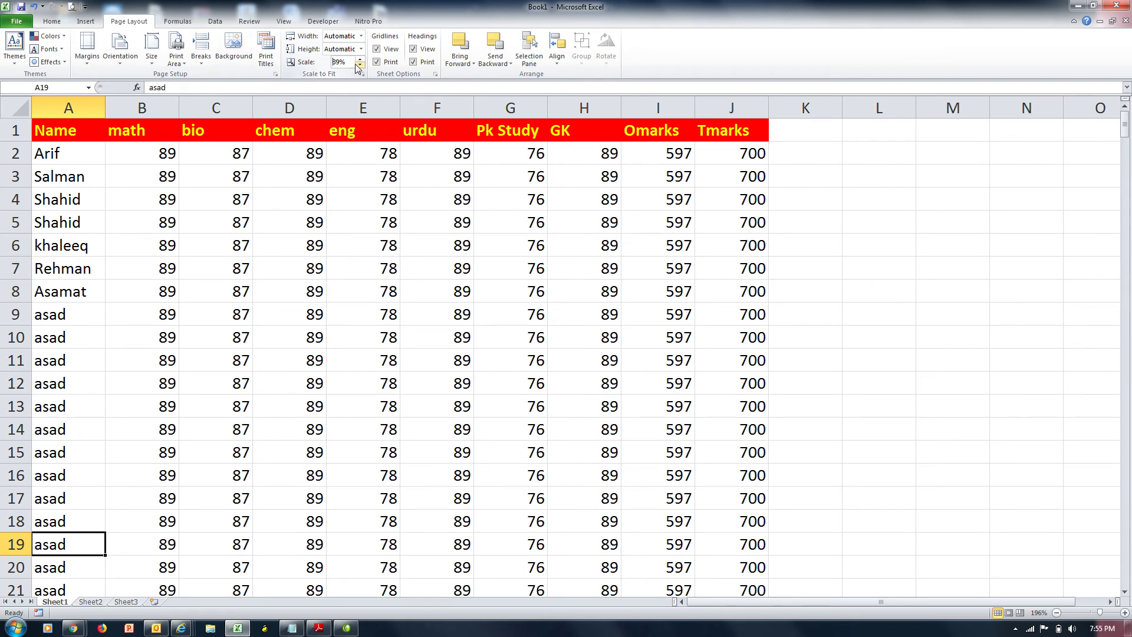
Set the print scale of Sheet1 to 100% and check the print preview
left_click_drag(352, 63, 301, 68)
type("1000")
key("Return")
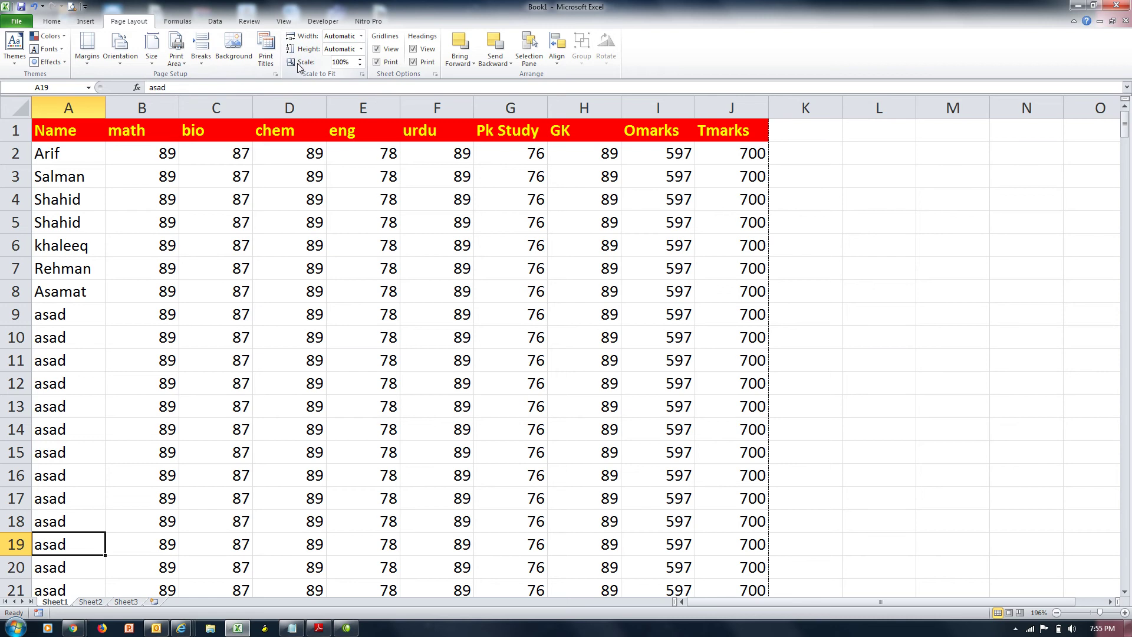
key("ctrl+p")
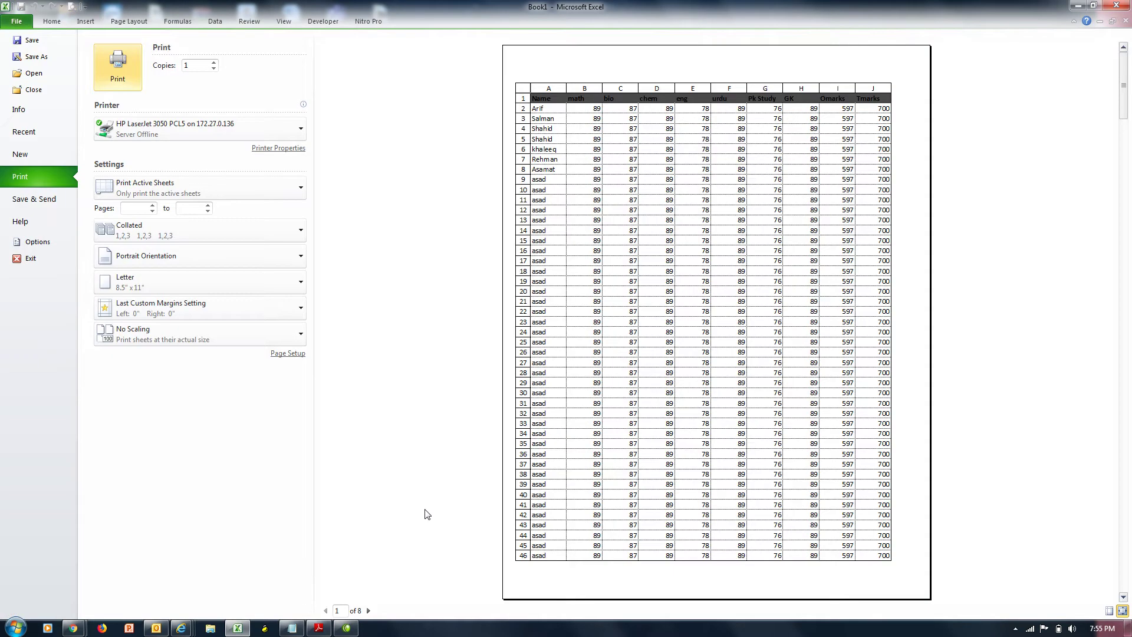
key("Escape")
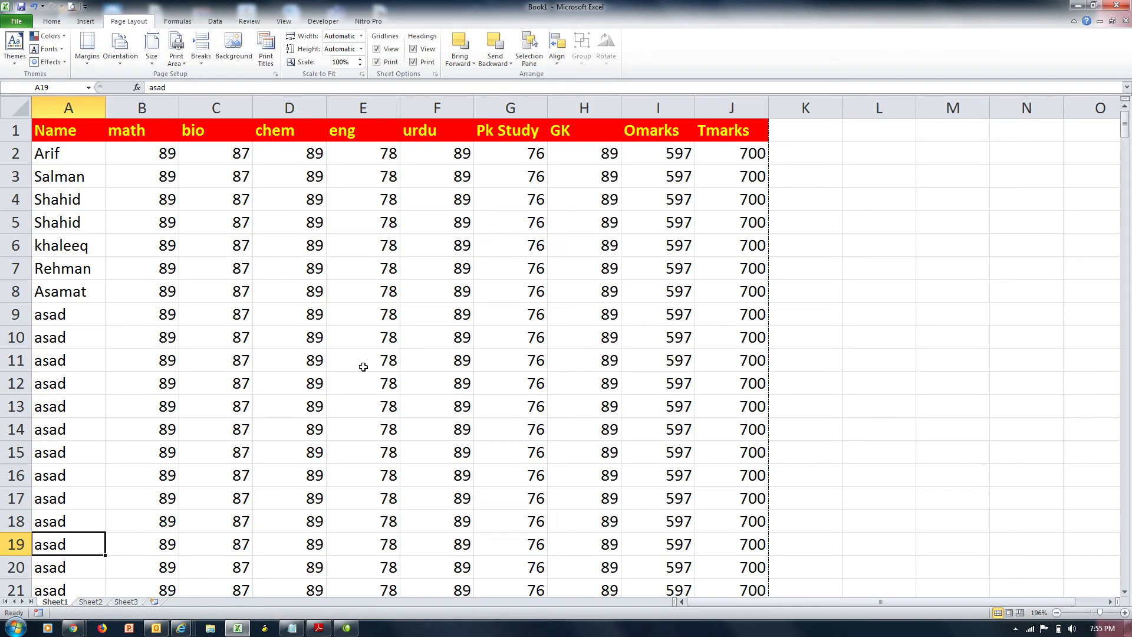
Switch to Sheet2 and check its print preview
left_click(94, 603)
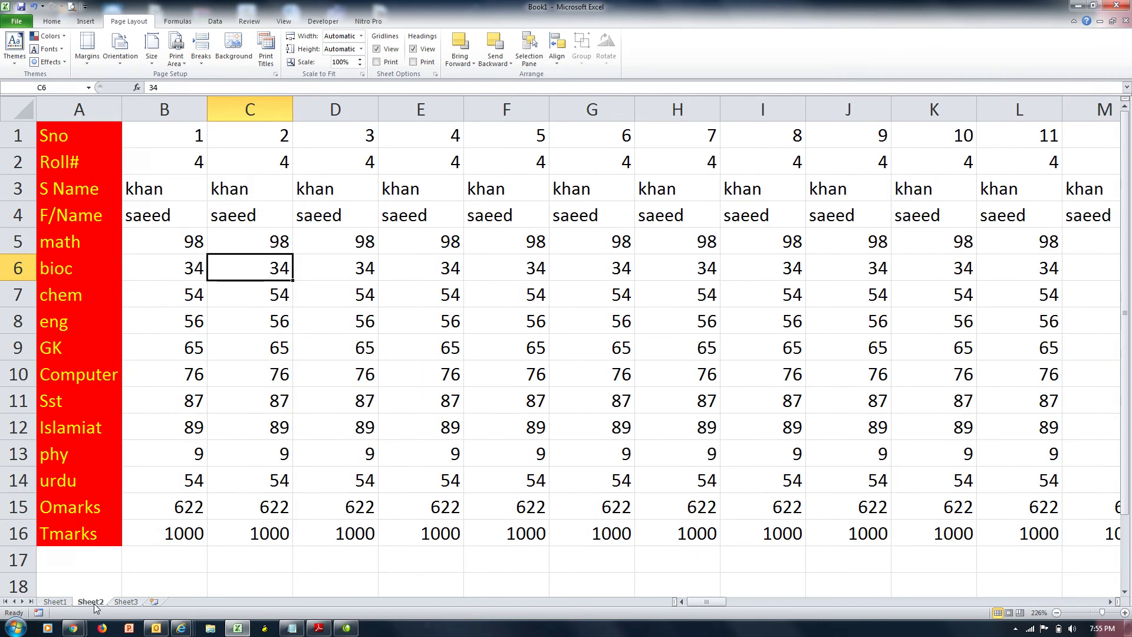
key("ctrl+p")
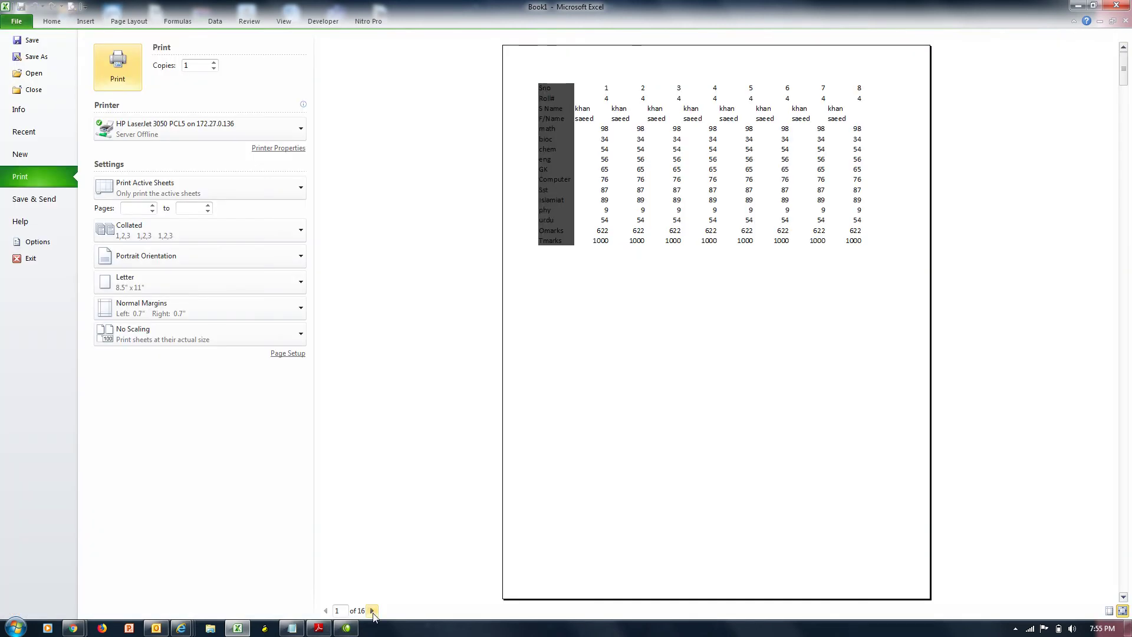
key("Escape")
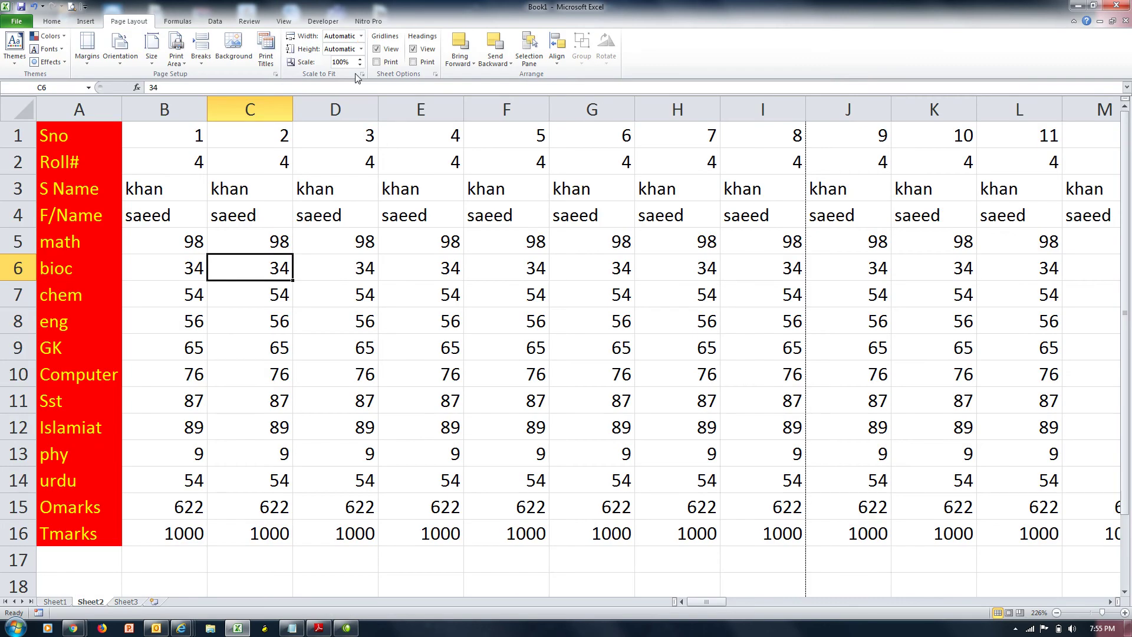
Limit the printed width of Sheet2 to 8 pages and check the print preview
left_click(361, 36)
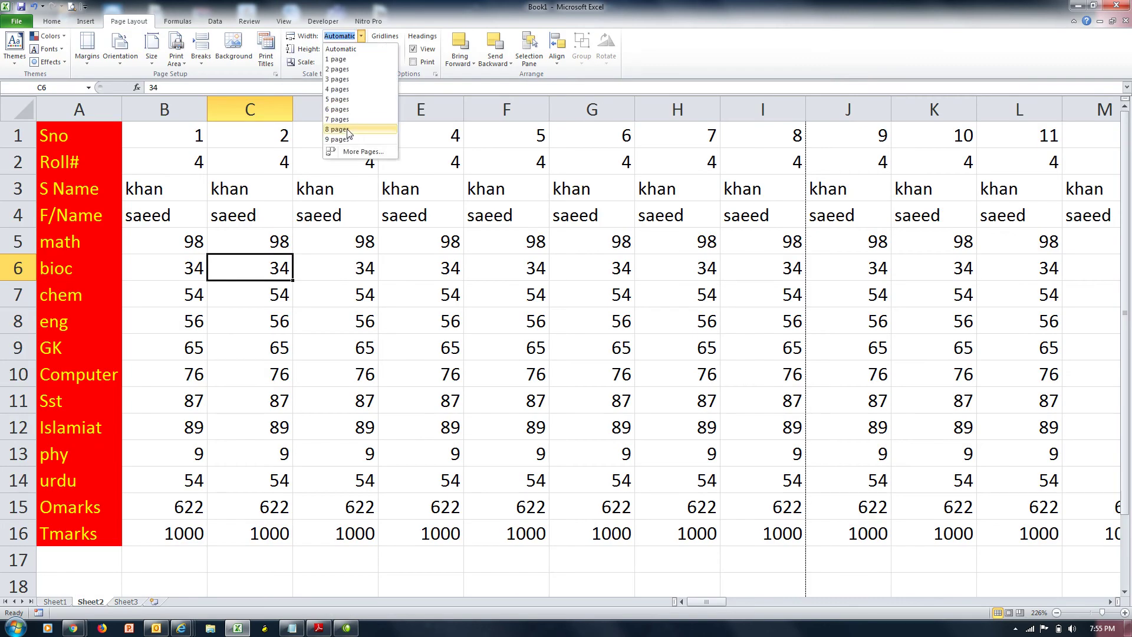
left_click(348, 130)
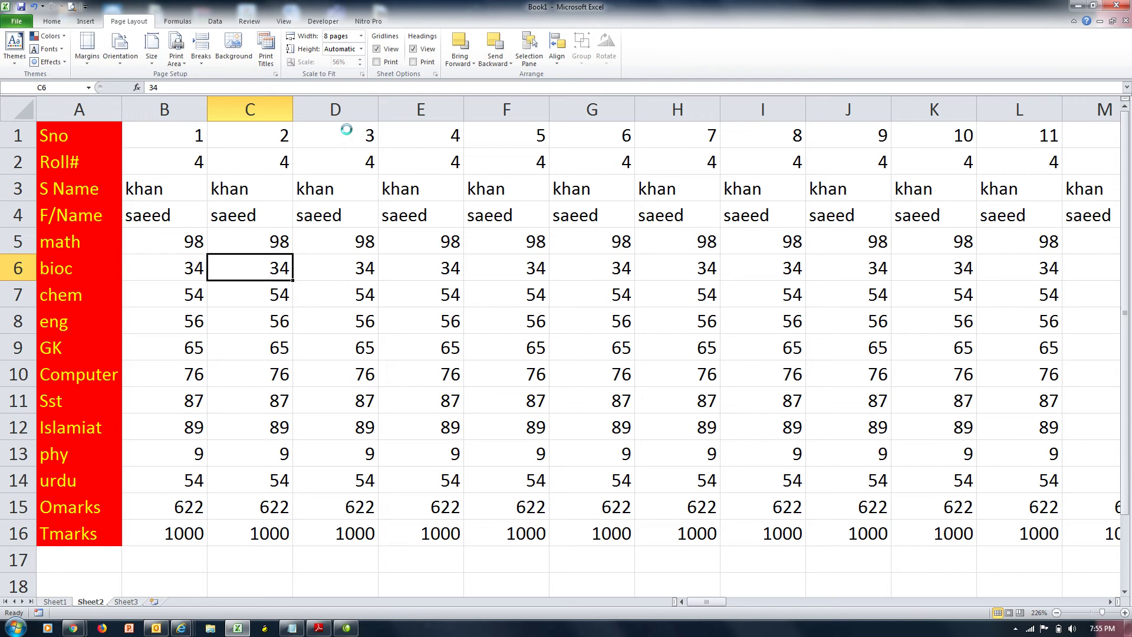
key("ctrl+p")
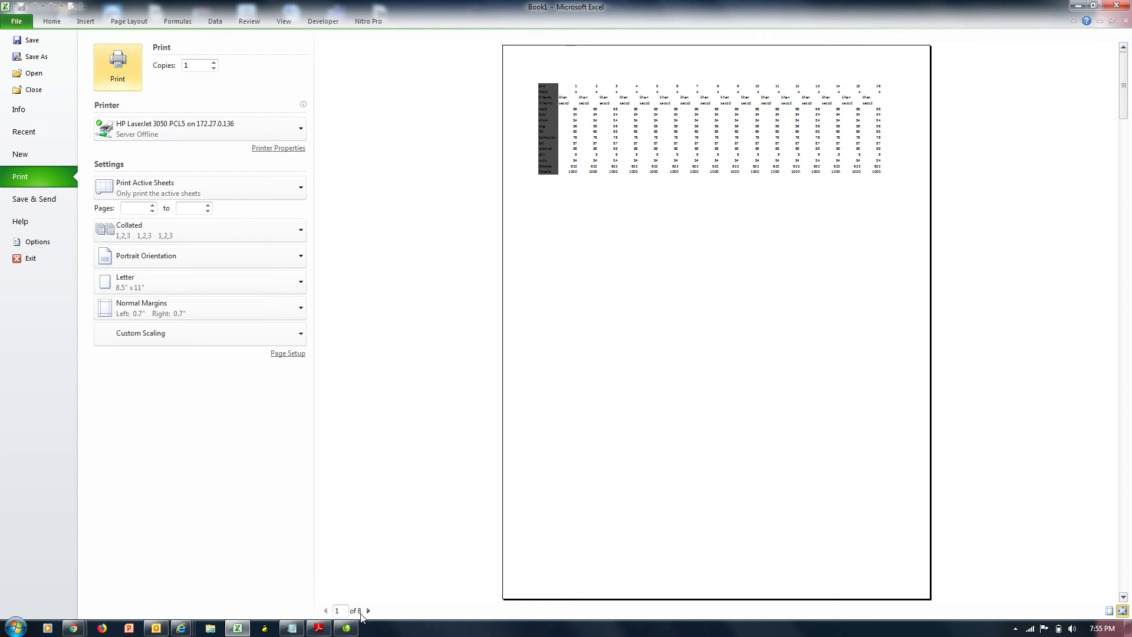
key("Escape")
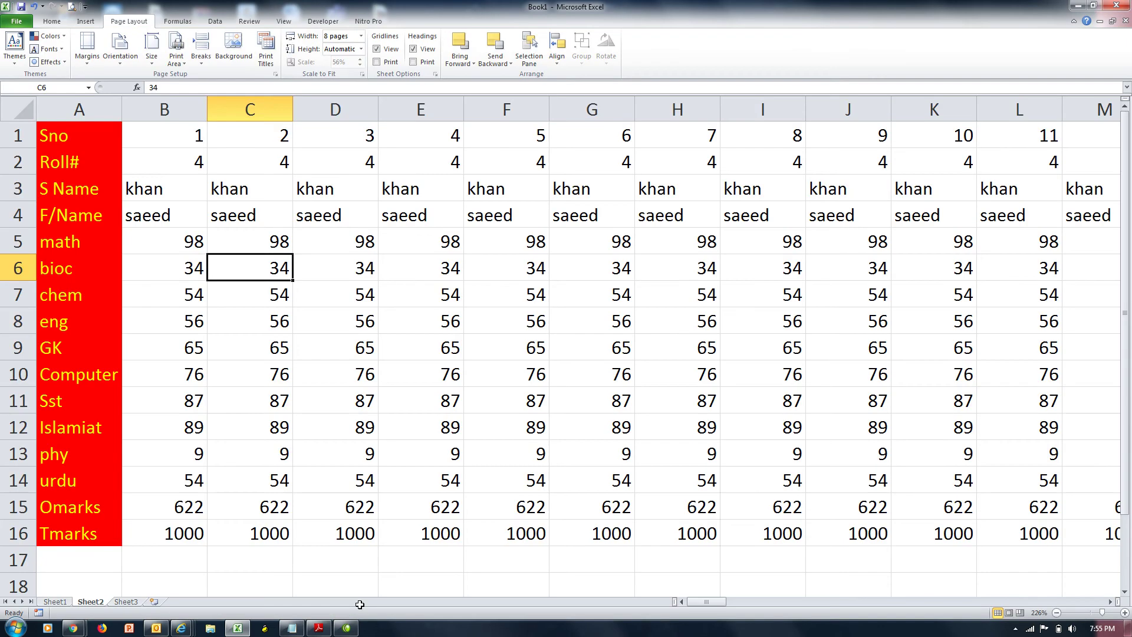
Set the printed width of Sheet2 back to Automatic and raise its print scale to 100%
left_click(361, 36)
left_click(345, 46)
left_click(361, 59)
left_click(361, 59)
left_click(361, 59)
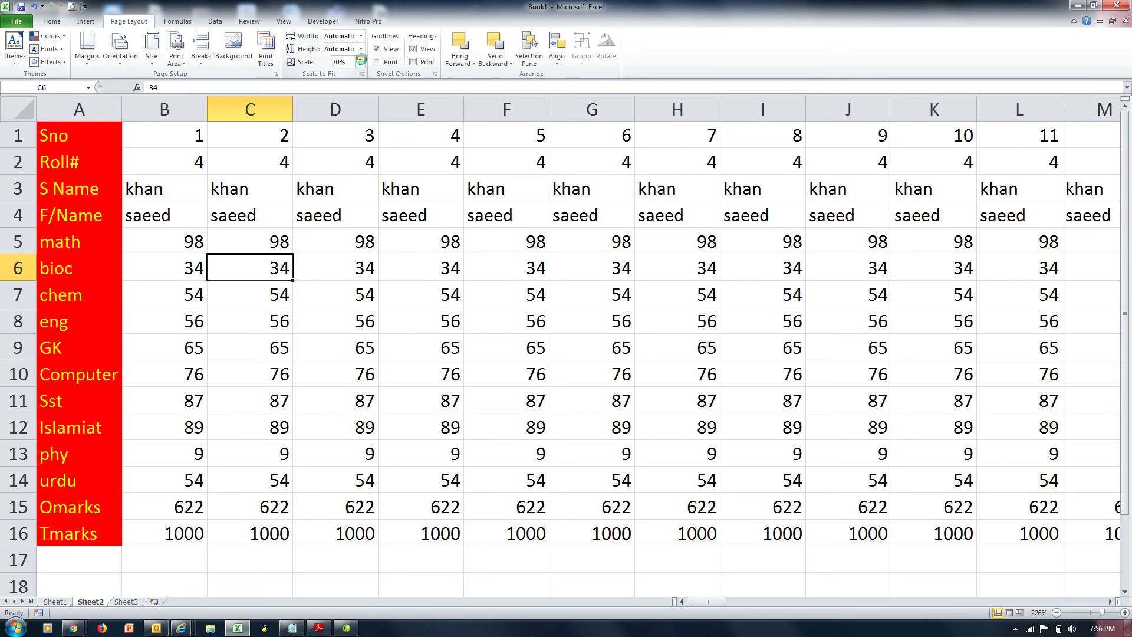
left_click(361, 59)
left_click(361, 59)
left_click(361, 59)
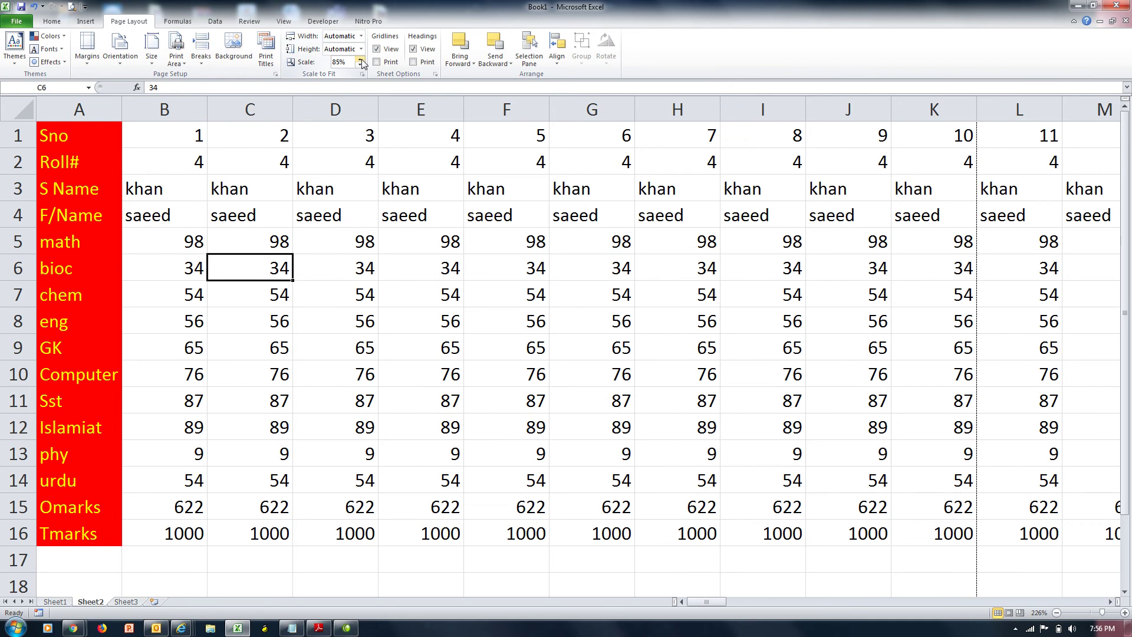
left_click(361, 59)
left_click(361, 59)
left_click(361, 59)
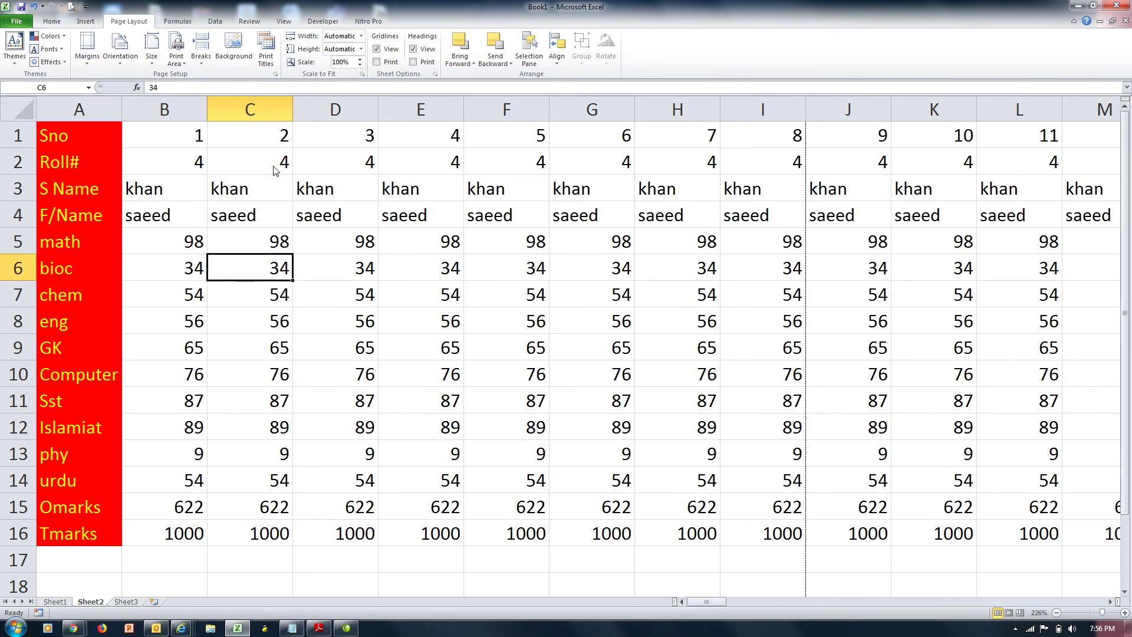
Check the print preview of Sheet2 and return to Sheet1
key("ctrl+p")
key("Escape")
left_click(57, 602)
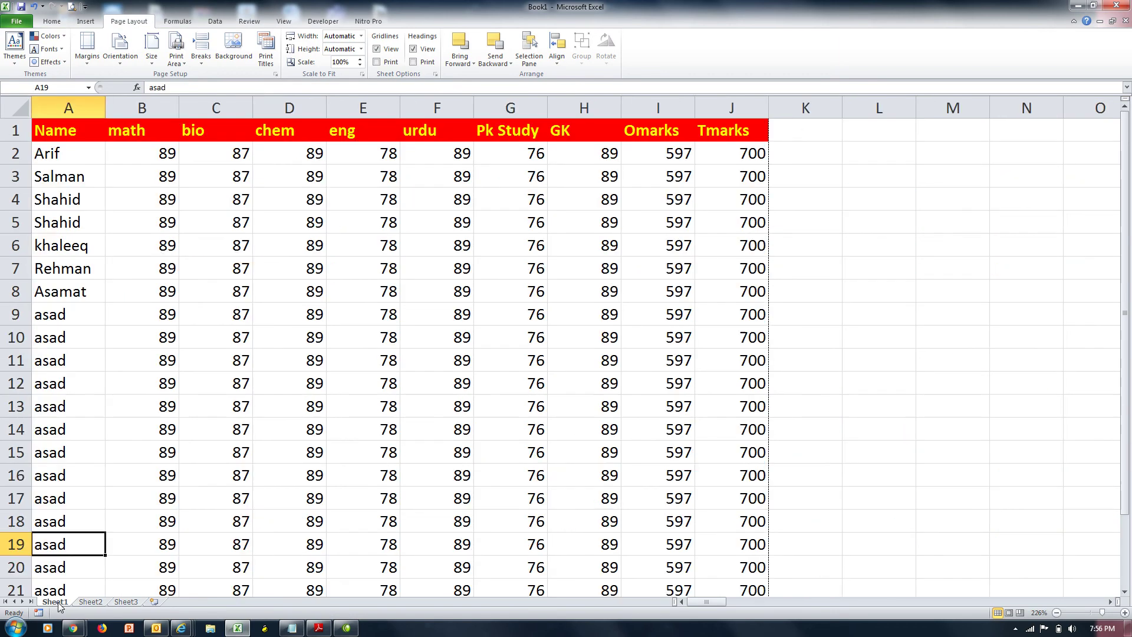
Add the column headings Max, Min and Average in cells K1 to M1 of Sheet1
left_click(793, 130)
type("Max")
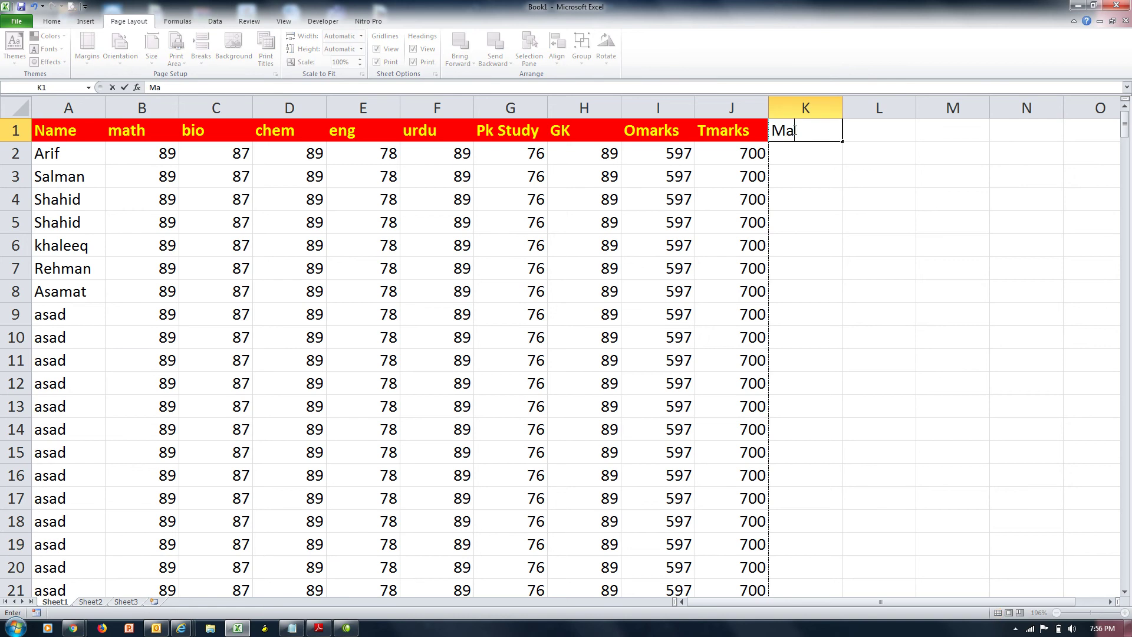
key("Tab")
type("Min")
key("Tab")
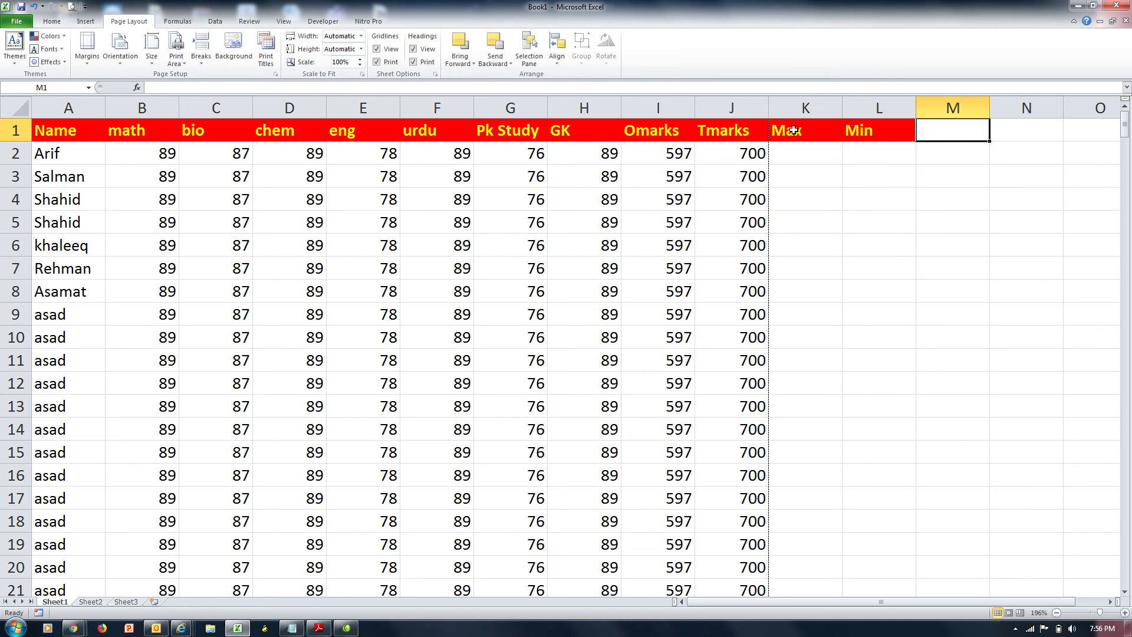
type("Averagte")
key("BackSpace")
key("BackSpace")
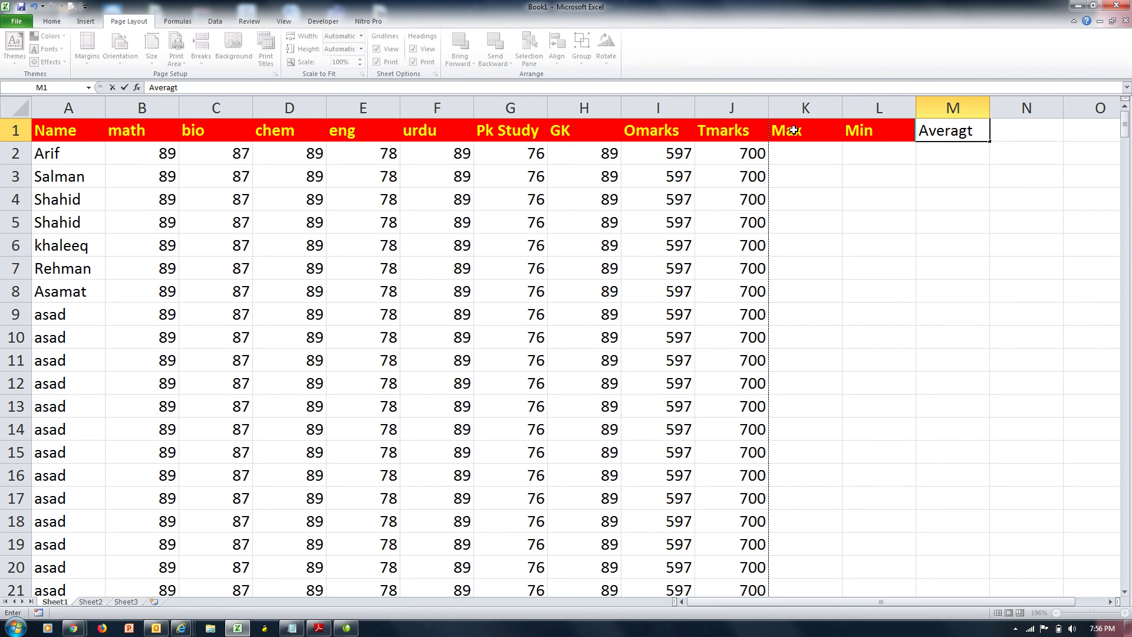
type("e")
key("ctrl+Return")
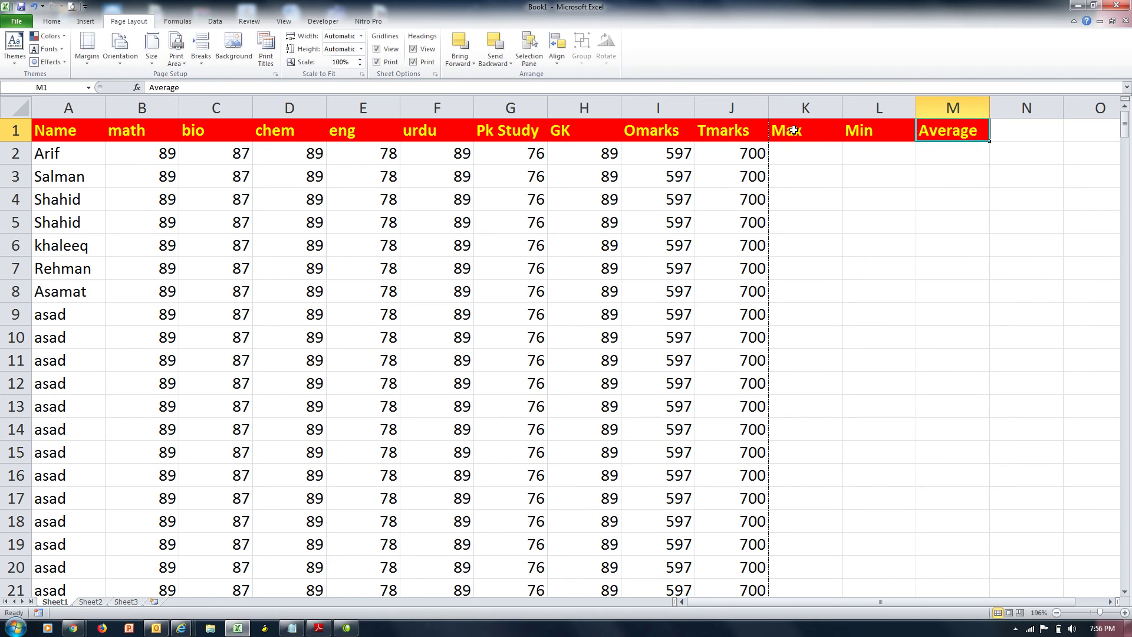
Enter a MAX formula in K2 over the first student's subject marks, B2:H2
key("Down")
key("Left")
key("Left")
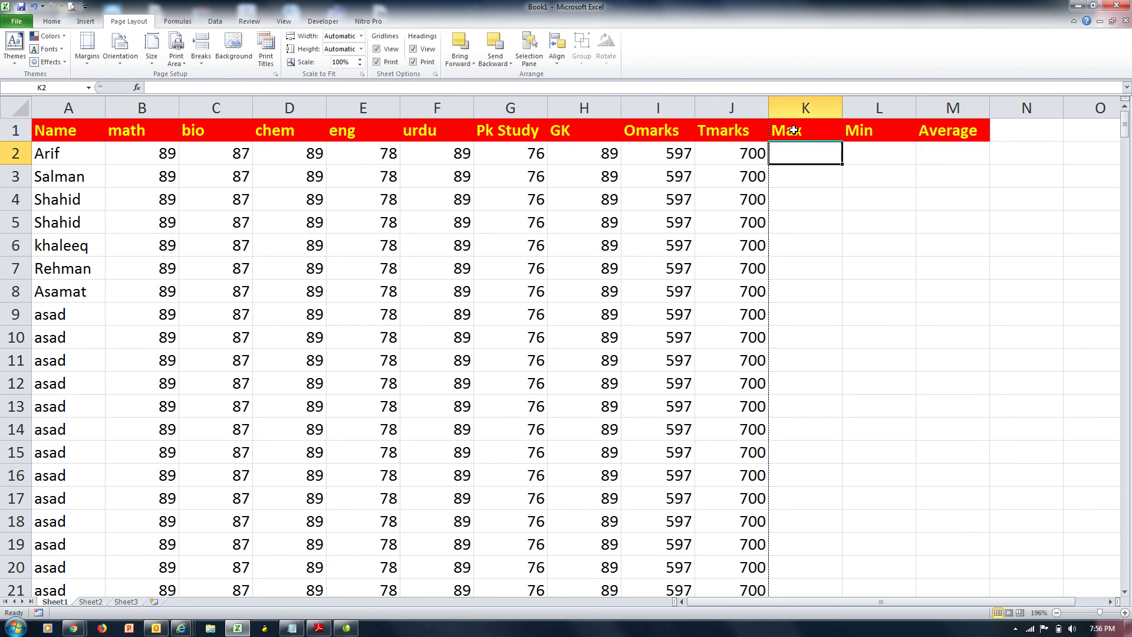
type("=max(")
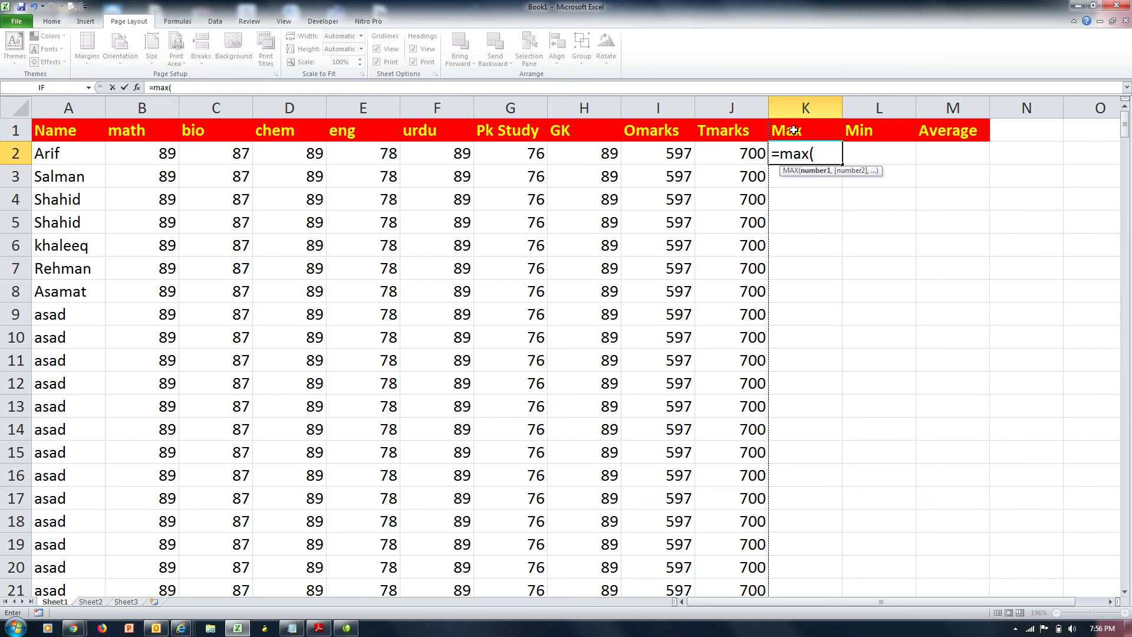
key("Left")
key("ctrl+Left")
key("Right")
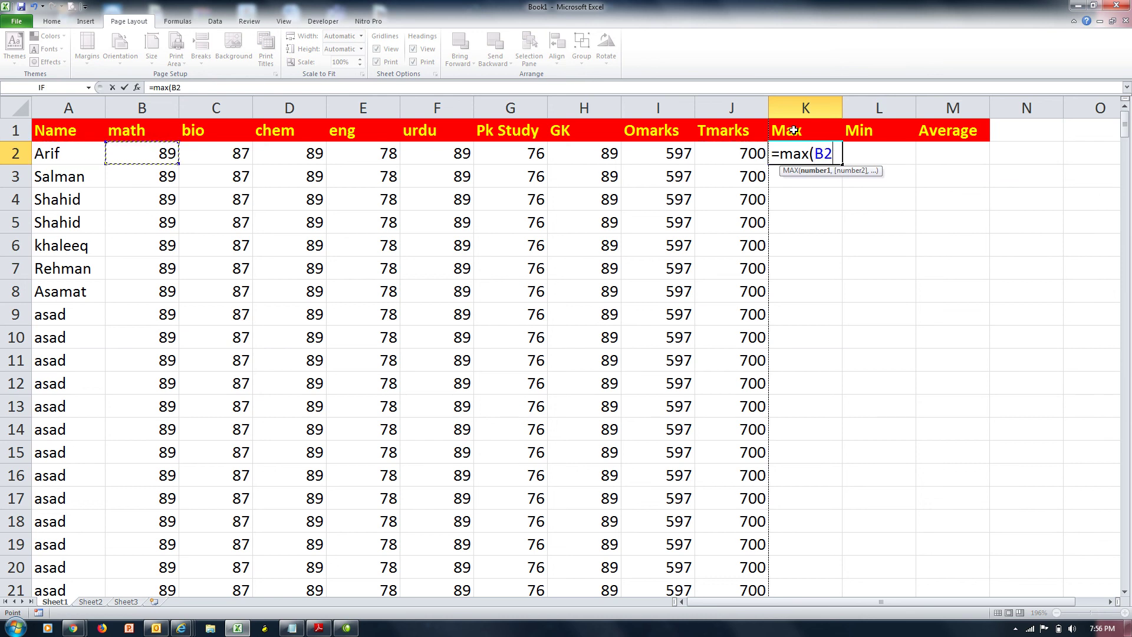
key("shift+Right")
key("shift+Right")
key("shift+Right")
key("shift+Right")
key("shift+Right")
key("shift+Right")
key("shift+Right")
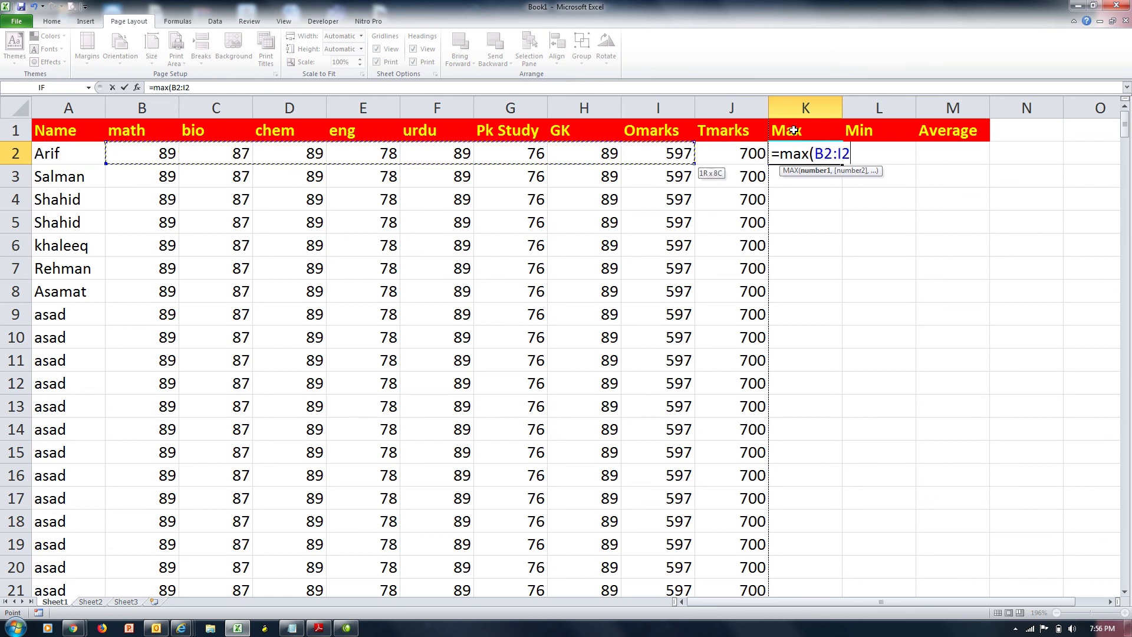
key("ctrl+Return")
Enter a MIN formula in L2 over the same subject marks, B2:H2
key("Right")
type("=")
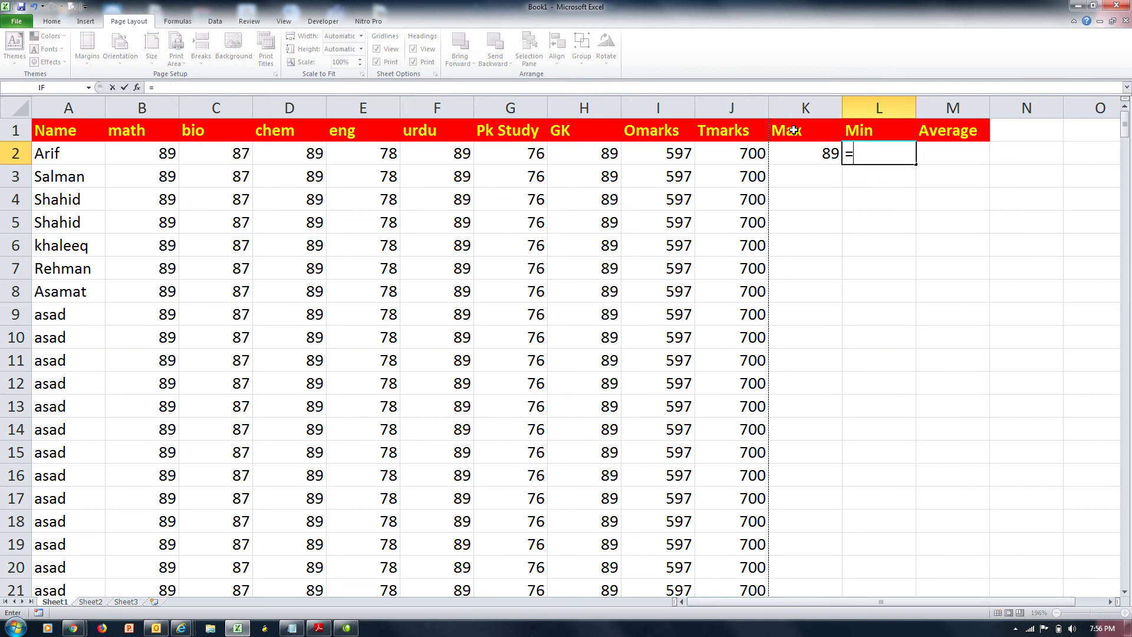
type("min")
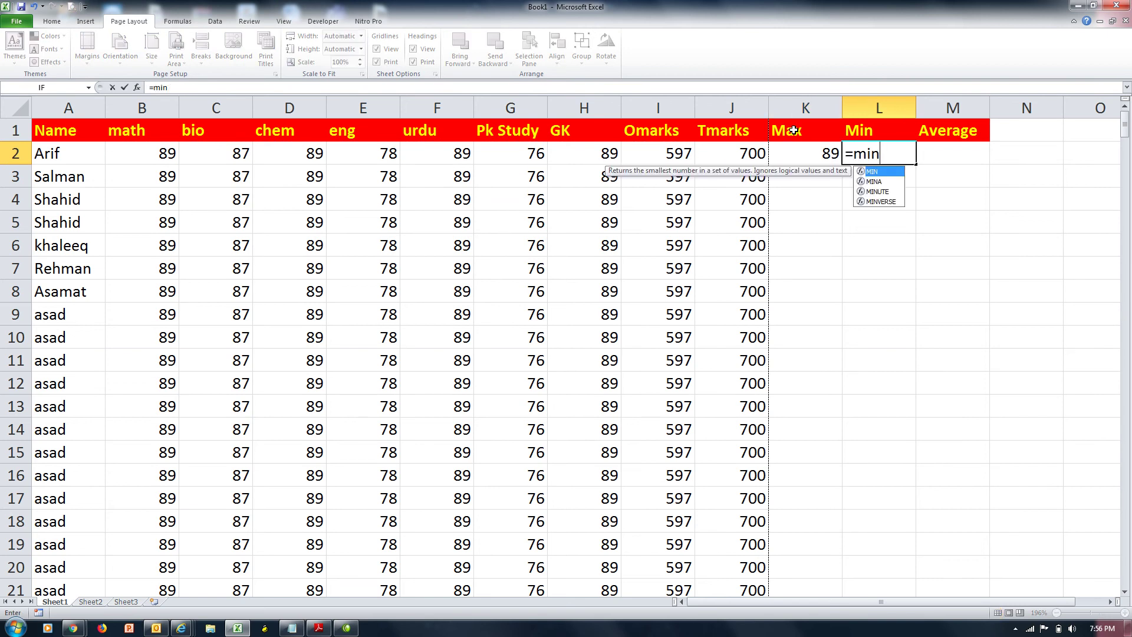
type("(")
key("Left")
key("Left")
key("Left")
key("Left")
key("Left")
key("Left")
key("Left")
key("Left")
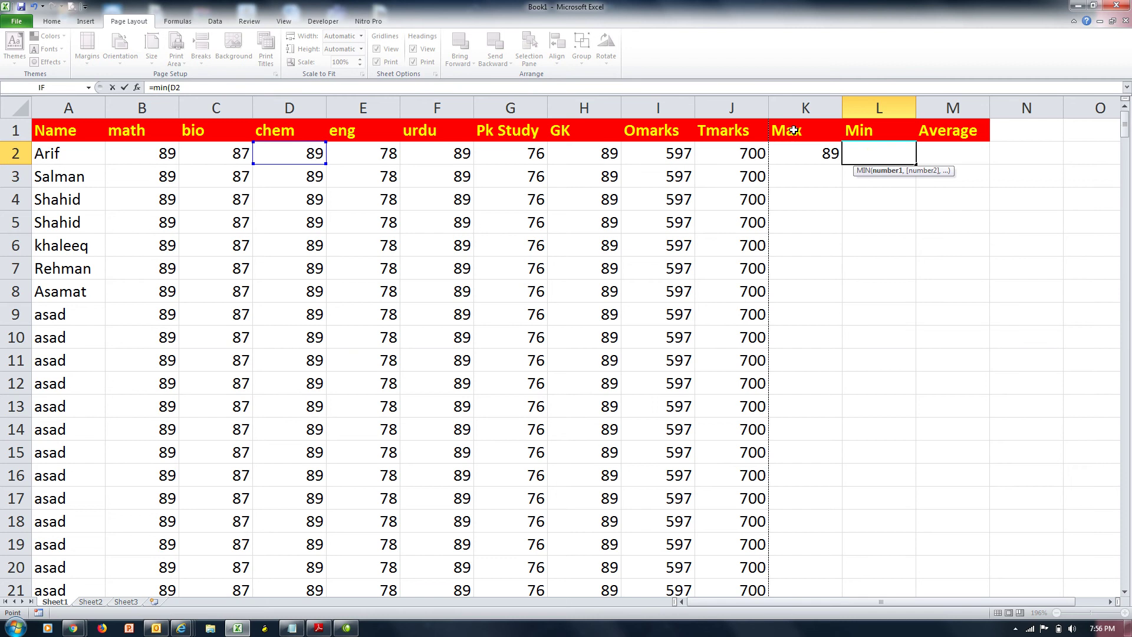
key("Left")
key("Left")
key("shift+Right")
key("shift+Right")
key("shift+Right")
key("shift+Right")
key("shift+Right")
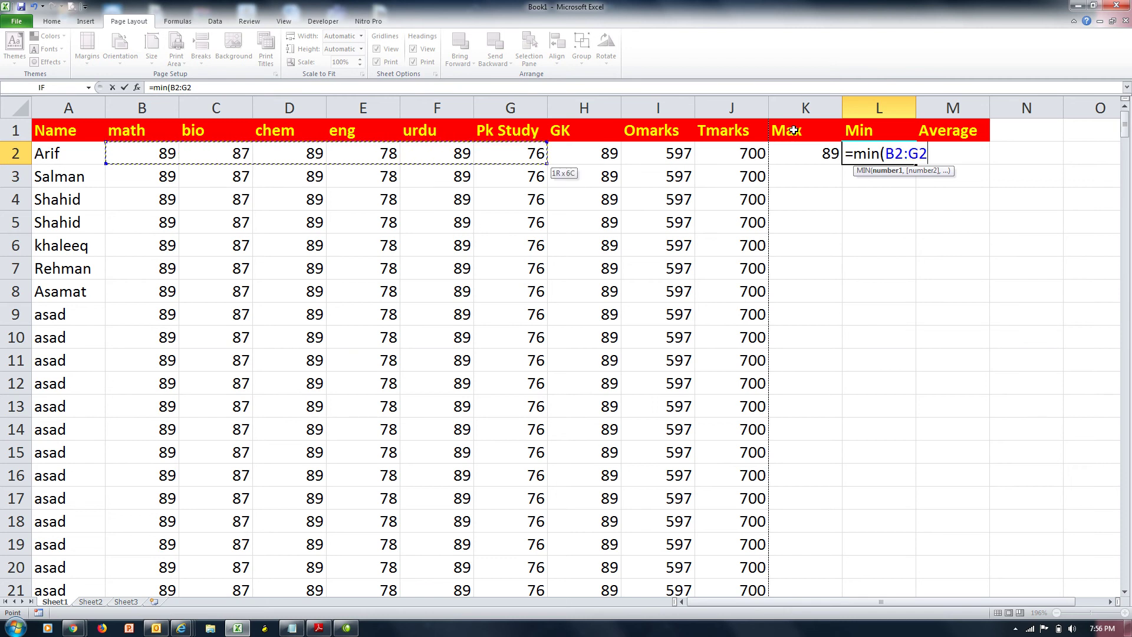
key("shift+Right")
key("Return")
Enter an AVERAGE formula in M2 over the subject marks B2:H2
key("Up")
key("Right")
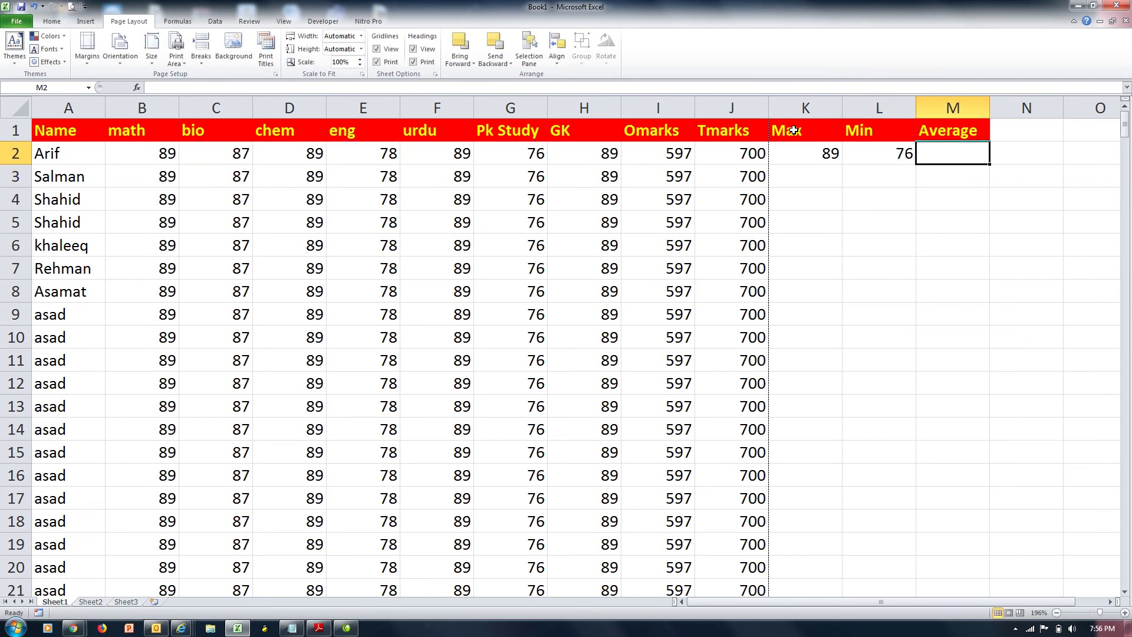
type("=average(")
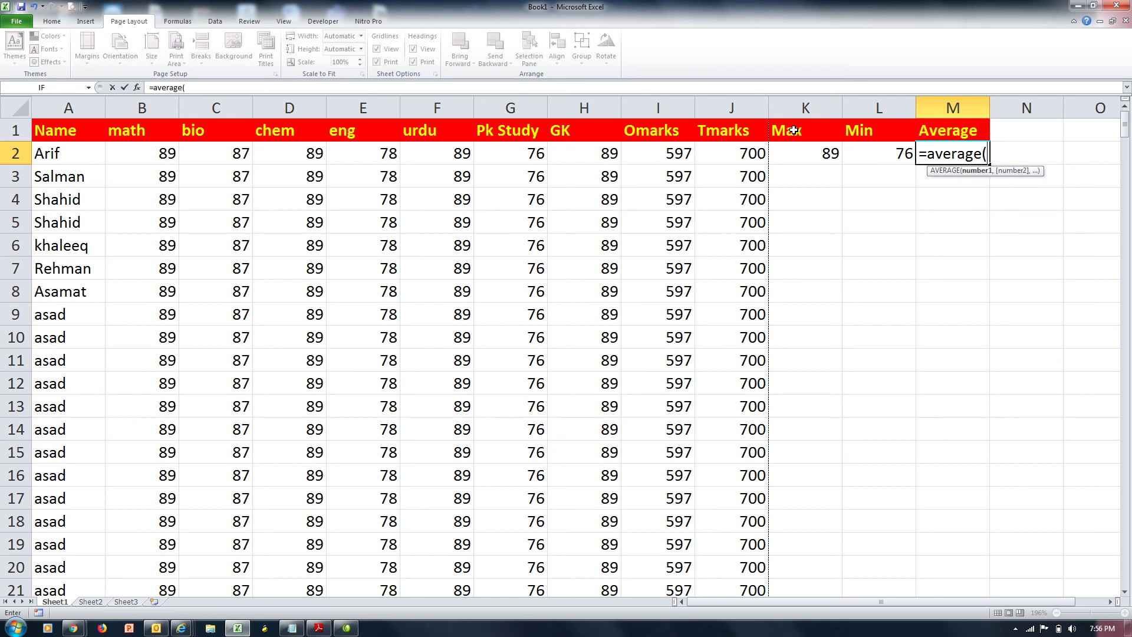
key("Left")
key("Left")
key("Left")
key("Left")
key("Left")
key("Left")
key("Left")
key("Left")
key("Left")
key("Left")
key("Left")
key("shift+Right")
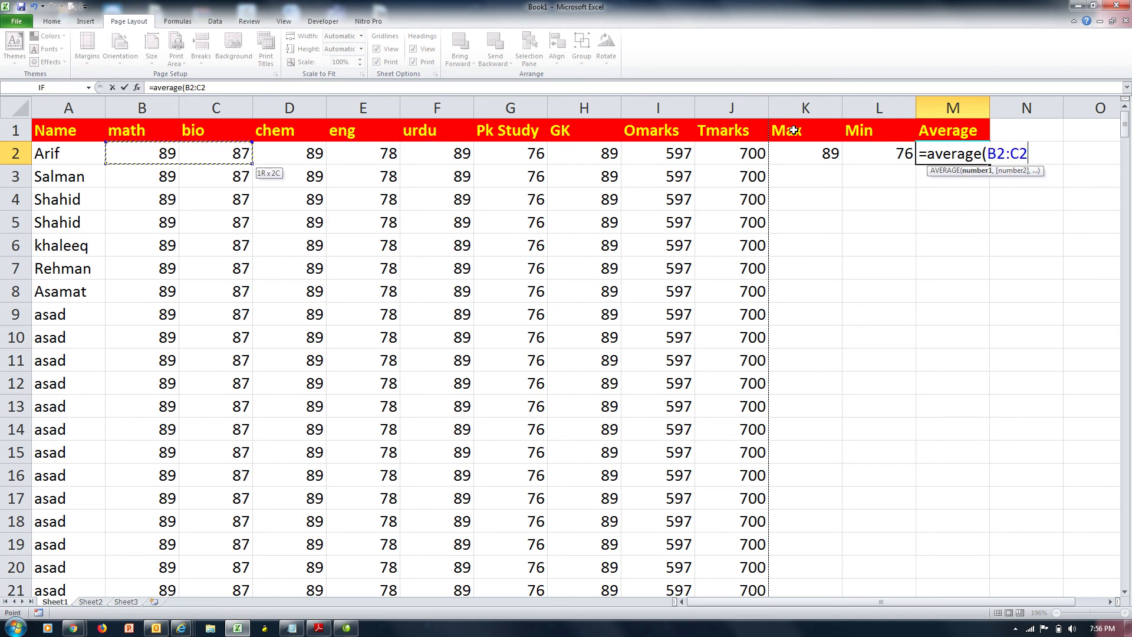
key("shift+Right")
key("shift+Right")
key("shift+Right")
key("shift+Right")
key("shift+Right")
key("Return")
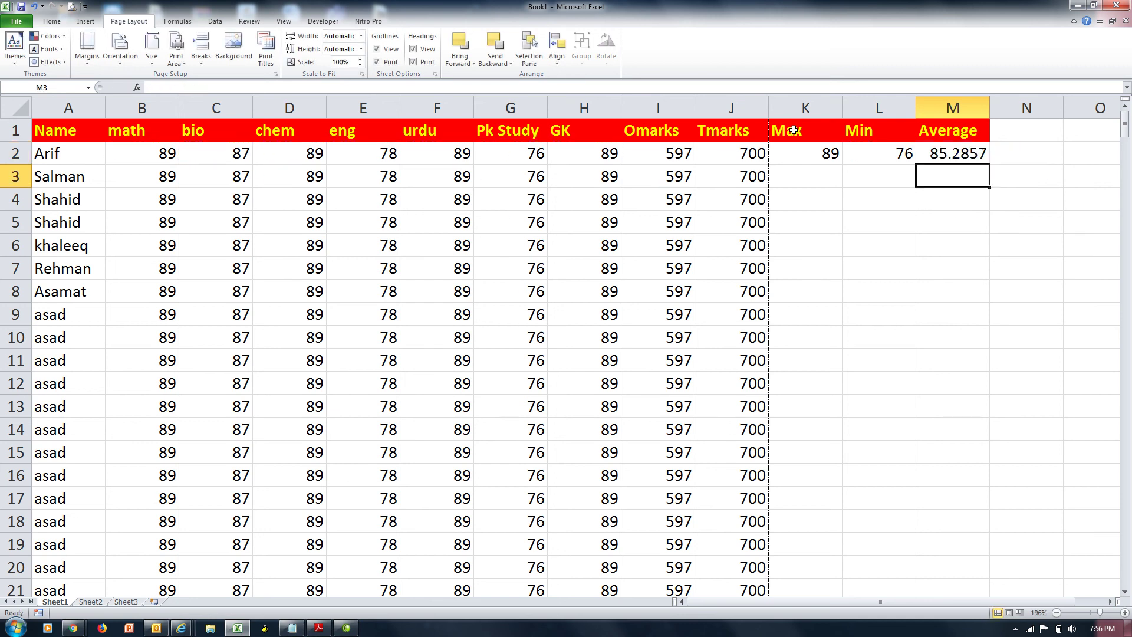
Fill the Max, Min and Average formulas from K2:M2 down through row 37
key("Up")
key("Left")
key("Left")
key("shift+Right")
key("shift+Right")
key("shift+Down")
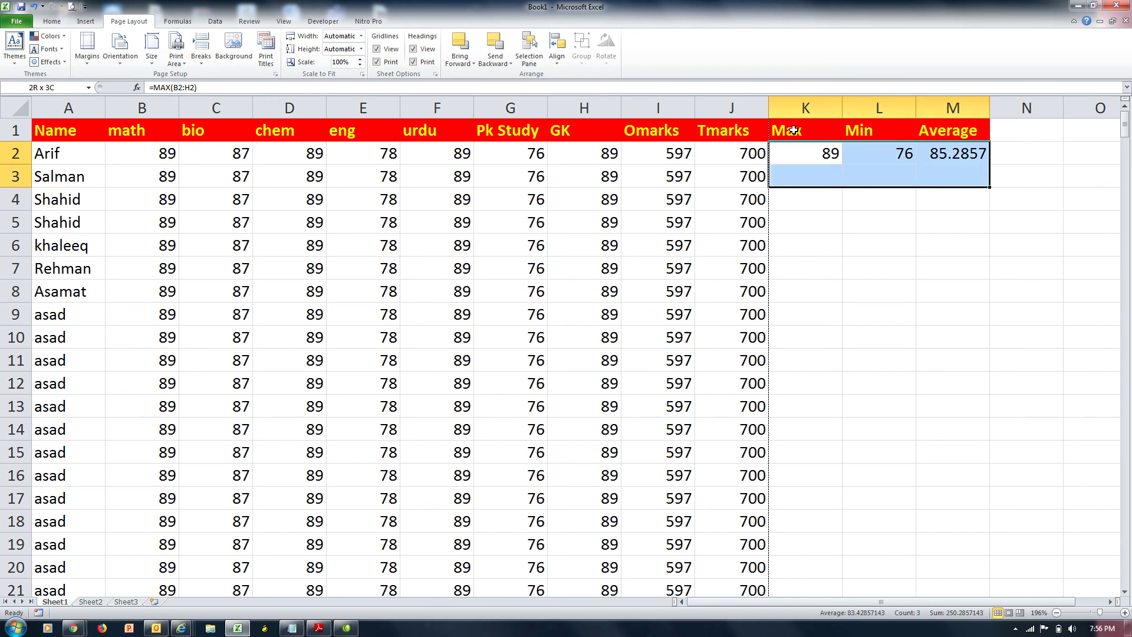
key("shift+Down")
key("shift+Down")
key("shift+Down")
key("shift+Down")
key("shift+Down")
key("shift+Down")
key("shift+Down")
key("shift+Down")
key("shift+Down")
key("shift+Down")
key("shift+Down")
key("shift+Down")
key("shift+Down")
key("shift+Down")
key("shift+Down")
key("shift+Down")
key("shift+Down")
key("shift+Down")
key("shift+Down")
key("shift+Down")
key("ctrl+d")
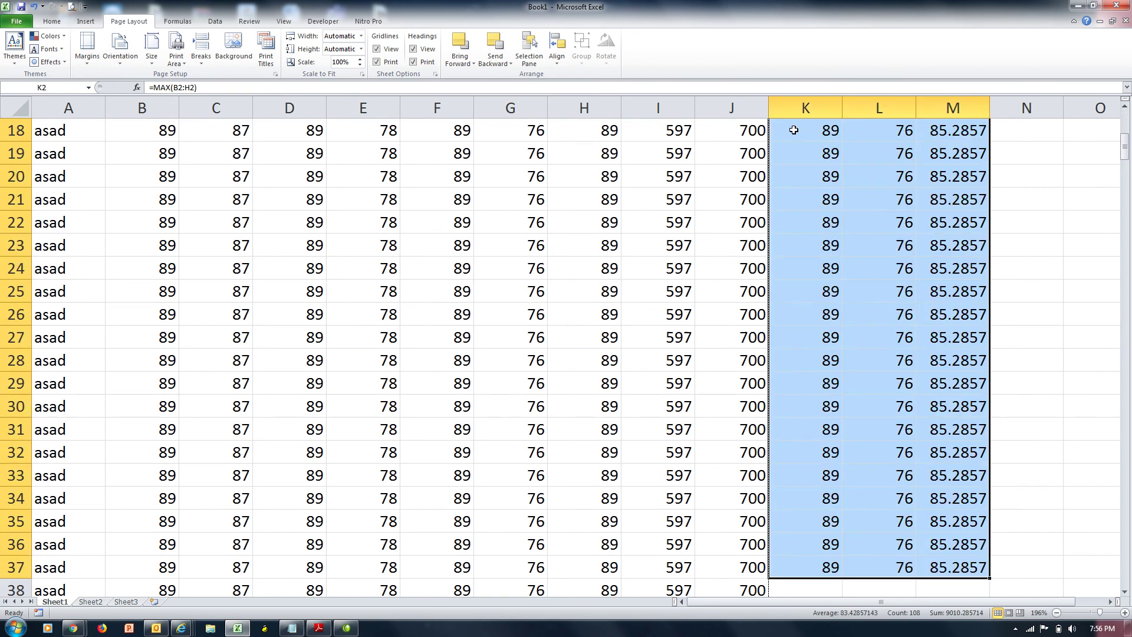
Check the print preview of Sheet1 with the added columns and return to the worksheet
key("Up")
key("ctrl+p")
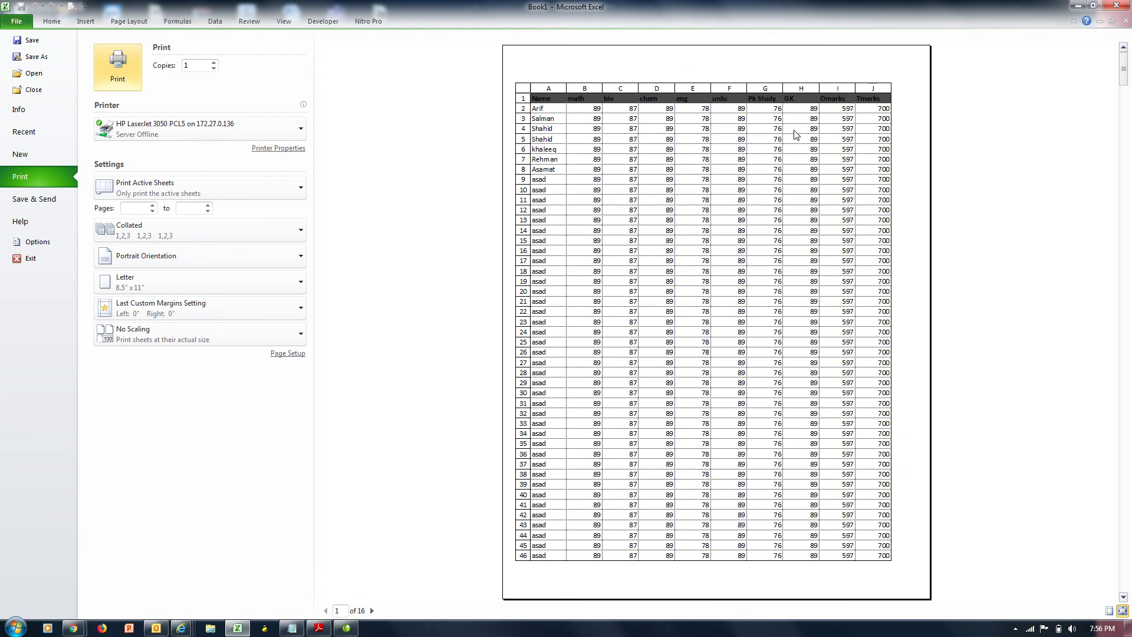
key("Escape")
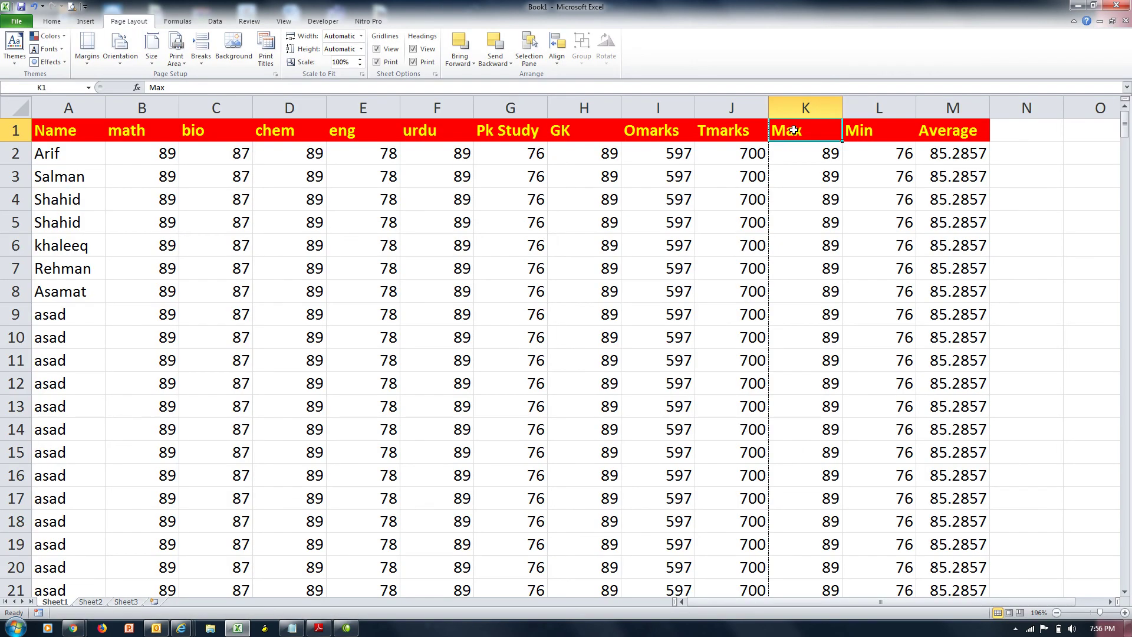
left_click(602, 242)
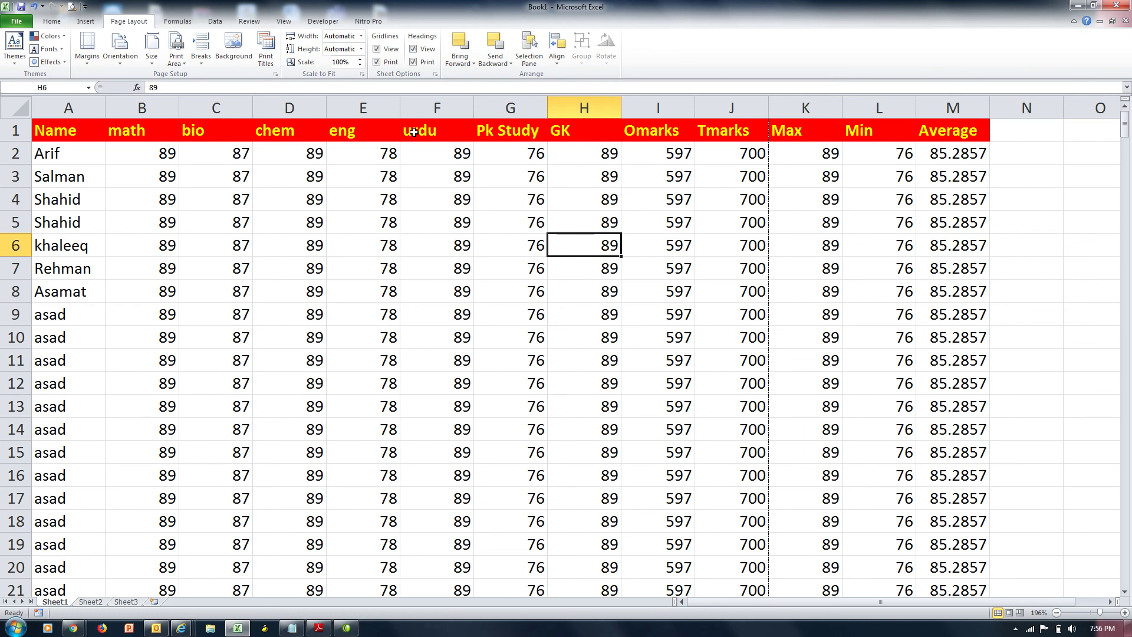
Try a print scale of 90% on Sheet1, then restore 100% and check the page boundary at column J
left_click(360, 66)
left_click(360, 66)
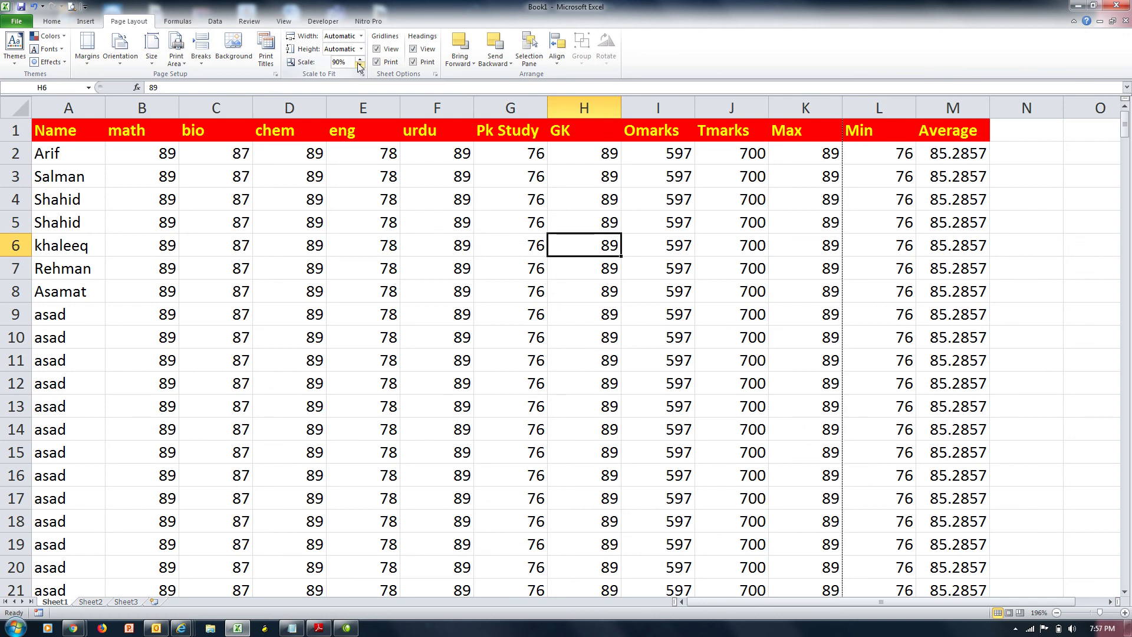
left_click(360, 59)
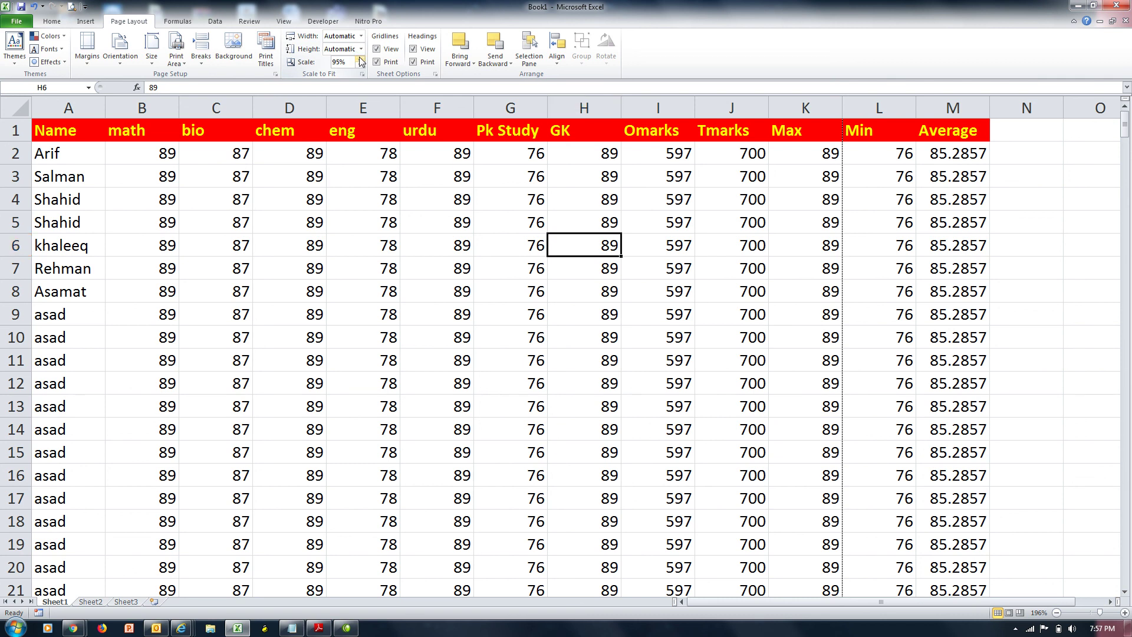
left_click(360, 59)
left_click(739, 107)
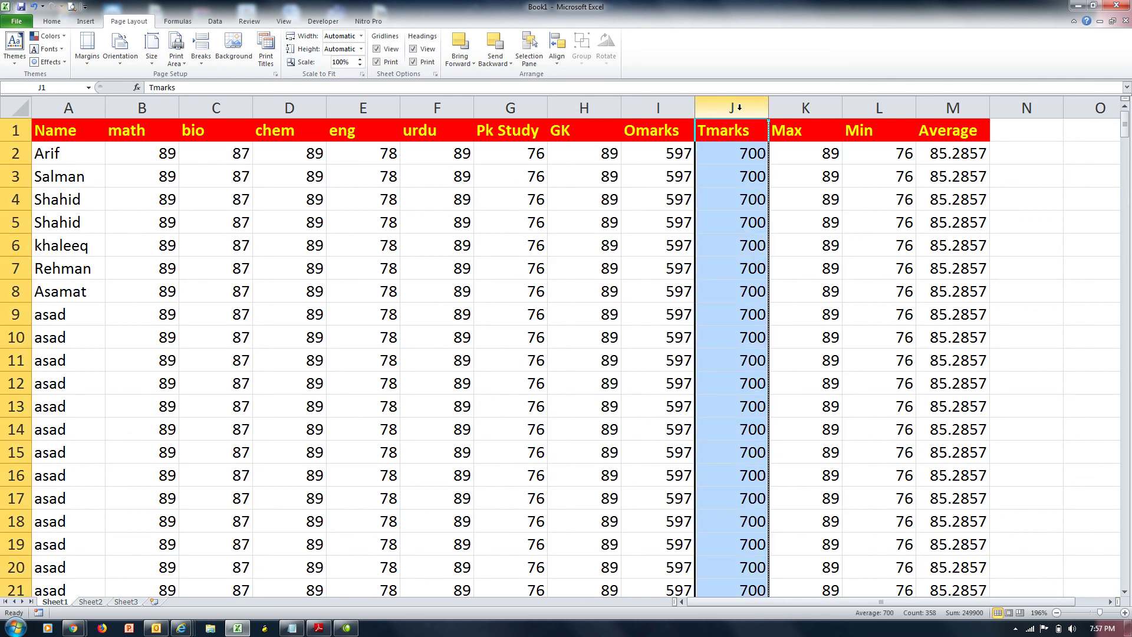
left_click(561, 195)
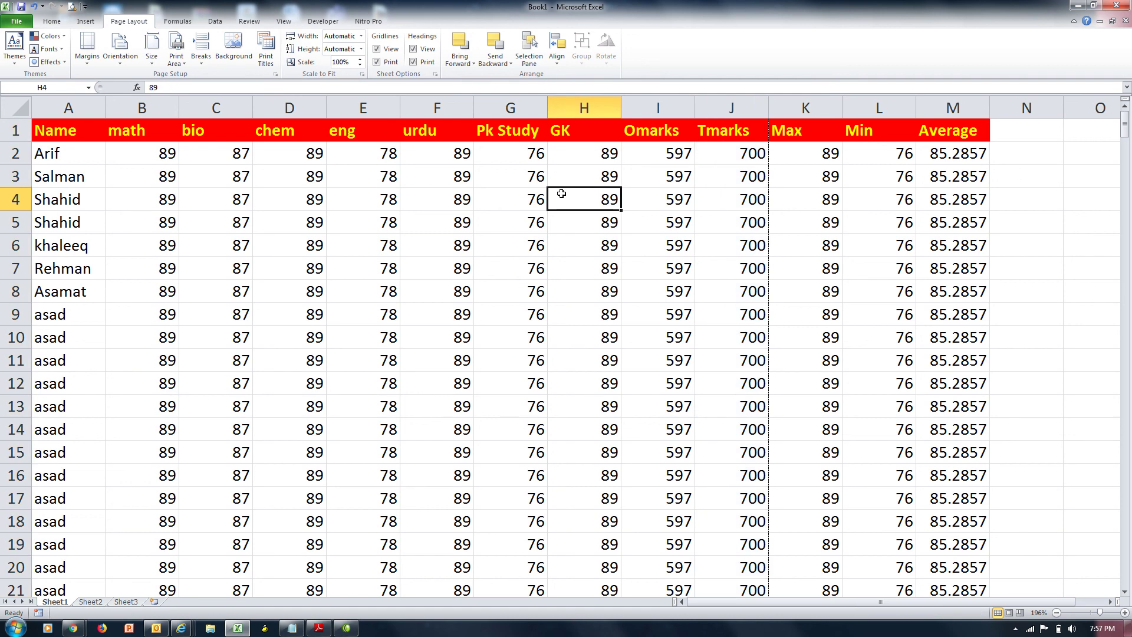
Reduce the print scale of Sheet1 to 80% so that all columns through Average fit one page width
left_click(361, 66)
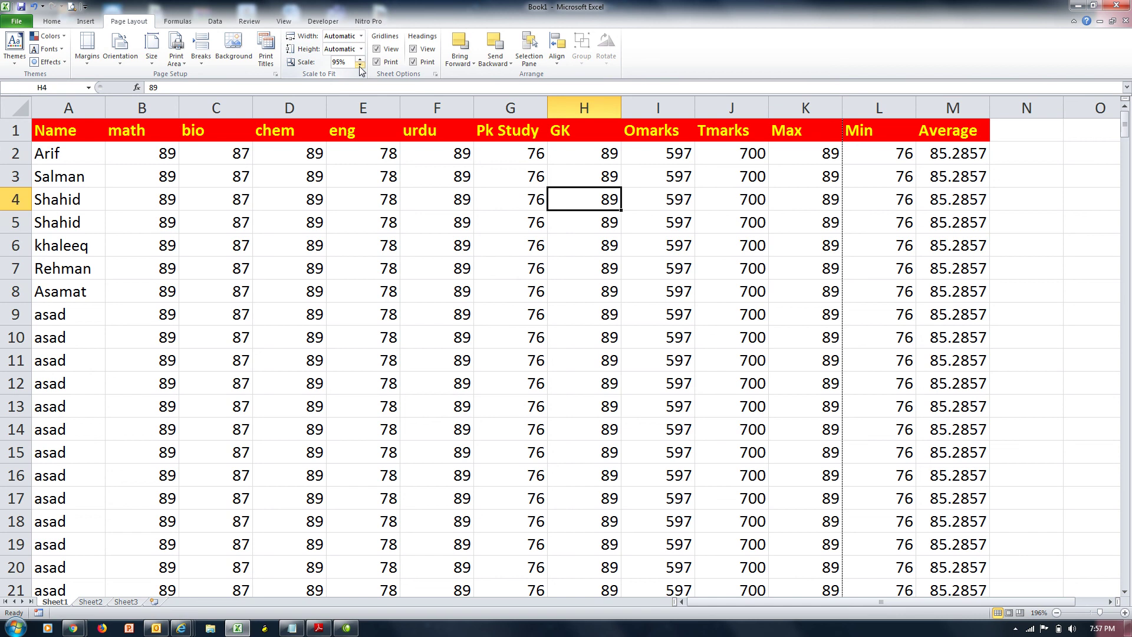
left_click(361, 65)
left_click(360, 66)
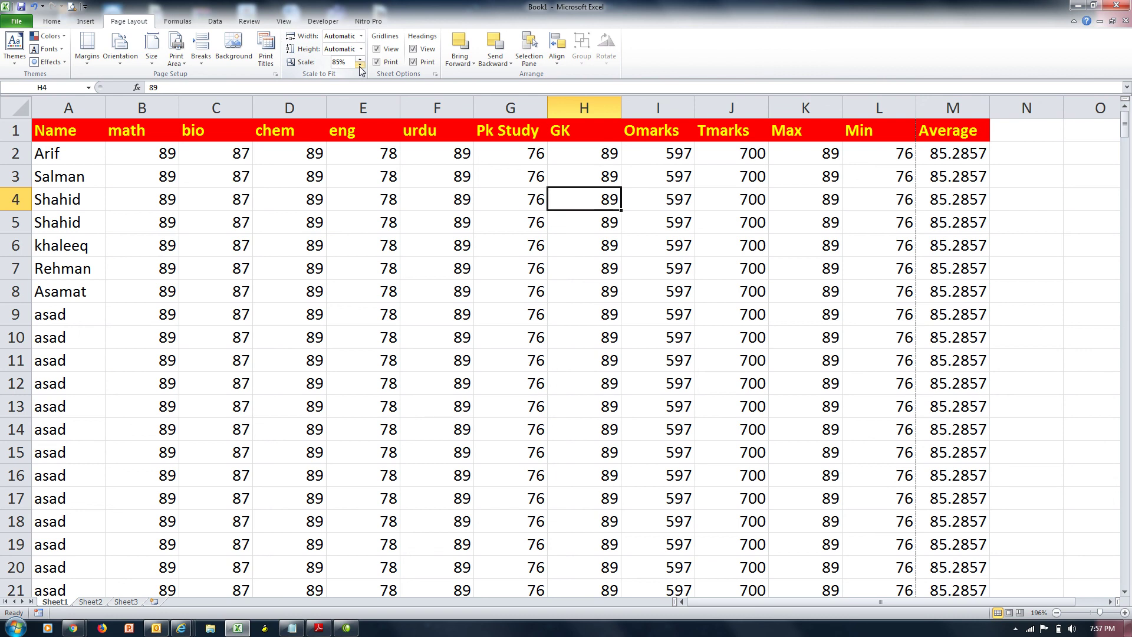
left_click(361, 66)
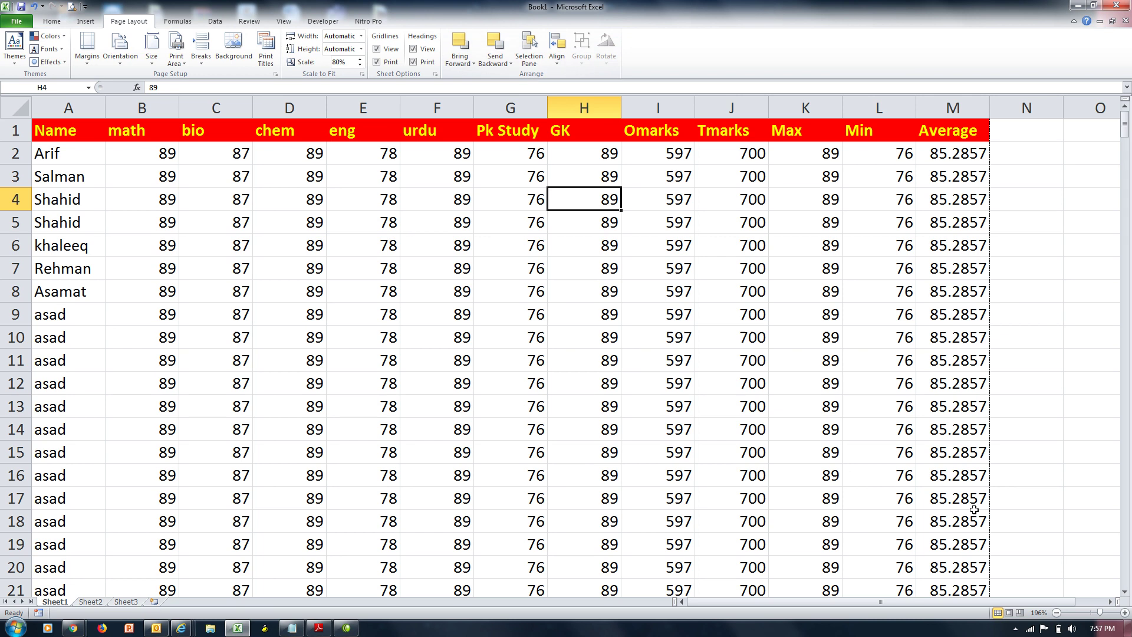
left_click(1017, 629)
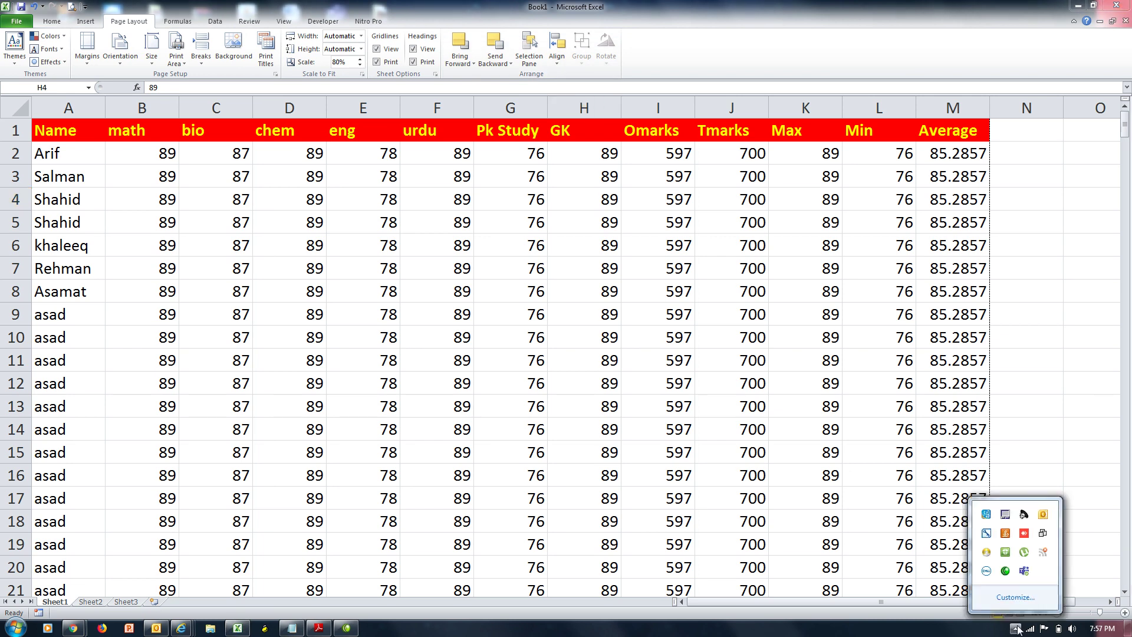
left_click(1006, 571)
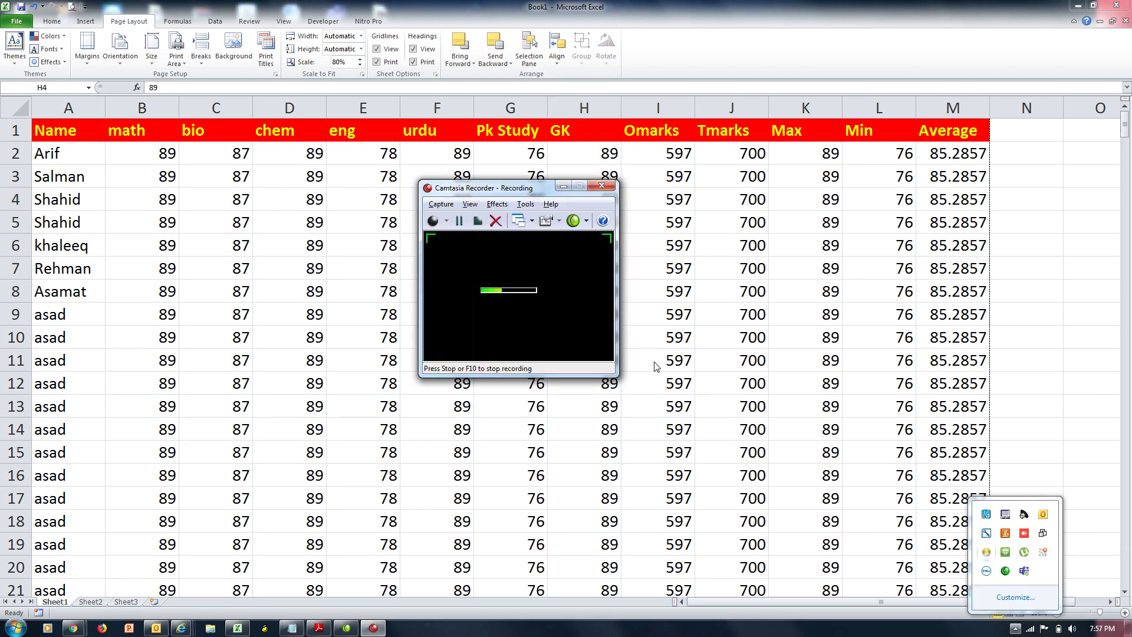